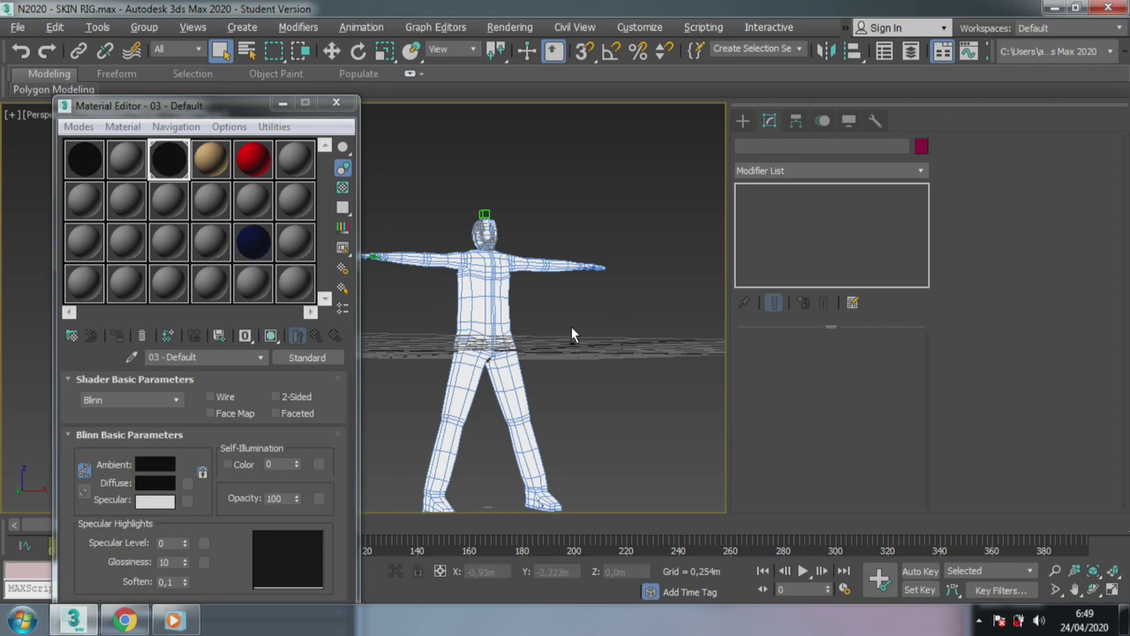
Orbit and pan around the ninja mesh and render a quick preview of the perspective view.
middle_click_drag(571, 332, 581, 311, "alt")
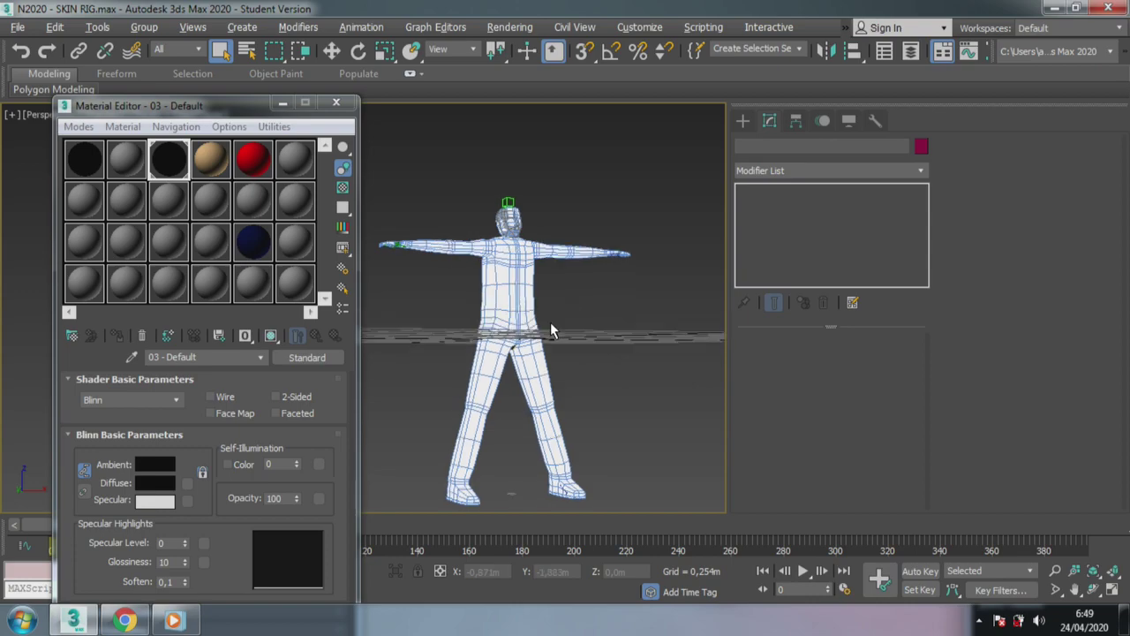
mouse_move(564, 327)
middle_mouse_down("alt")
mouse_move(534, 332)
mouse_move(569, 375)
mouse_move(610, 302)
middle_mouse_up("alt")
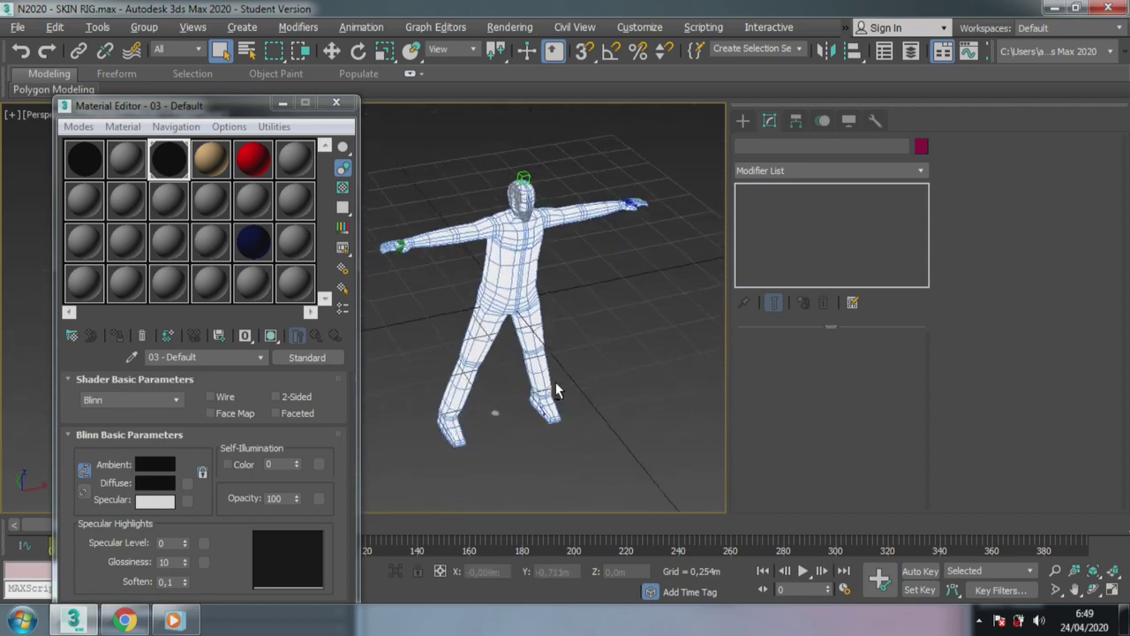
scroll(596, 329, "up", 3)
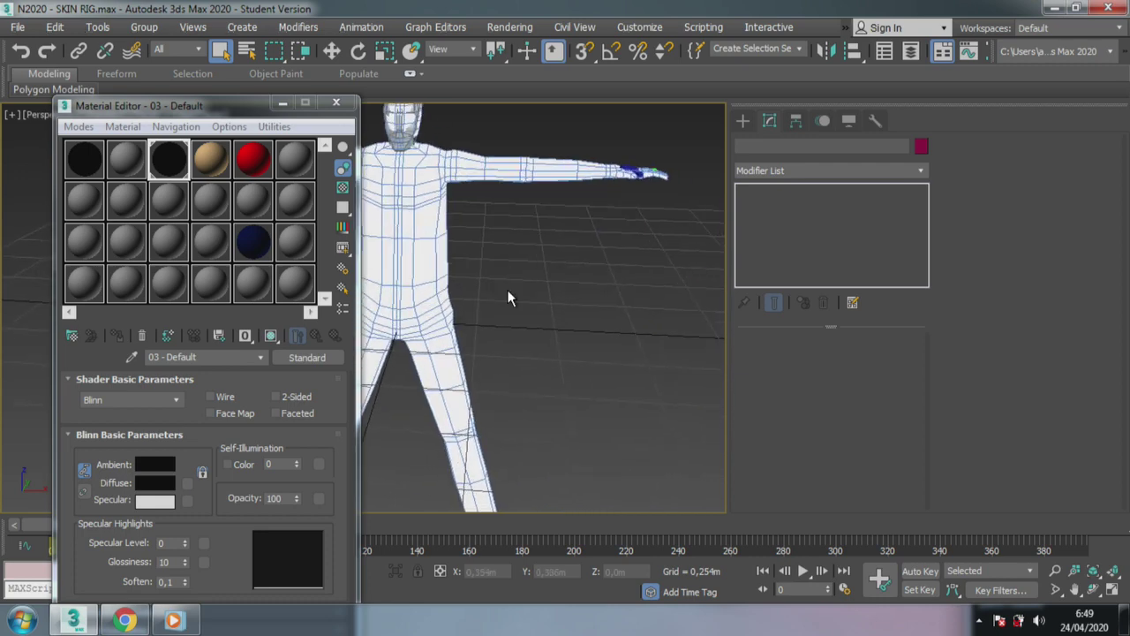
scroll(512, 274, "down", 3)
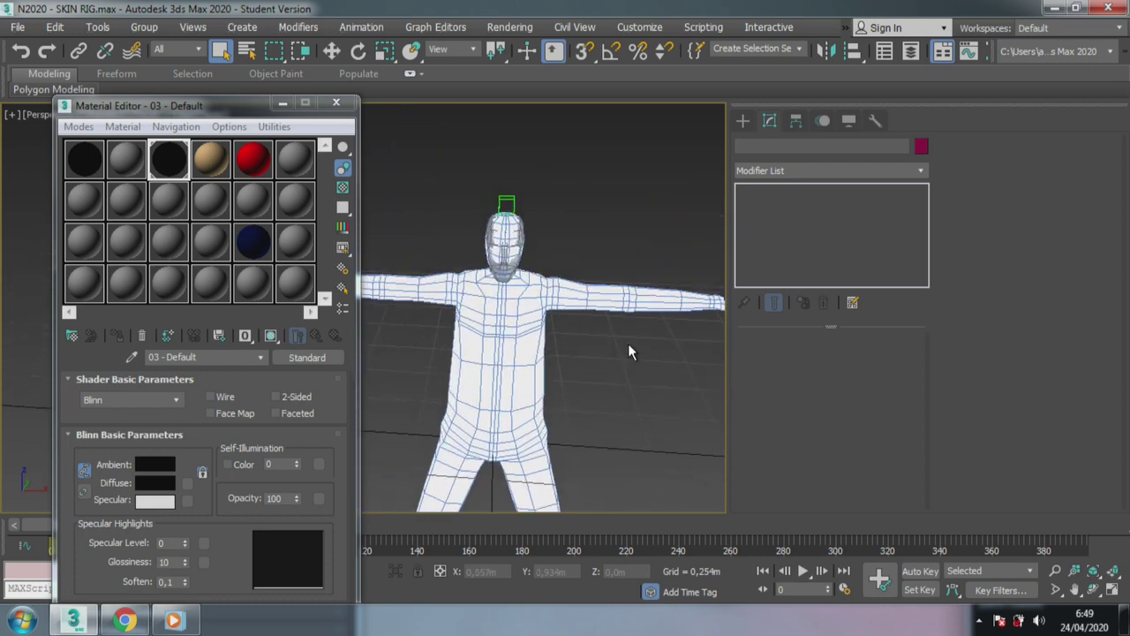
mouse_move(643, 362)
middle_mouse_down("alt")
mouse_move(591, 320)
mouse_move(636, 321)
mouse_move(635, 334)
middle_mouse_up("alt")
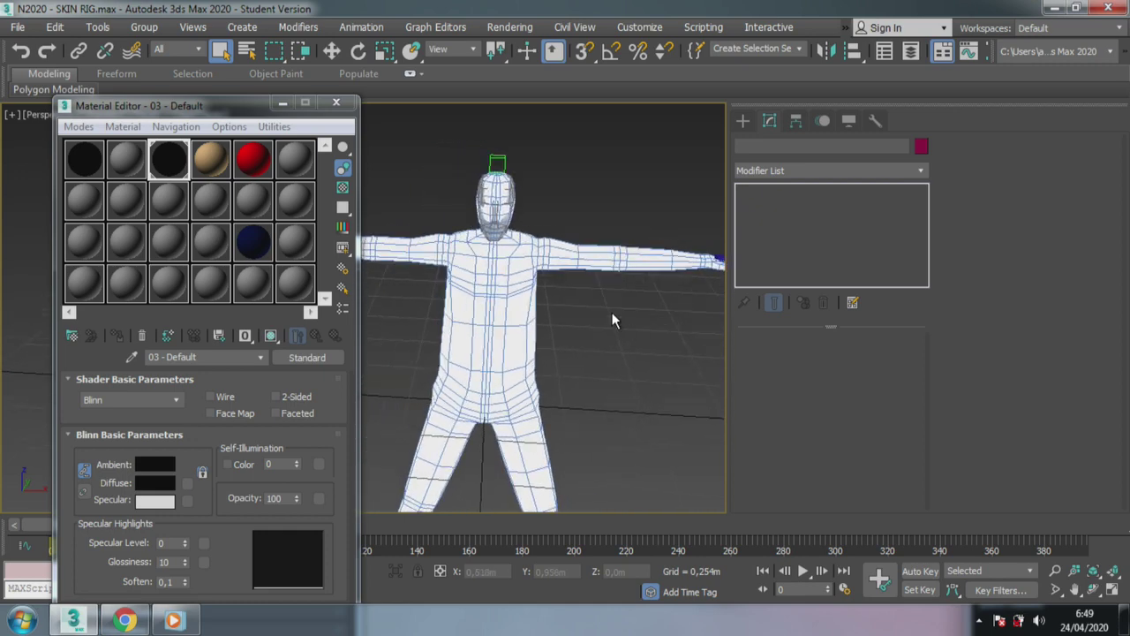
key("shift+q")
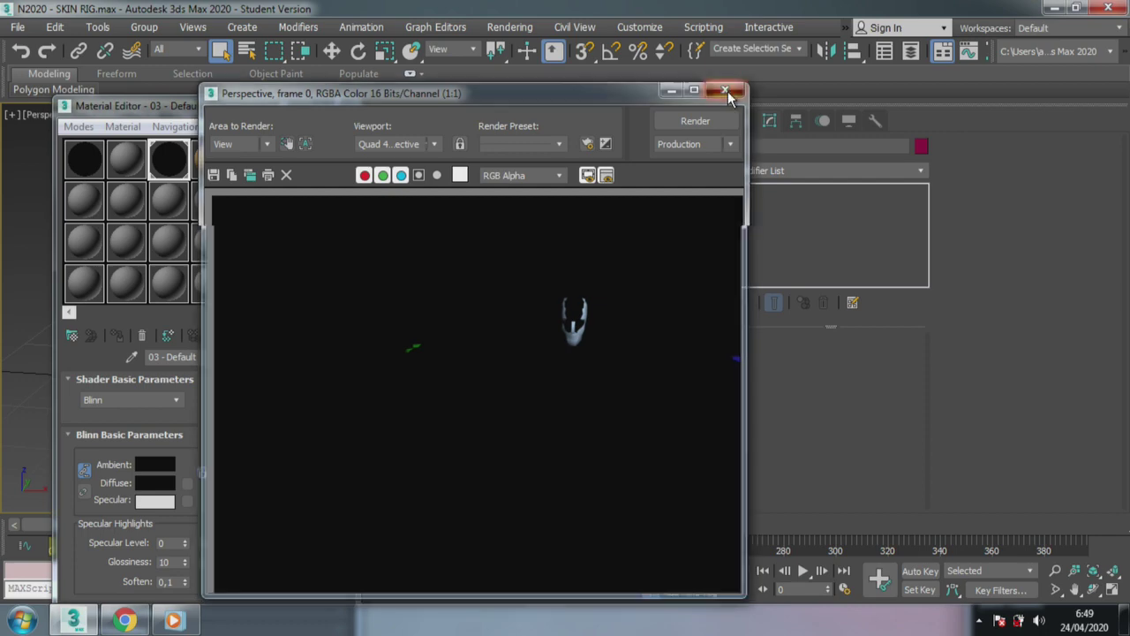
left_click(725, 89)
middle_click_drag(680, 344, 578, 343)
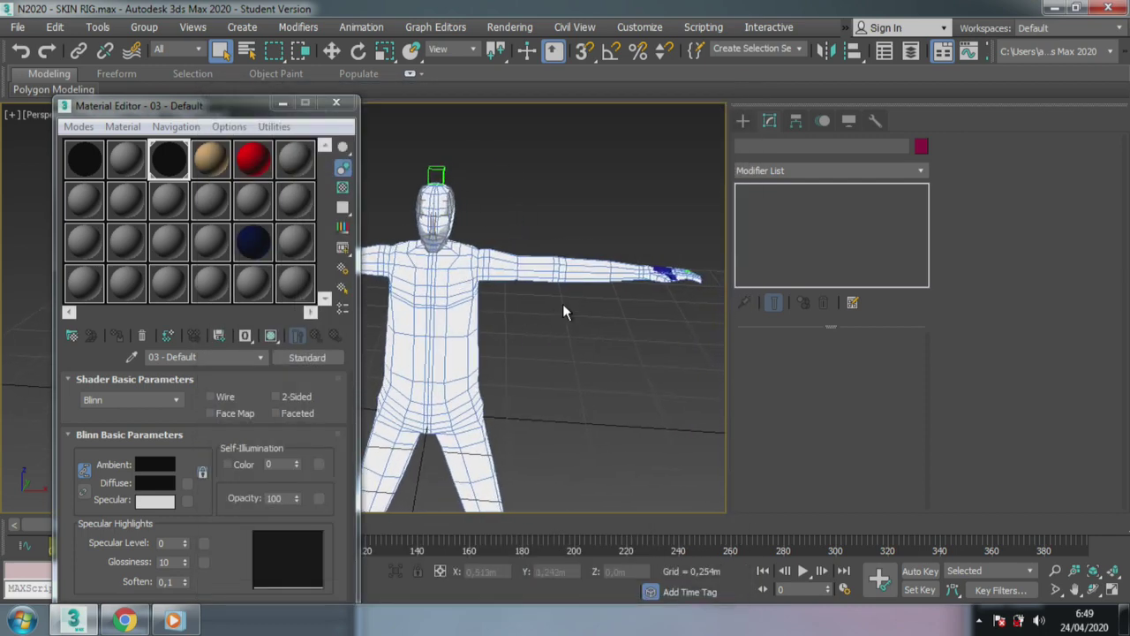
Select the Ninja mesh and, at Polygon level, try material slots 6 and 12 on an upper-arm polygon band.
left_click(559, 272)
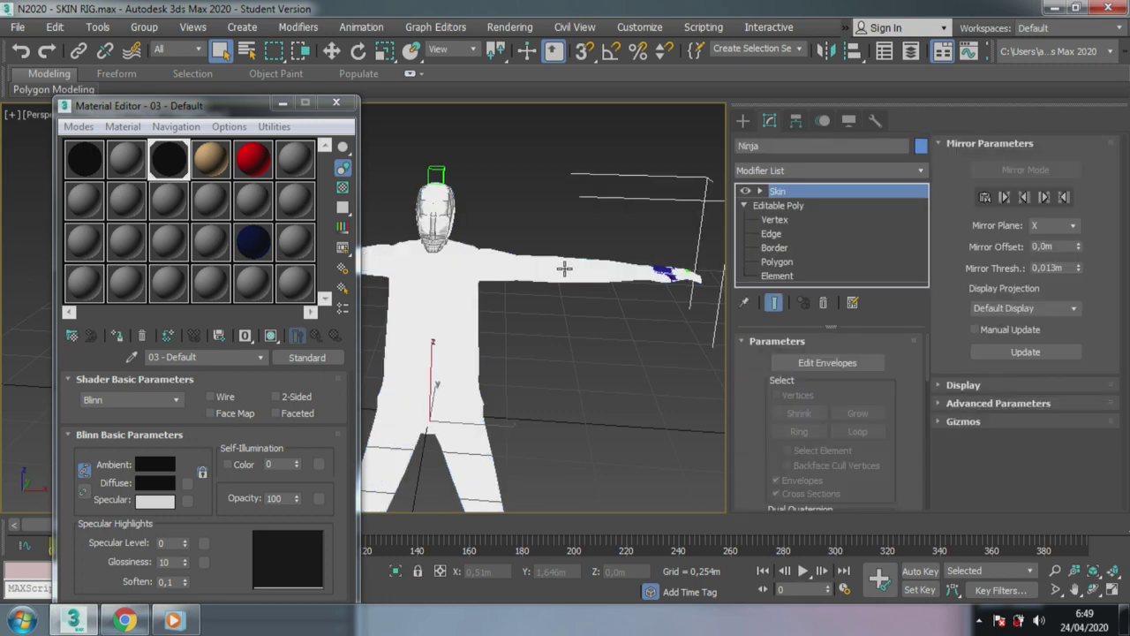
left_click(786, 264)
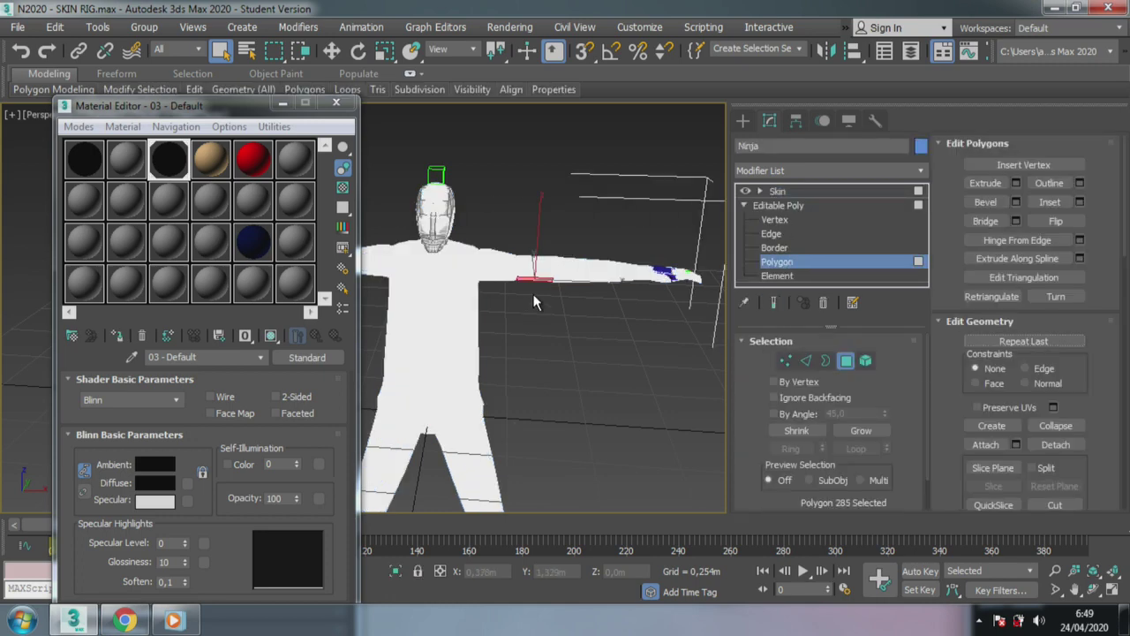
left_click(300, 161)
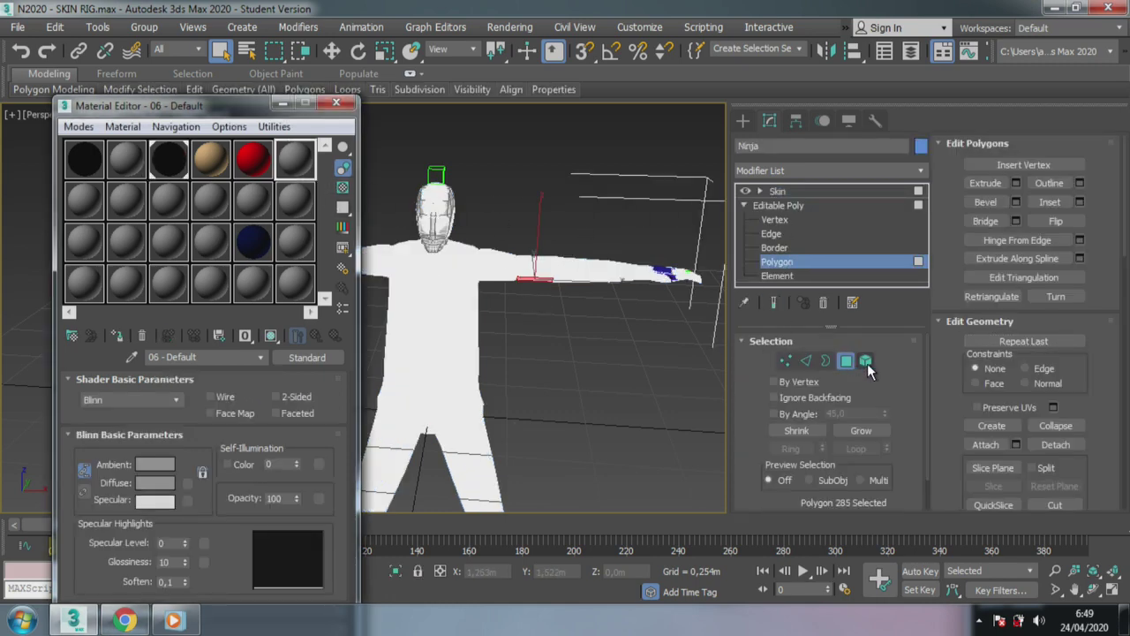
left_click_drag(517, 287, 555, 252)
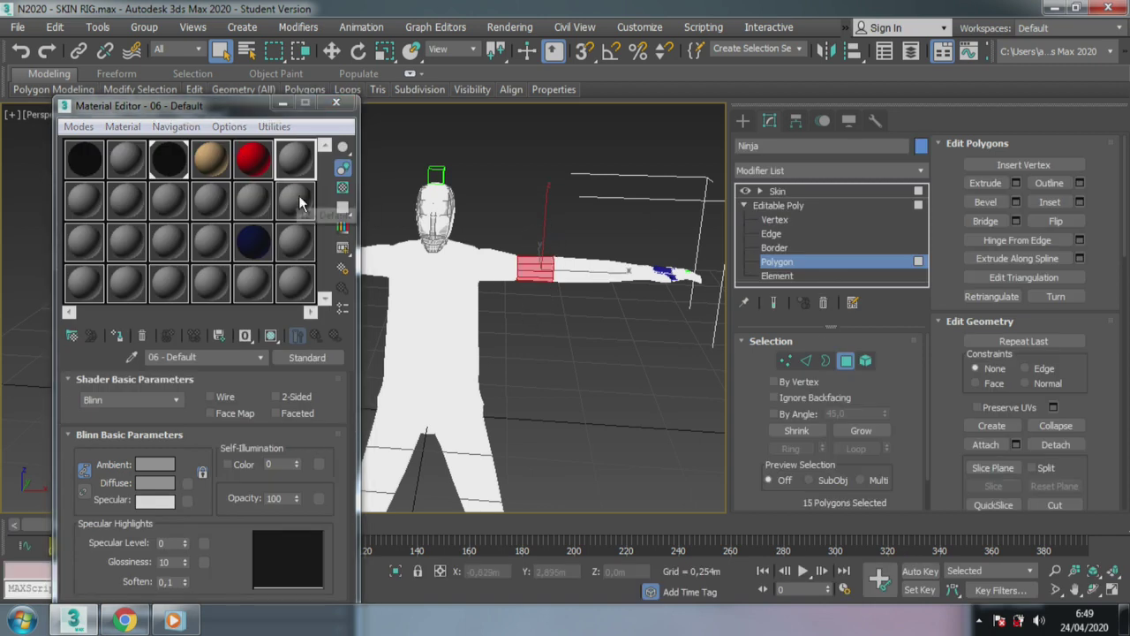
left_click(300, 203)
left_click(547, 372)
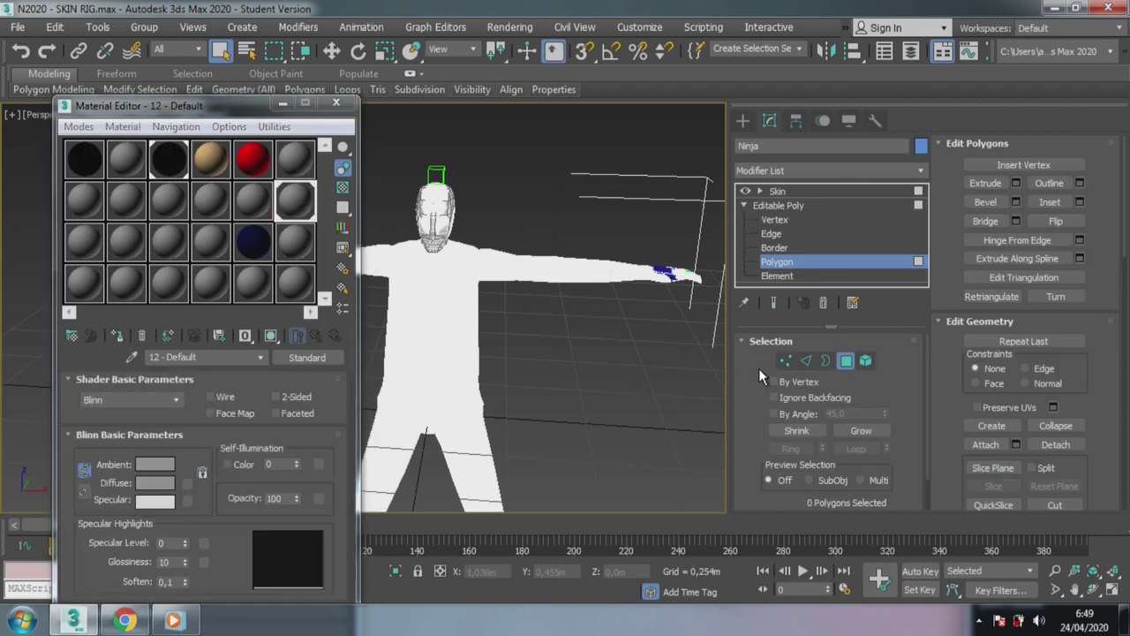
left_click(848, 361)
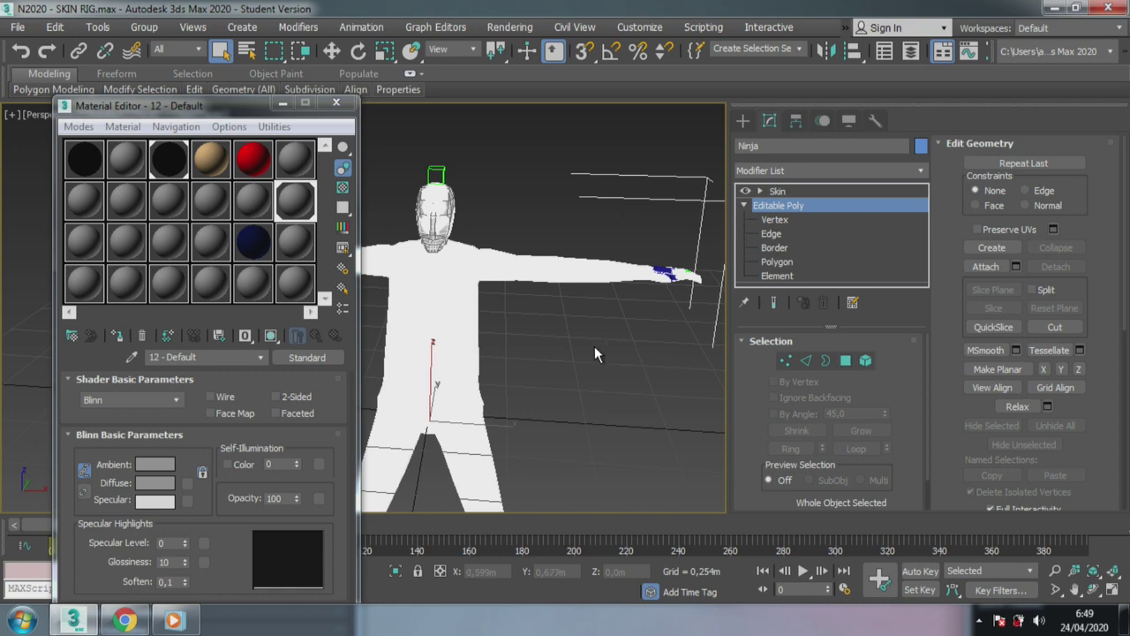
Reselect the Ninja mesh by its arm and drop to the Editable Poly level below Skin.
scroll(609, 331, "up", 3)
scroll(640, 274, "up", 5)
middle_click_drag(618, 282, 558, 264)
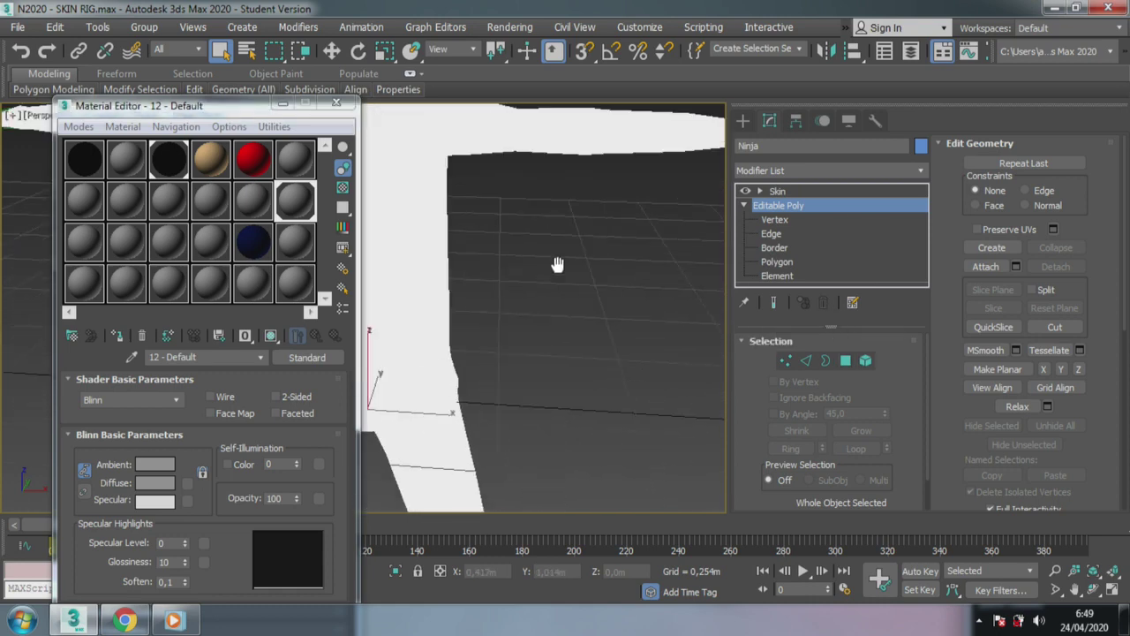
scroll(558, 264, "down", 5)
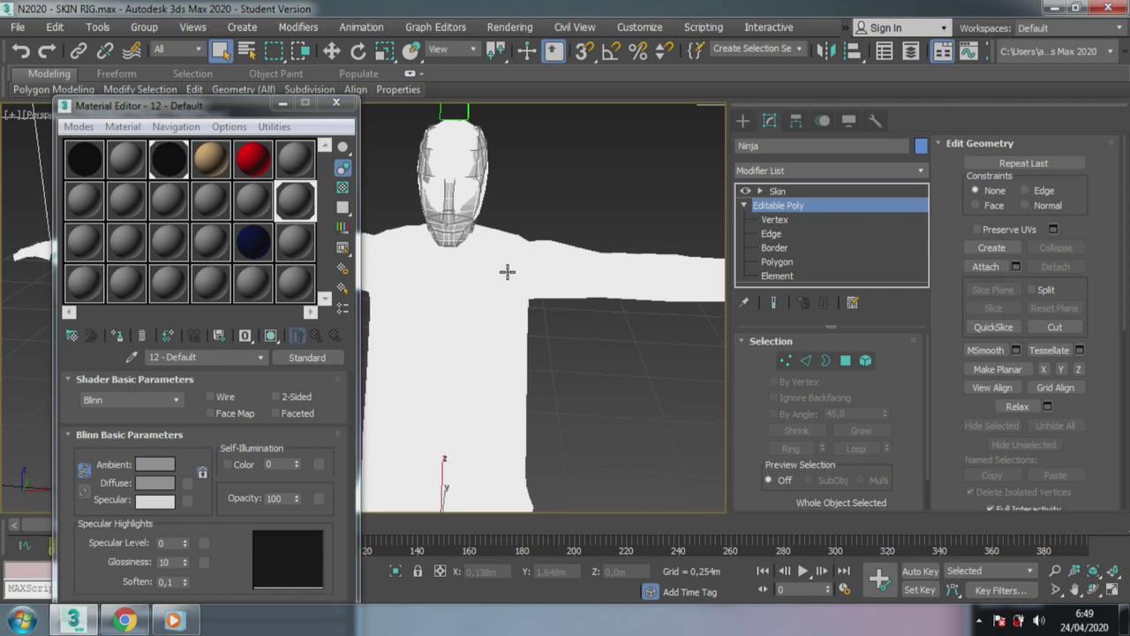
left_click(631, 413)
left_click(576, 256)
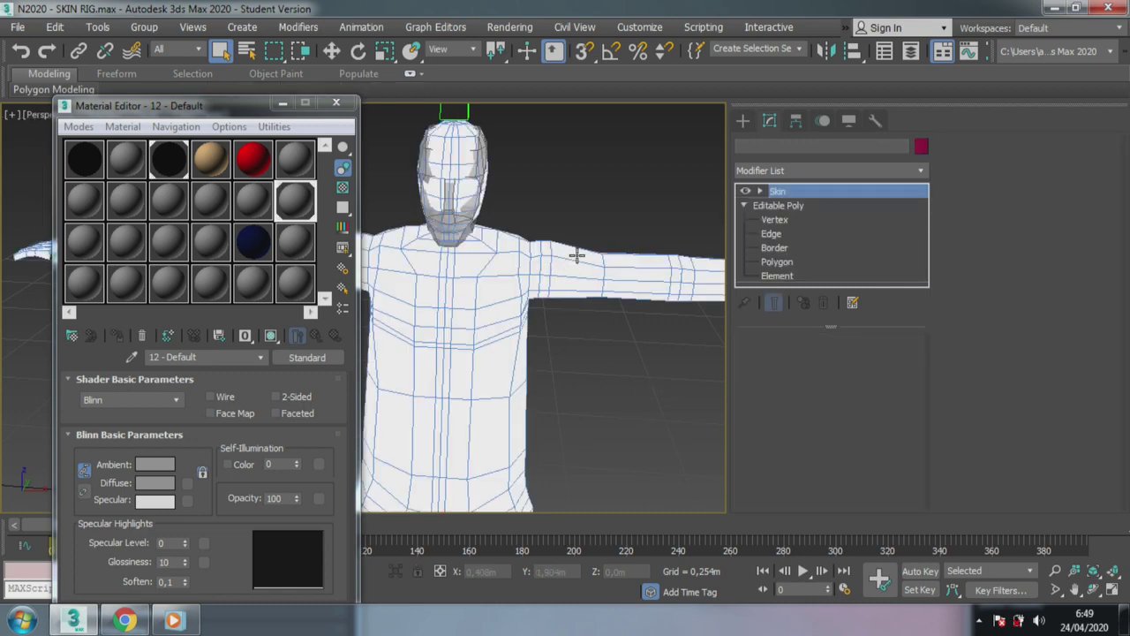
left_click(848, 205)
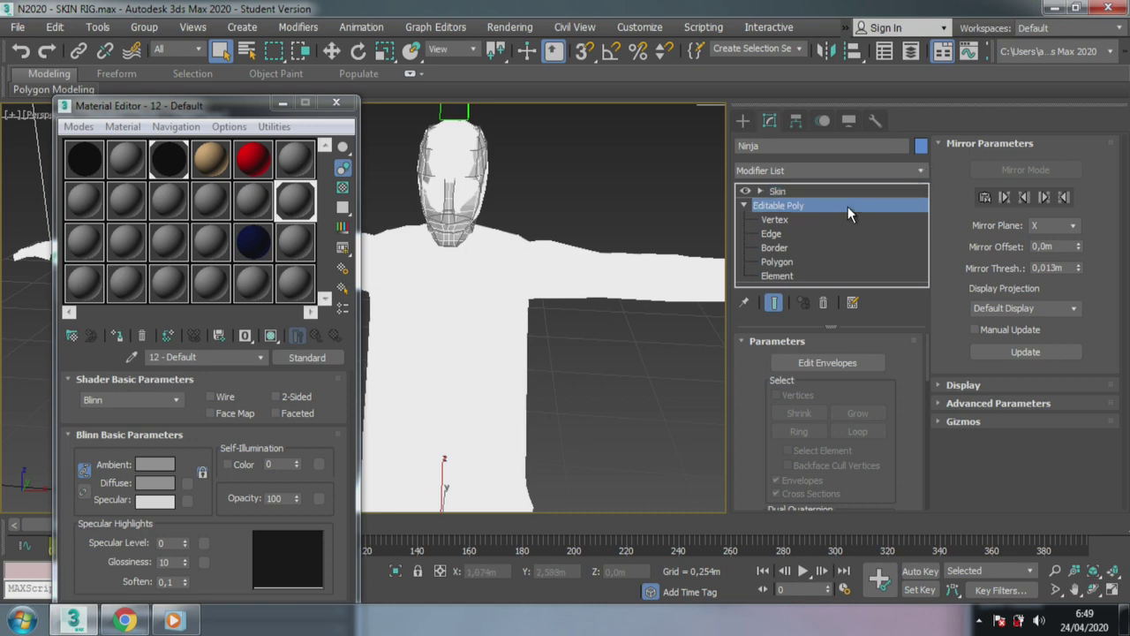
Add a VertexPaint modifier to the Ninja mesh and float its toolbar.
left_click(922, 171)
left_click_drag(922, 212, 935, 586)
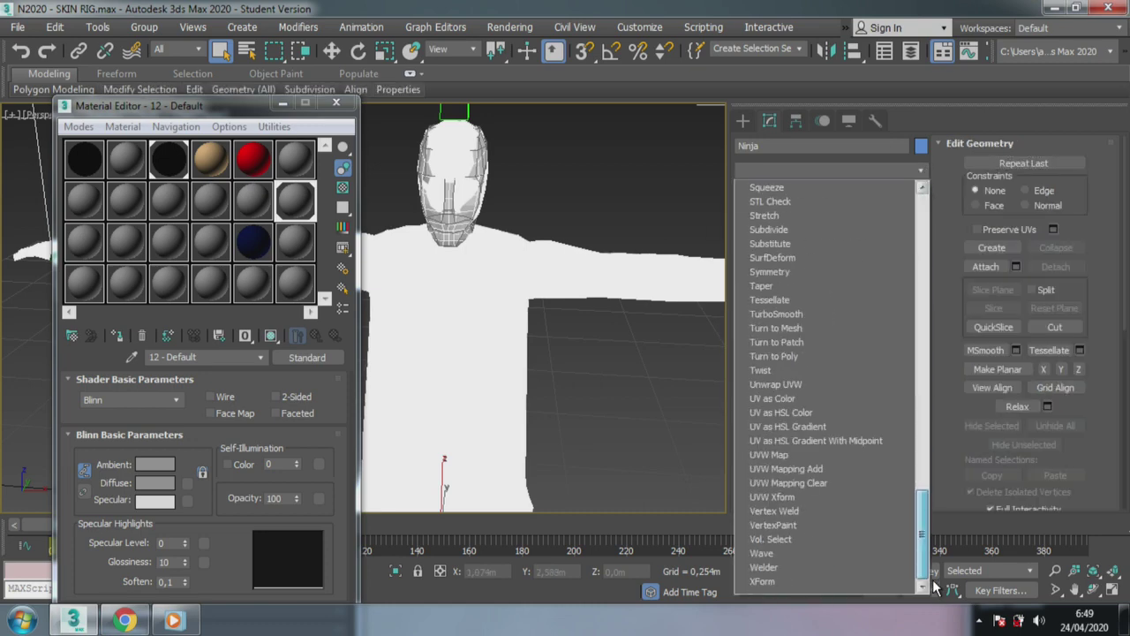
left_click(901, 524)
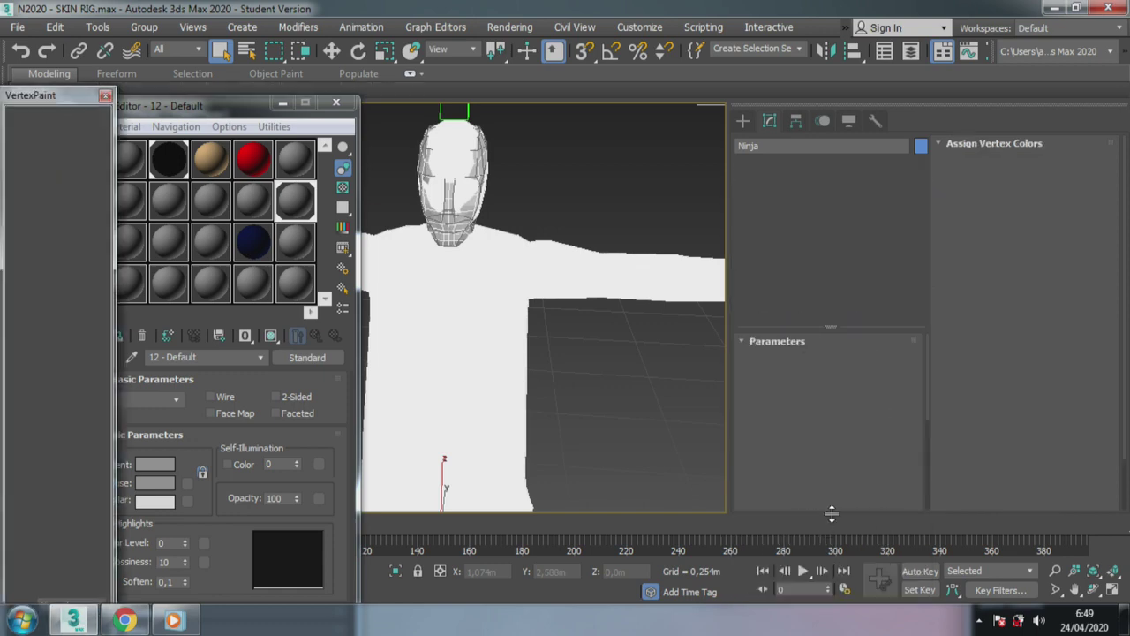
mouse_move(217, 106)
left_mouse_down()
mouse_move(307, 439)
mouse_move(244, 447)
left_mouse_up()
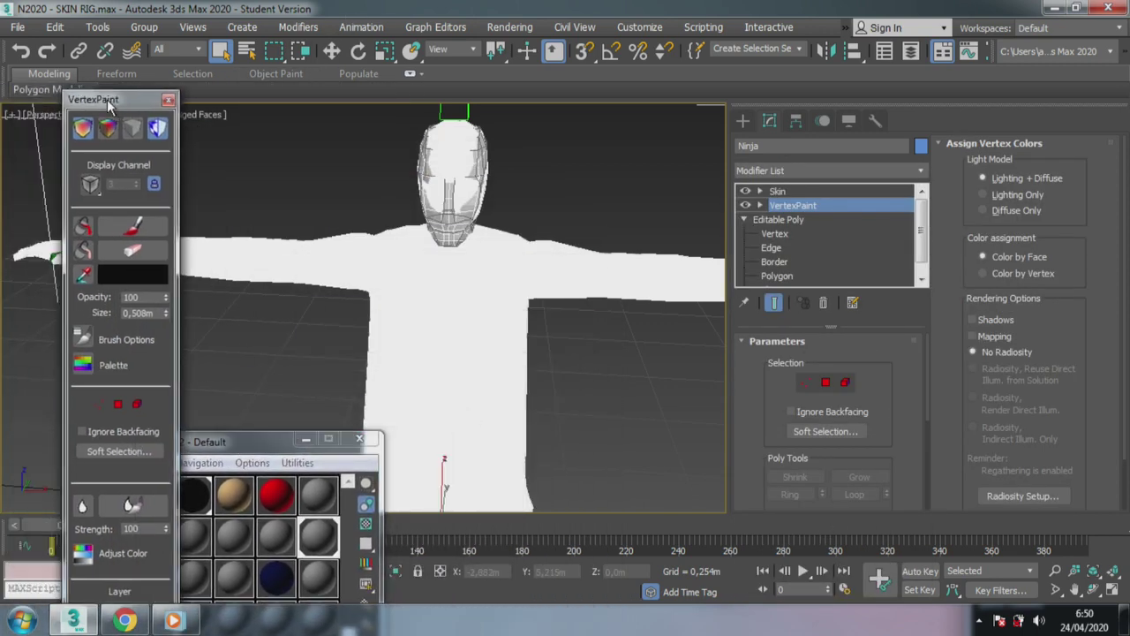
left_click_drag(44, 97, 137, 117)
Toggle the VertexPaint display between shaded, unshaded vertex colours and no vertex colours.
left_click(135, 142)
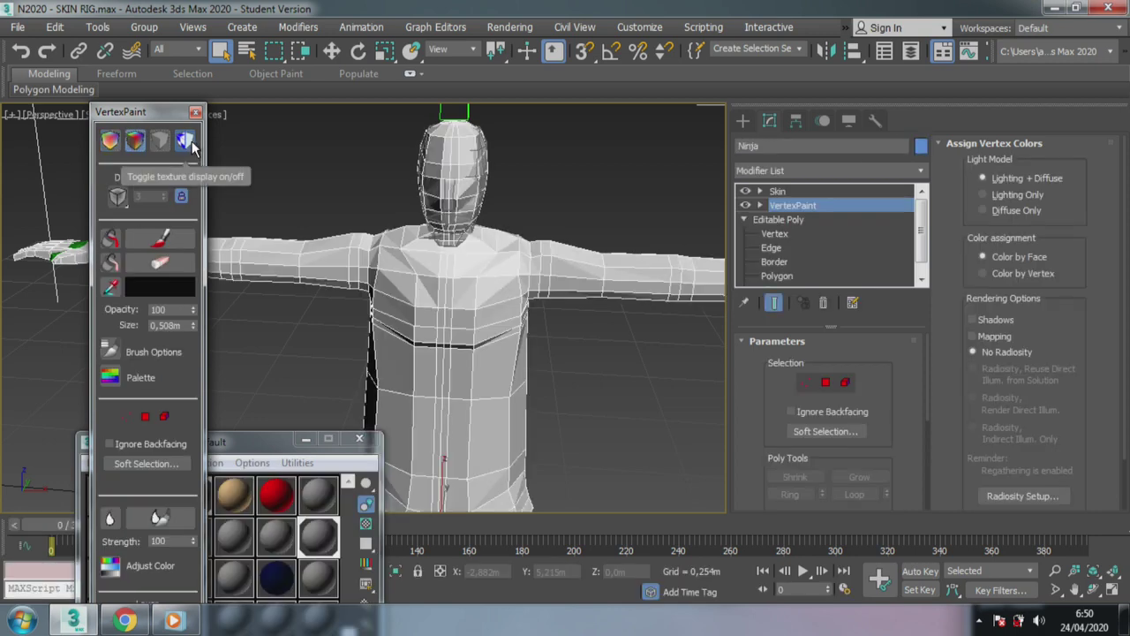
left_click(159, 141)
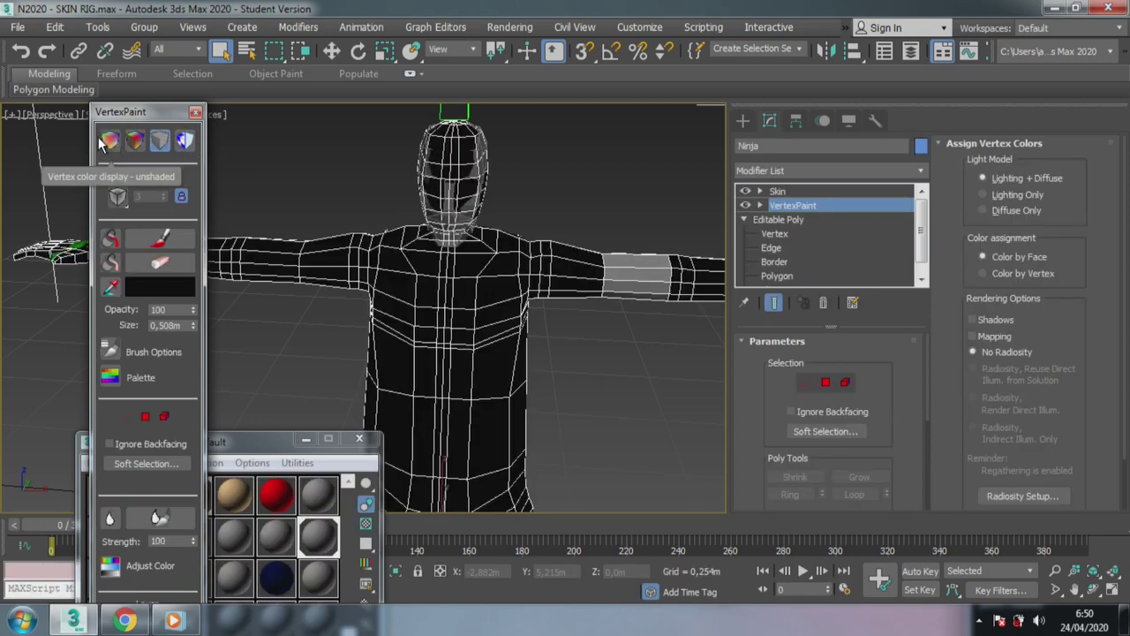
left_click(110, 141)
left_click(134, 141)
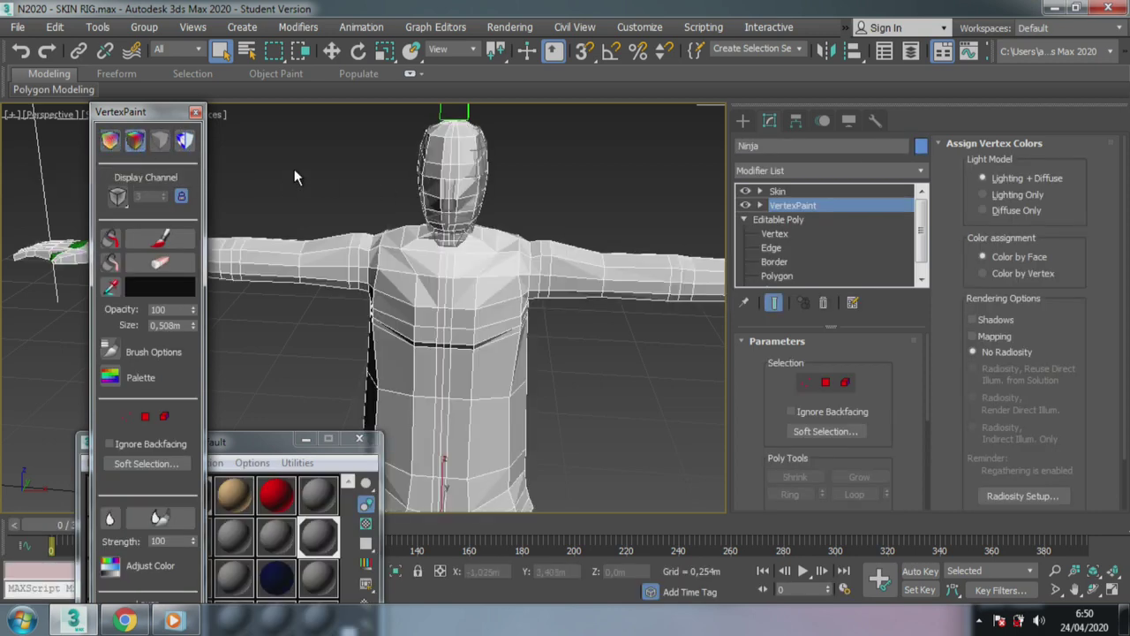
left_click(159, 142)
Frame the whole body, close the Material Editor and move the VertexPaint panel further left.
scroll(512, 253, "down", 3)
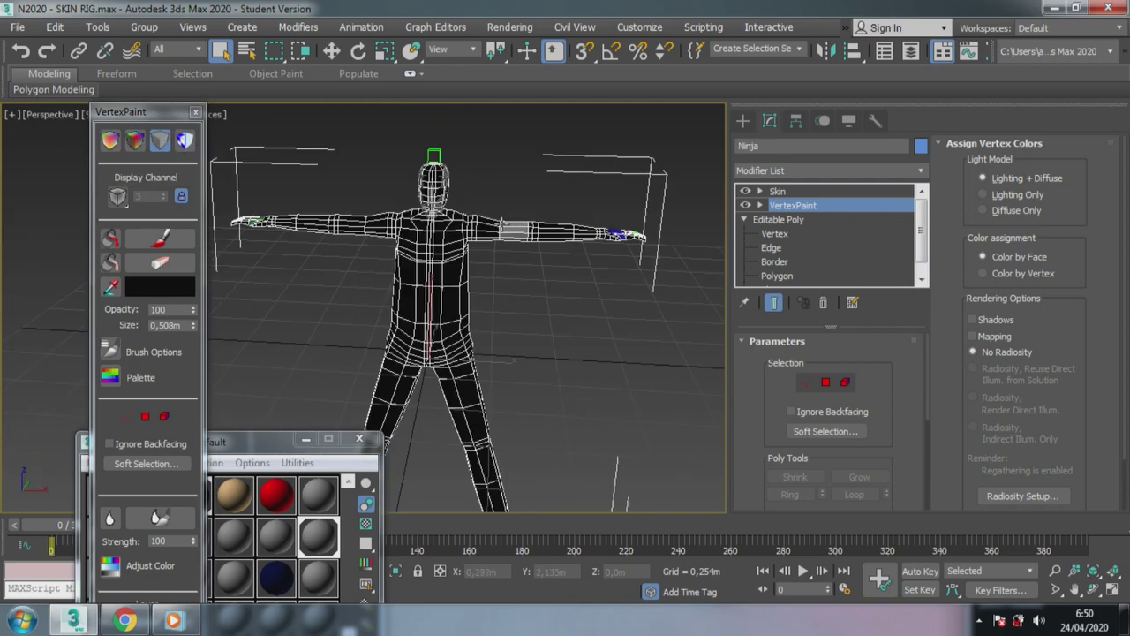
middle_click_drag(530, 265, 512, 254)
scroll(491, 240, "down", 2)
scroll(424, 292, "up", 4)
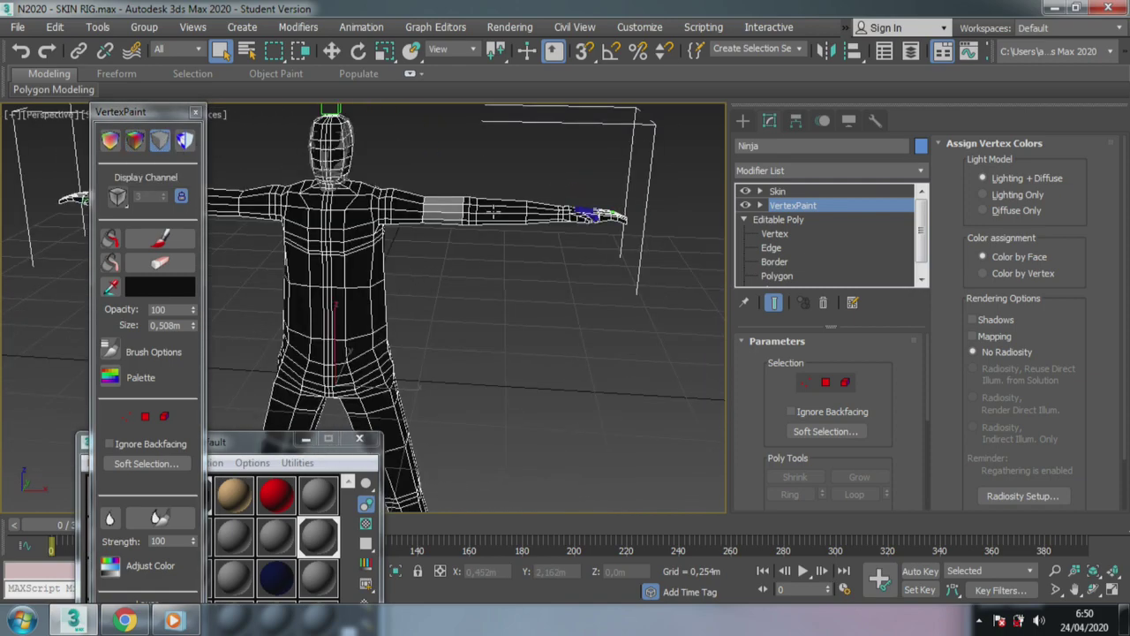
scroll(424, 292, "down", 5)
scroll(424, 292, "up", 4)
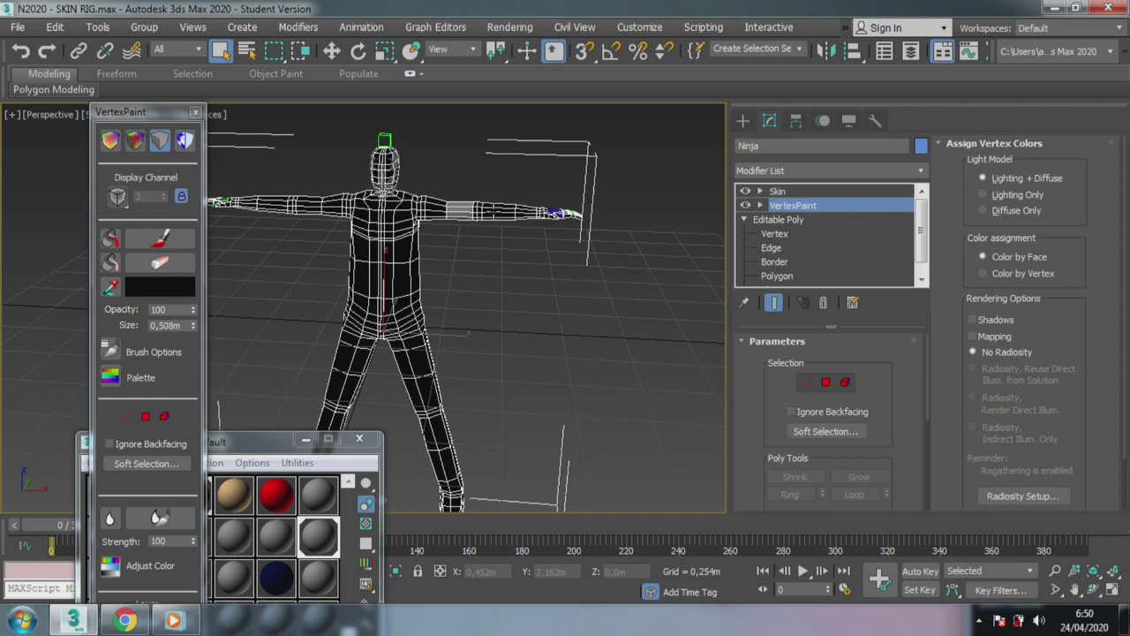
left_click(360, 438)
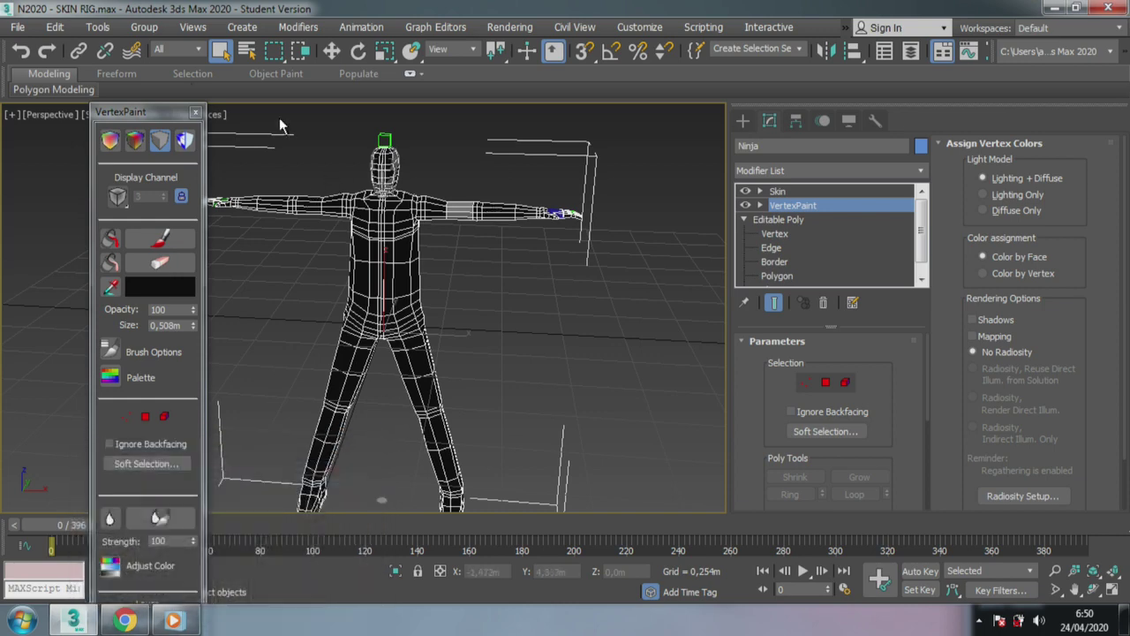
left_click_drag(146, 113, 90, 151)
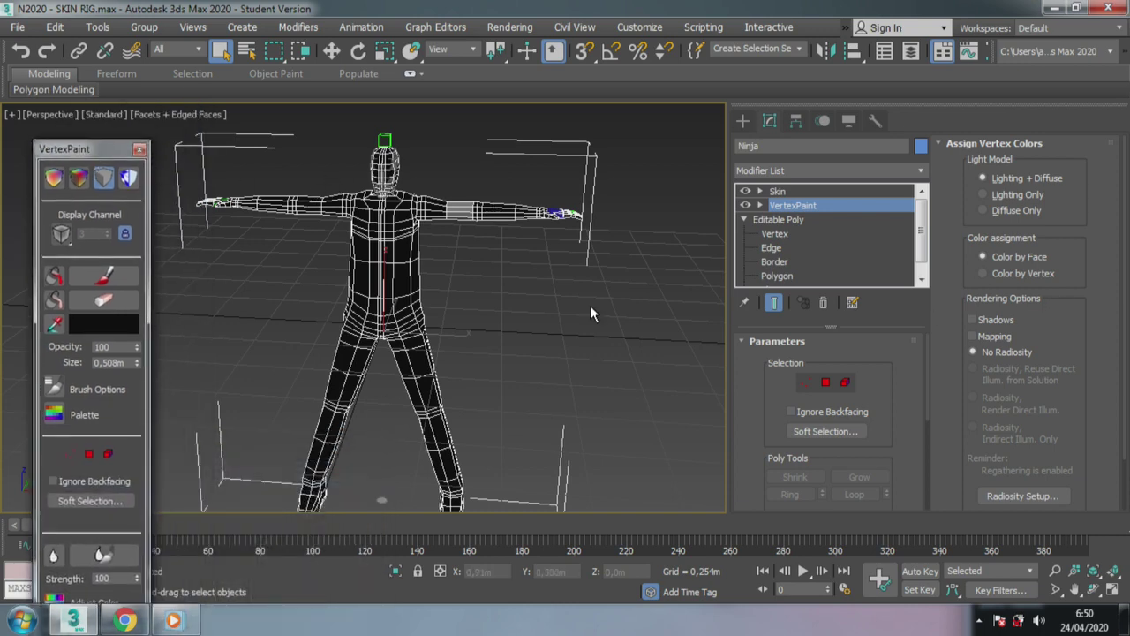
Return to Polygon level confirming Hold, switch to four viewports, and select all polygons in Front view.
left_click(792, 274)
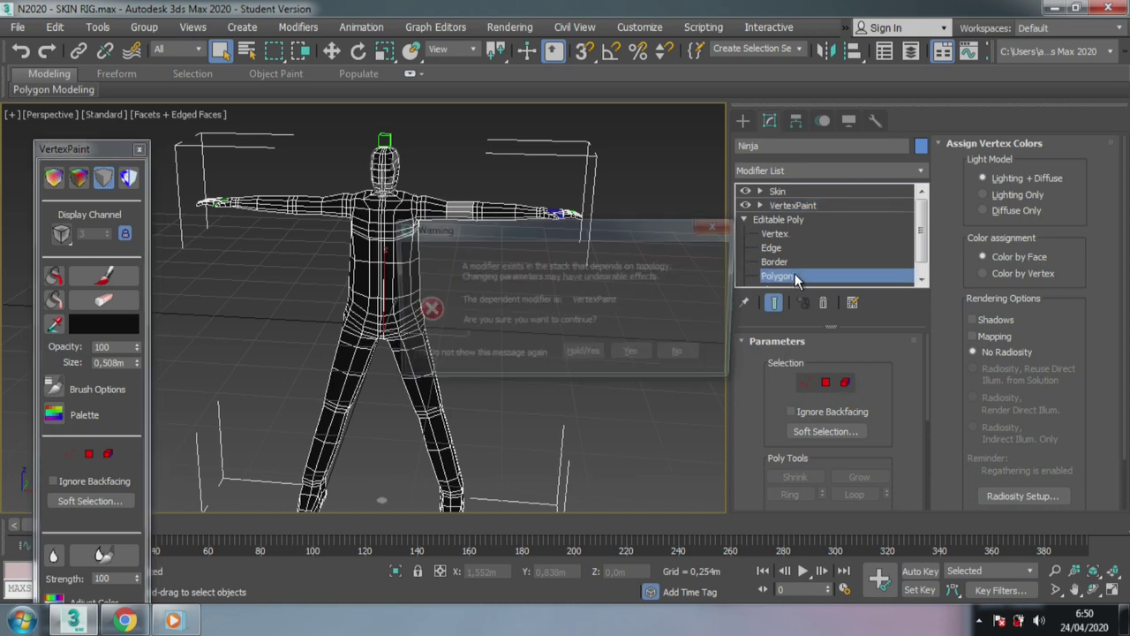
left_click(583, 357)
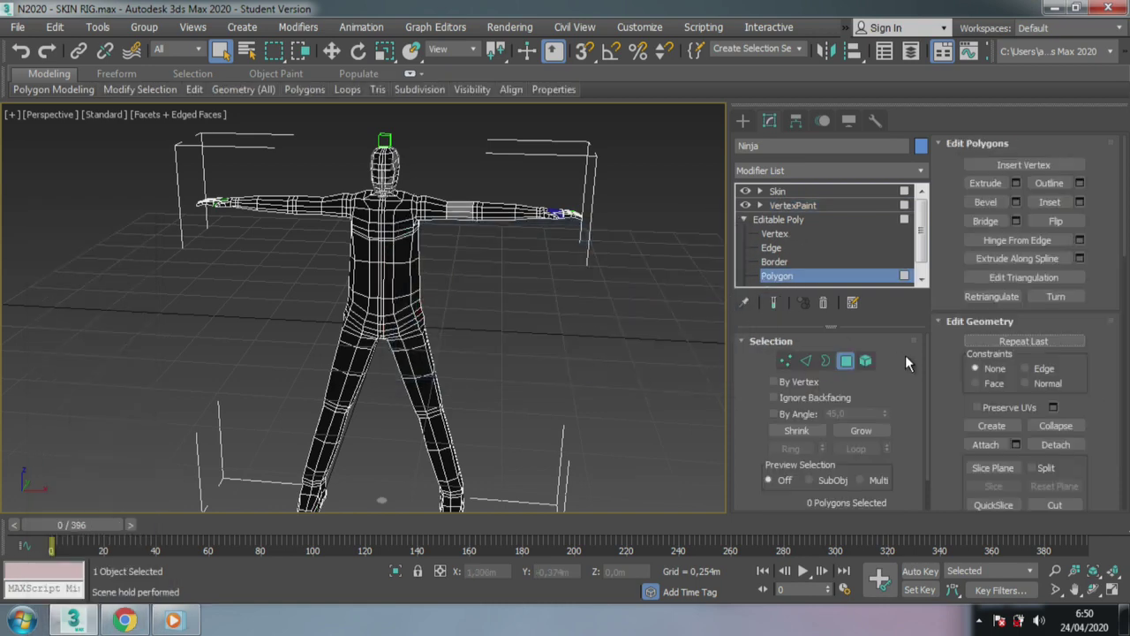
scroll(412, 227, "up", 2)
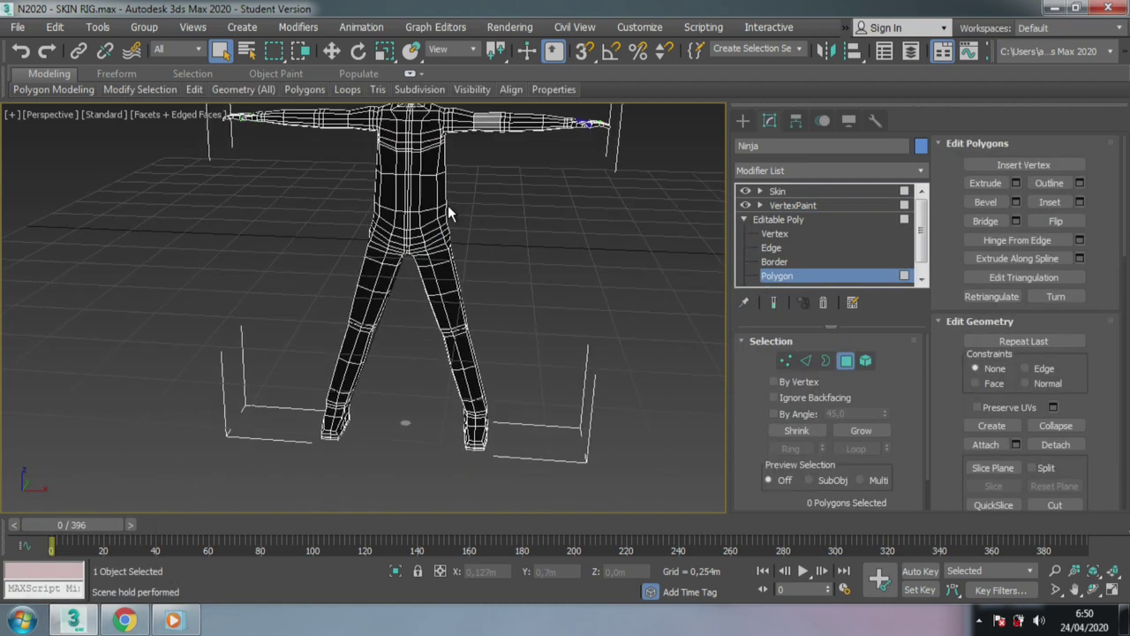
left_click(1114, 593)
scroll(548, 212, "down", 2)
scroll(565, 265, "down", 2)
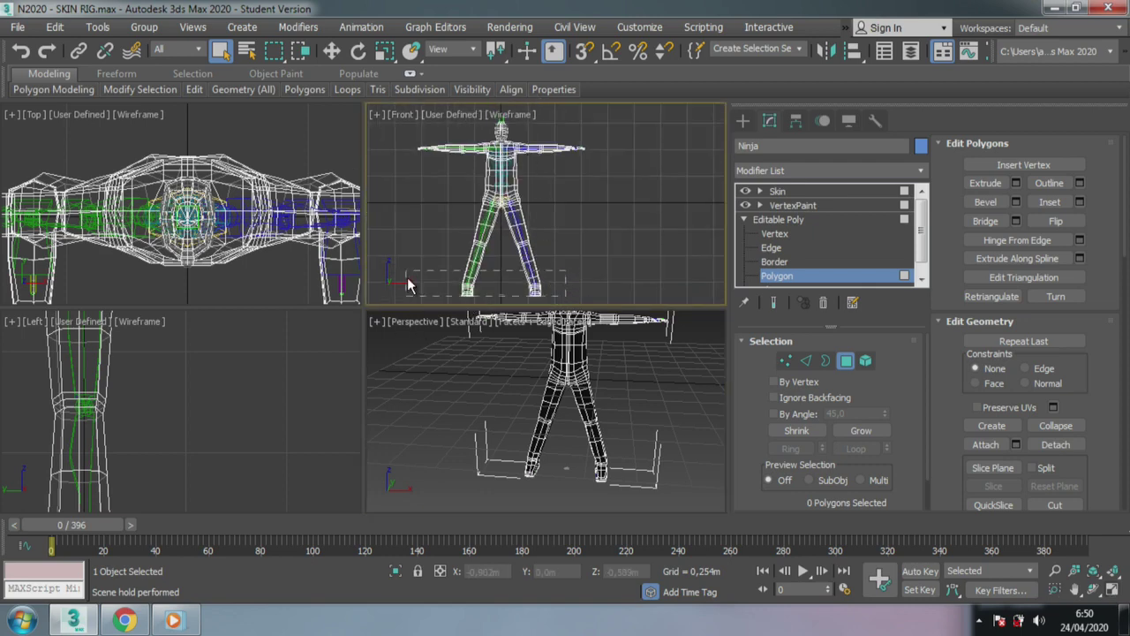
left_click_drag(409, 284, 408, 290)
scroll(512, 185, "down", 2)
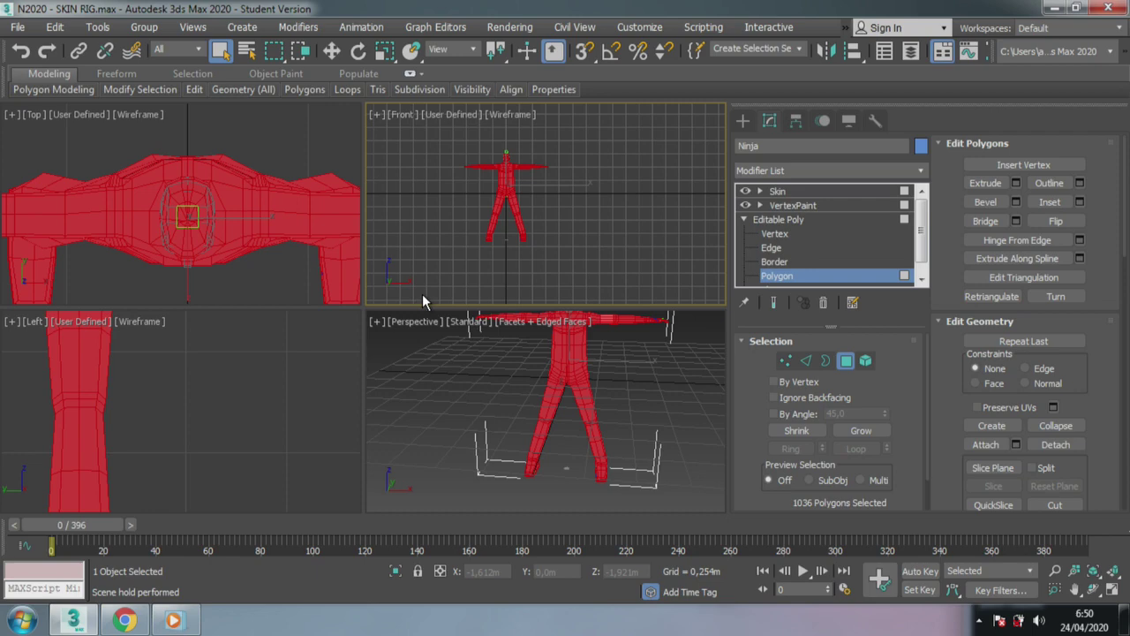
Select both arms' polygons and assign them the tan skin material.
key("m")
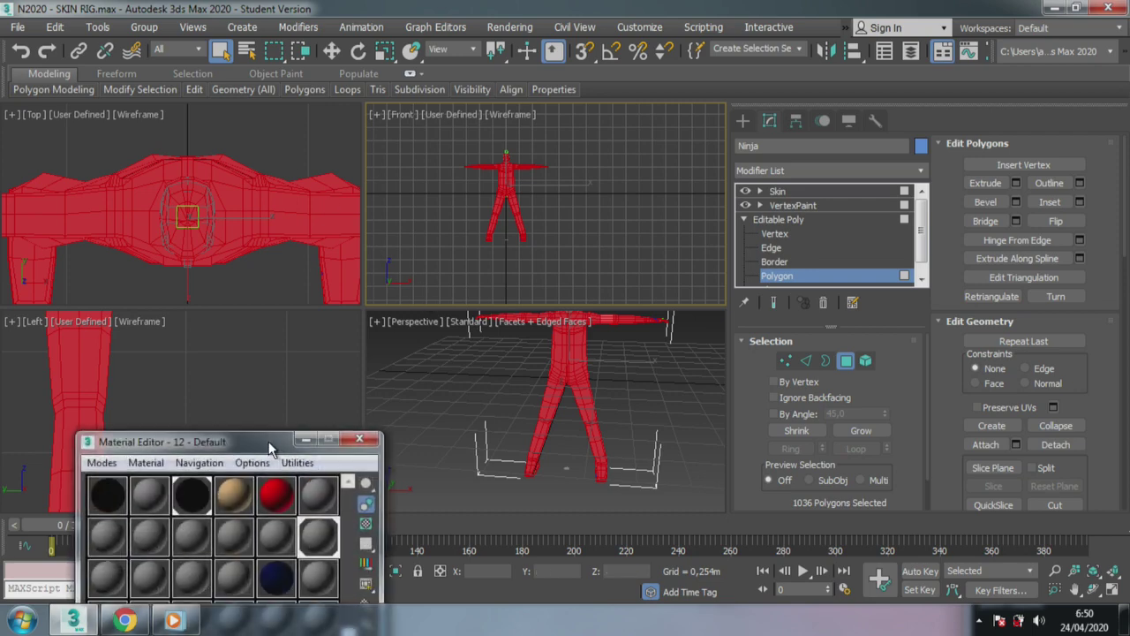
left_click_drag(269, 449, 206, 160)
left_click(129, 208)
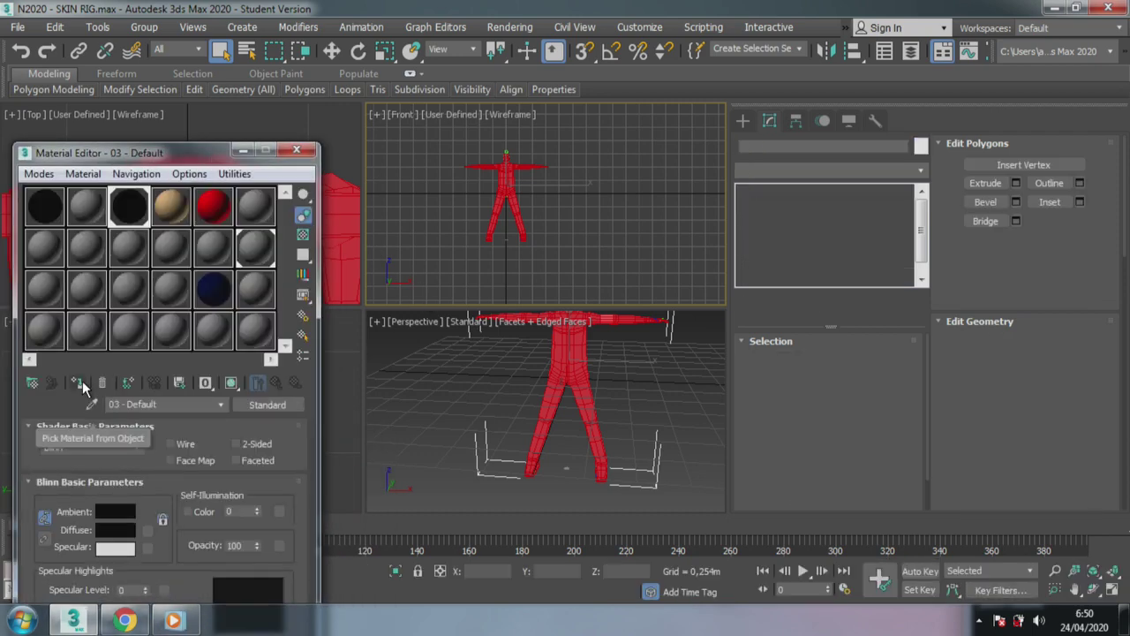
scroll(583, 207, "up", 2)
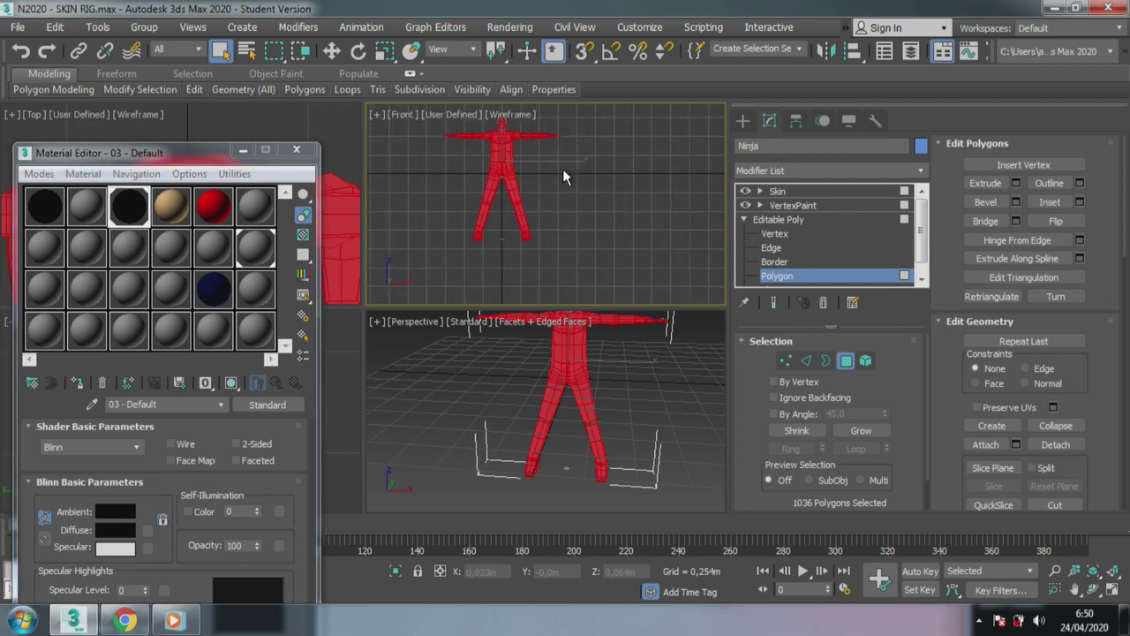
scroll(565, 209, "up", 2)
scroll(565, 210, "up", 2)
left_click_drag(596, 177, 508, 234)
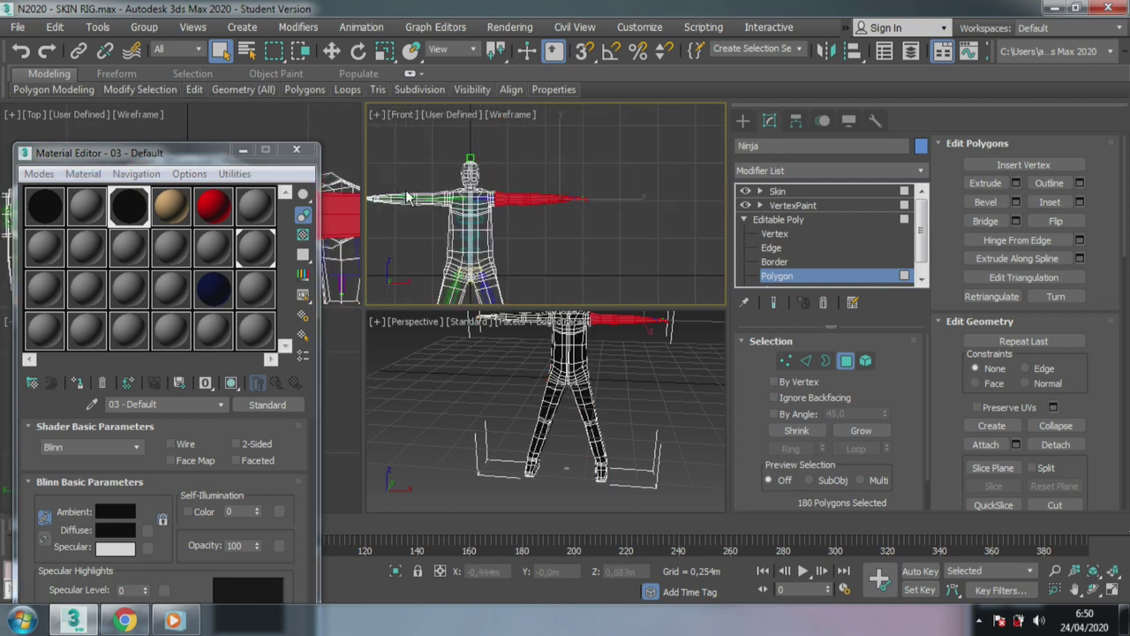
middle_click_drag(408, 198, 484, 238)
left_click_drag(513, 278, 514, 280)
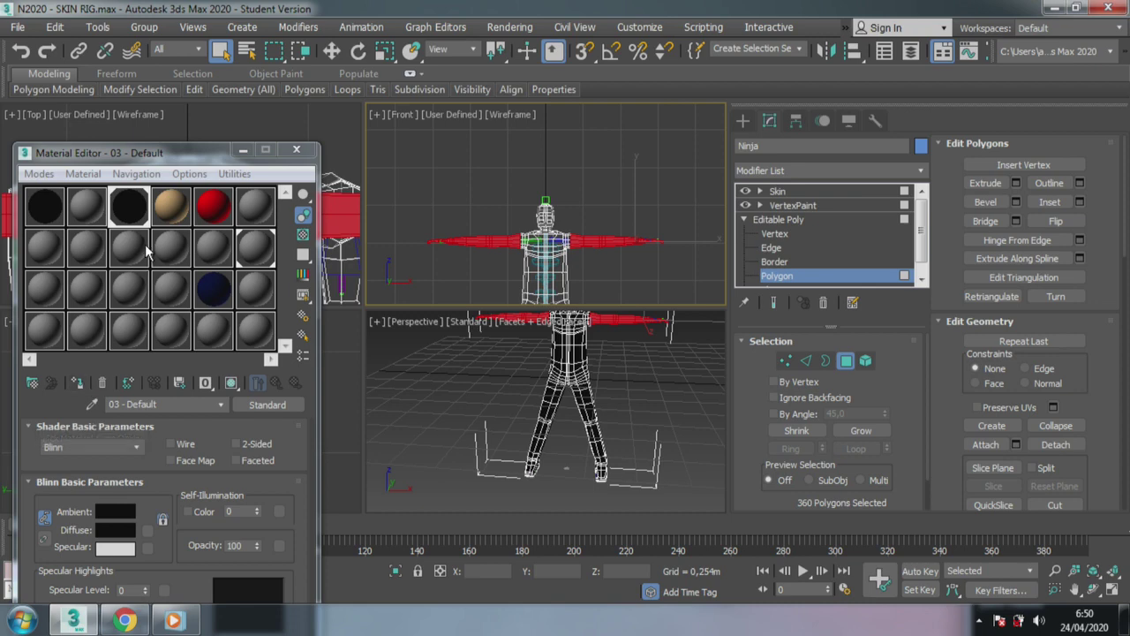
left_click(171, 207)
left_click(77, 382)
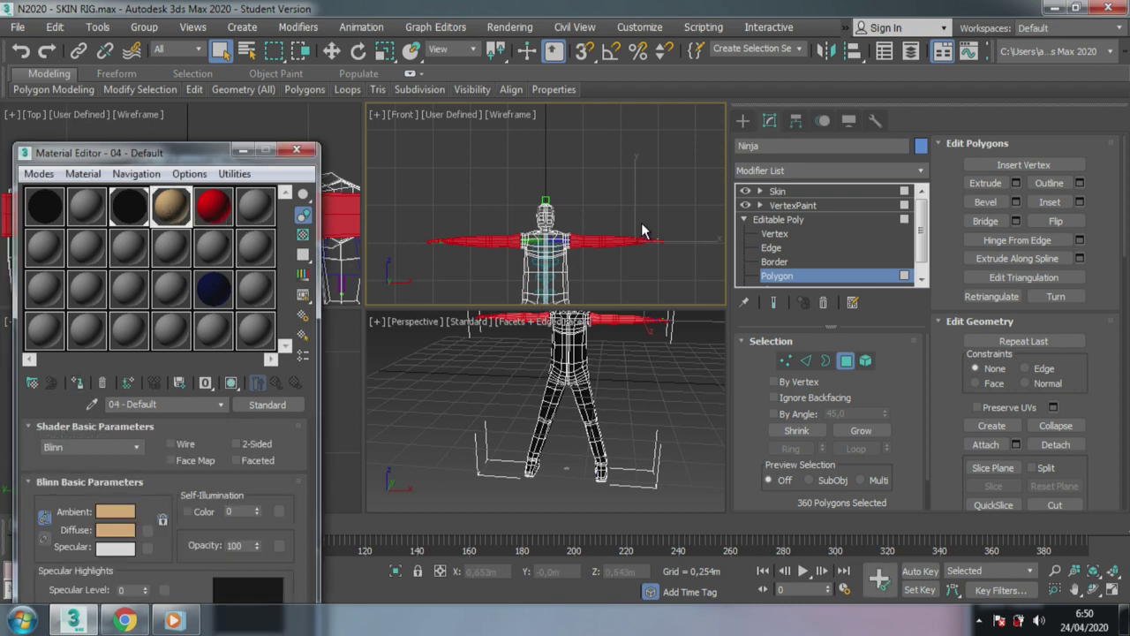
Select the feet and boots polygons and assign them the dark blue material.
scroll(641, 222, "down", 3)
left_click_drag(632, 281, 531, 254)
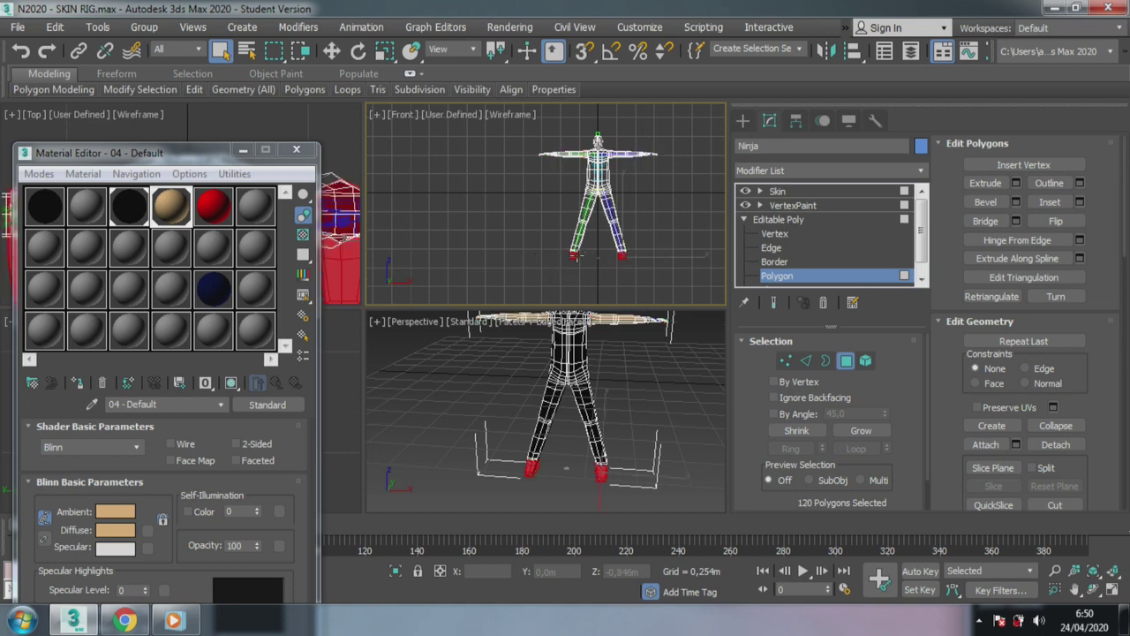
scroll(633, 256, "up", 4)
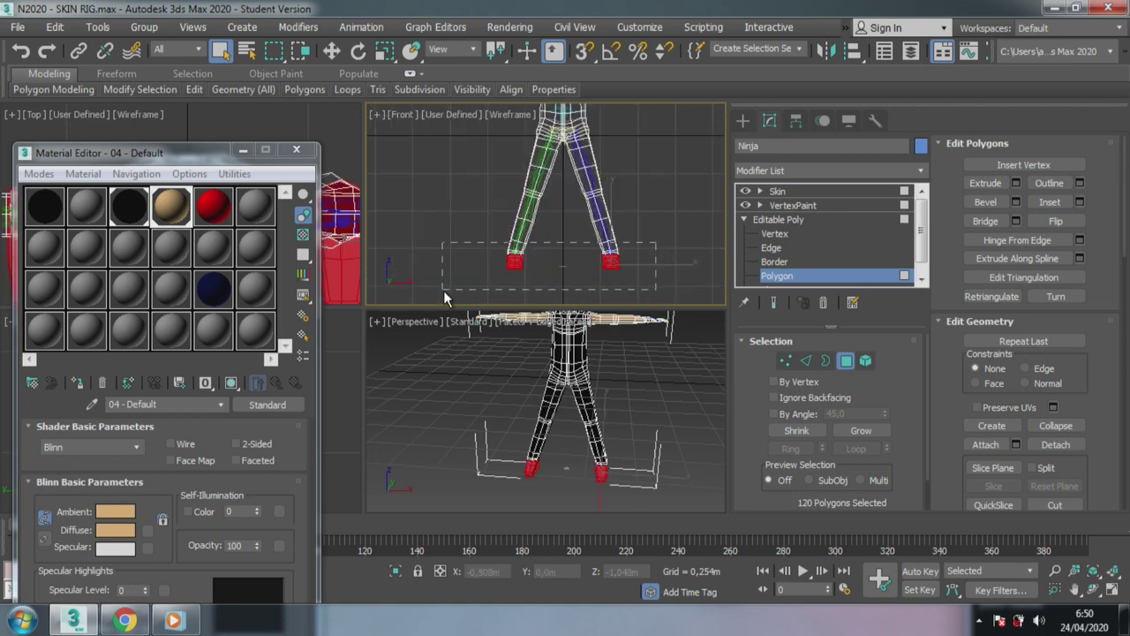
mouse_move(443, 291)
left_mouse_down()
mouse_move(628, 241)
mouse_move(469, 298)
left_mouse_up()
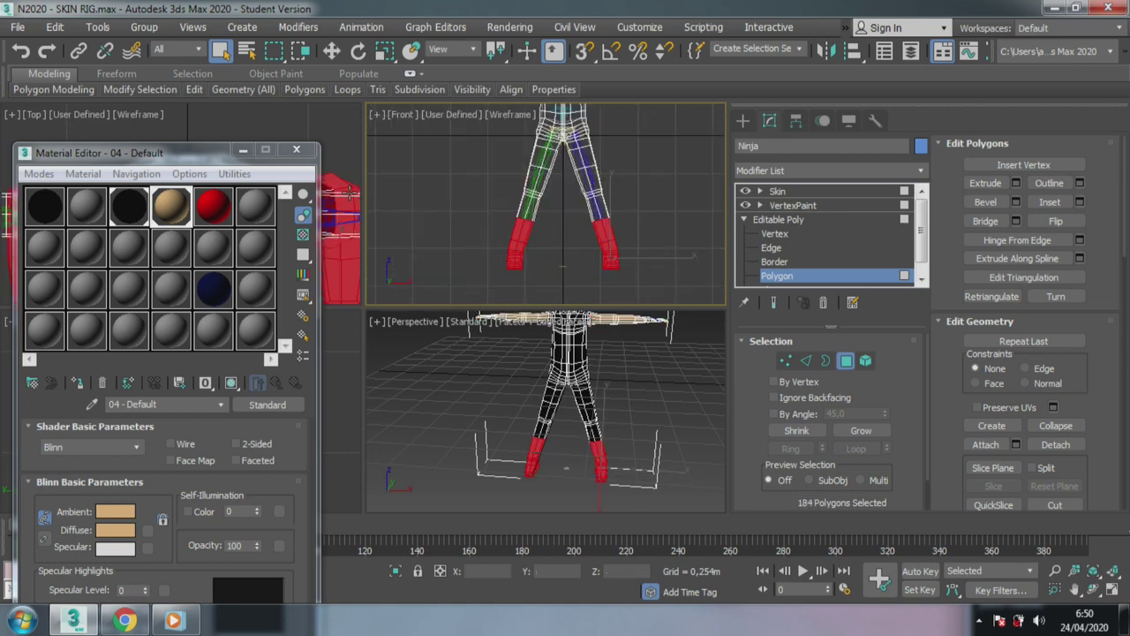
left_click(201, 286)
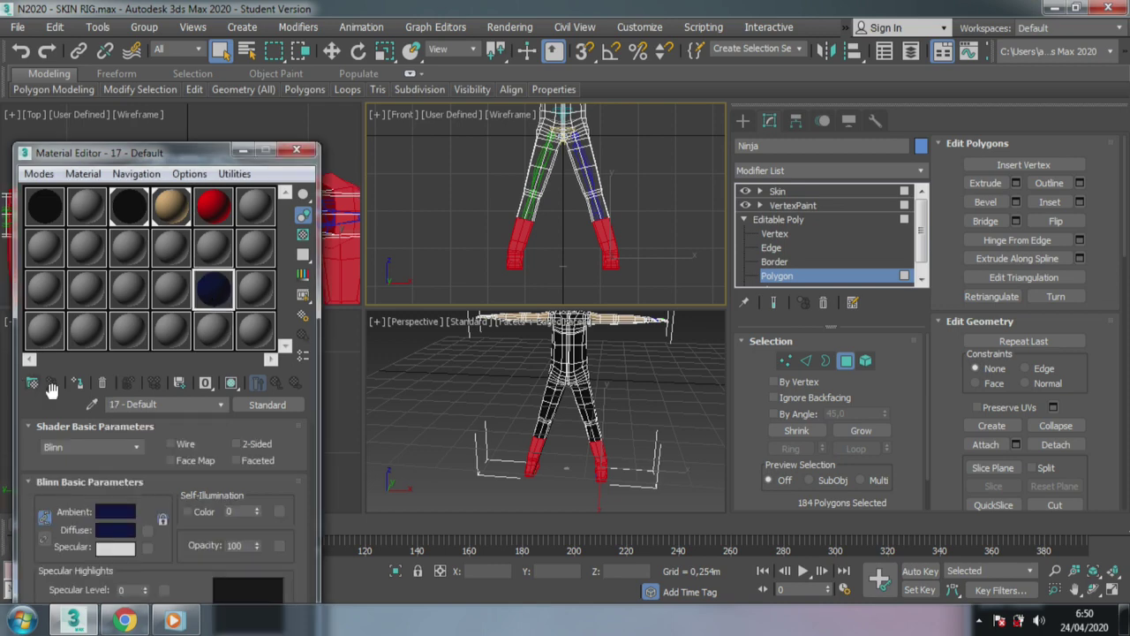
left_click(609, 285)
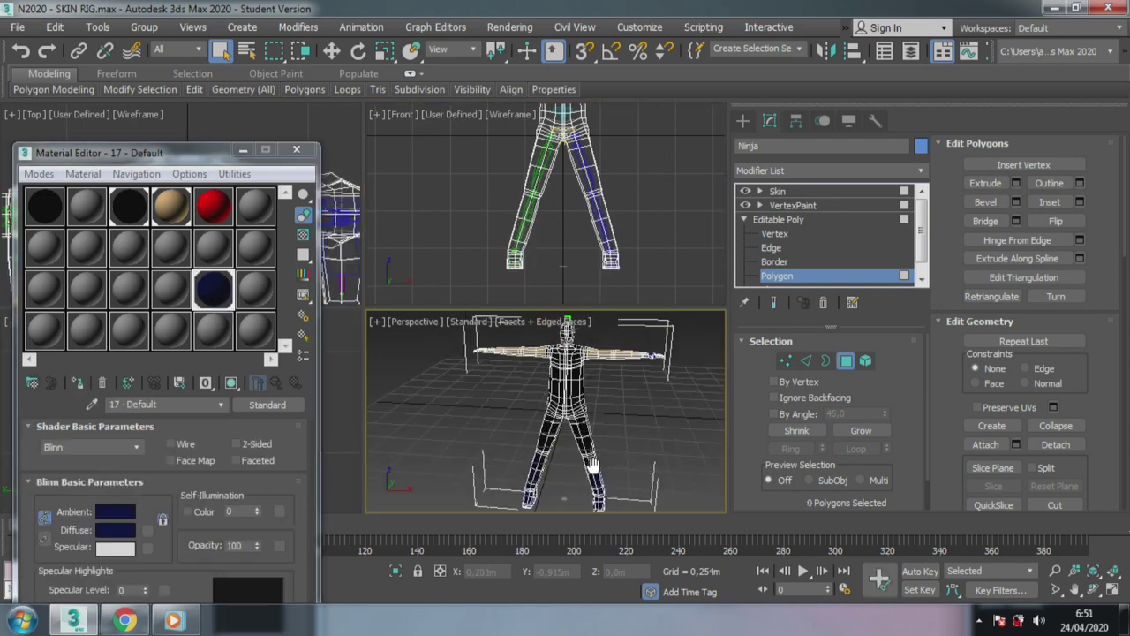
Select the face polygons and assign them the red 05 - Default material.
middle_click_drag(548, 318, 542, 364)
left_click_drag(167, 152, 373, 445)
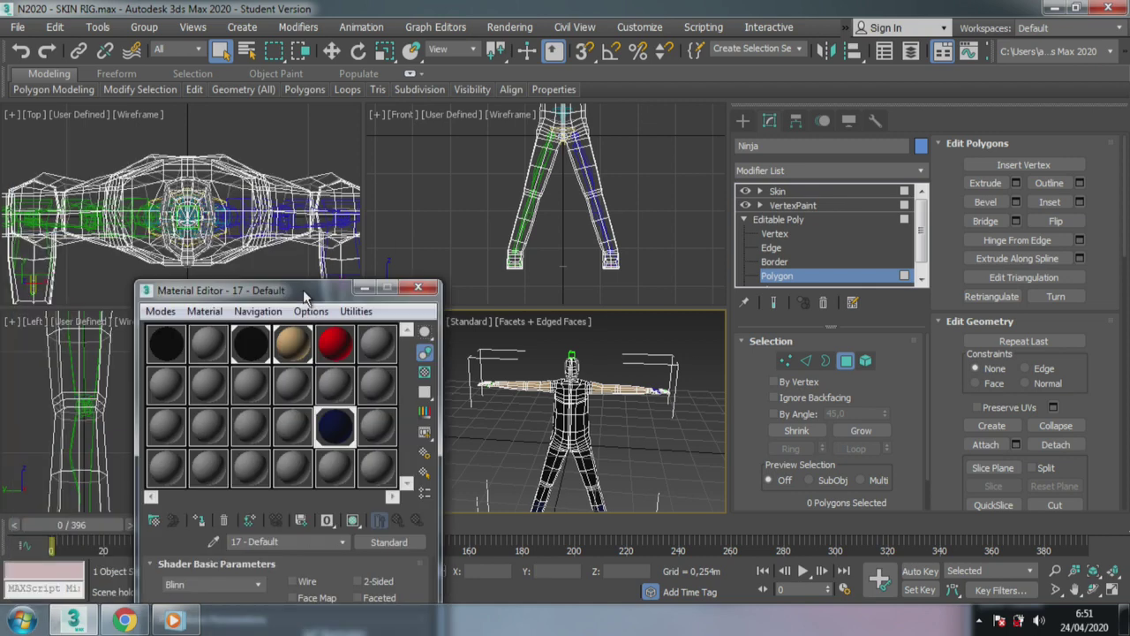
scroll(151, 347, "down", 5)
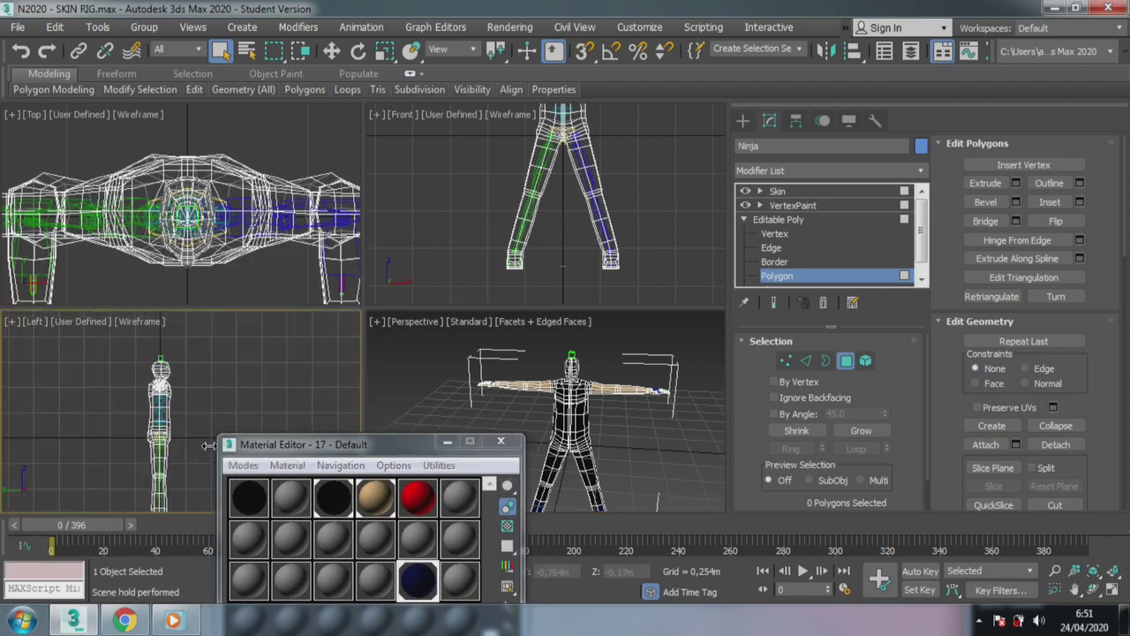
scroll(195, 363, "up", 5)
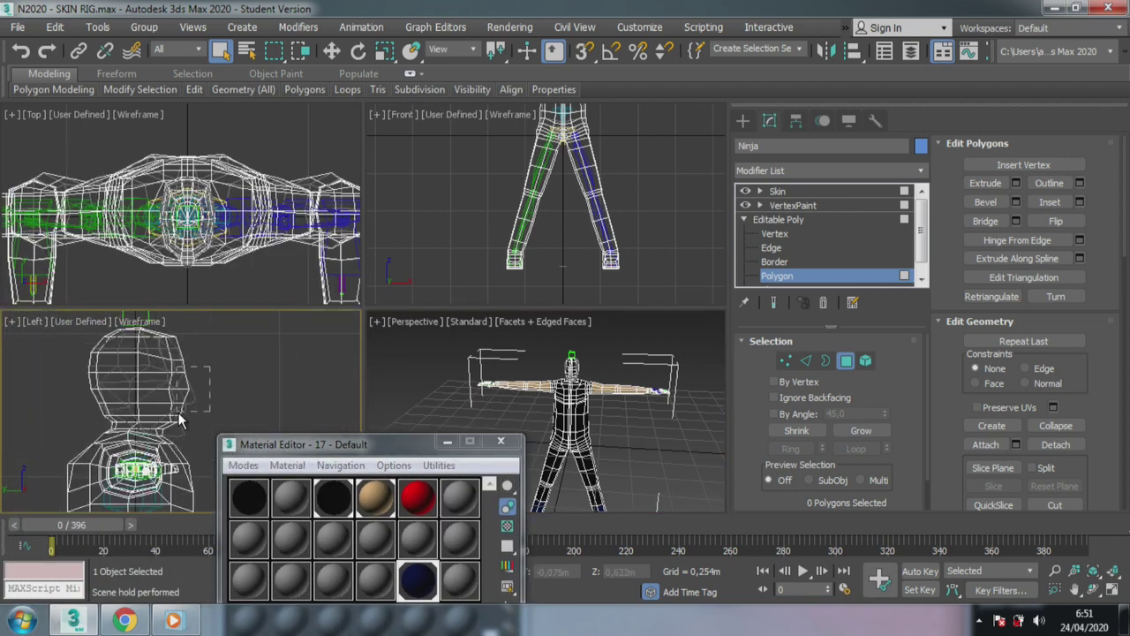
left_click_drag(194, 390, 175, 431)
left_click(385, 446)
left_click_drag(384, 446, 245, 187)
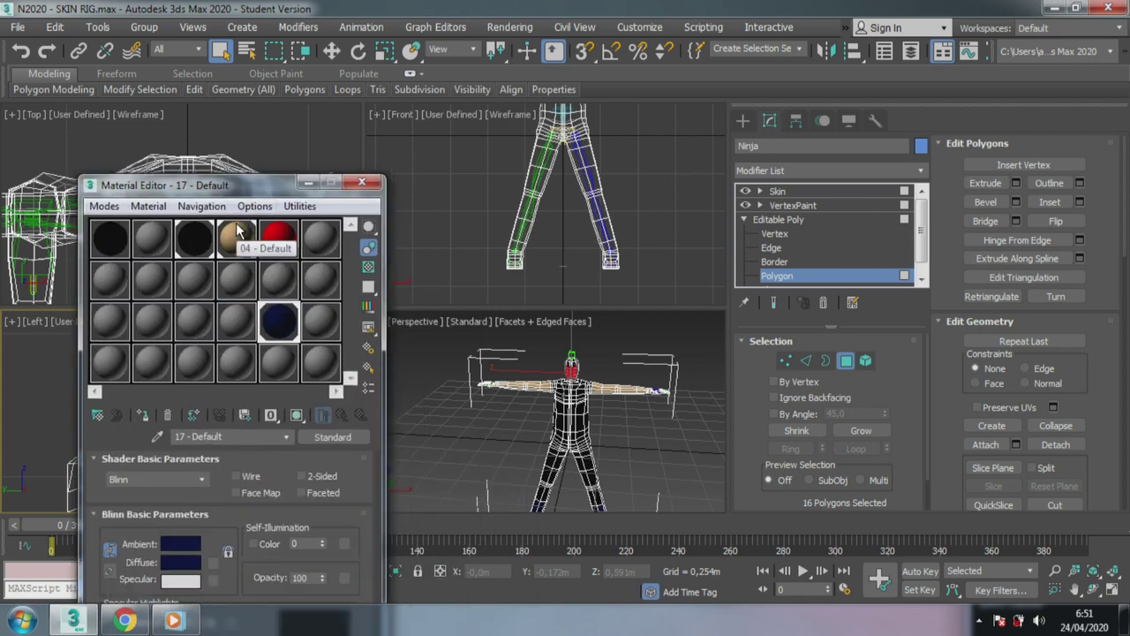
left_click(279, 239)
left_click(142, 415)
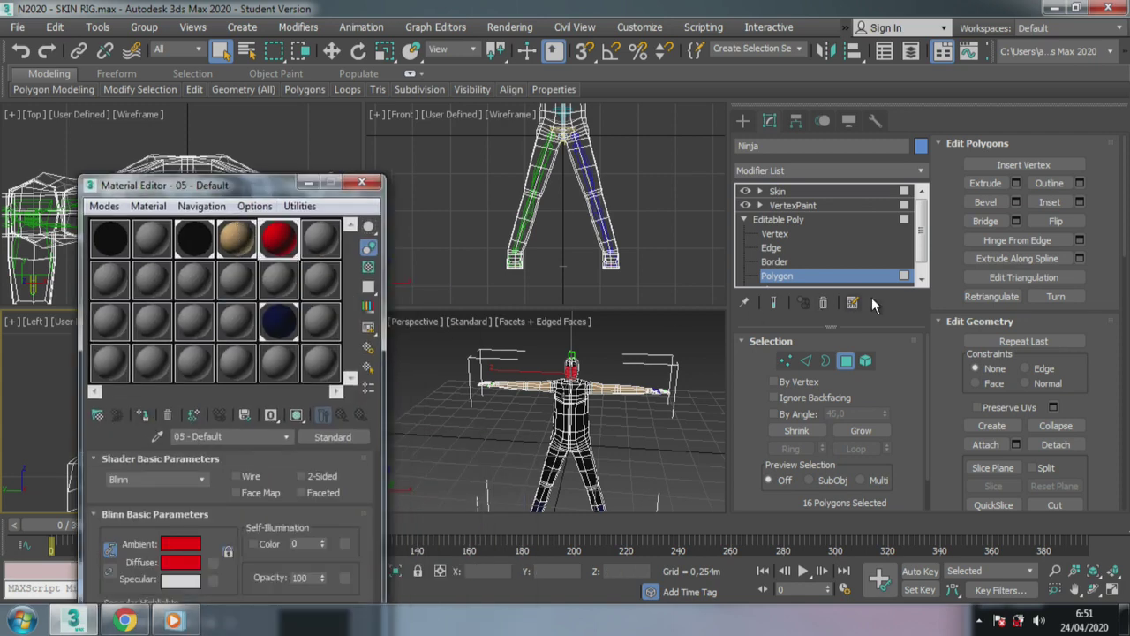
Leave polygon editing, deselect the ninja to check the colours, and close the Material Editor.
left_click(845, 360)
left_click(656, 451)
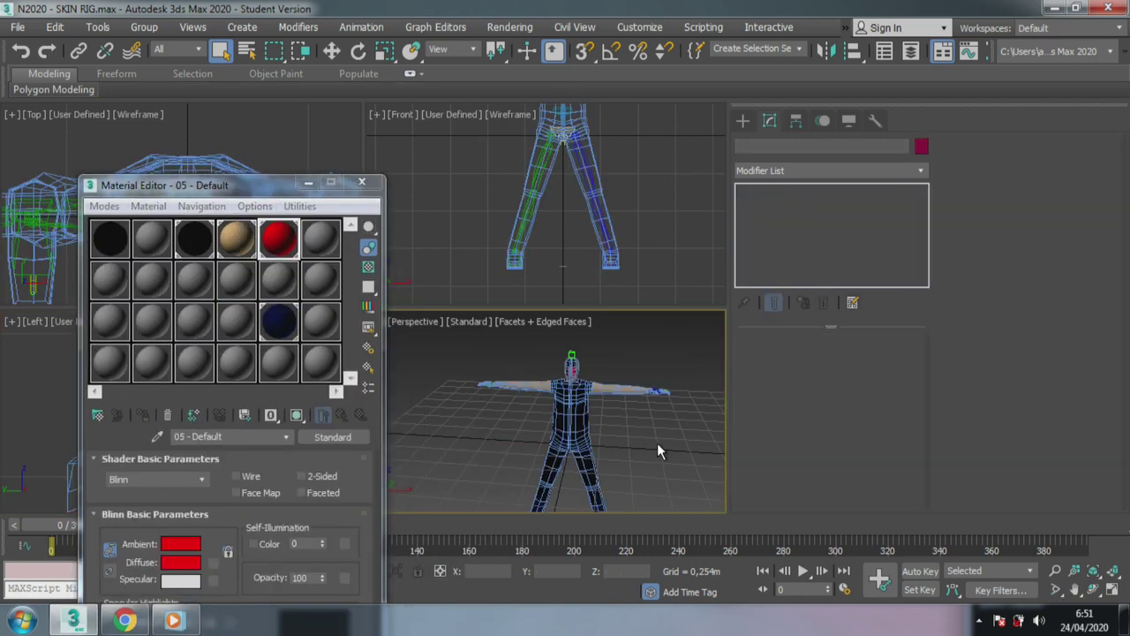
scroll(496, 346, "up", 5)
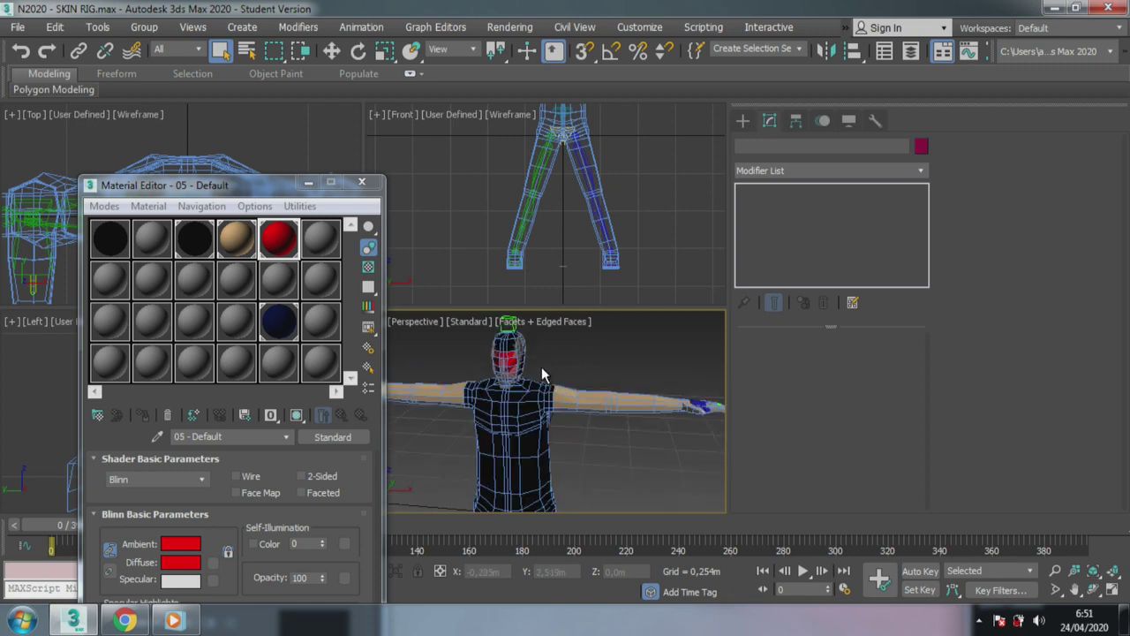
scroll(538, 367, "up", 3)
scroll(538, 366, "down", 6)
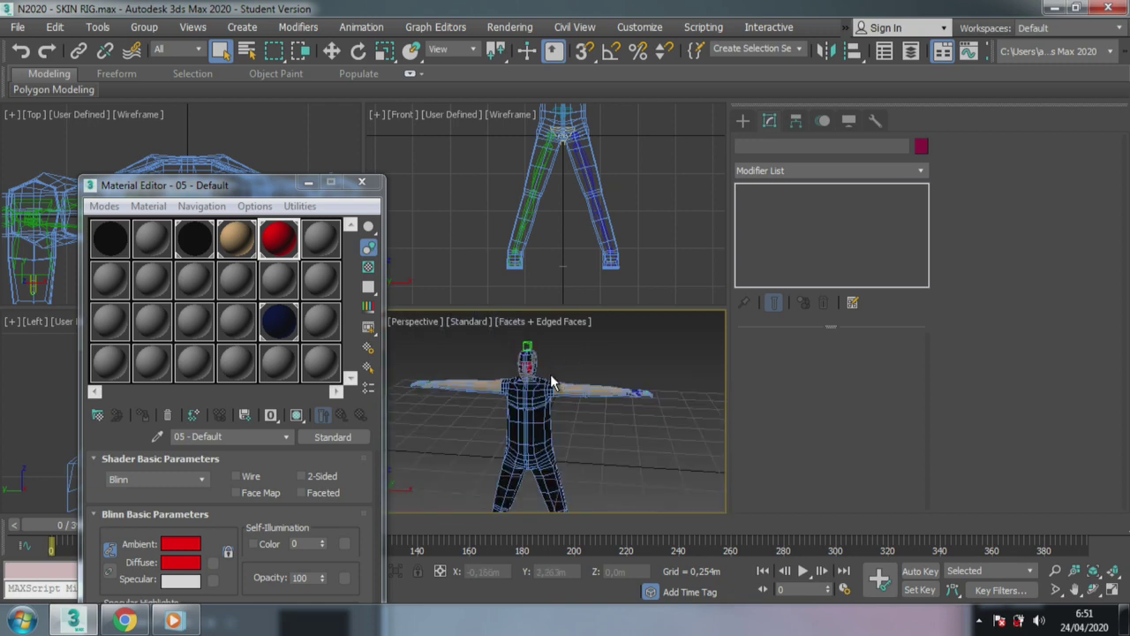
left_click(362, 183)
Select Bip001 L UpperArm and rotate it downward in the Front viewport.
scroll(512, 256, "down", 3)
scroll(512, 256, "down", 2)
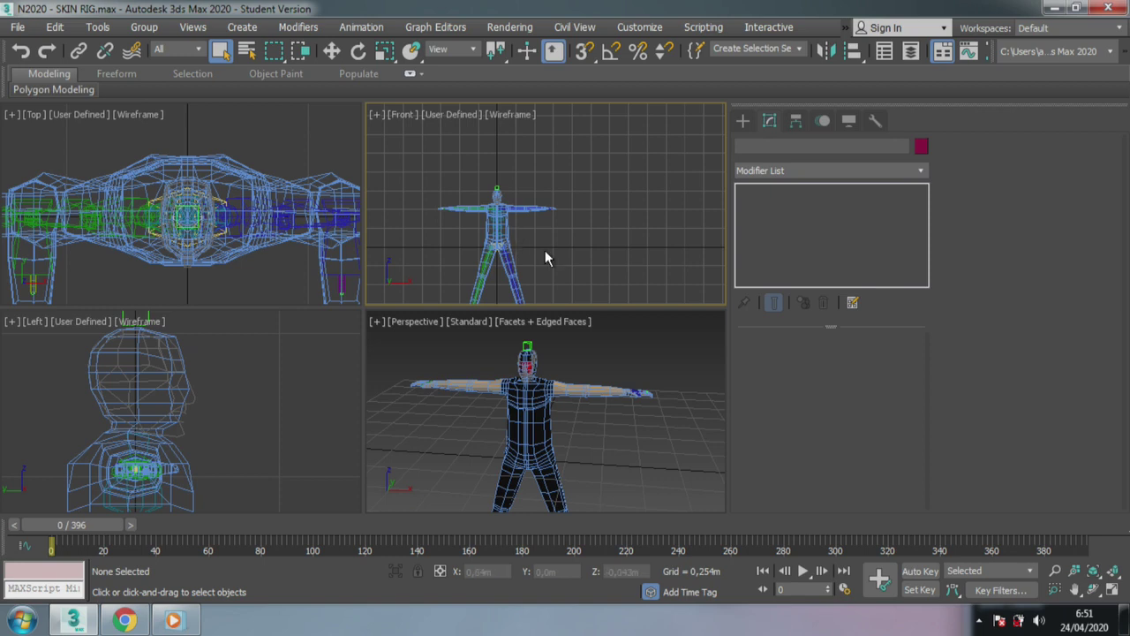
scroll(545, 256, "up", 2)
left_click(332, 51)
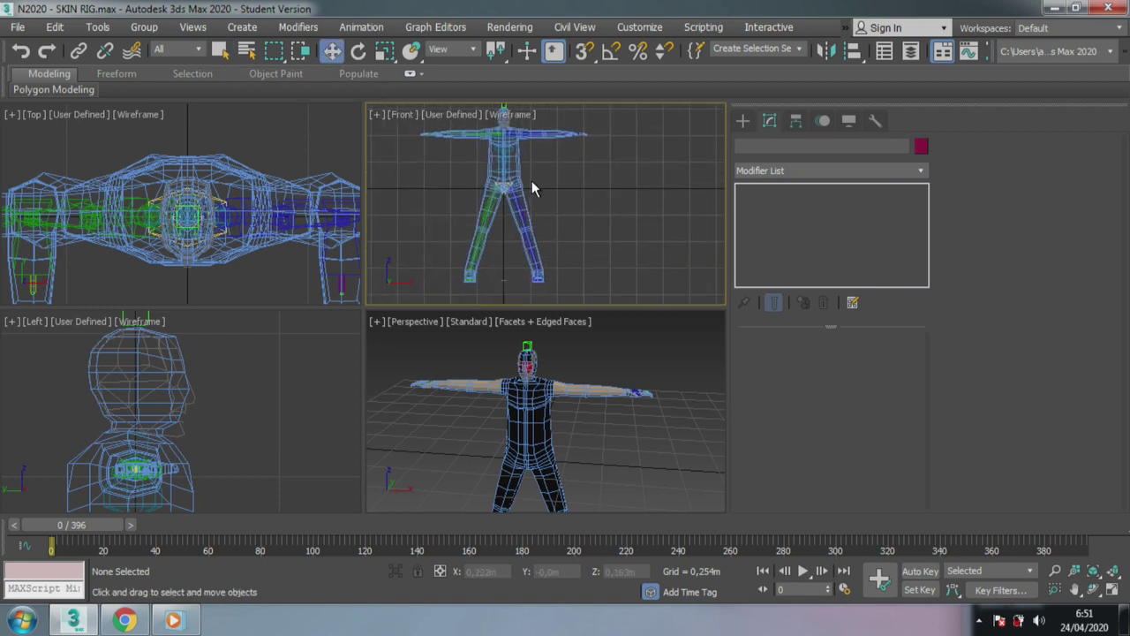
scroll(531, 189, "up", 2)
scroll(551, 227, "up", 3)
scroll(542, 180, "up", 1)
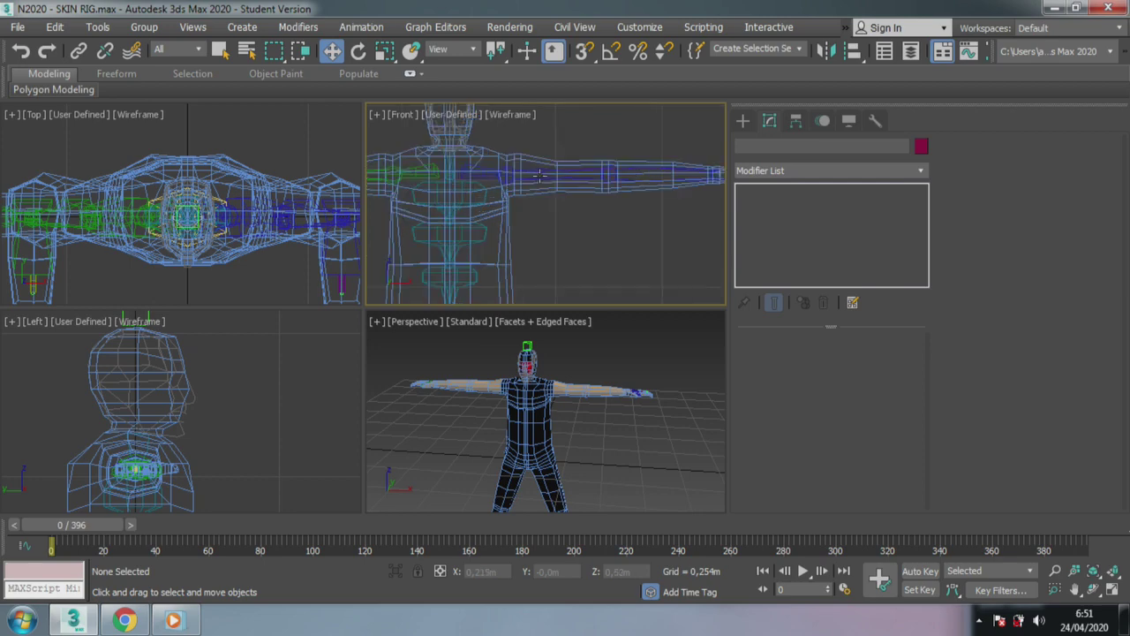
left_click(541, 176)
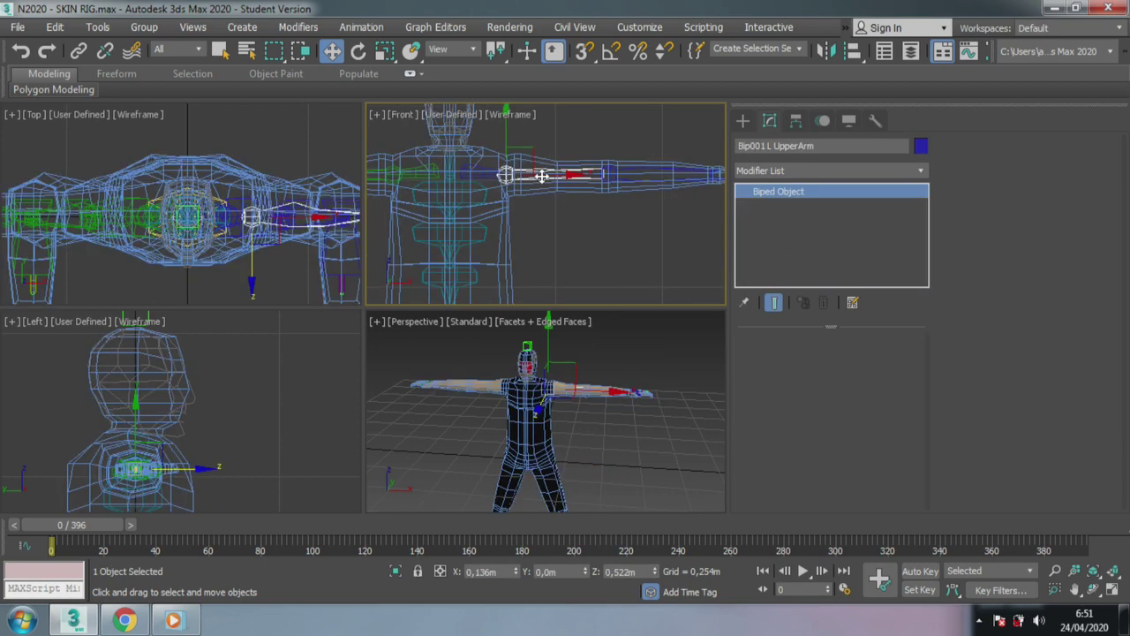
left_click(358, 52)
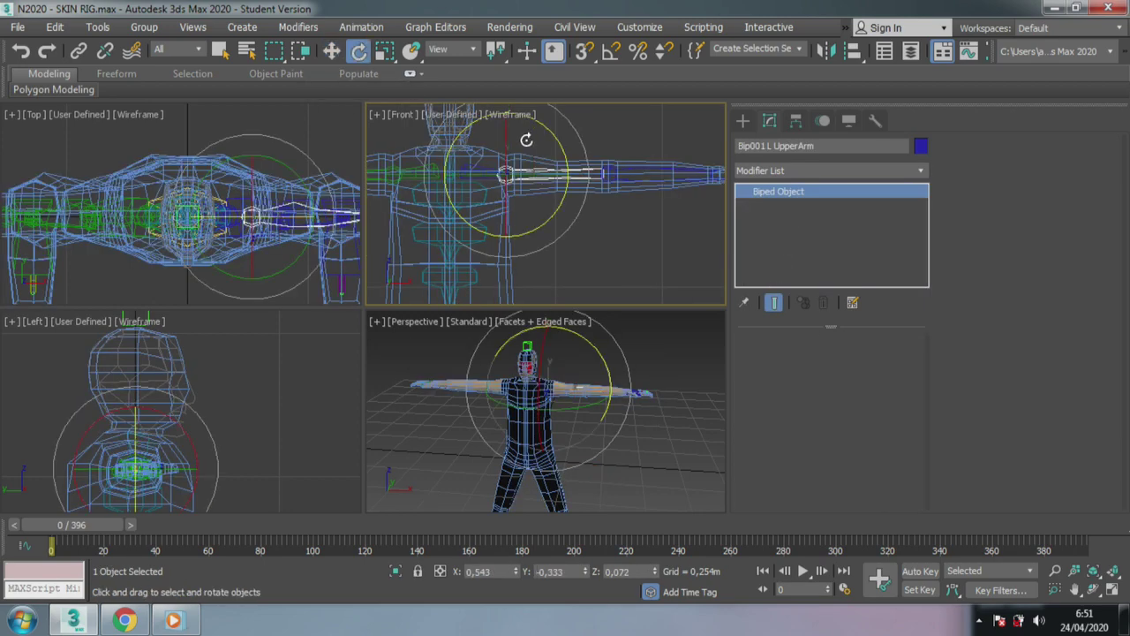
mouse_move(581, 135)
left_mouse_down()
mouse_move(595, 145)
mouse_move(578, 268)
mouse_move(580, 232)
left_mouse_up()
Frame the shoulder and swing the left upper arm back up near T-pose.
scroll(524, 203, "up", 3)
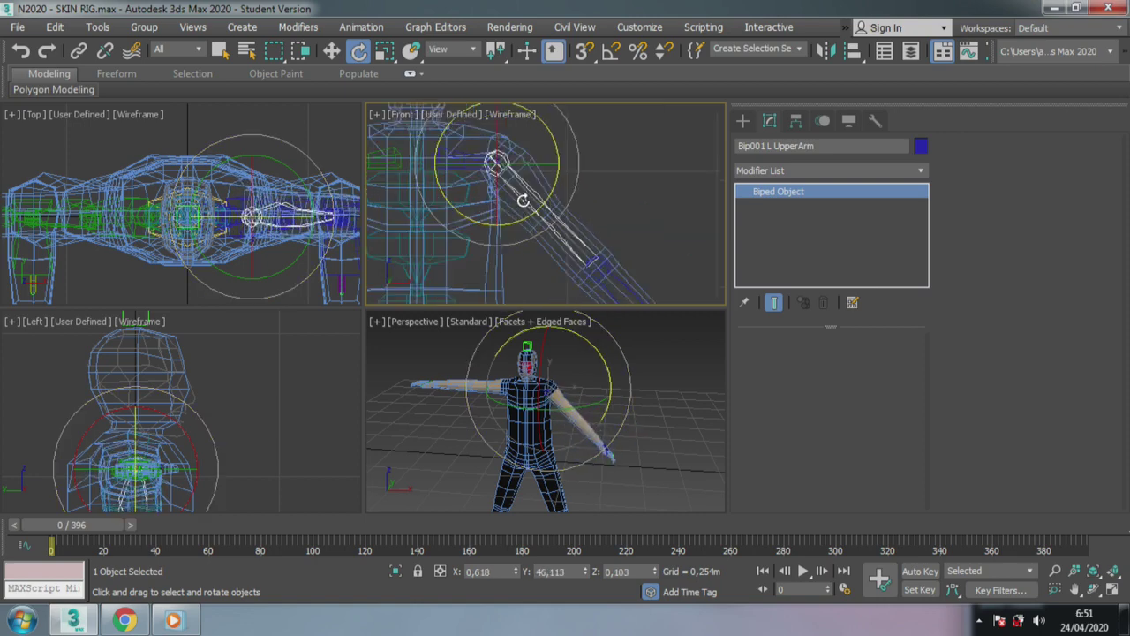
scroll(484, 182, "up", 3)
scroll(484, 182, "up", 2)
scroll(477, 163, "down", 2)
middle_click_drag(476, 164, 508, 237)
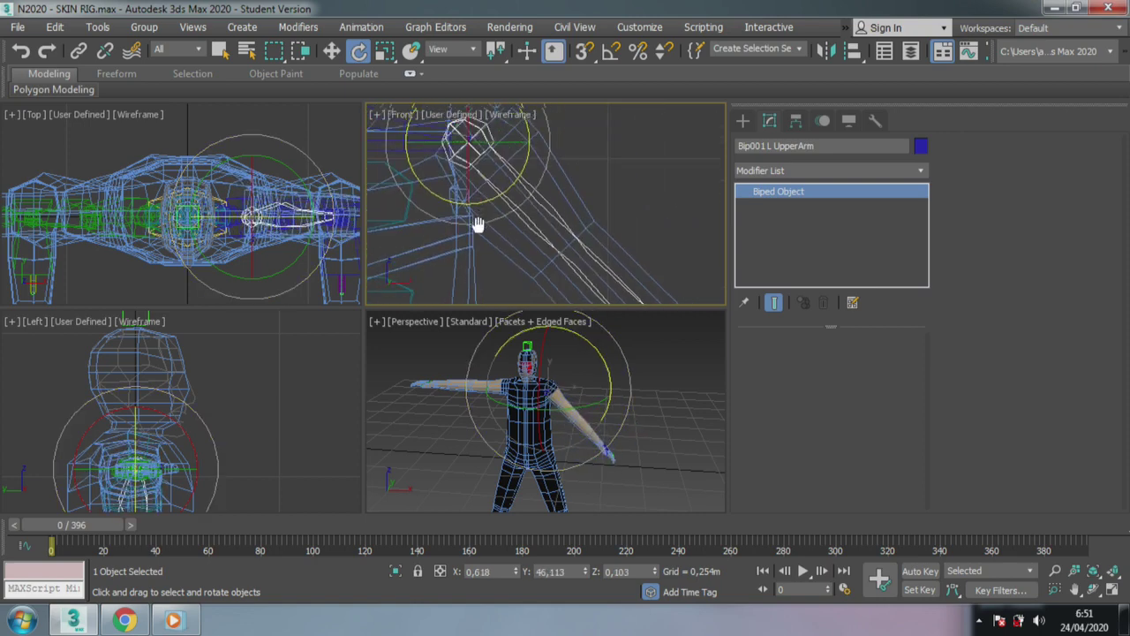
mouse_move(522, 253)
left_mouse_down()
mouse_move(548, 122)
mouse_move(539, 257)
mouse_move(540, 172)
mouse_move(548, 242)
mouse_move(535, 285)
mouse_move(517, 165)
mouse_move(516, 286)
mouse_move(511, 103)
left_mouse_up()
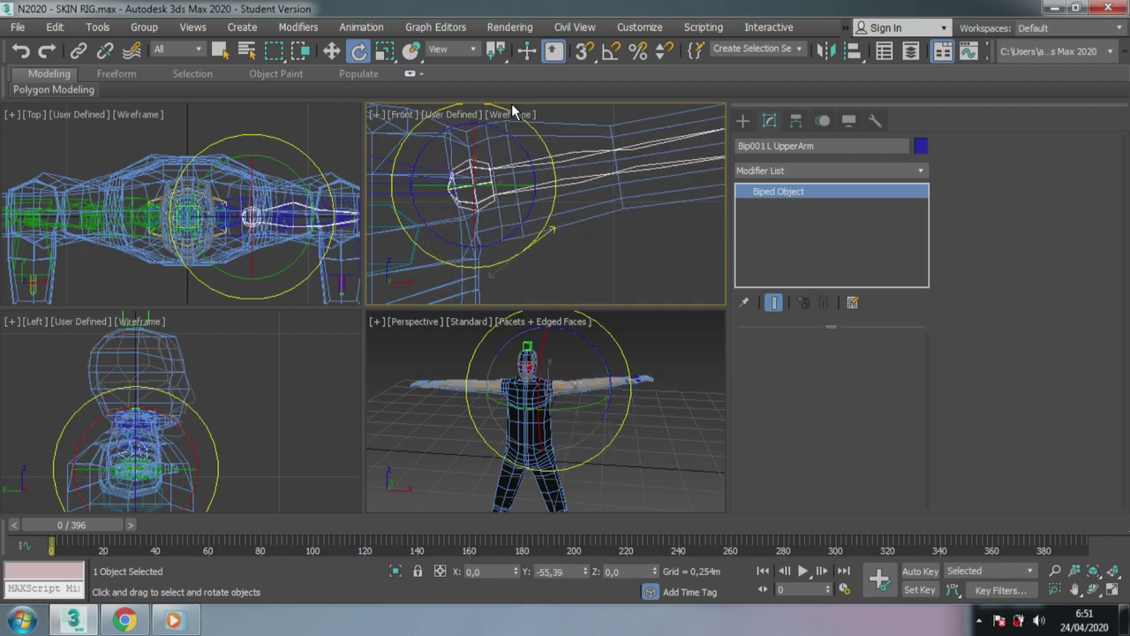
Undo the arm rotation, select the Ninja mesh, zoom extents and maximize the Perspective view.
right_click(351, 158)
key("ctrl+z")
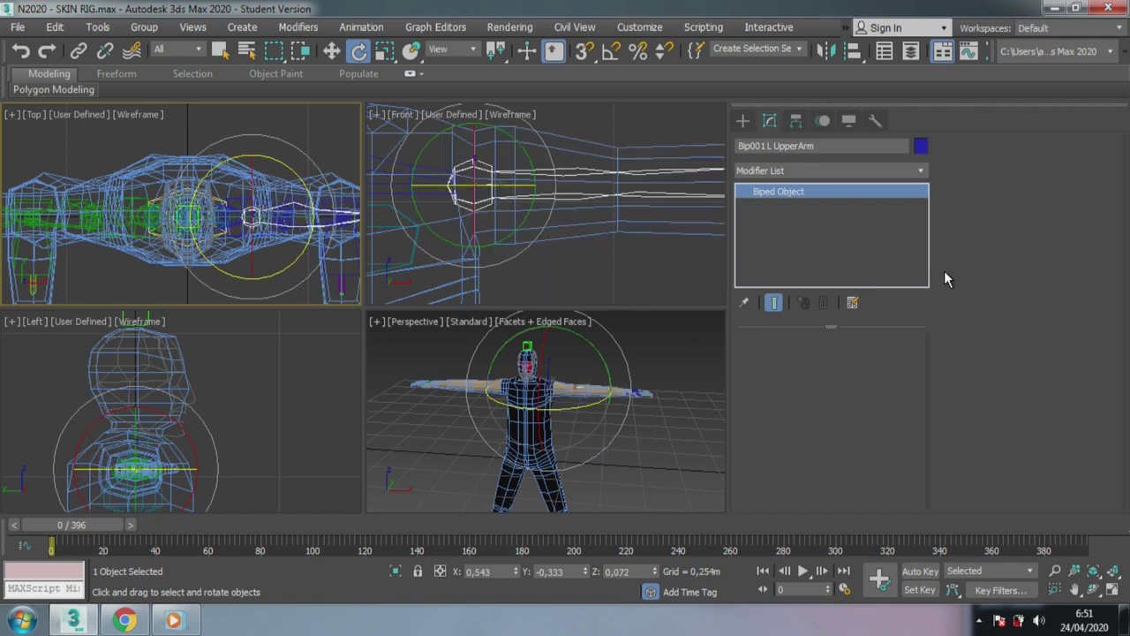
left_click(613, 205)
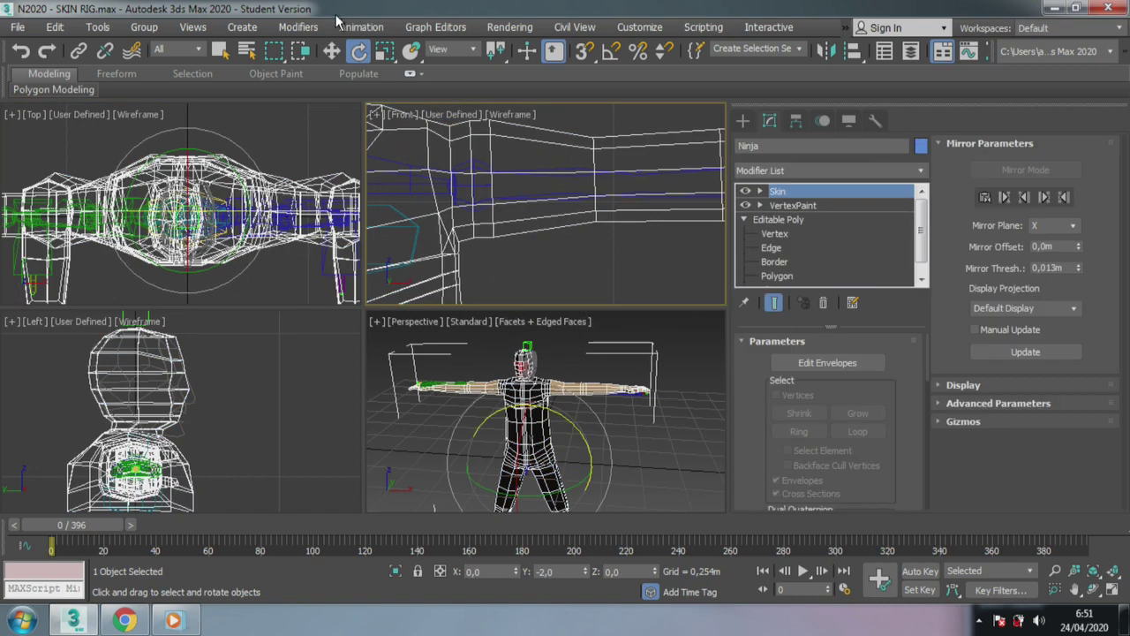
key("w")
scroll(685, 466, "up", 3)
middle_click_drag(685, 466, 669, 450)
key("z")
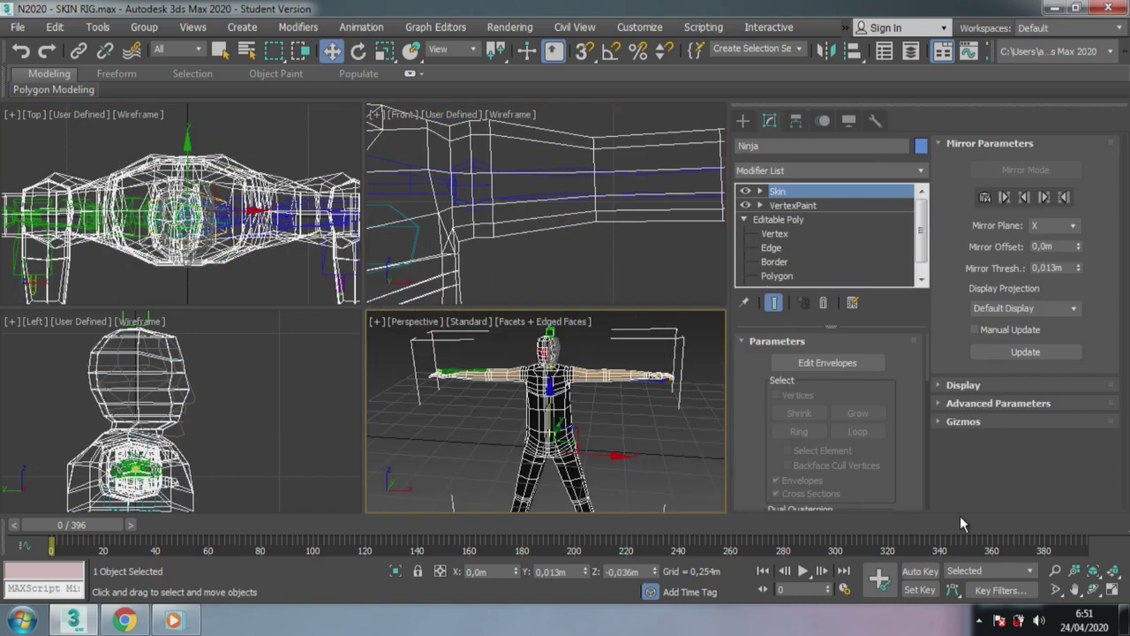
left_click(1113, 589)
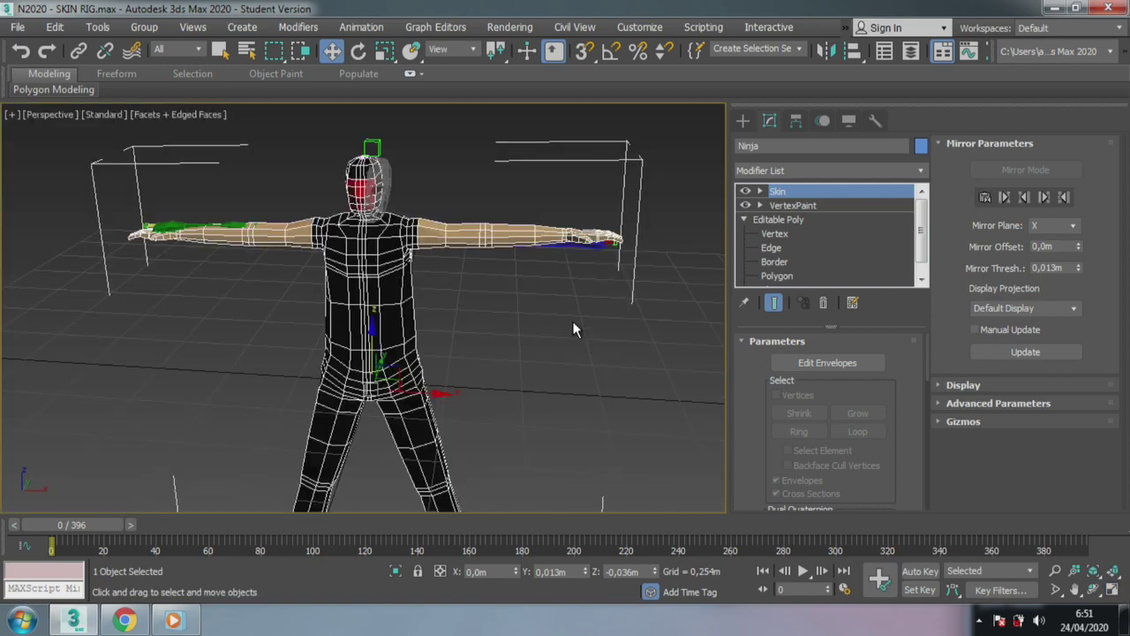
Orbit and pan around the ninja to inspect the skinned arm from side, rear and above.
mouse_move(480, 328)
middle_mouse_down("alt")
mouse_move(371, 260)
mouse_move(522, 347)
middle_mouse_up("alt")
scroll(371, 260, "up", 3)
scroll(658, 353, "down", 5)
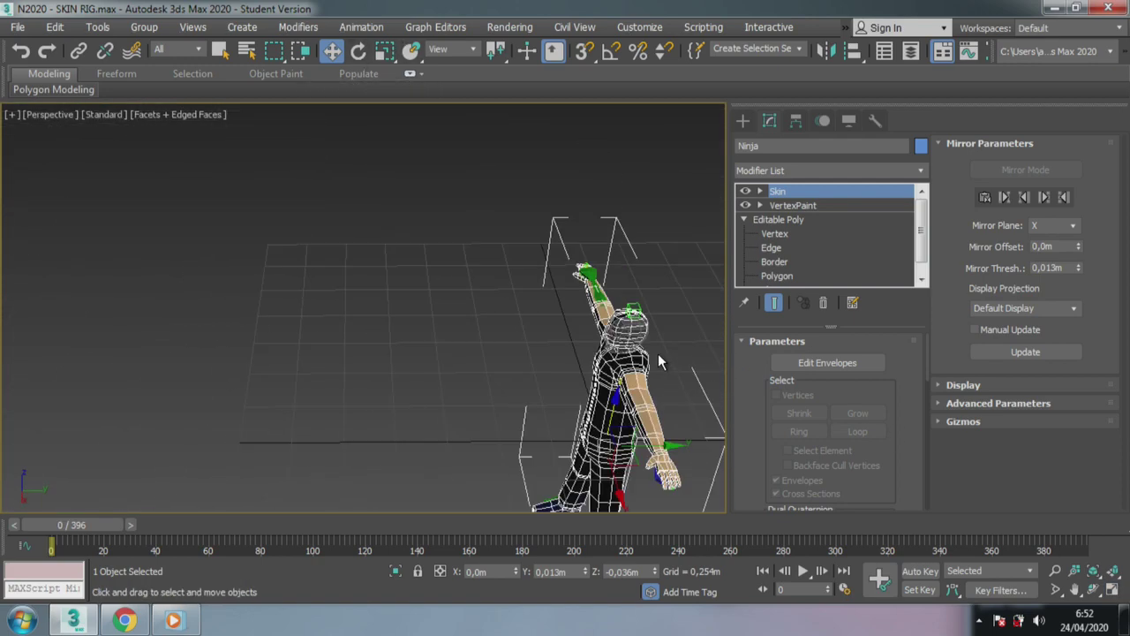
middle_click_drag(658, 353, 545, 314)
scroll(392, 259, "up", 5)
scroll(388, 247, "down", 2)
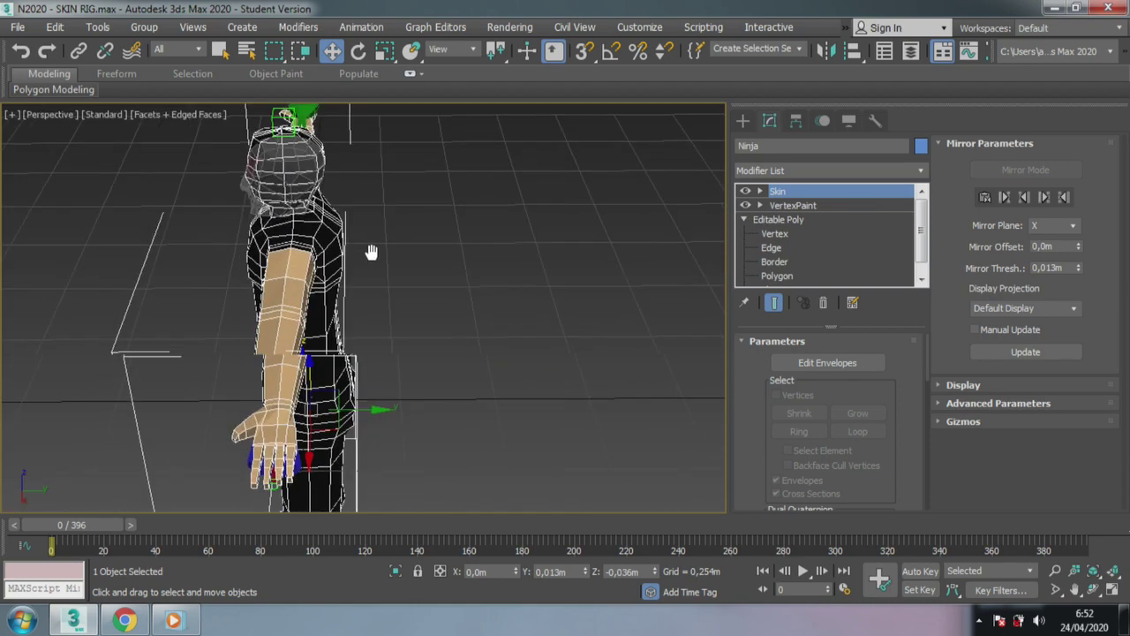
middle_click_drag(373, 253, 426, 292, "alt")
scroll(416, 316, "up", 3)
scroll(416, 315, "up", 3)
scroll(402, 315, "down", 5)
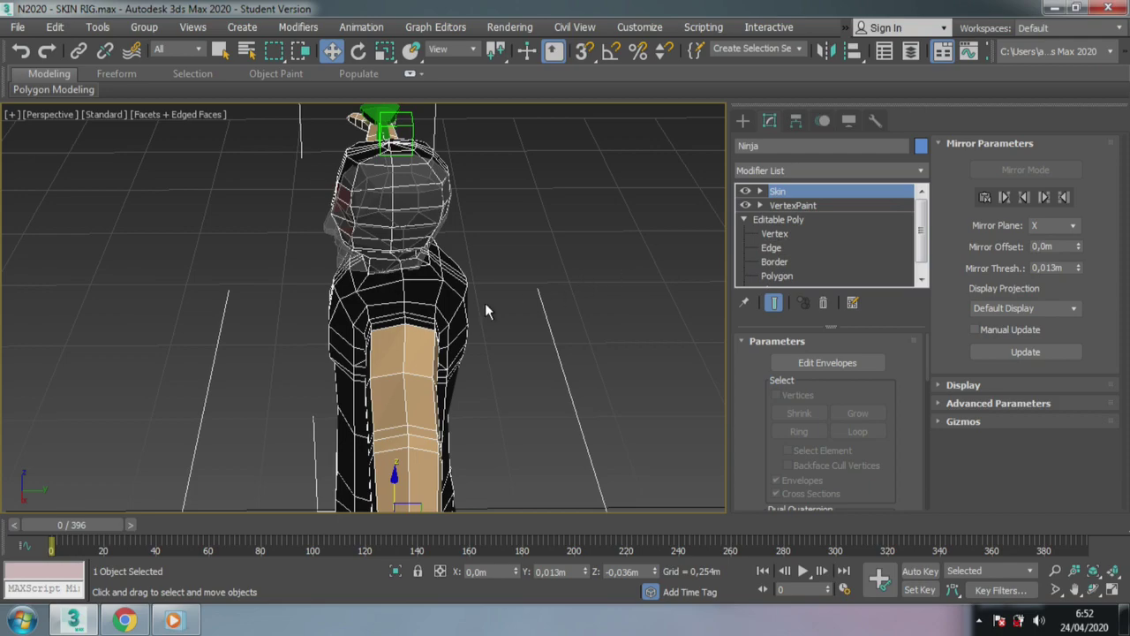
mouse_move(403, 387)
middle_mouse_down("alt")
mouse_move(460, 403)
mouse_move(485, 332)
middle_mouse_up("alt")
scroll(489, 320, "up", 5)
scroll(490, 320, "down", 5)
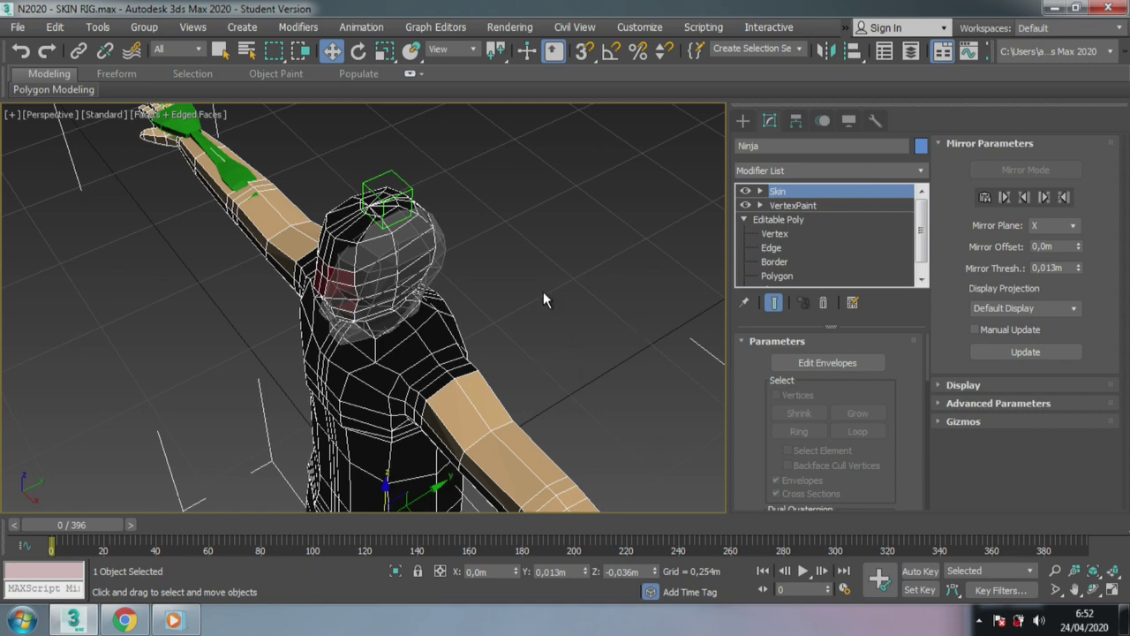
scroll(447, 254, "down", 3)
middle_click_drag(448, 254, 466, 304)
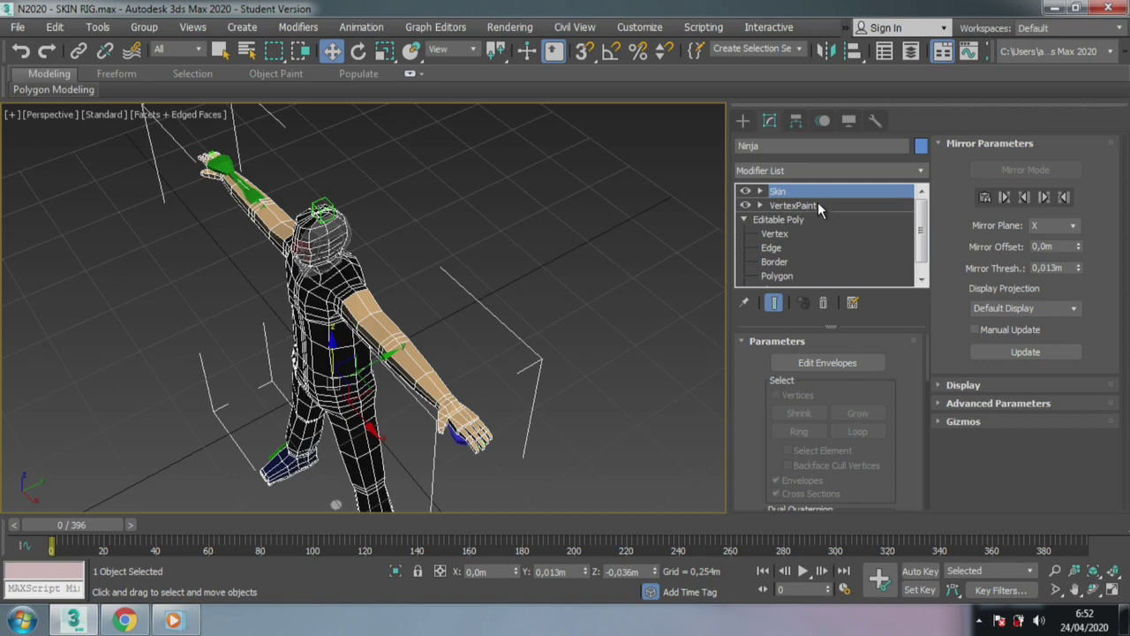
Edit the upper-arm envelope, dragging its end points so red weights spread into the shoulder.
left_click(827, 363)
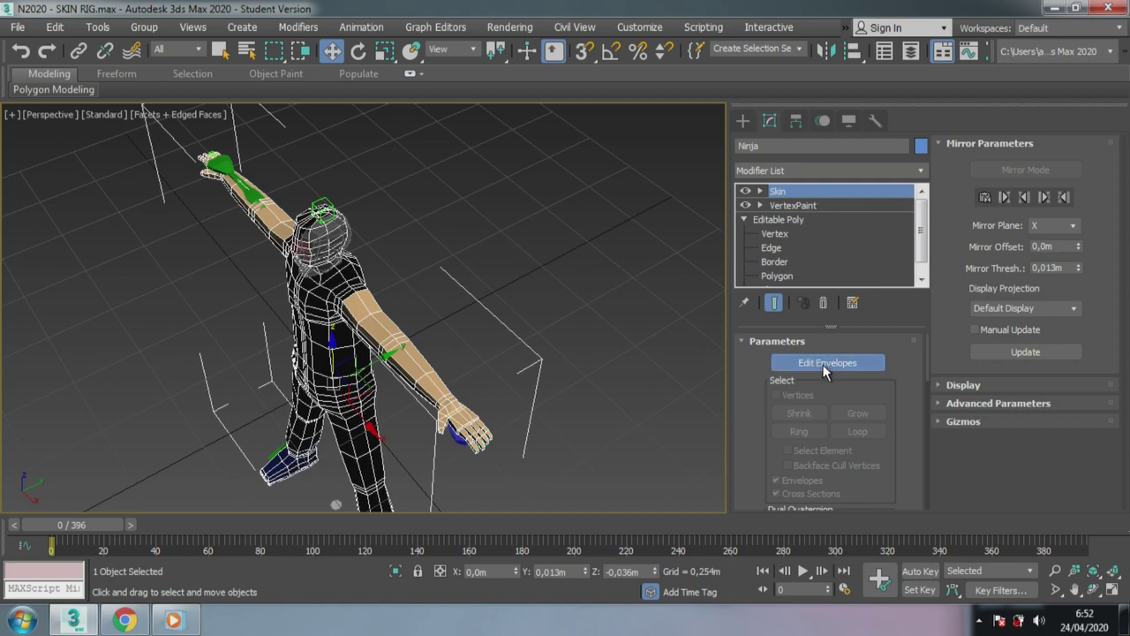
left_click(352, 308)
scroll(394, 320, "up", 5)
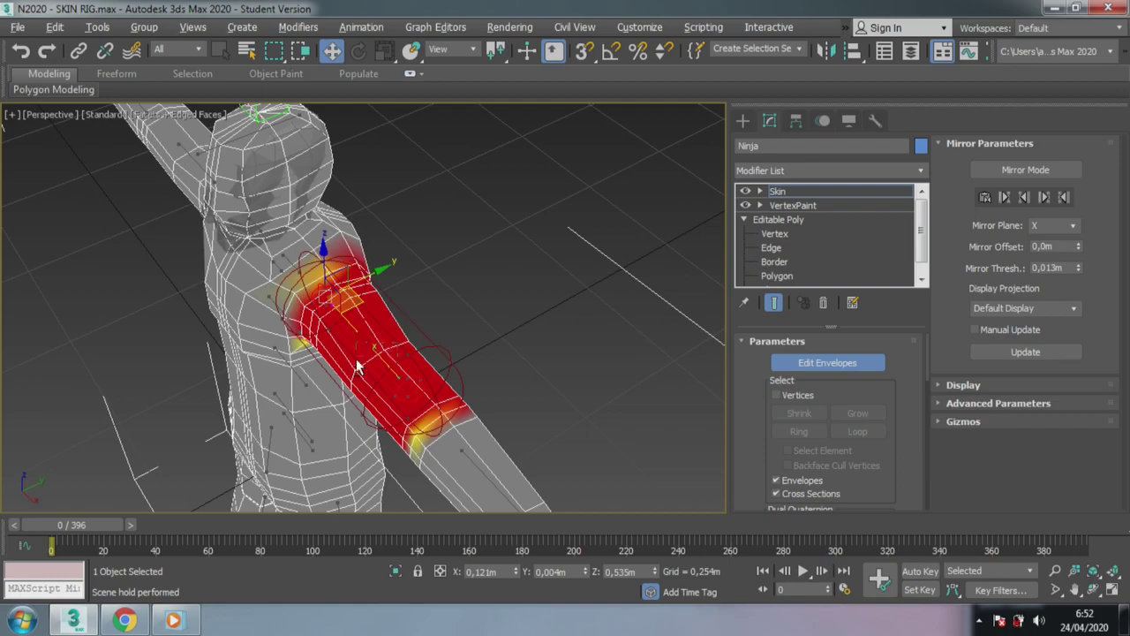
mouse_move(358, 366)
middle_mouse_down("alt")
mouse_move(212, 339)
mouse_move(328, 283)
middle_mouse_up("alt")
scroll(327, 282, "up", 2)
scroll(389, 325, "up", 3)
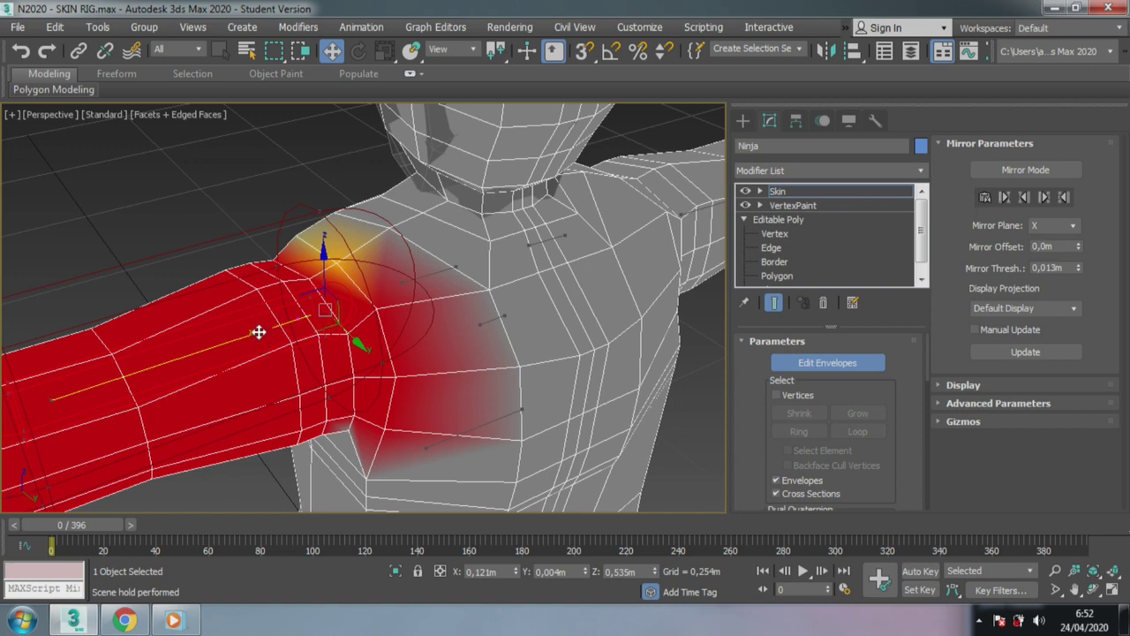
left_click(251, 334)
left_click_drag(251, 333, 202, 344)
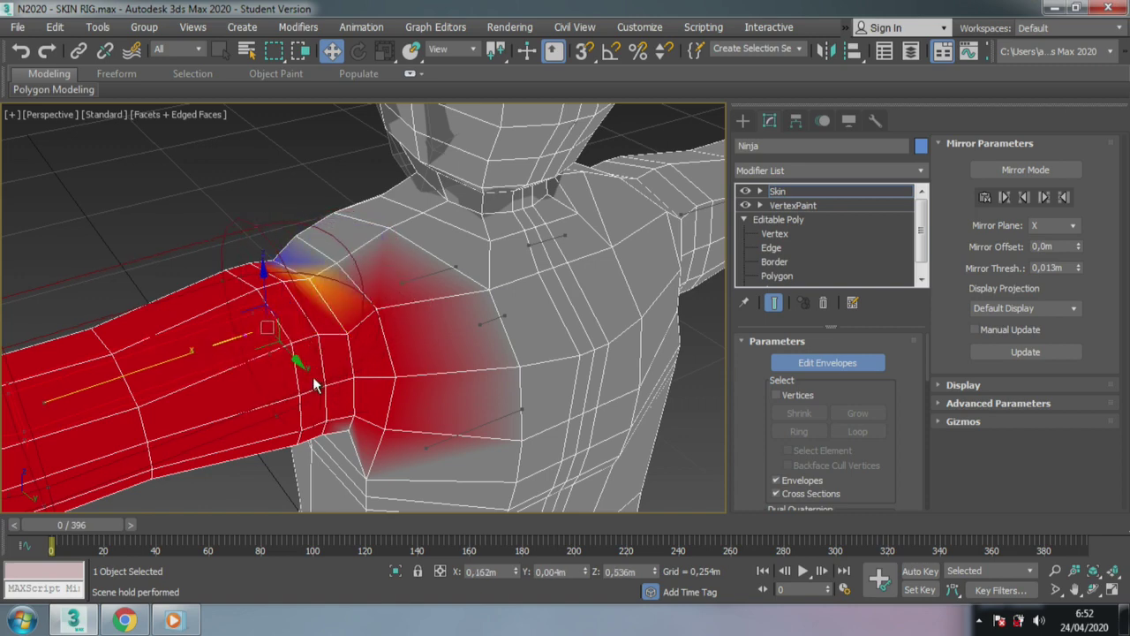
left_click_drag(303, 368, 298, 365)
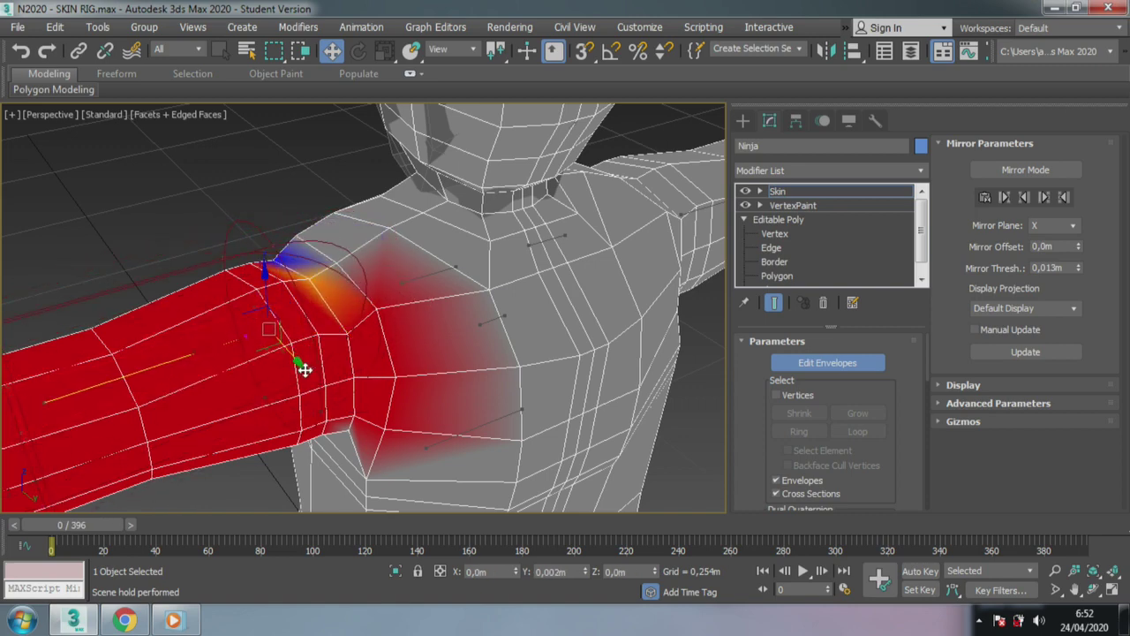
Move both end points of the chest bone envelope left so its red weights cover the upper torso.
left_click(485, 327)
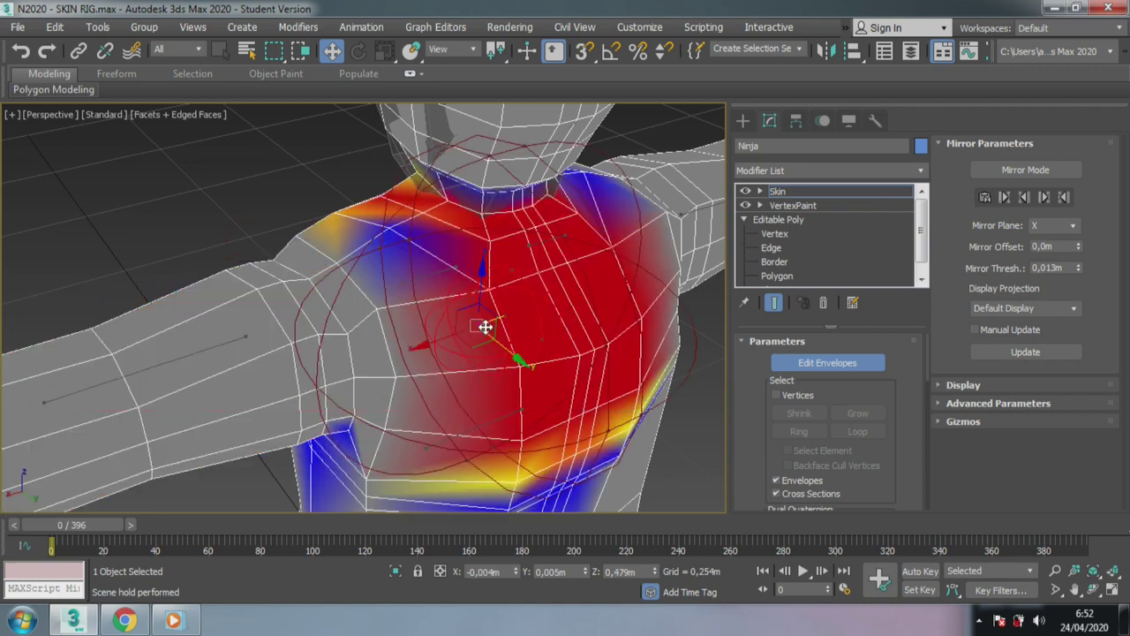
mouse_move(440, 398)
middle_mouse_down("alt")
mouse_move(295, 386)
mouse_move(346, 293)
middle_mouse_up("alt")
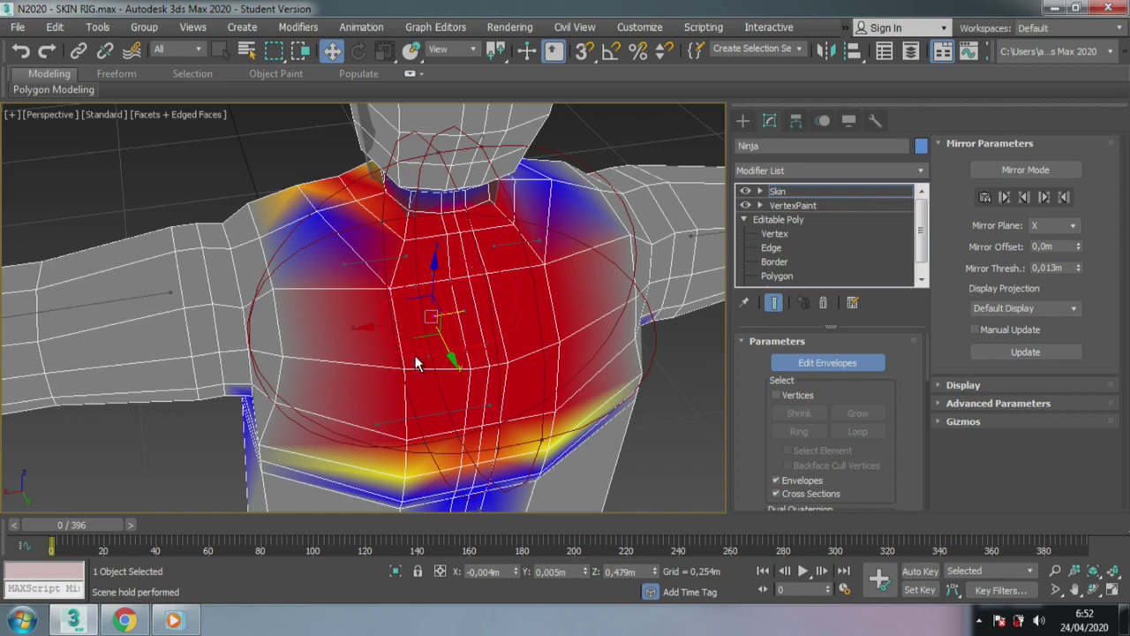
middle_click_drag(396, 423, 424, 341, "alt")
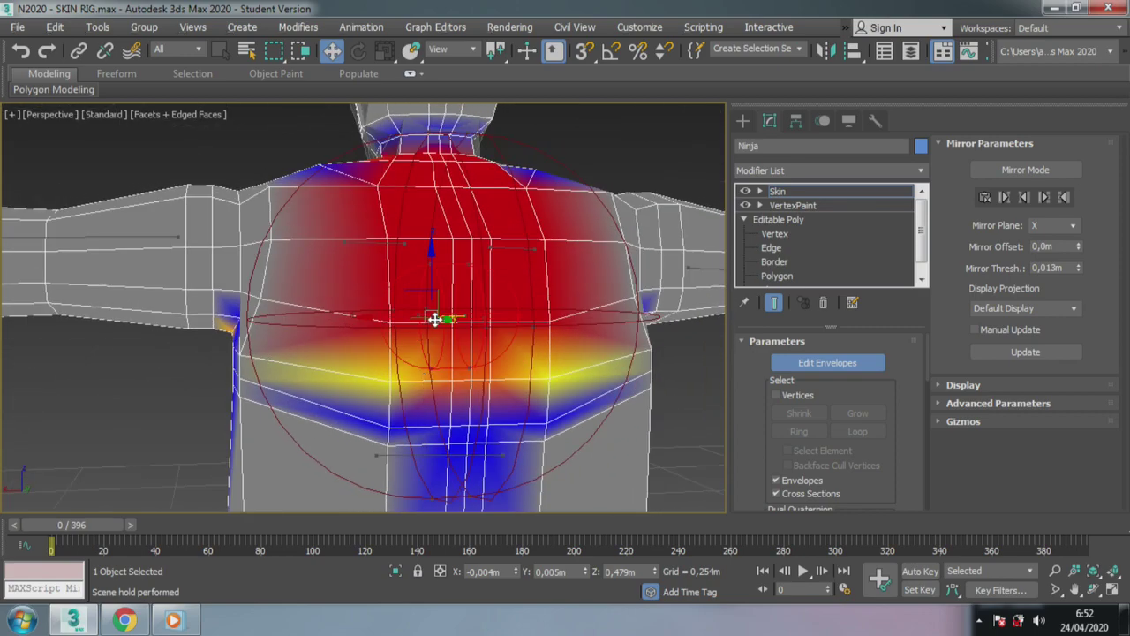
left_click_drag(435, 319, 350, 324)
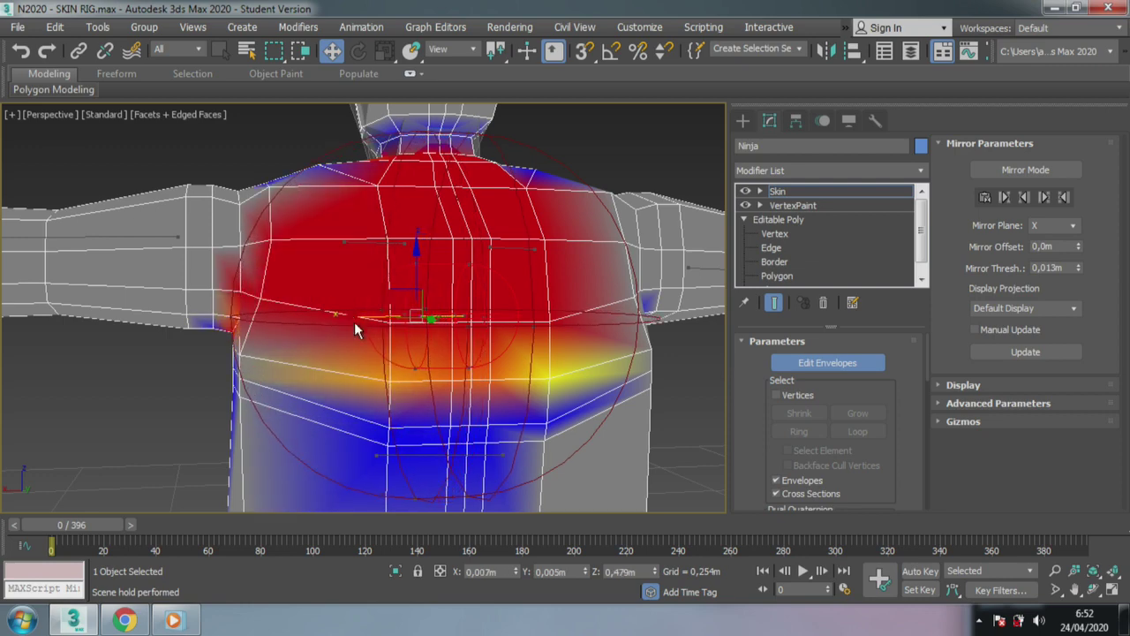
scroll(415, 371, "up", 2)
scroll(433, 379, "up", 1)
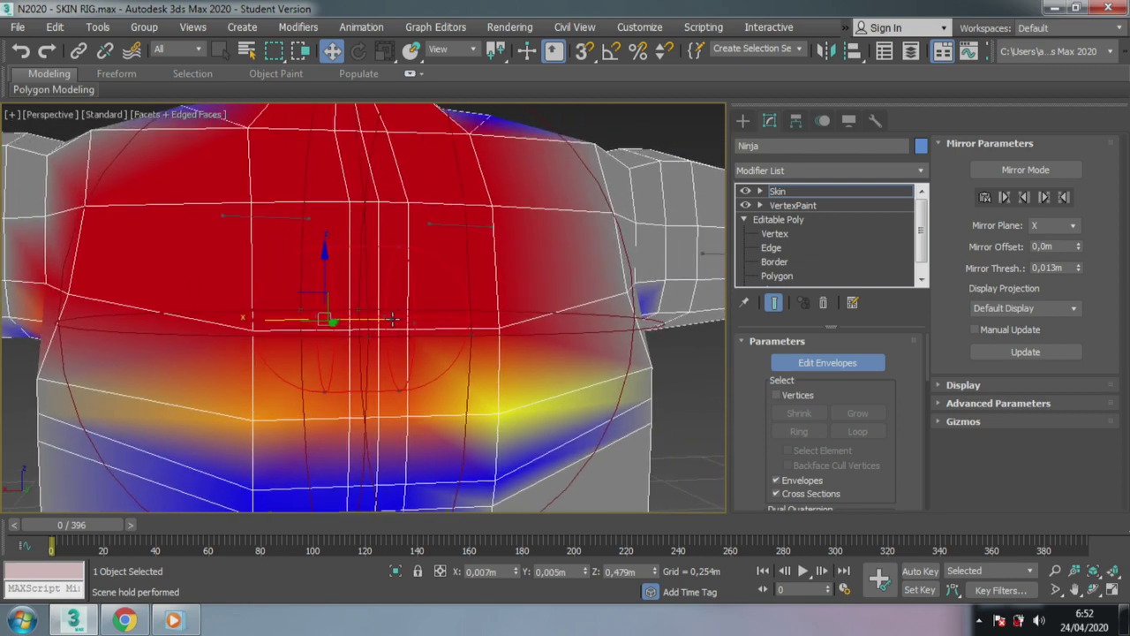
left_click(393, 320)
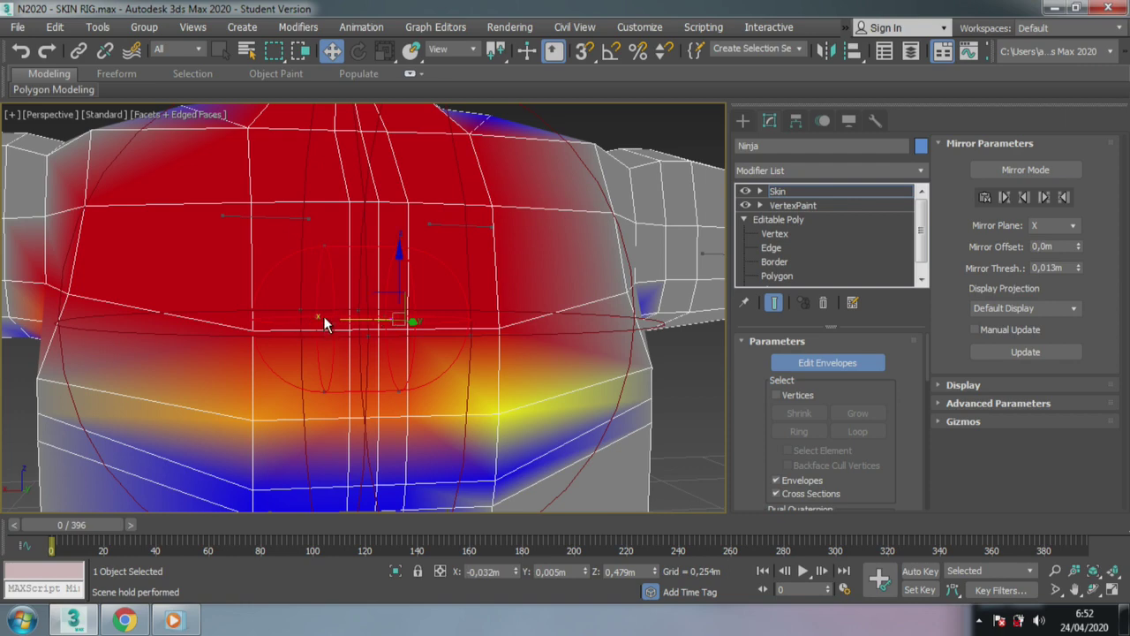
left_click_drag(333, 319, 347, 318)
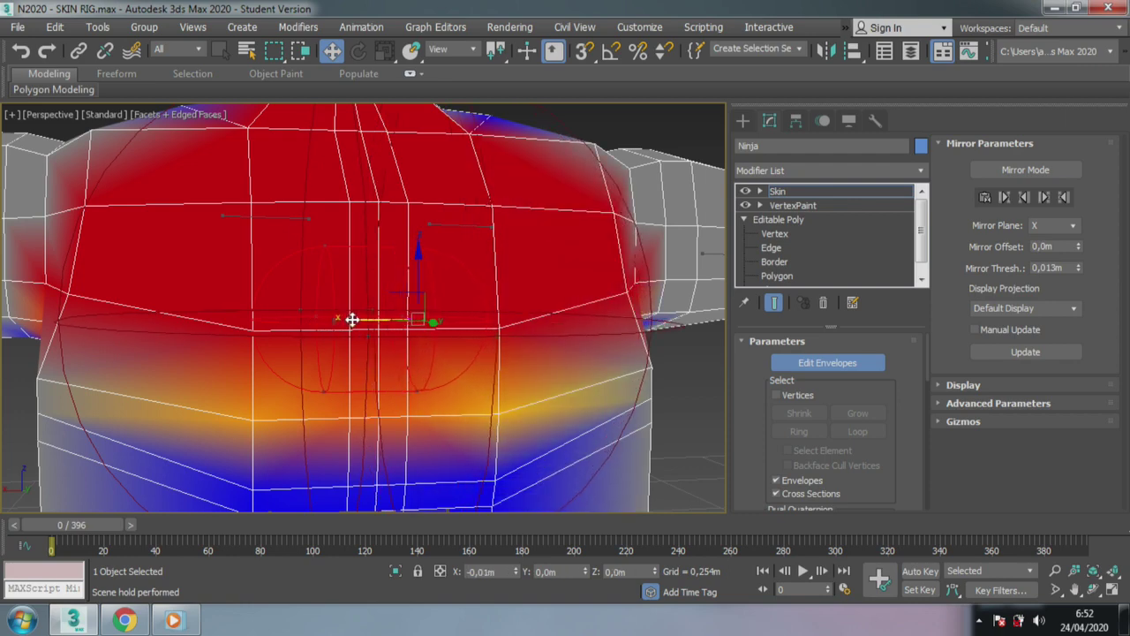
scroll(362, 318, "down", 2)
scroll(371, 318, "down", 2)
Check the upper arm envelope, then turn off Edit Envelopes and deselect the Ninja mesh.
mouse_move(374, 318)
middle_mouse_down("alt")
mouse_move(624, 329)
mouse_move(613, 427)
mouse_move(702, 389)
mouse_move(647, 395)
mouse_move(523, 365)
mouse_move(545, 402)
mouse_move(532, 282)
middle_mouse_up("alt")
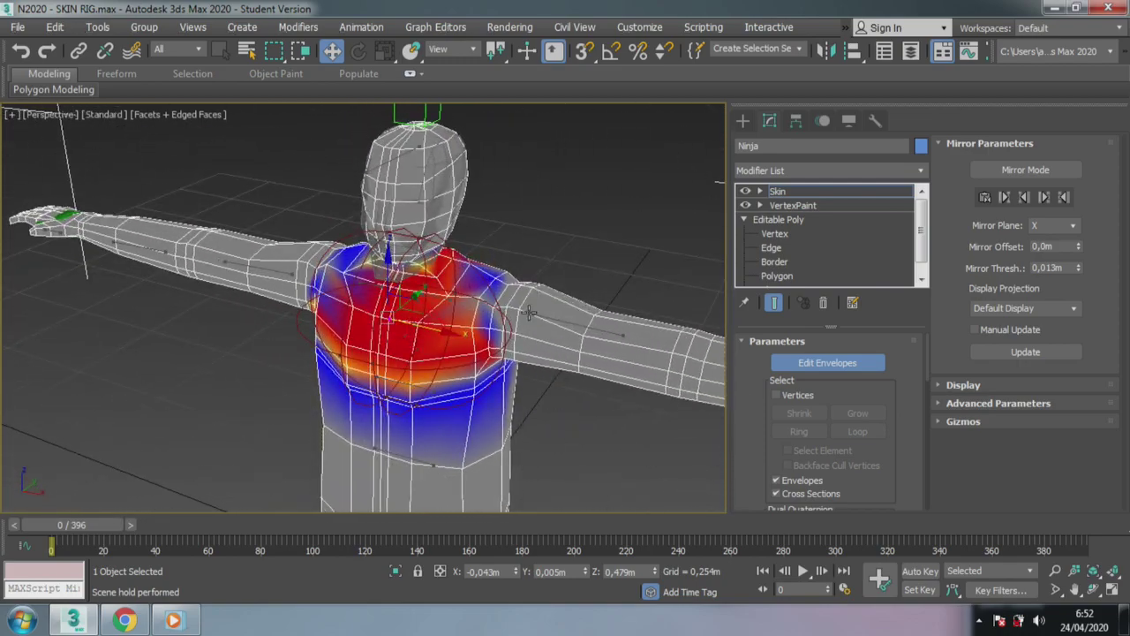
left_click(528, 312)
scroll(528, 312, "up", 2)
mouse_move(558, 358)
middle_mouse_down("alt")
mouse_move(349, 322)
mouse_move(515, 327)
middle_mouse_up("alt")
scroll(349, 322, "down", 3)
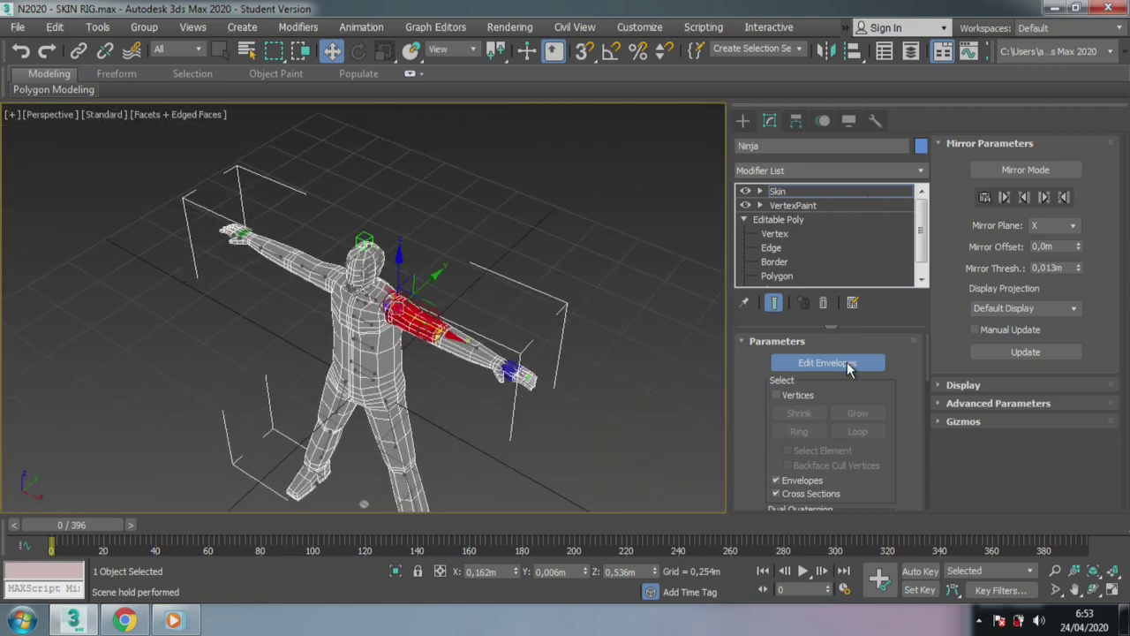
left_click(848, 369)
left_click(668, 356)
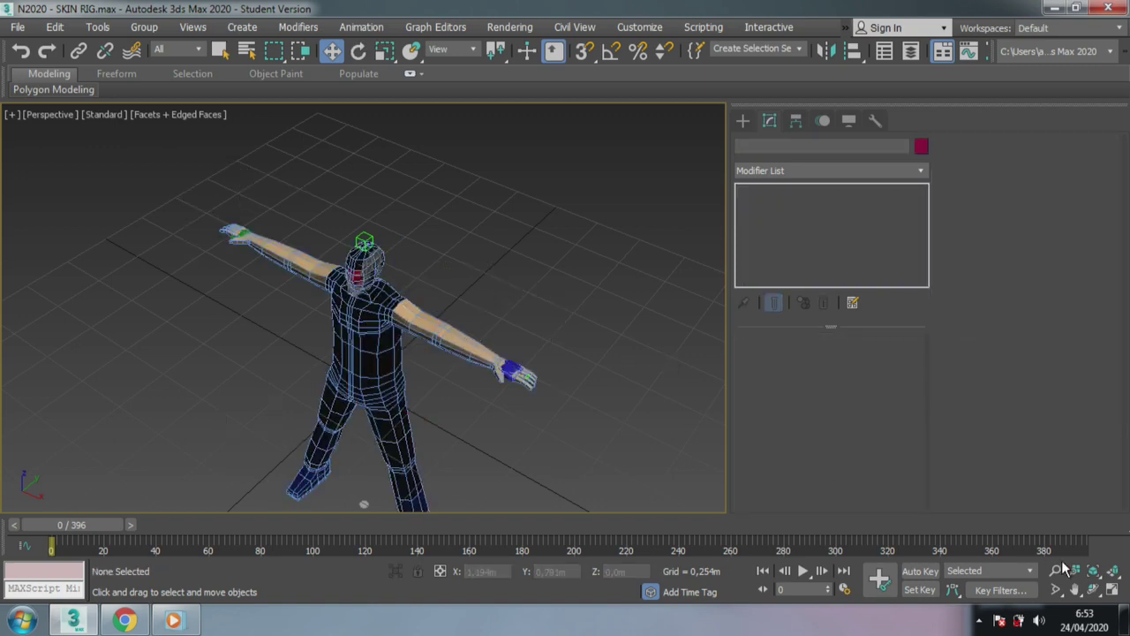
Restore the four-viewport layout and swing the left upper arm down to test the skinning.
left_click(1112, 589)
middle_click_drag(588, 222, 542, 235)
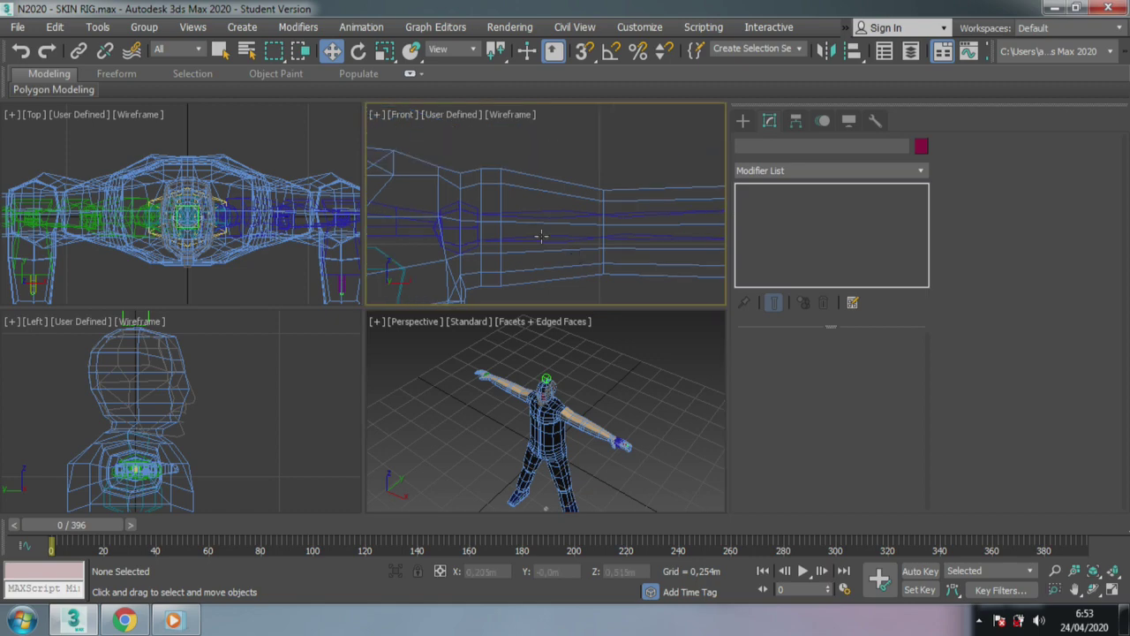
left_click(547, 215)
left_click(359, 50)
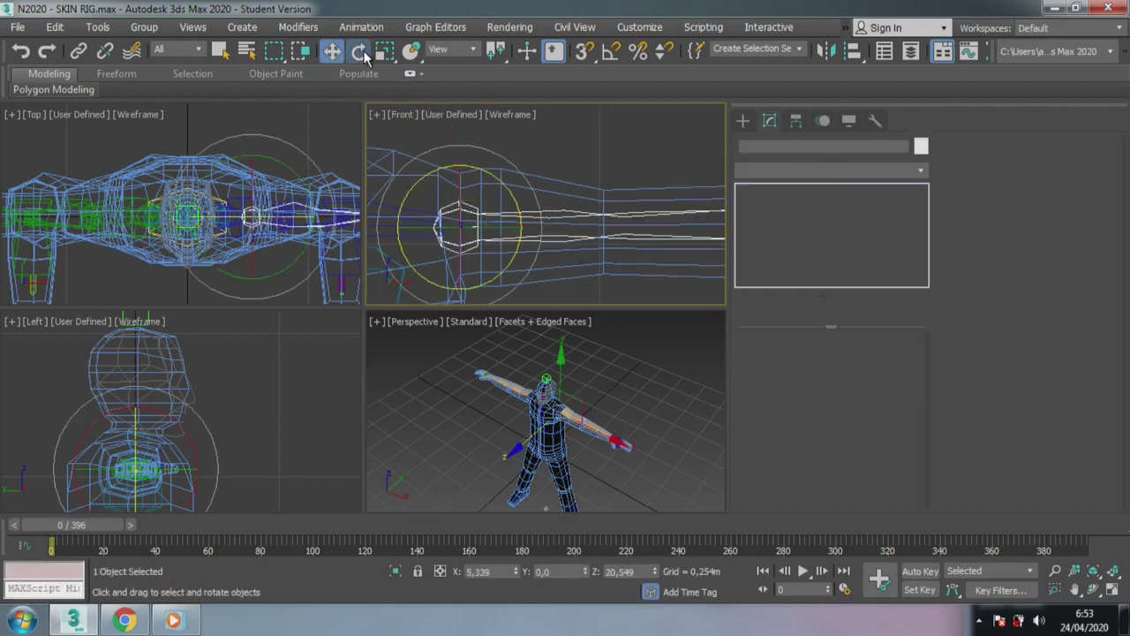
mouse_move(543, 229)
left_mouse_down()
mouse_move(573, 345)
mouse_move(573, 247)
mouse_move(593, 330)
mouse_move(583, 221)
mouse_move(580, 256)
mouse_move(613, 300)
left_mouse_up()
middle_click_drag(574, 406, 548, 443, "alt")
scroll(495, 406, "up", 5)
scroll(462, 376, "up", 3)
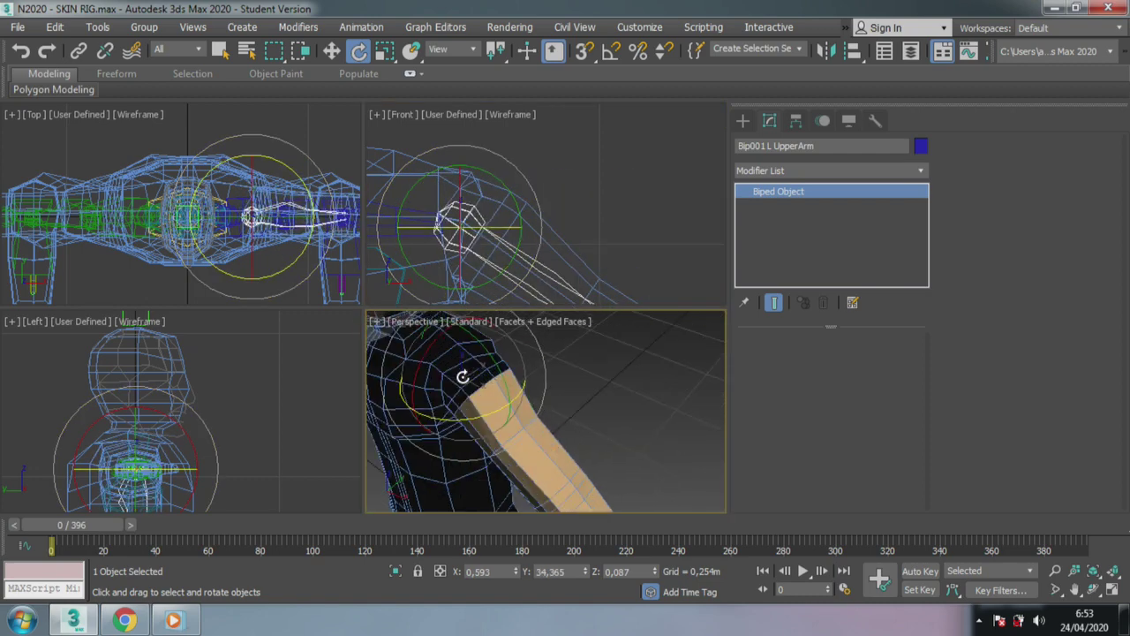
scroll(463, 376, "up", 1)
middle_click_drag(469, 376, 494, 353, "alt")
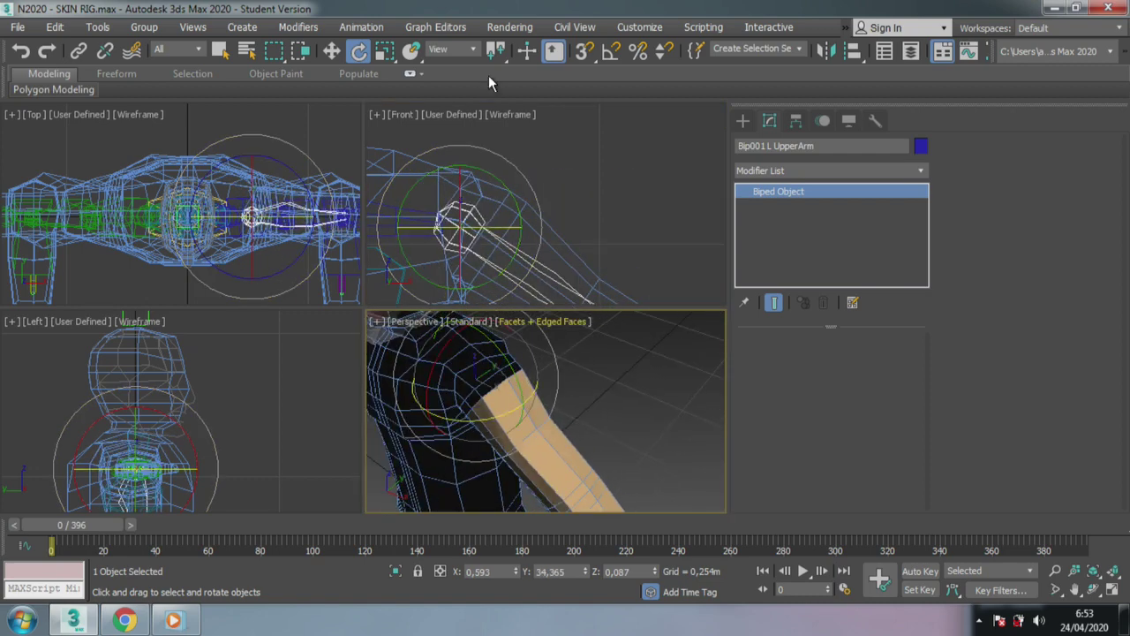
Redo the arm back to horizontal, frame the whole biped frontally, and switch to Select and Move.
left_click(35, 49)
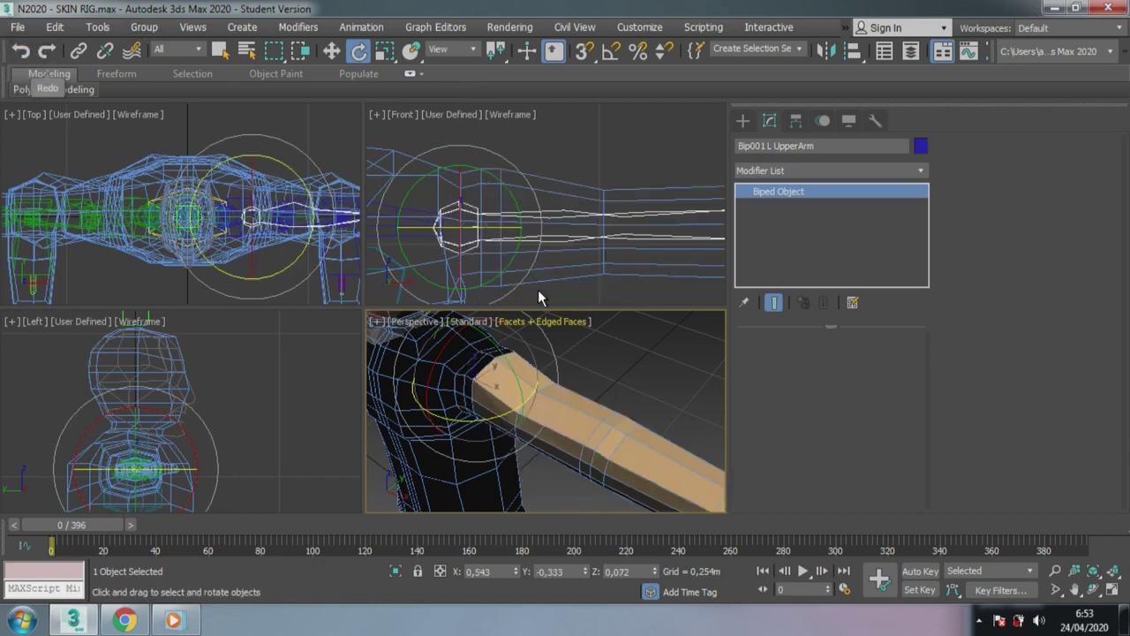
scroll(576, 247, "down", 3)
scroll(569, 282, "down", 2)
scroll(560, 257, "down", 2)
scroll(555, 227, "down", 2)
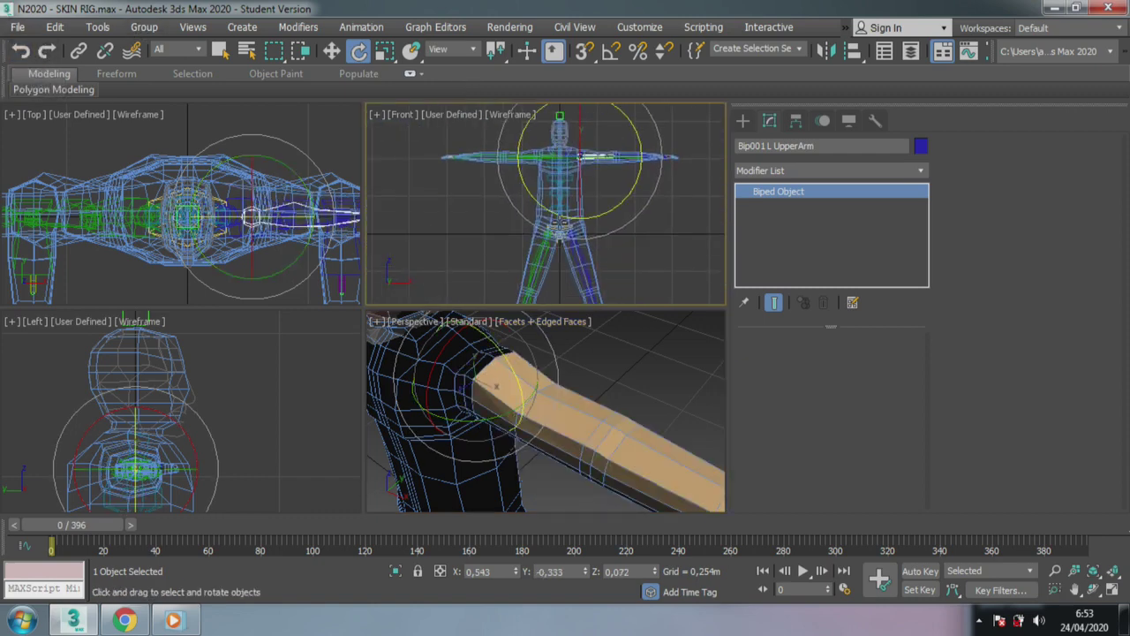
scroll(555, 227, "down", 2)
middle_click(578, 453)
scroll(579, 453, "down", 5)
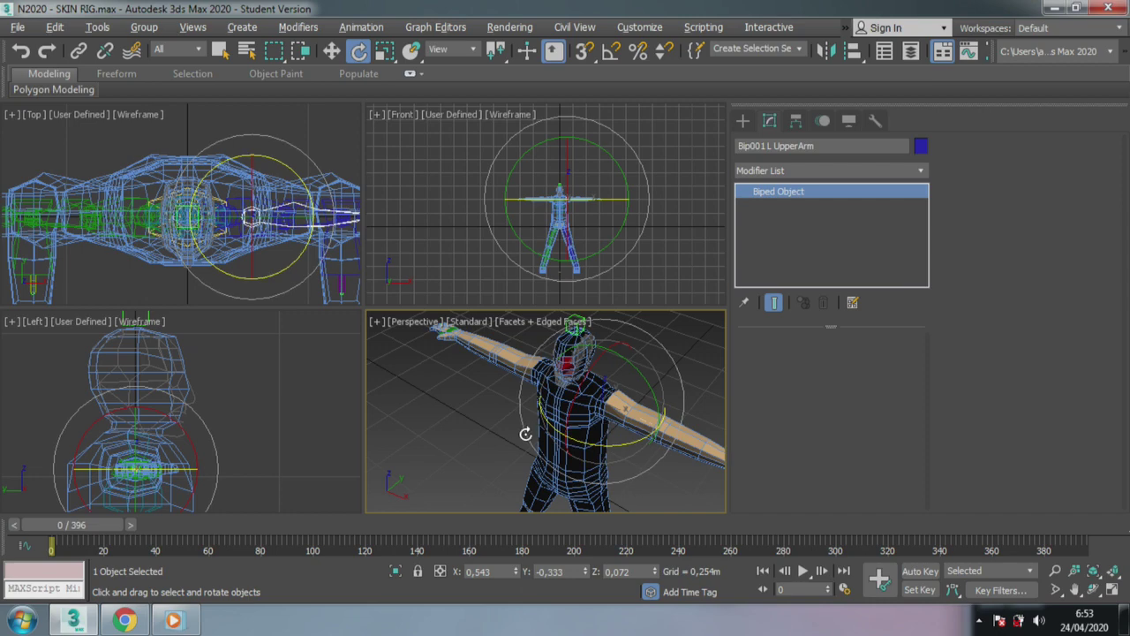
mouse_move(529, 434)
middle_mouse_down("alt")
mouse_move(616, 456)
mouse_move(560, 344)
middle_mouse_up("alt")
scroll(545, 359, "down", 4)
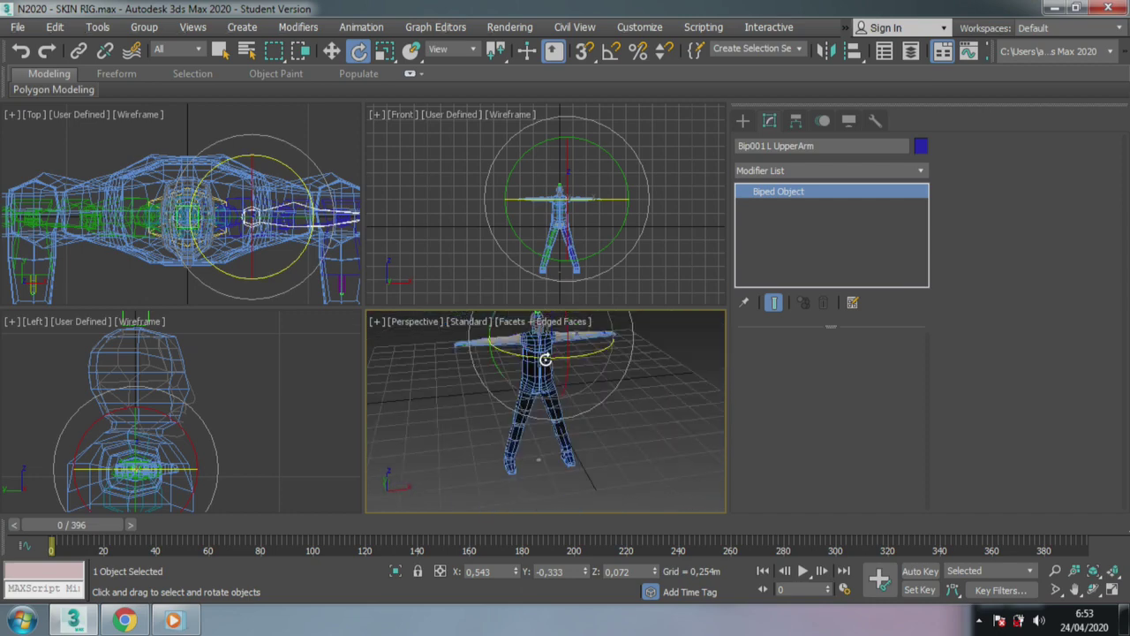
left_click(331, 50)
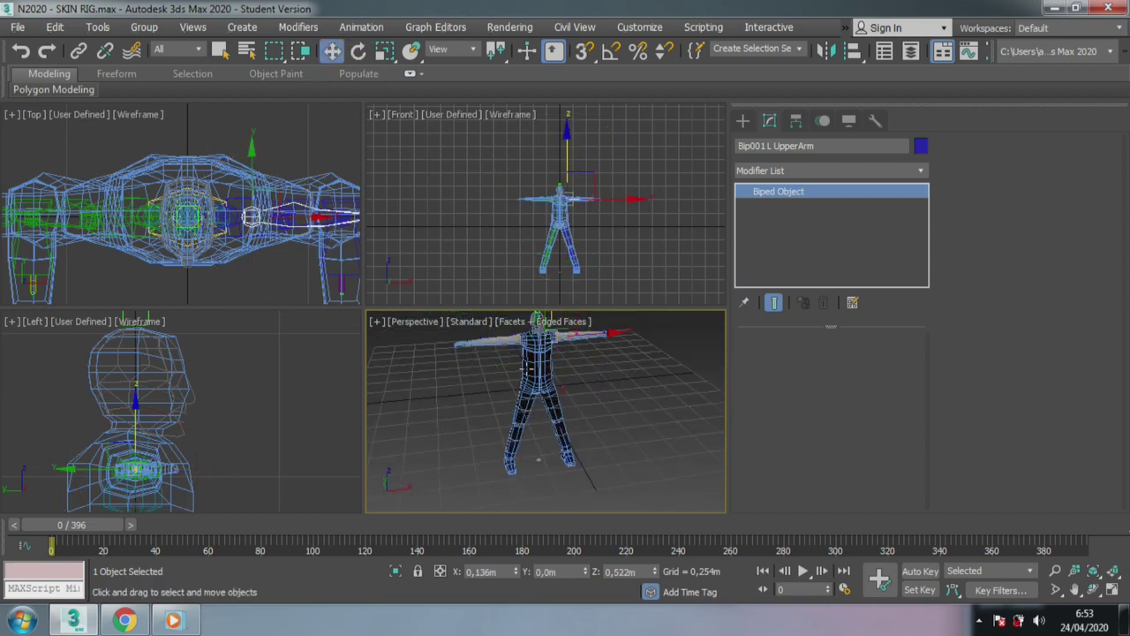
right_click(524, 370)
left_click(608, 493)
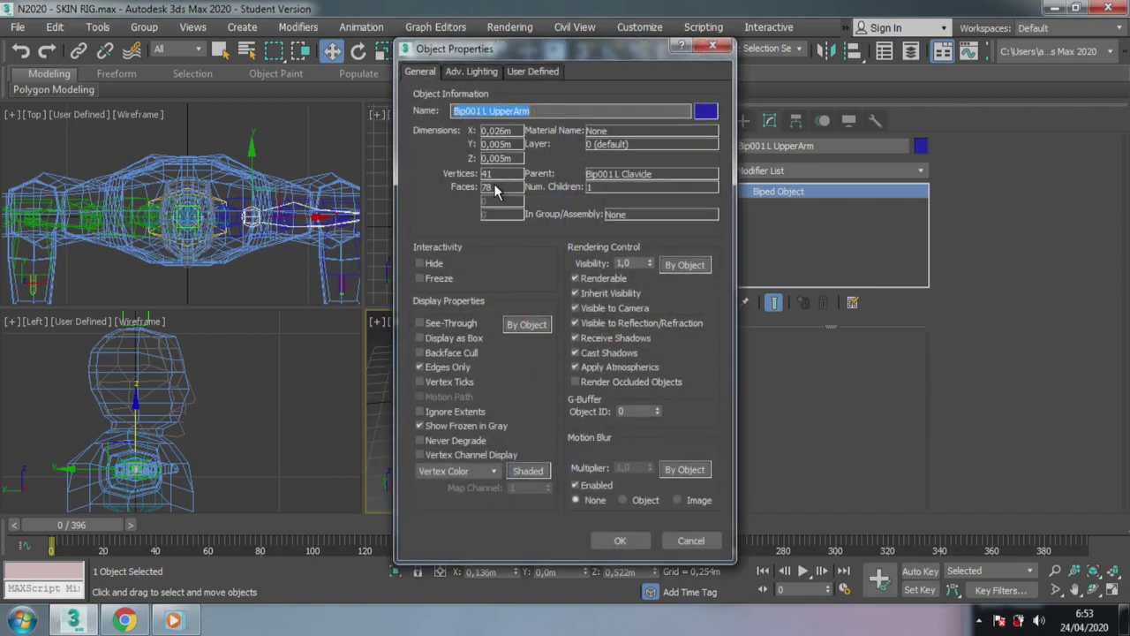
left_click(713, 46)
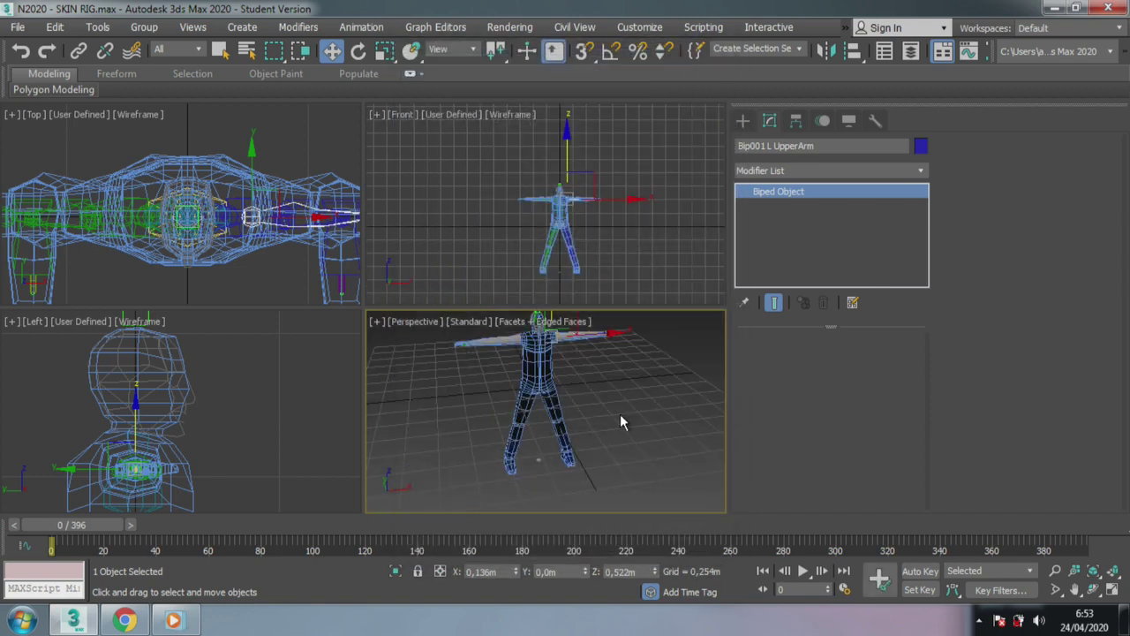
left_click(620, 415)
left_click(581, 334)
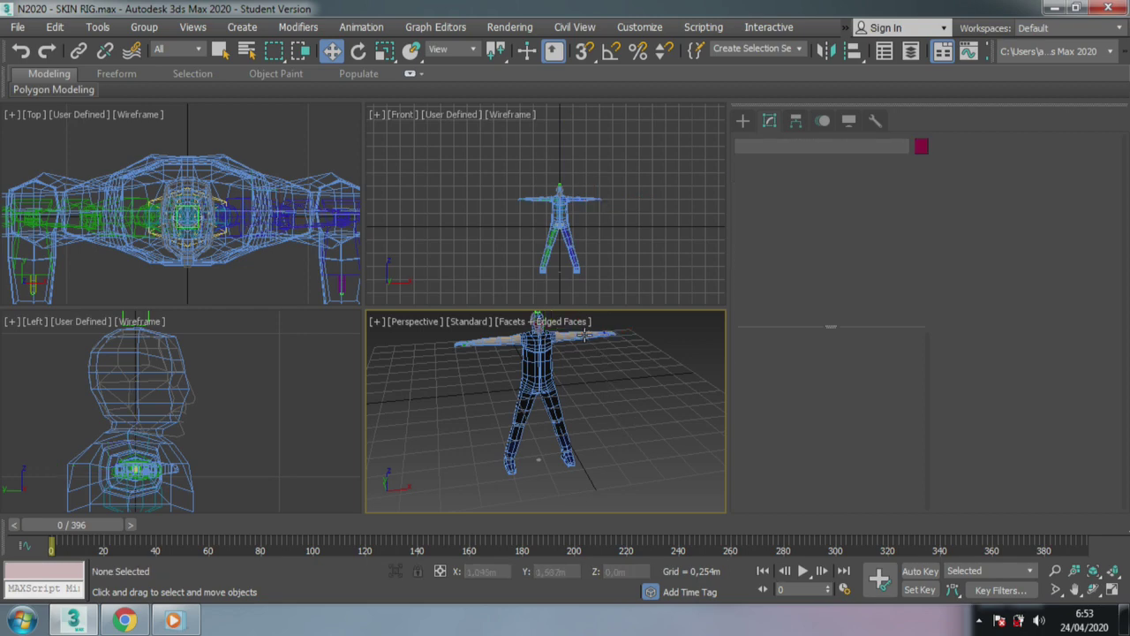
right_click(578, 330)
left_click(655, 459)
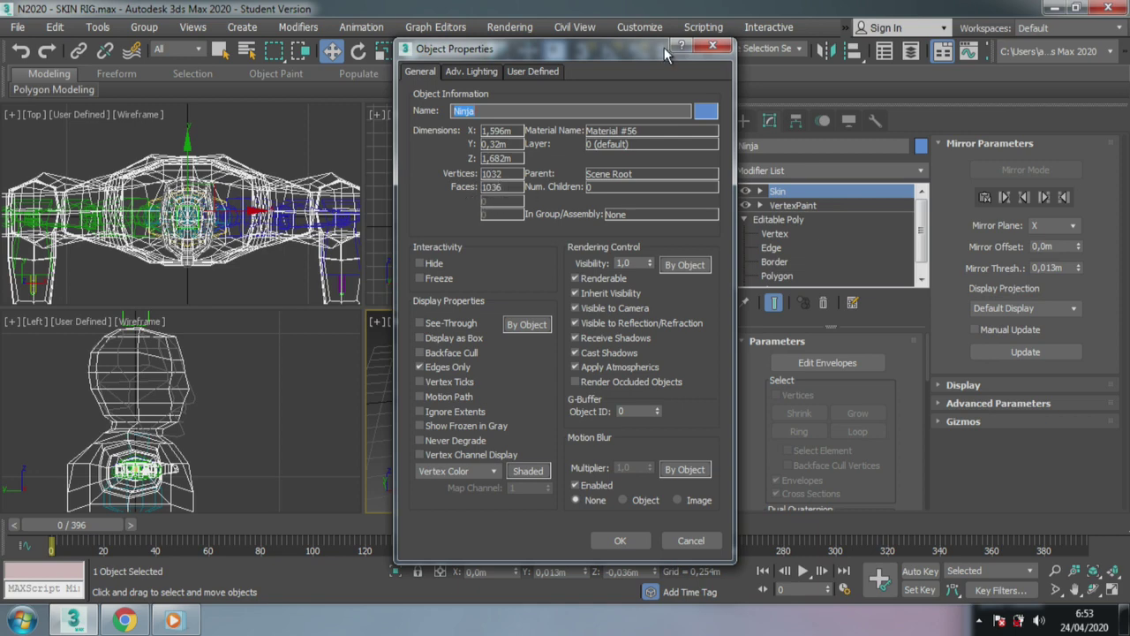
left_click(717, 49)
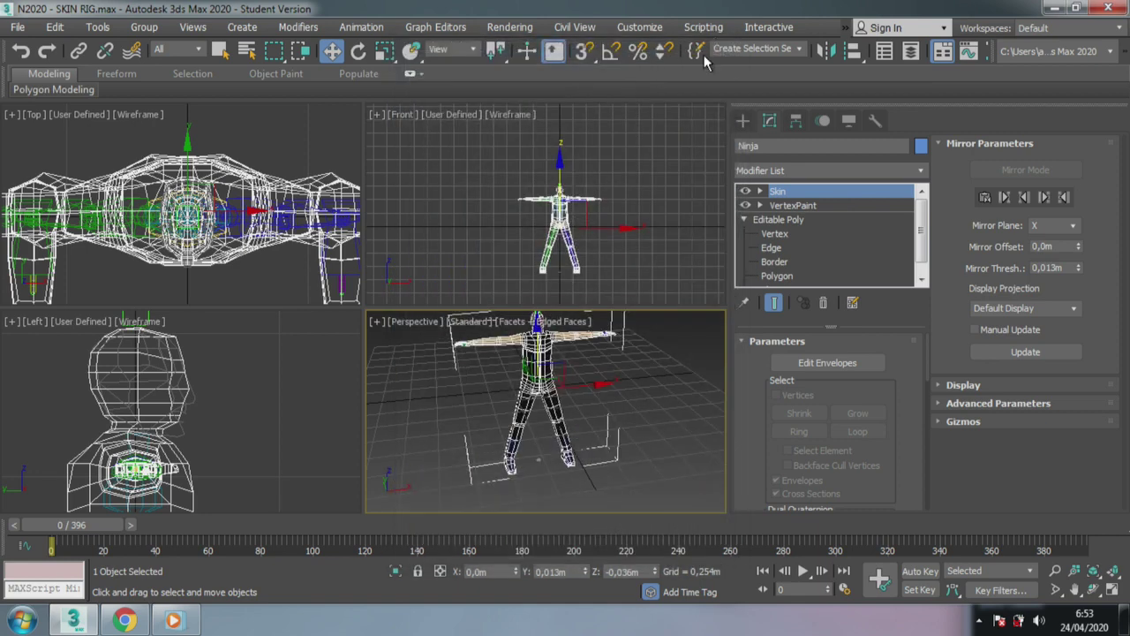
middle_click_drag(544, 267, 465, 265)
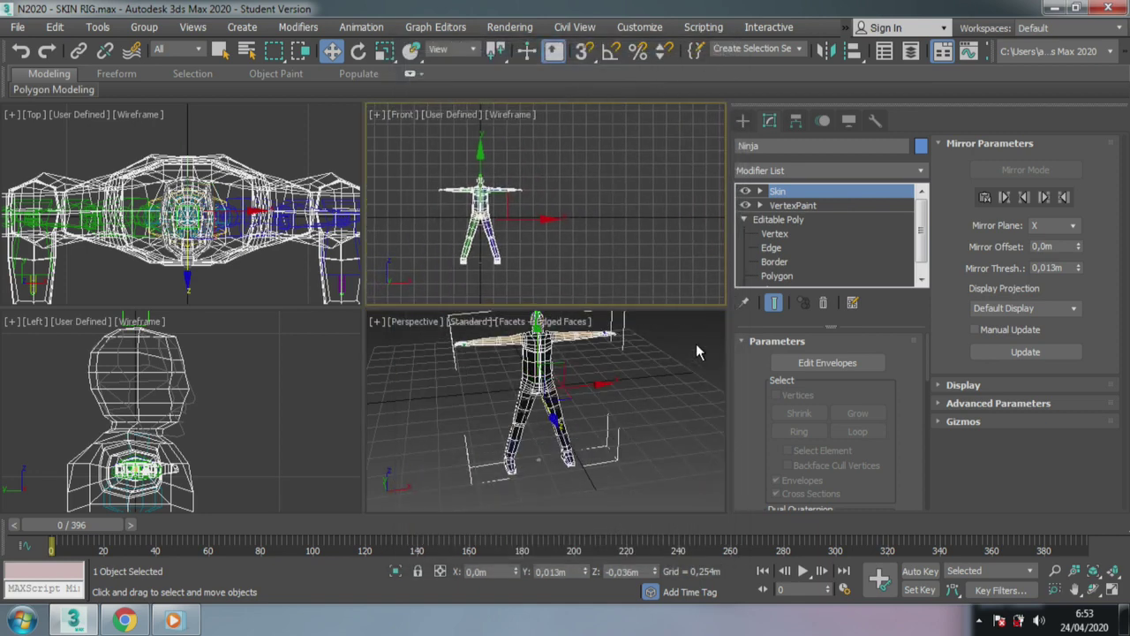
left_click(631, 393)
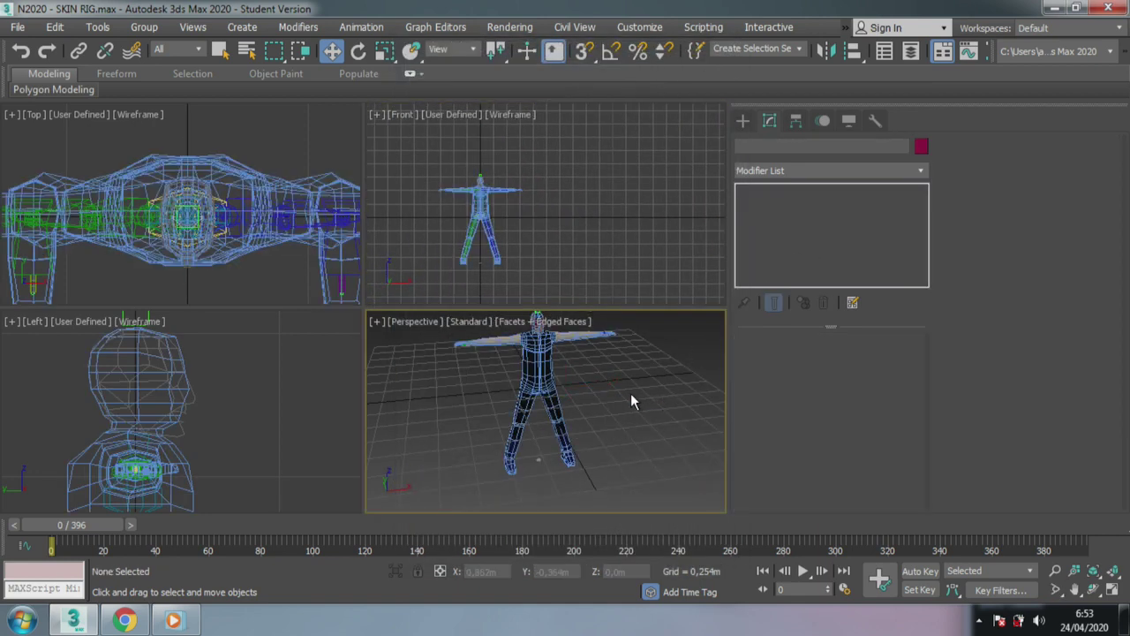
Save the rig scene and scrub the time slider to frame 4.
left_click(19, 28)
left_click(81, 154)
left_click_drag(88, 533, 98, 532)
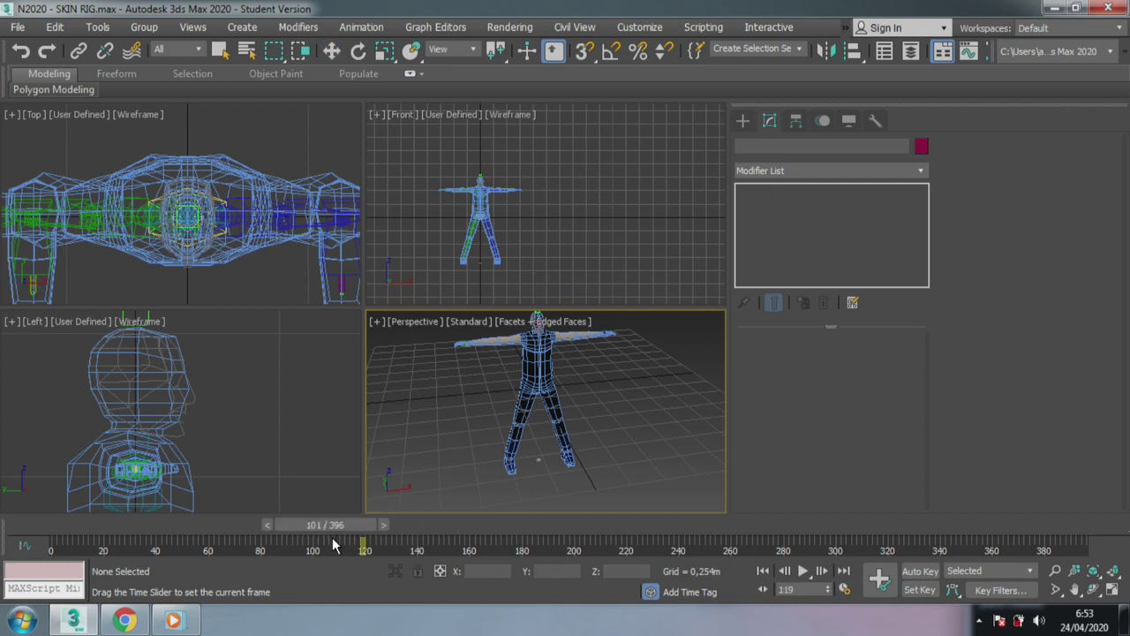
Zoom the Front viewport onto the legs, then bring up the Reddit thread in Chrome.
middle_click_drag(672, 209, 715, 180)
scroll(485, 220, "up", 3)
scroll(631, 202, "up", 2)
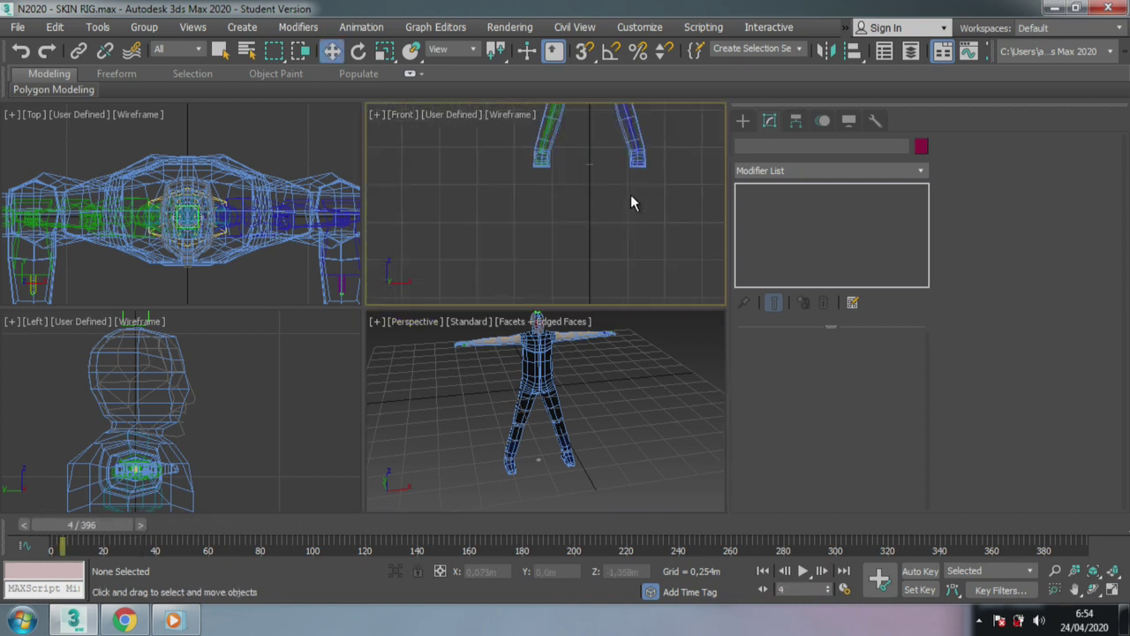
scroll(580, 197, "up", 2)
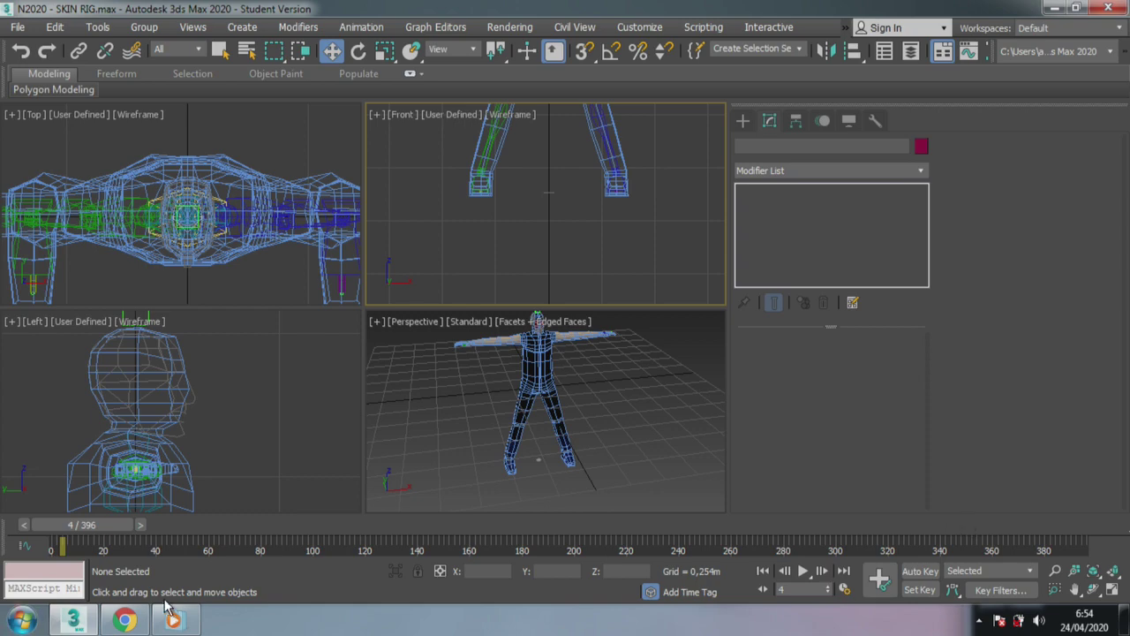
left_click(144, 623)
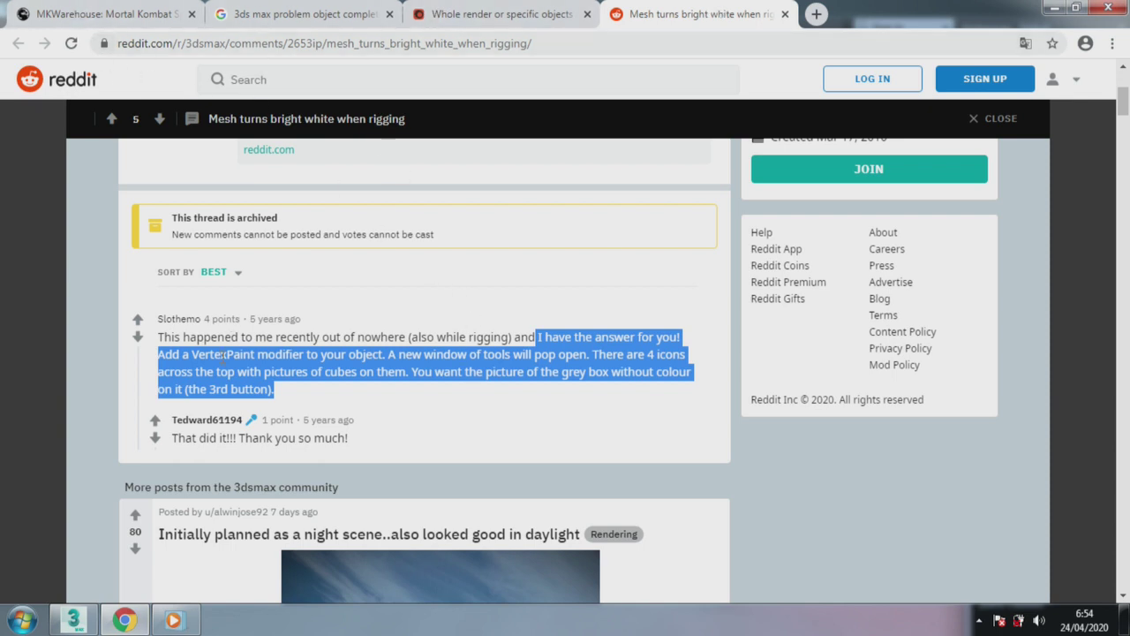
Highlight and read the VertexPaint fix comment, then switch to the MKWarehouse Sub-Zero sprites tab.
left_click(288, 347)
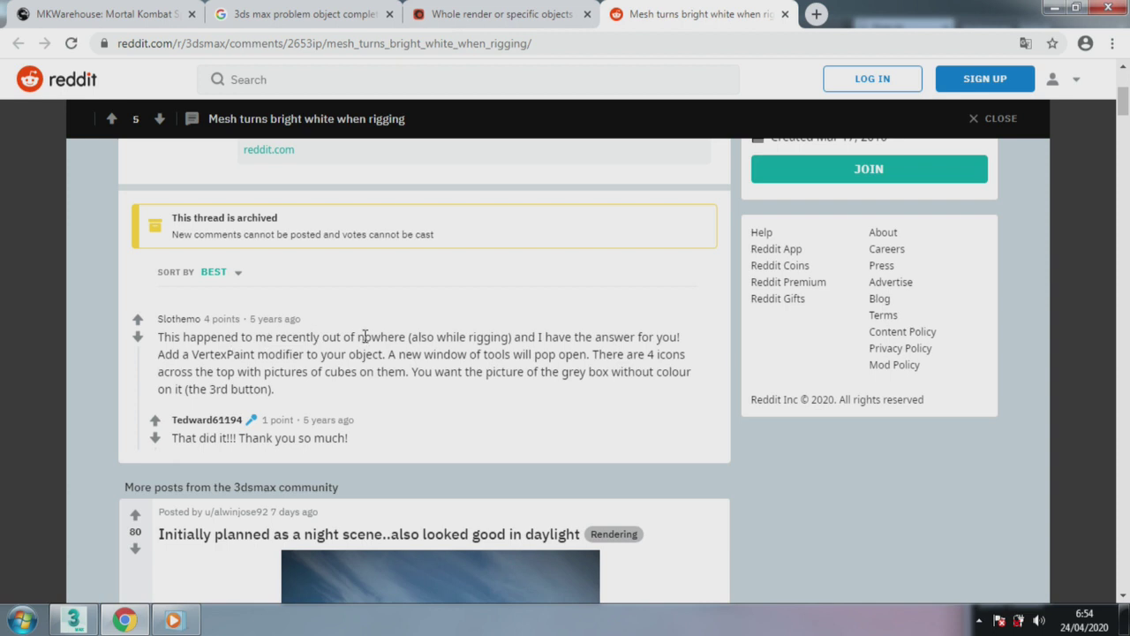
mouse_move(412, 346)
left_mouse_down()
mouse_move(344, 338)
mouse_move(311, 373)
left_mouse_up()
left_click(580, 350)
left_click(186, 350)
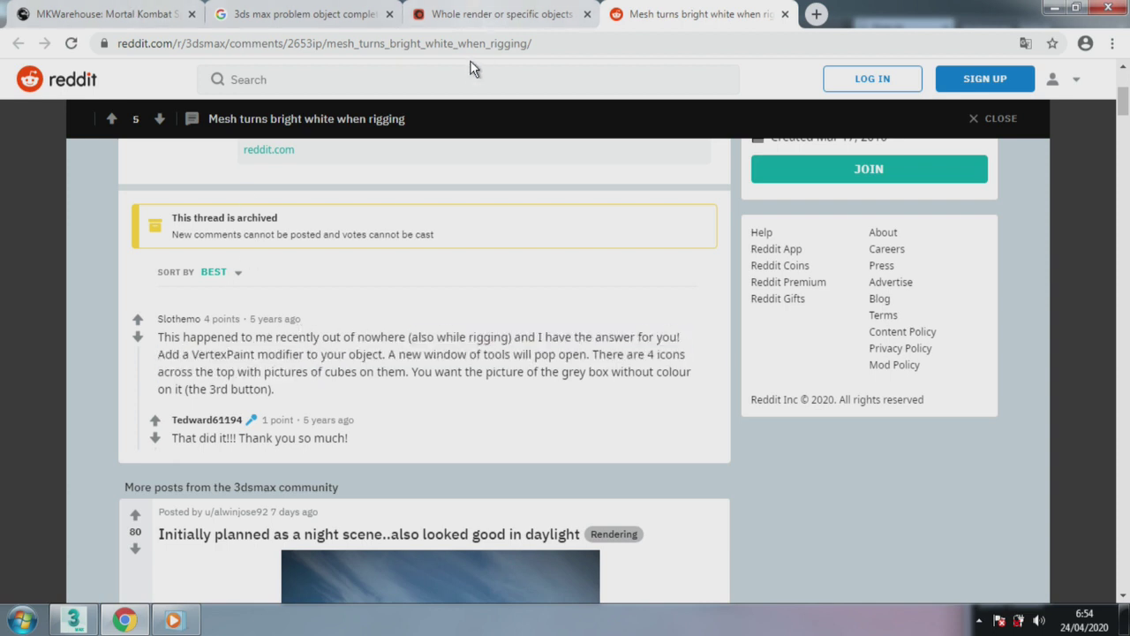
left_click(128, 9)
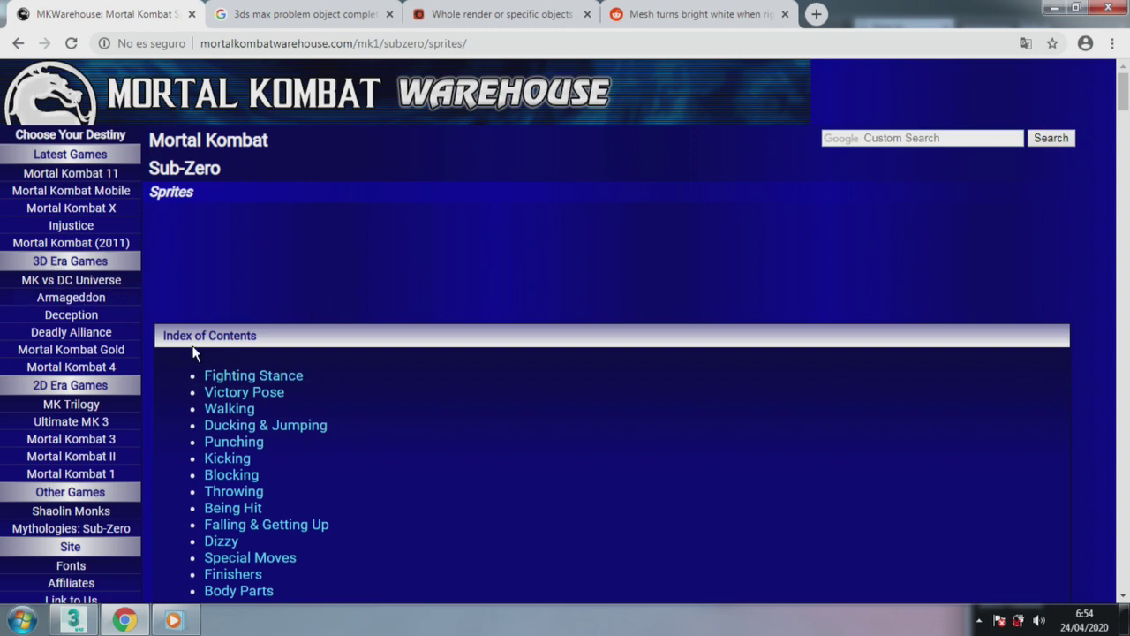
Go to the Mortal Kombat 1 index and jump to Choose Your Fighter.
left_click(88, 475)
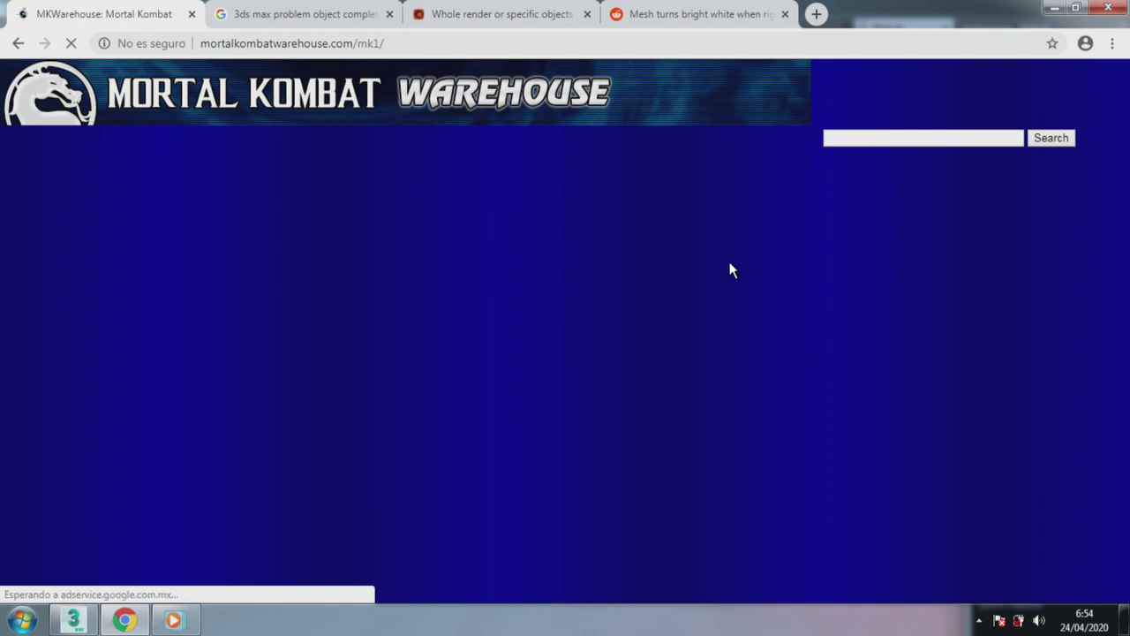
mouse_move(1124, 112)
left_mouse_down()
mouse_move(1126, 262)
mouse_move(1114, 128)
left_mouse_up()
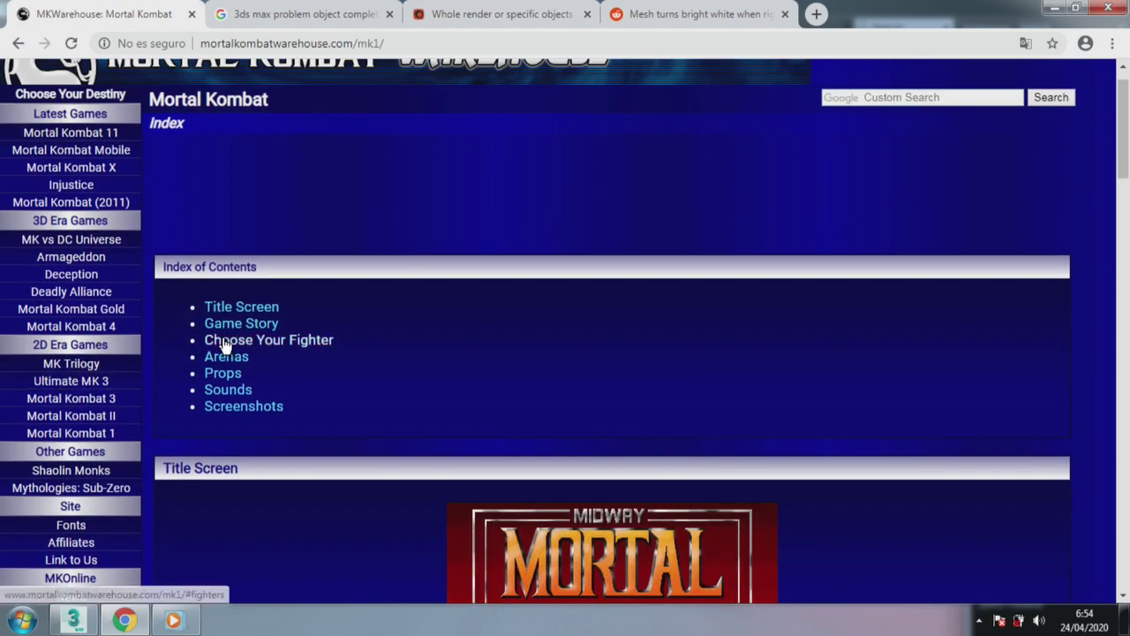
left_click(303, 343)
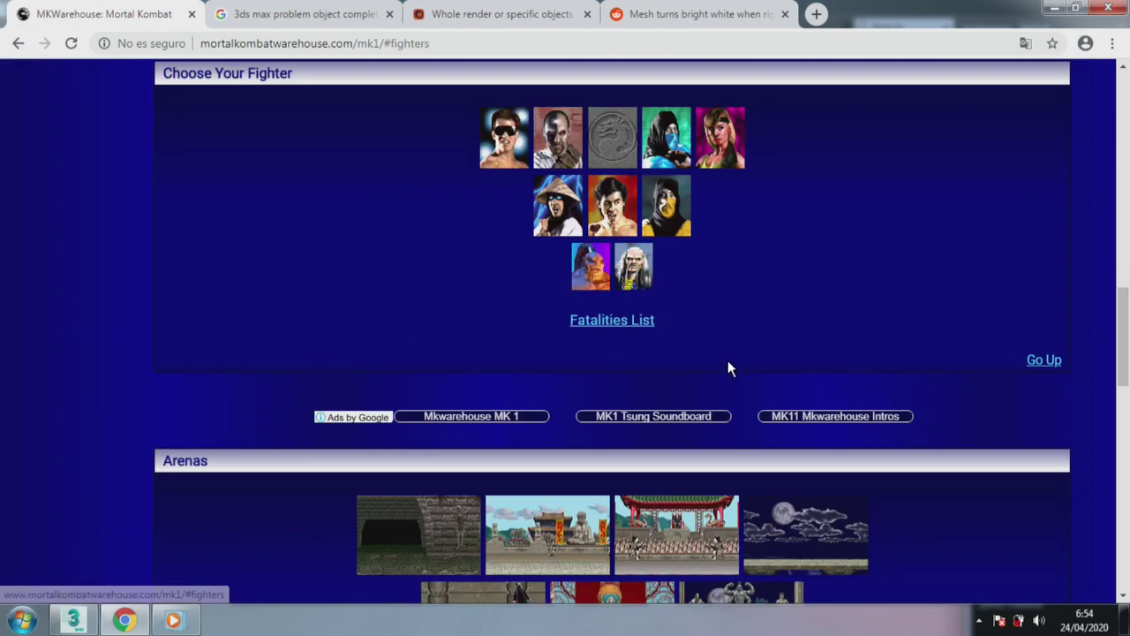
scroll(790, 298, "up", 2)
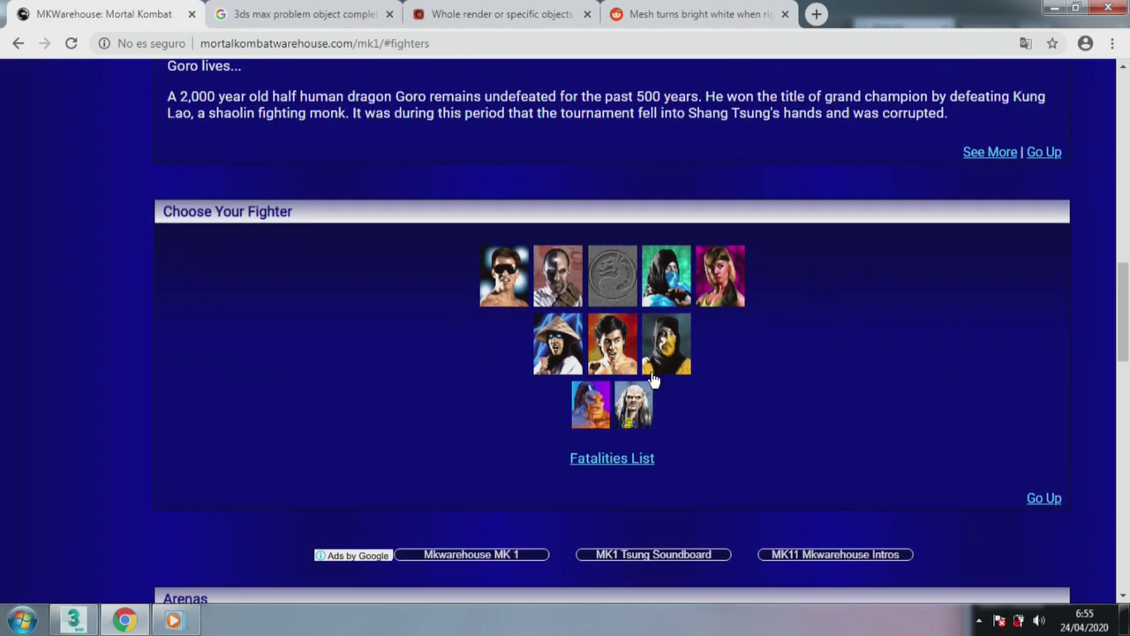
Open Sub-Zero's complete spritesheet and scroll to the Fighting Stance sprites.
left_click(680, 290)
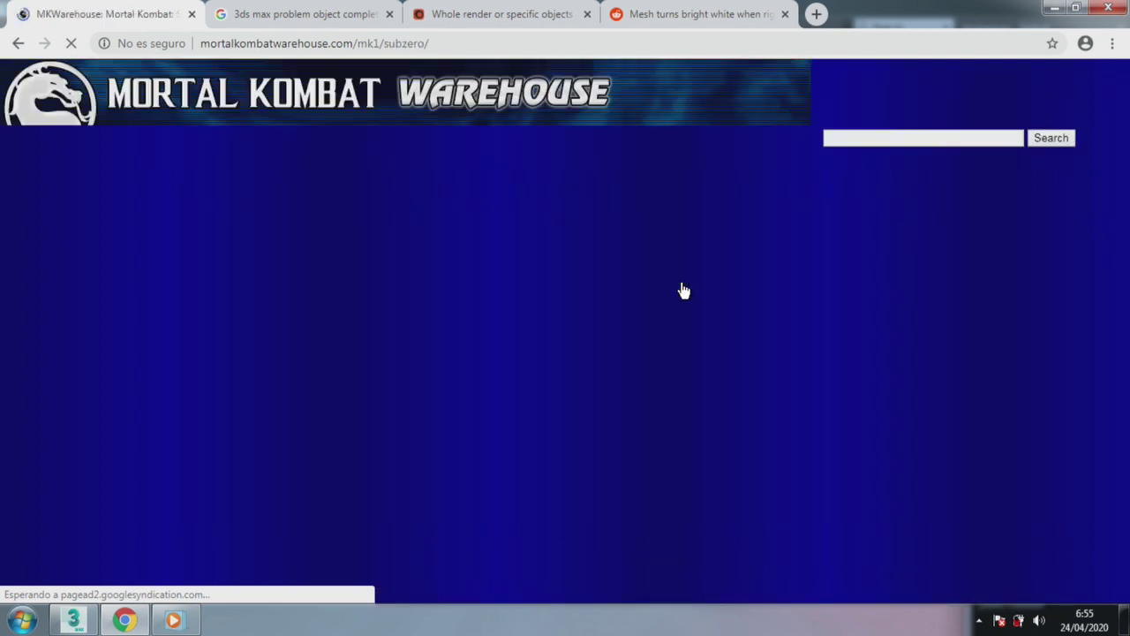
left_click_drag(1128, 131, 1128, 272)
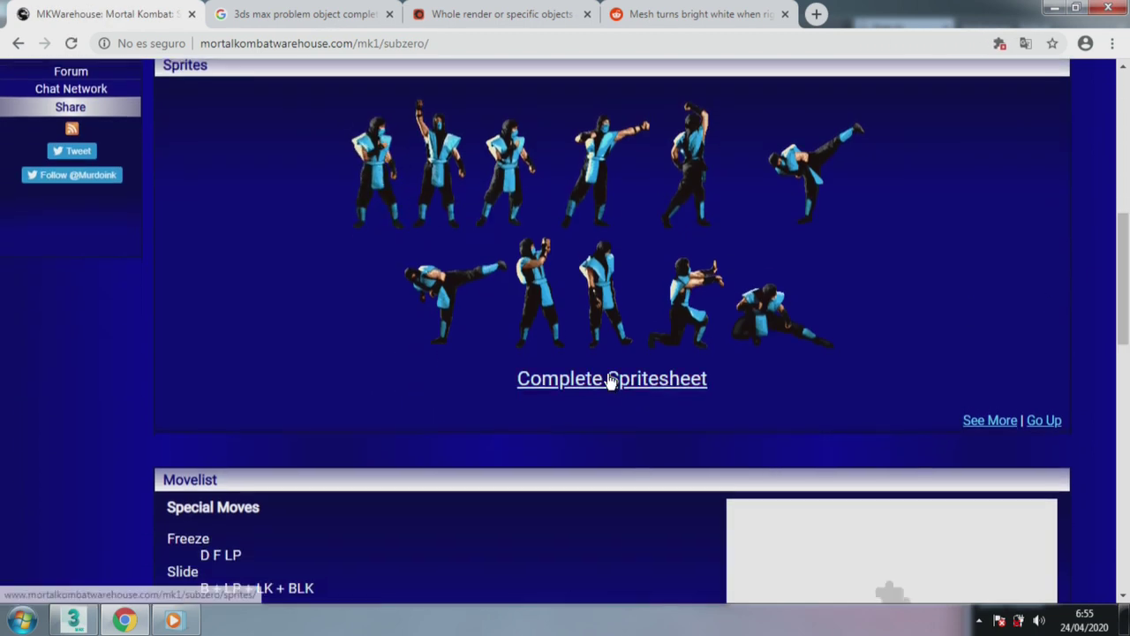
left_click(610, 379)
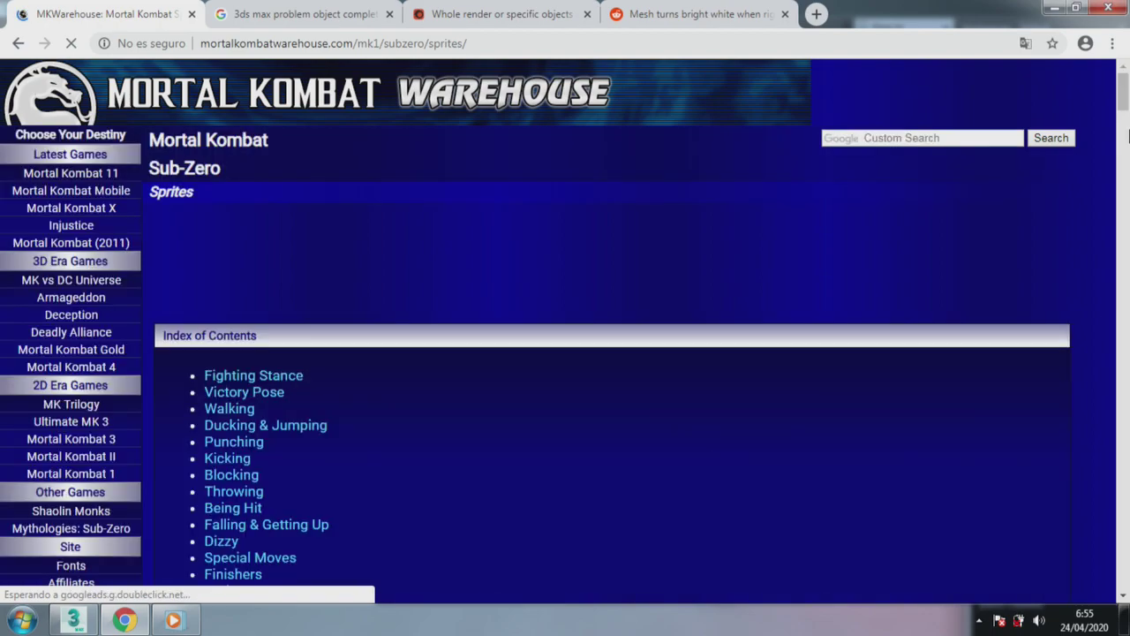
mouse_move(1127, 78)
left_mouse_down()
mouse_move(1127, 265)
mouse_move(1103, 144)
mouse_move(1118, 68)
left_mouse_up()
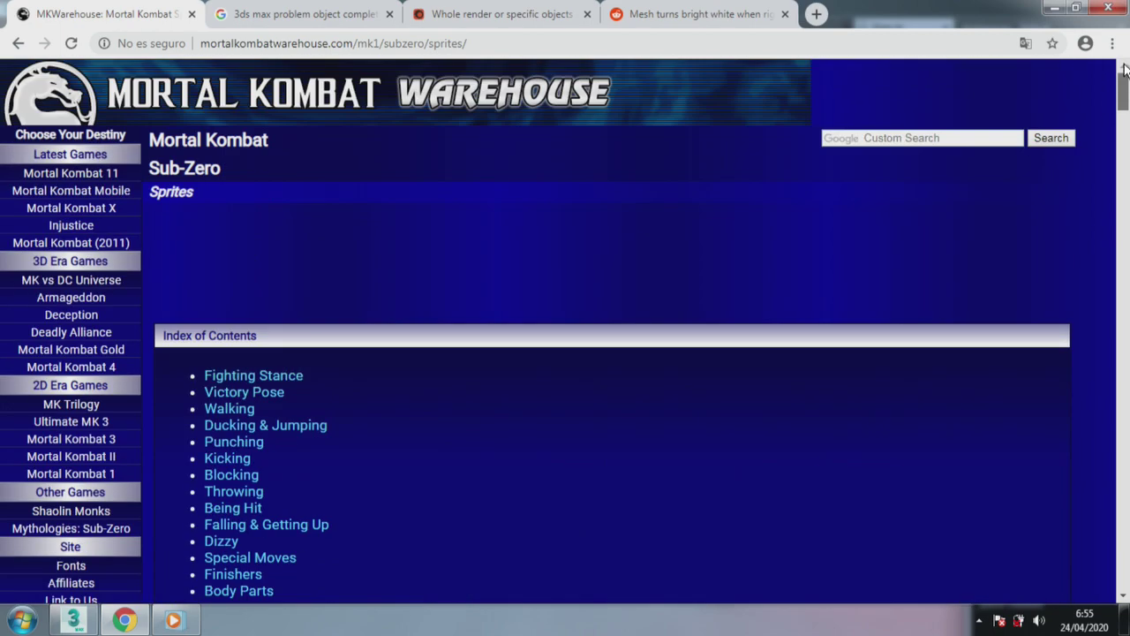
scroll(848, 169, "down", 5)
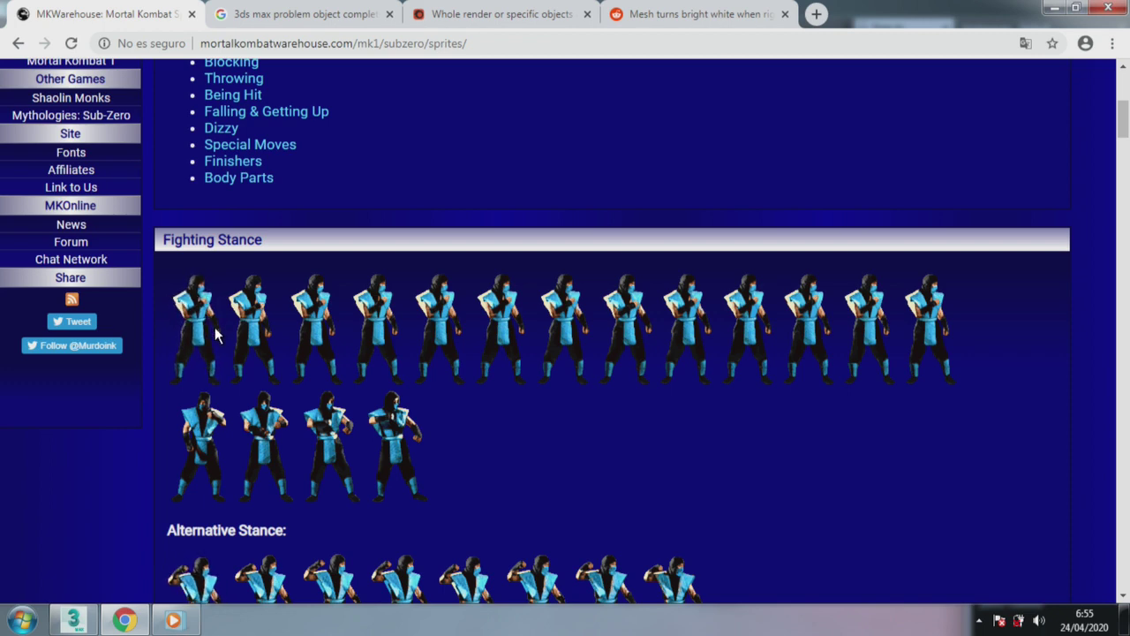
Set the animation length to 40 frames in Time Configuration.
left_click(76, 630)
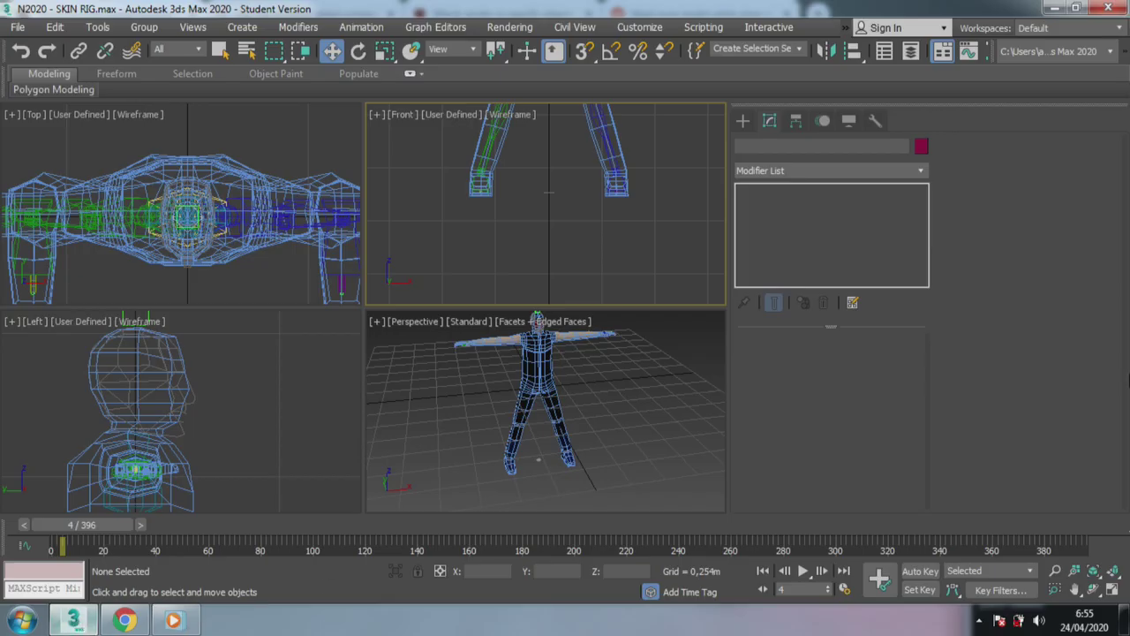
left_click(845, 589)
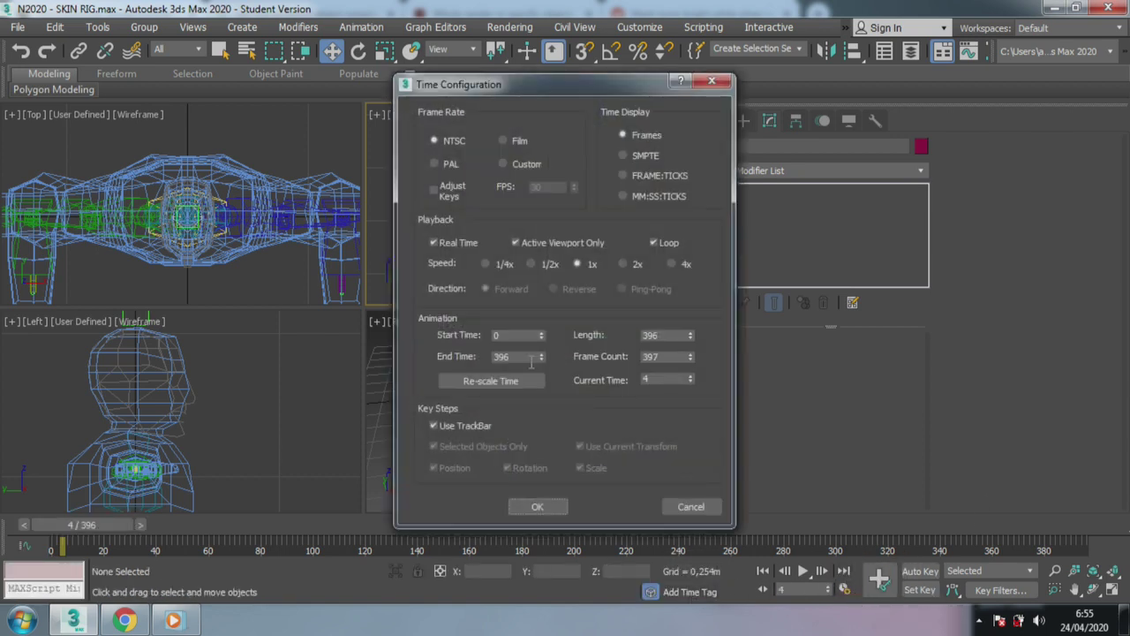
type("4")
type("0")
left_click(537, 506)
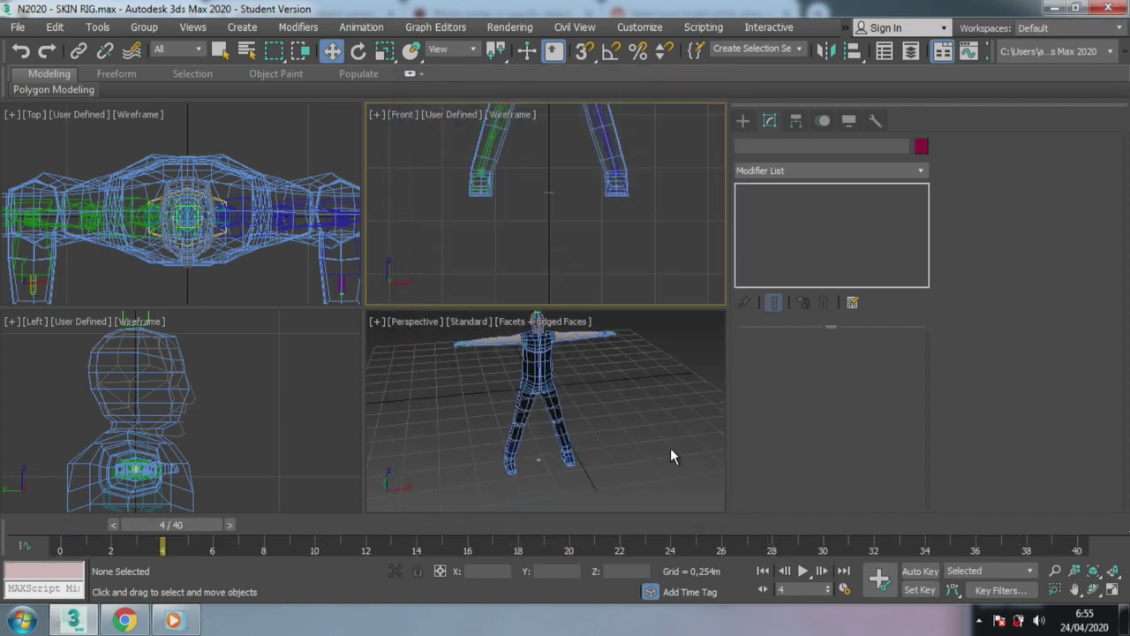
Recenter the ninja in the Front viewport, then return to the Sub-Zero sprite page.
middle_click_drag(556, 146, 555, 186)
scroll(551, 185, "down", 3)
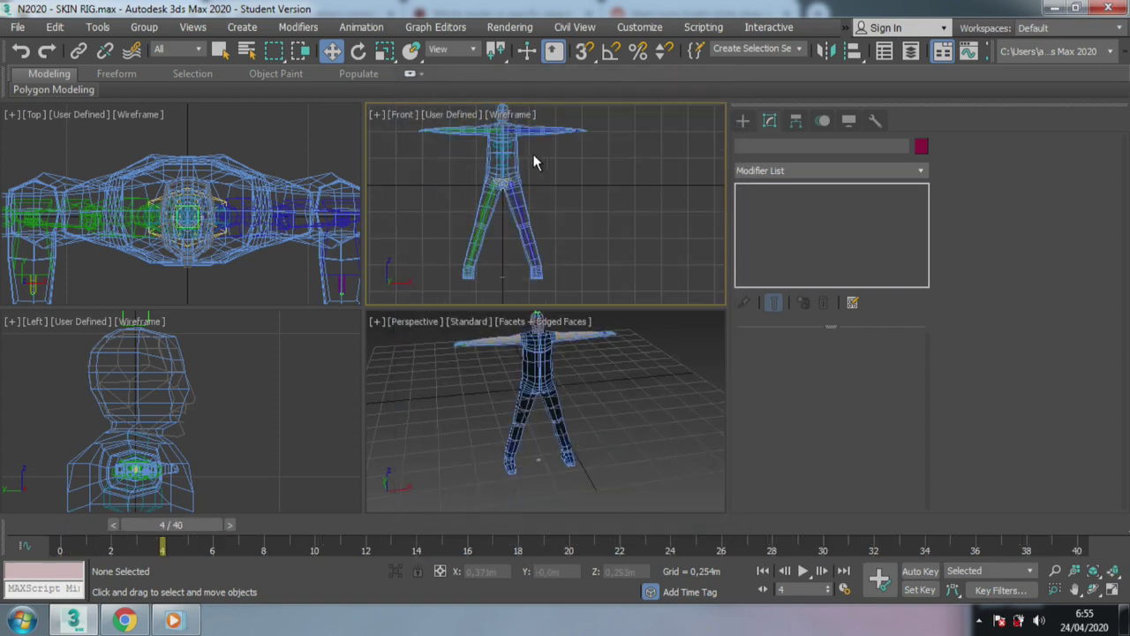
scroll(530, 181, "up", 2)
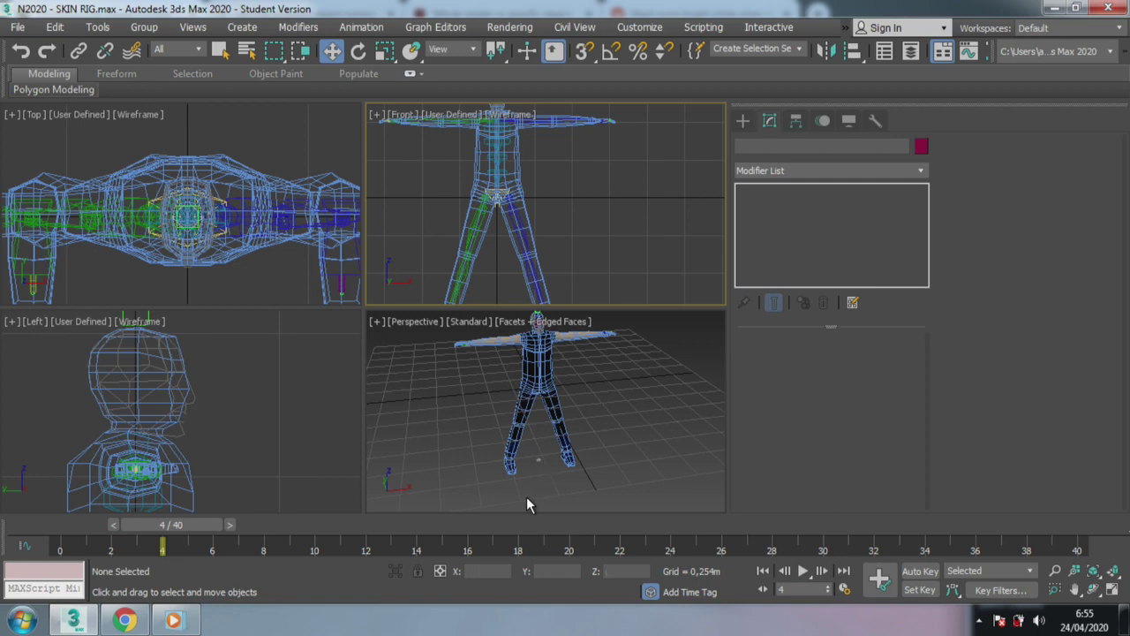
left_click(124, 620)
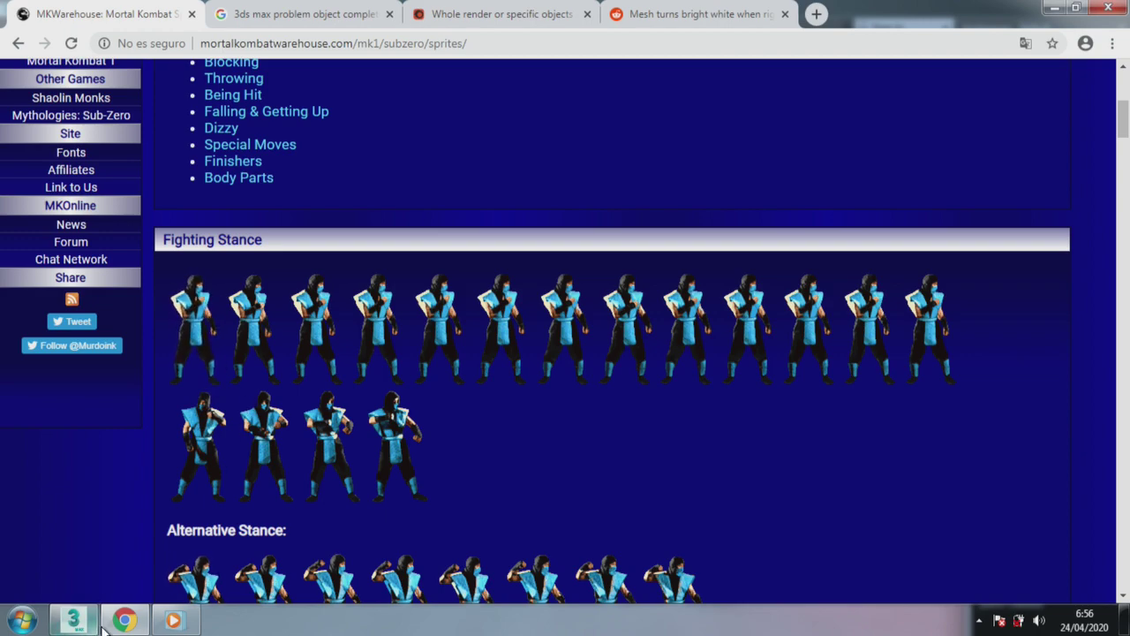
Raise and reposition Bip001 L Foot, then rotate it about 16°.
left_click(77, 618)
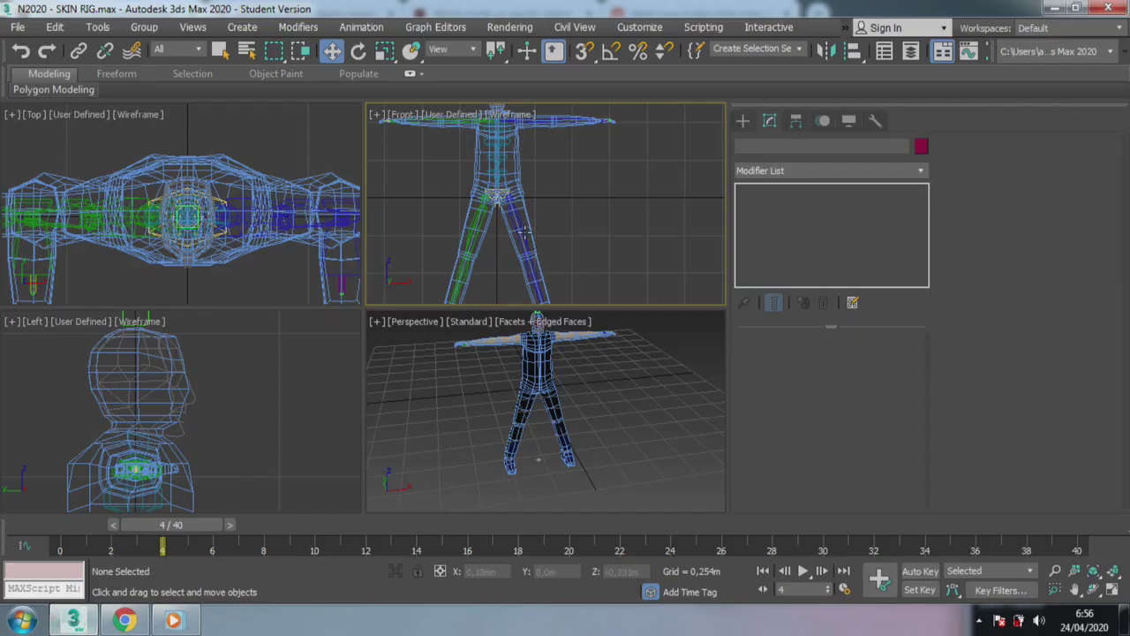
scroll(524, 231, "up", 1)
scroll(522, 227, "up", 3)
left_click(583, 281)
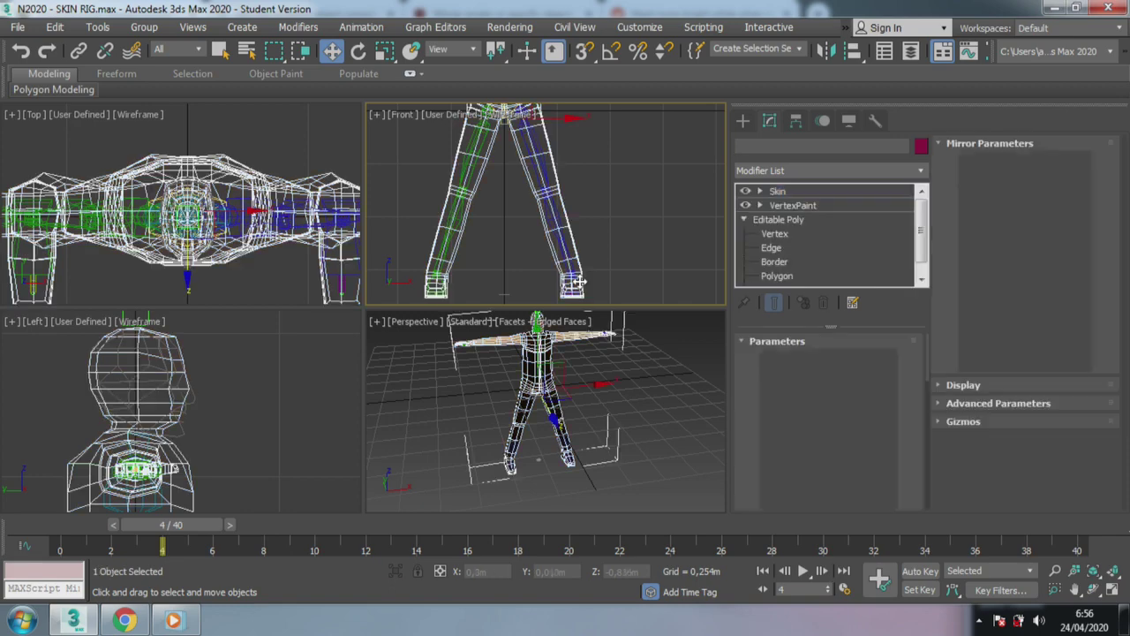
left_click(577, 266)
left_click_drag(574, 234, 571, 214)
middle_click_drag(344, 265, 220, 159, "alt")
left_click_drag(239, 142, 245, 151)
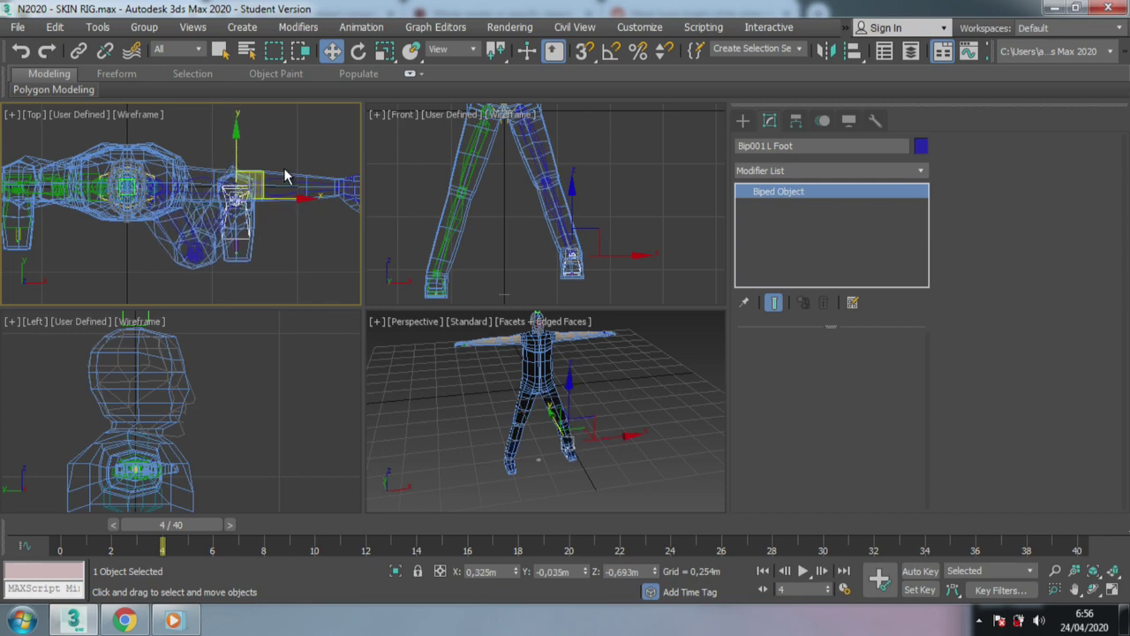
middle_click_drag(651, 208, 651, 184)
left_click_drag(574, 188, 577, 197)
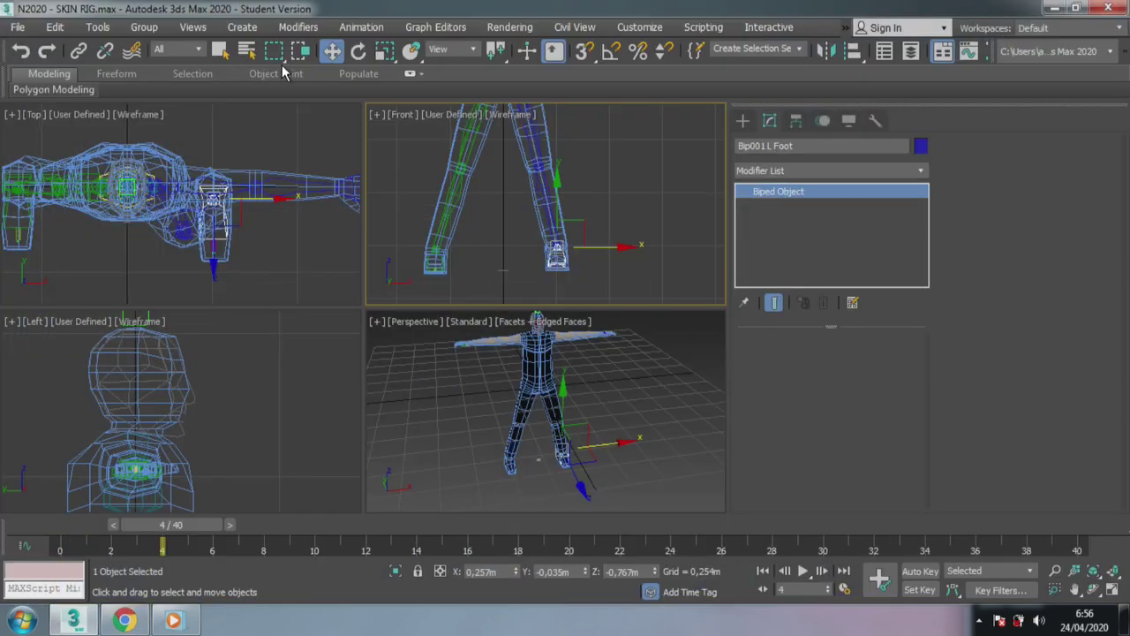
left_click(358, 50)
mouse_move(596, 248)
left_mouse_down()
mouse_move(620, 254)
mouse_move(611, 257)
left_mouse_up()
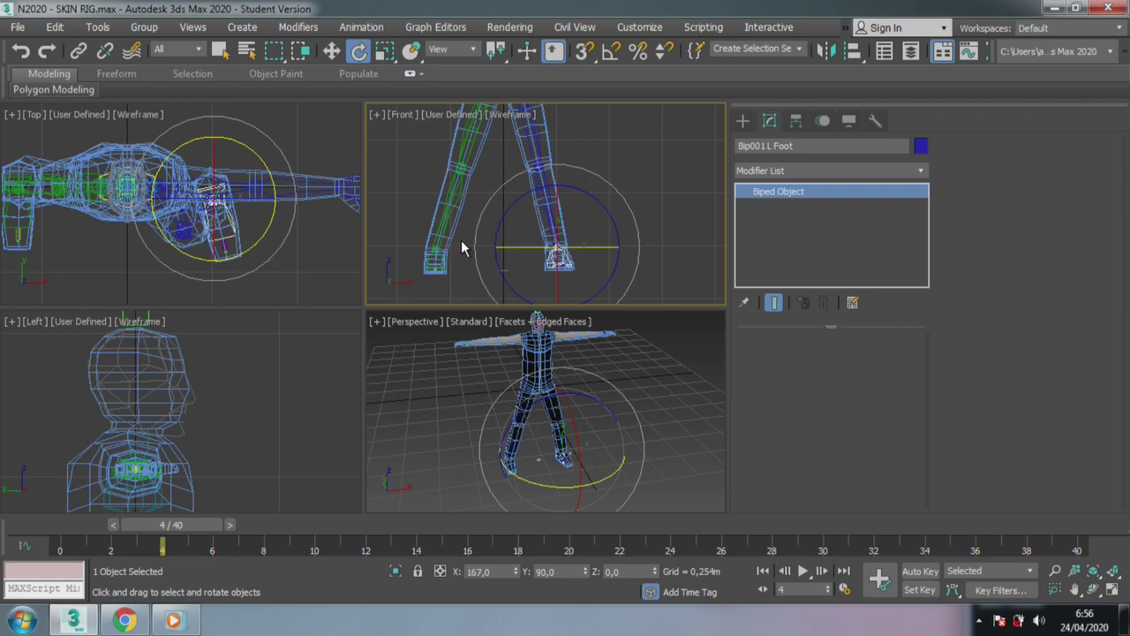
Select Bip001 R Foot and move it into position.
left_click(331, 50)
scroll(448, 256, "up", 3)
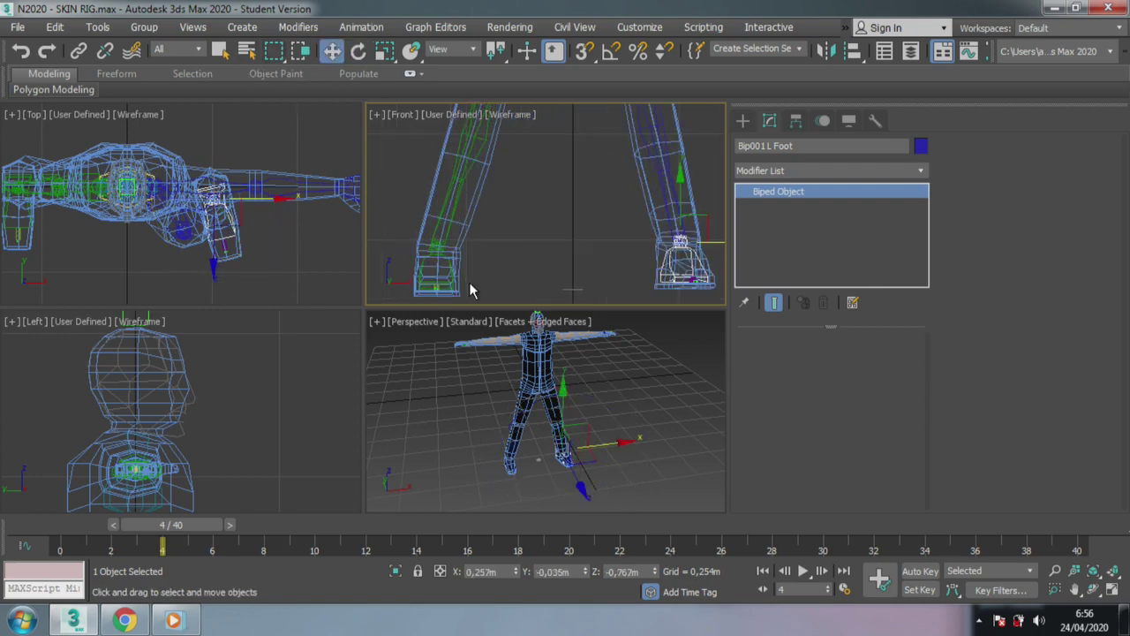
left_click(441, 241)
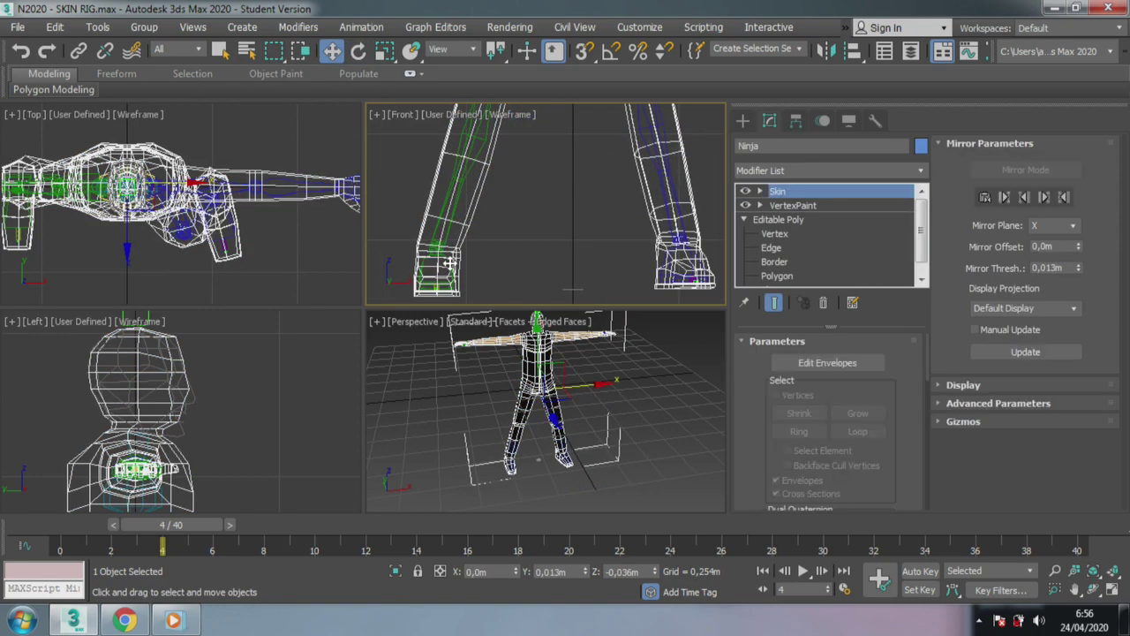
left_click(447, 264)
mouse_move(439, 216)
left_mouse_down()
mouse_move(523, 269)
mouse_move(497, 237)
left_mouse_up()
Rotate the right foot, right calf and right thigh to bend the right leg.
left_click(358, 50)
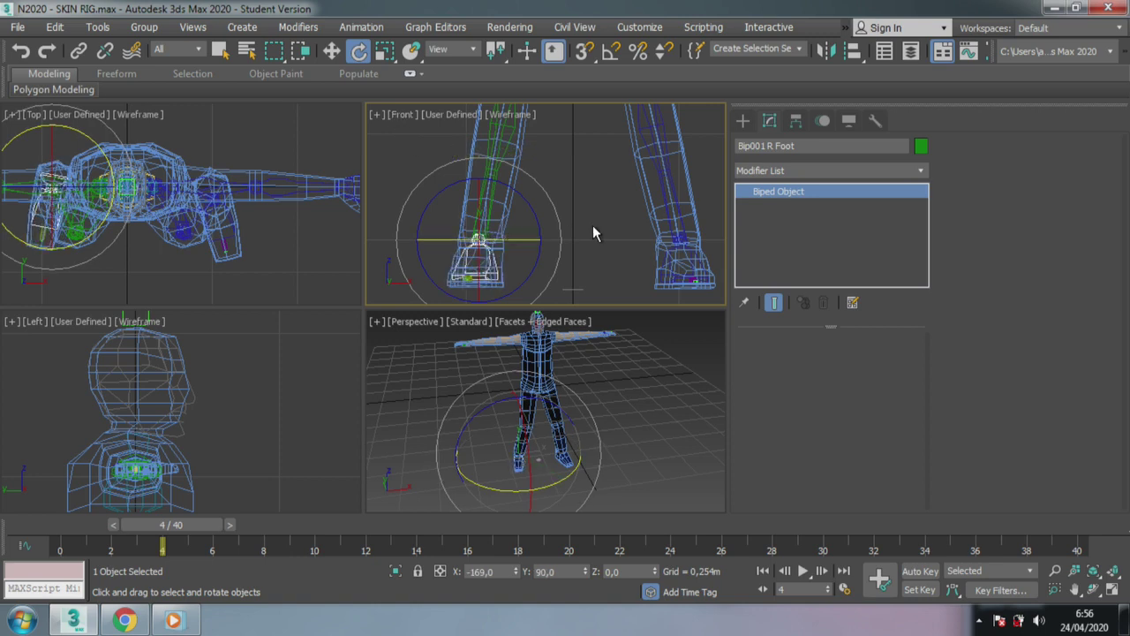
middle_click_drag(593, 227, 483, 238)
left_click(475, 179)
middle_click_drag(477, 181, 481, 279)
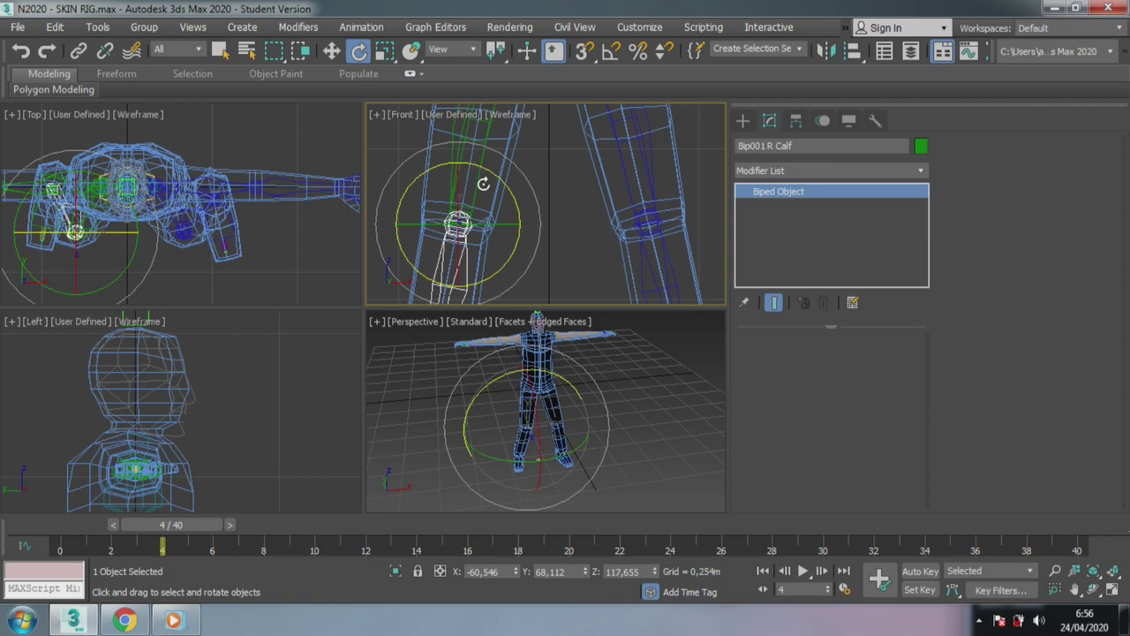
left_click(499, 137)
middle_click_drag(504, 134, 511, 203)
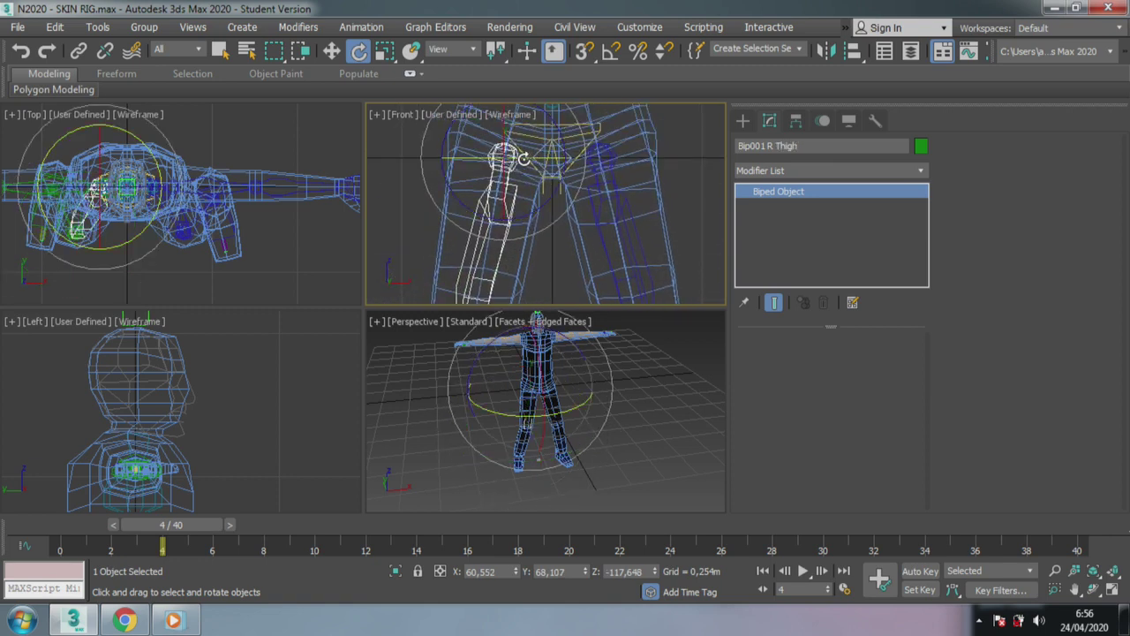
mouse_move(512, 172)
left_mouse_down()
mouse_move(510, 159)
mouse_move(501, 176)
left_mouse_up()
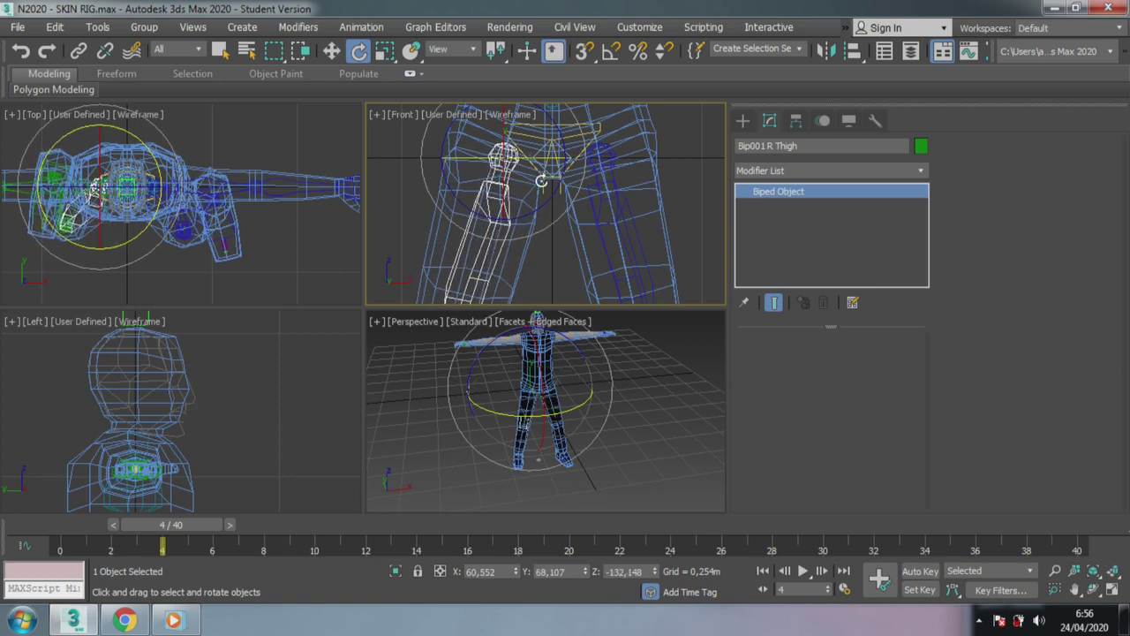
middle_click_drag(504, 176, 497, 224)
left_click(549, 265)
Rotate the left thigh and scrub the timeline to preview the pose.
left_click(547, 196)
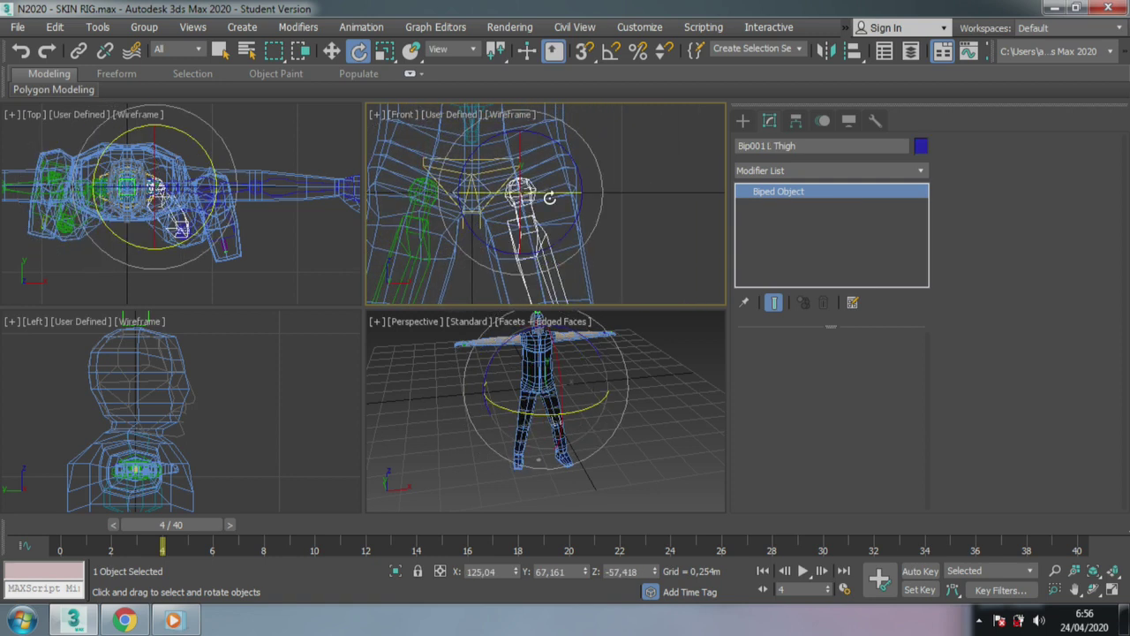
left_click_drag(553, 193, 562, 193)
scroll(600, 247, "up", 3)
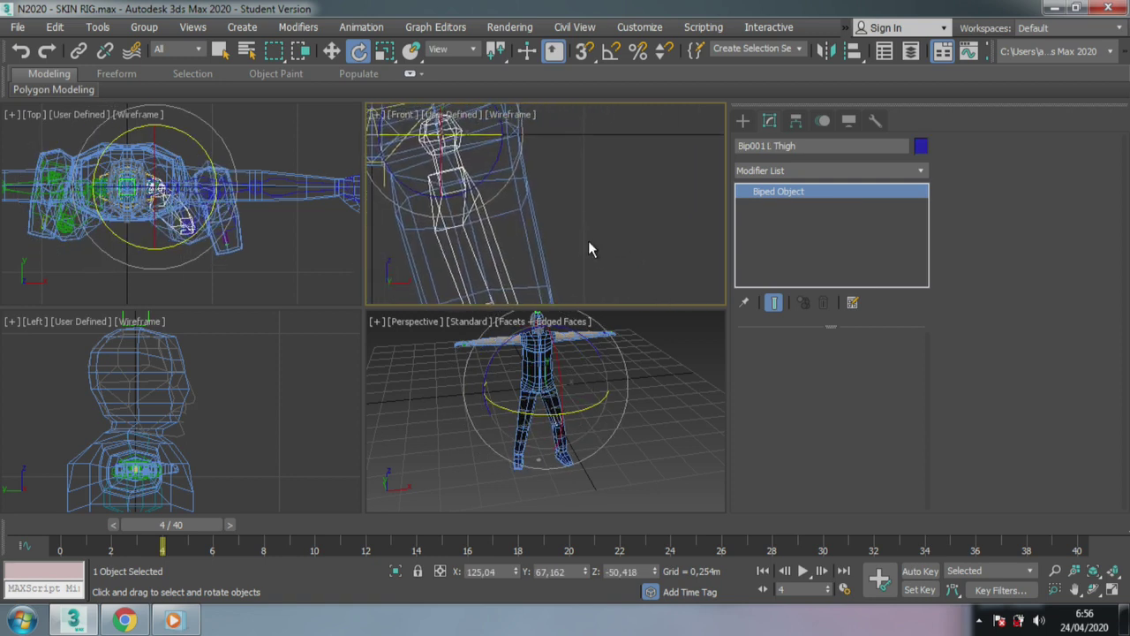
scroll(583, 287, "down", 3)
scroll(587, 265, "down", 3)
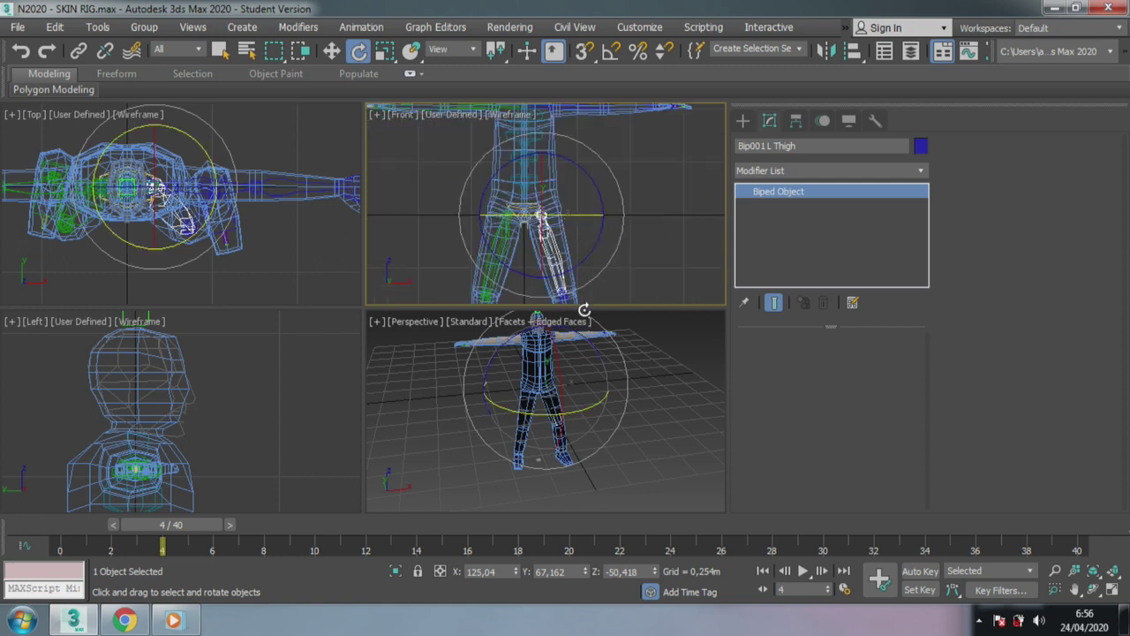
mouse_move(202, 517)
left_mouse_down()
mouse_move(923, 525)
mouse_move(75, 525)
mouse_move(692, 525)
left_mouse_up()
key("e")
scroll(636, 255, "down", 2)
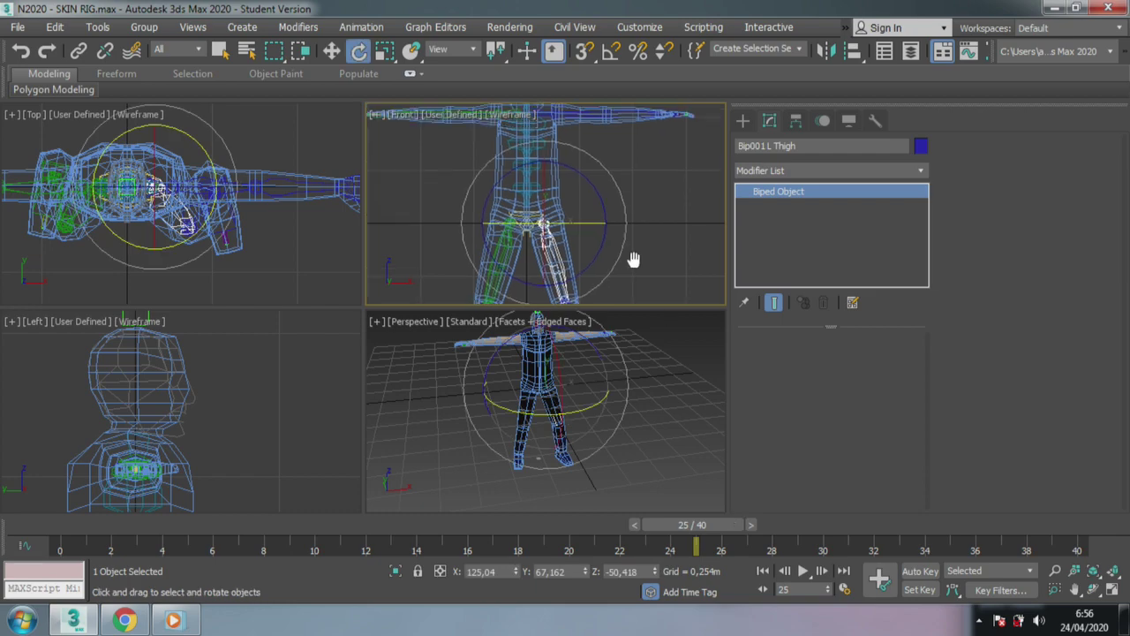
scroll(618, 238, "down", 2)
scroll(562, 212, "up", 4)
left_click(557, 206)
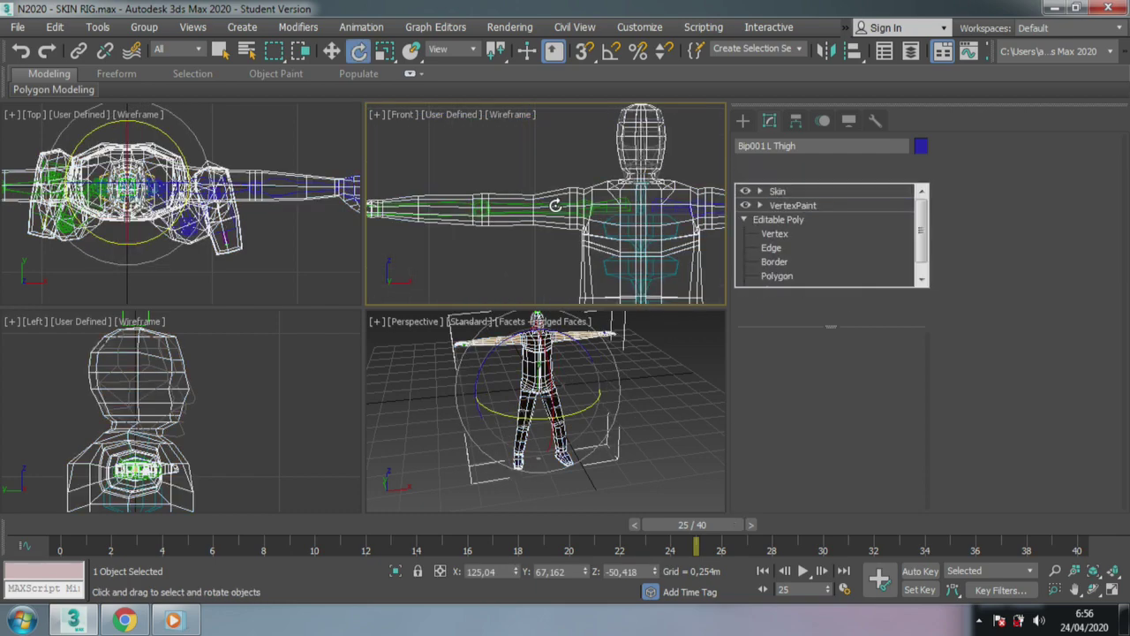
left_click(545, 202)
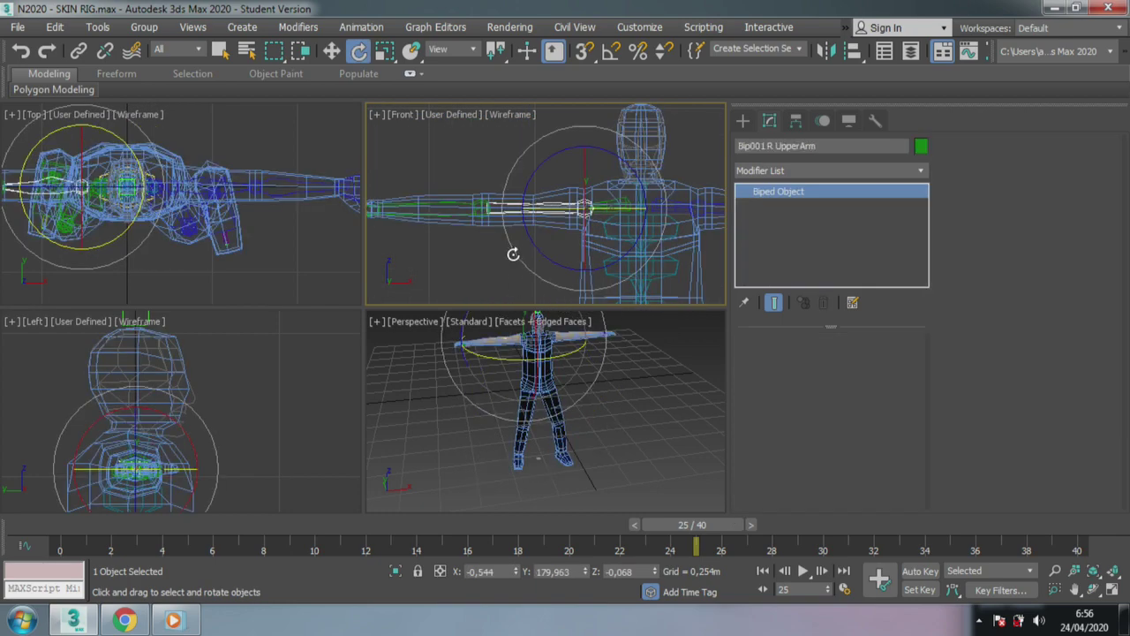
left_click_drag(514, 254, 574, 339)
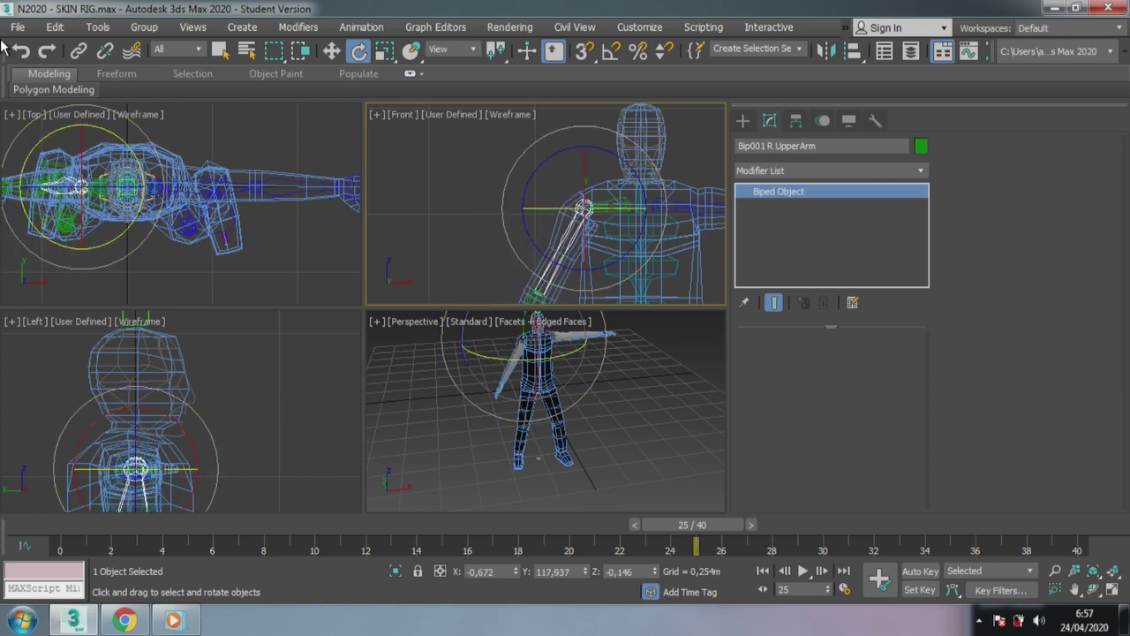
left_click(25, 54)
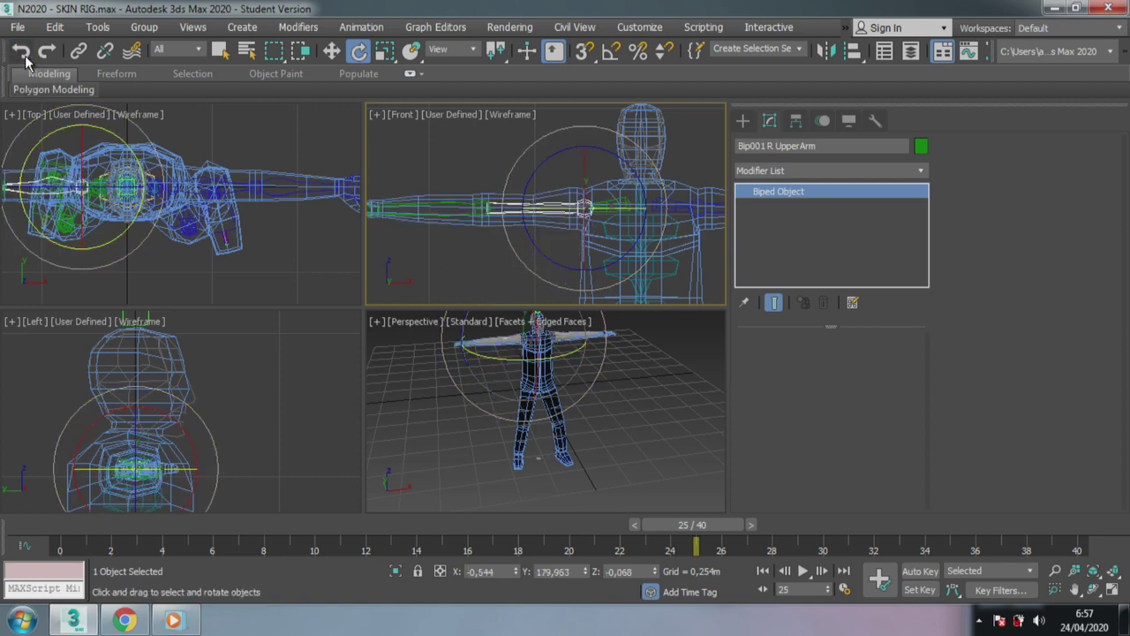
left_click(461, 202)
left_click(464, 207)
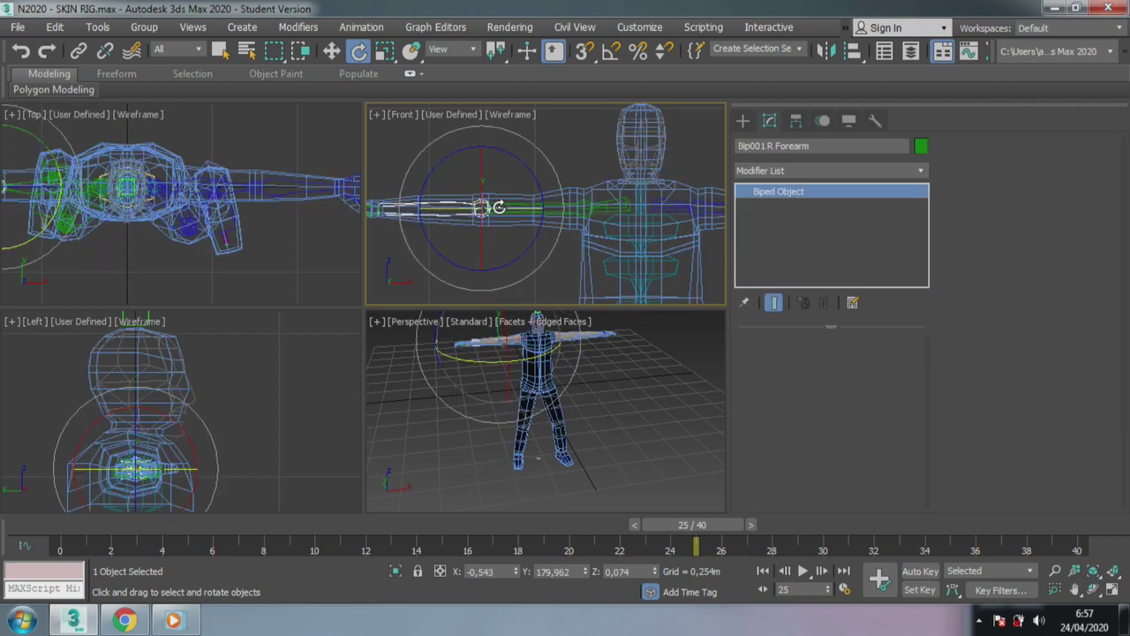
left_click_drag(541, 207, 549, 212)
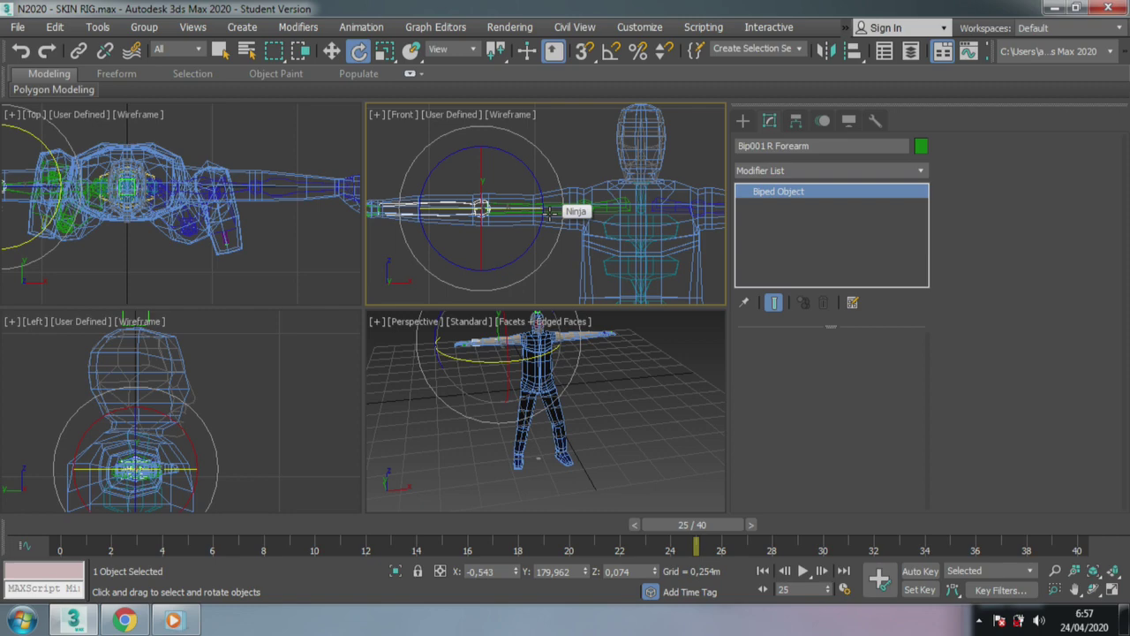
left_click(528, 212)
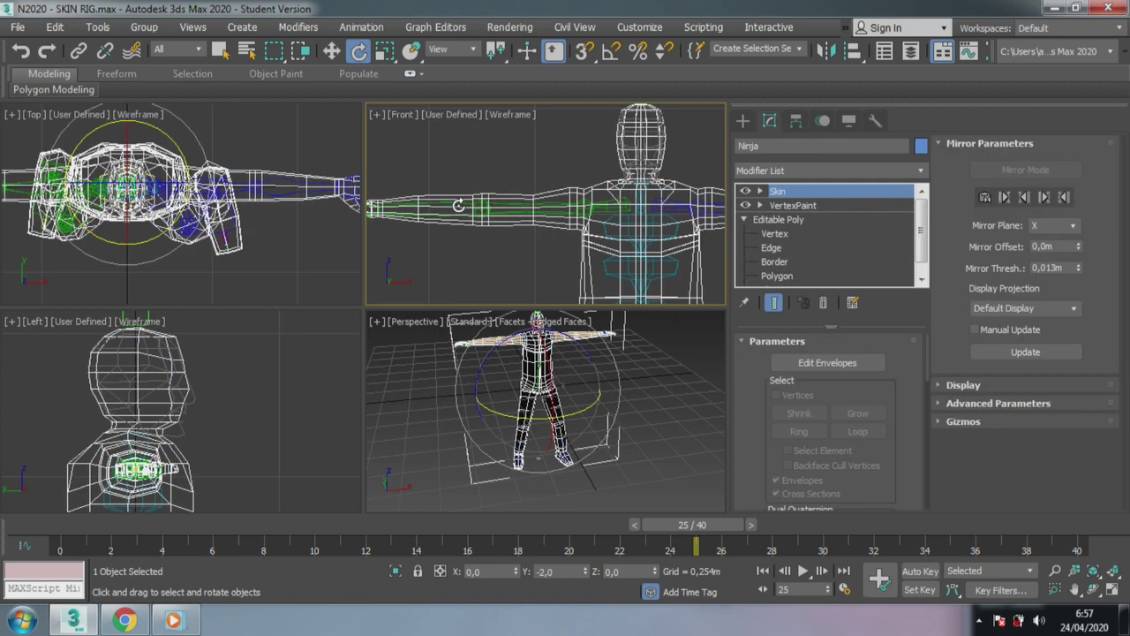
Select the right forearm and trial-rotate it up, around and strongly downward.
scroll(456, 201, "up", 2)
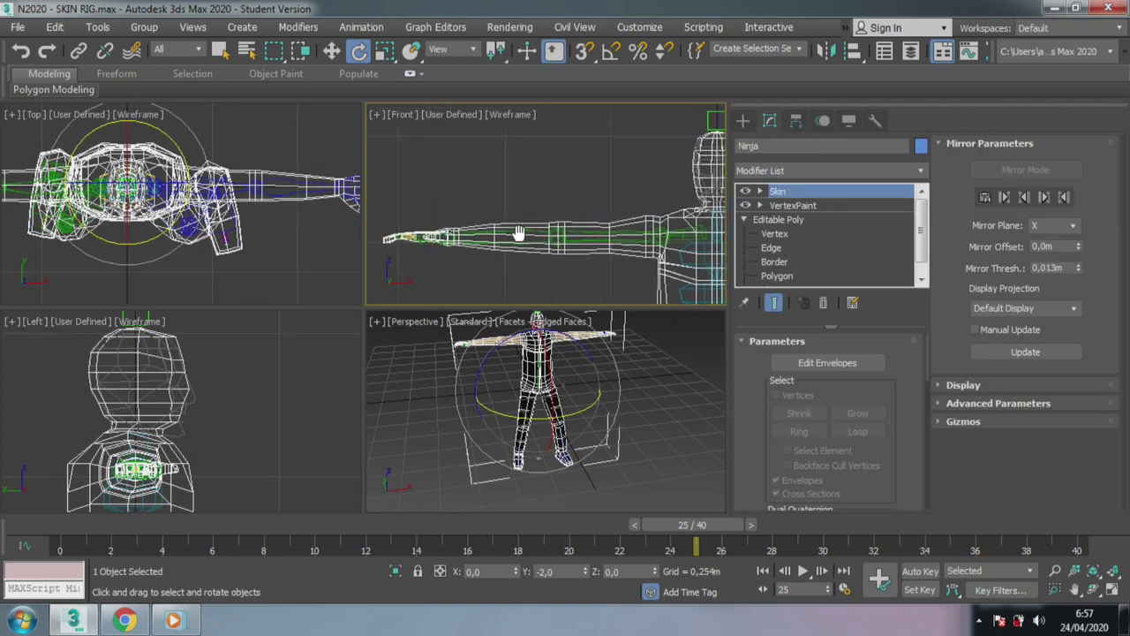
scroll(174, 177, "up", 4)
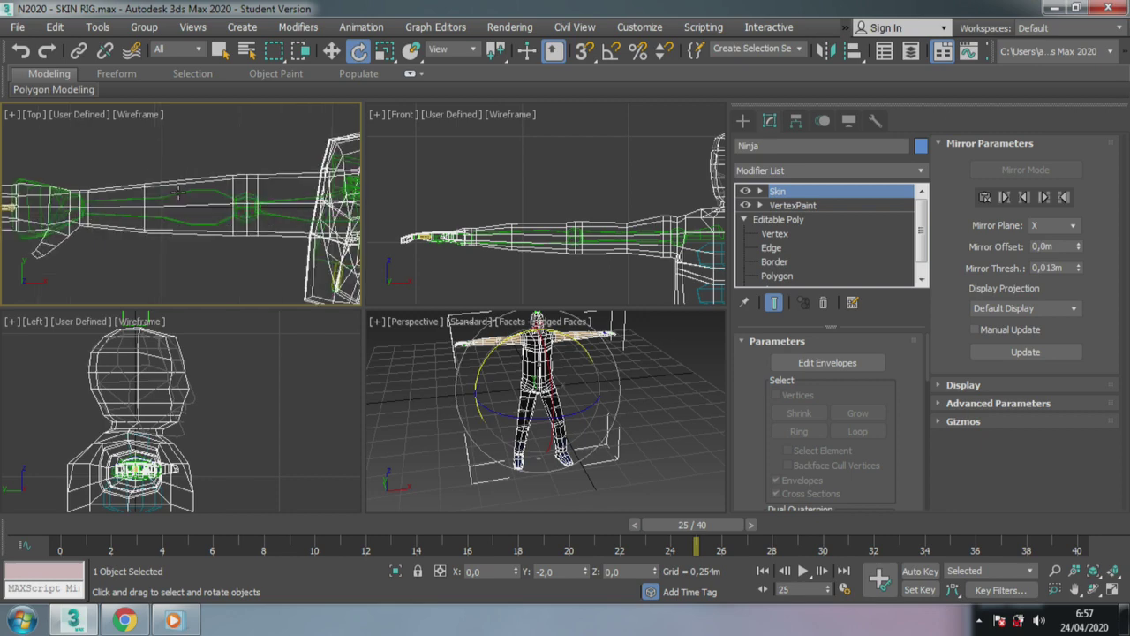
left_click(178, 191)
middle_click_drag(215, 279, 151, 252)
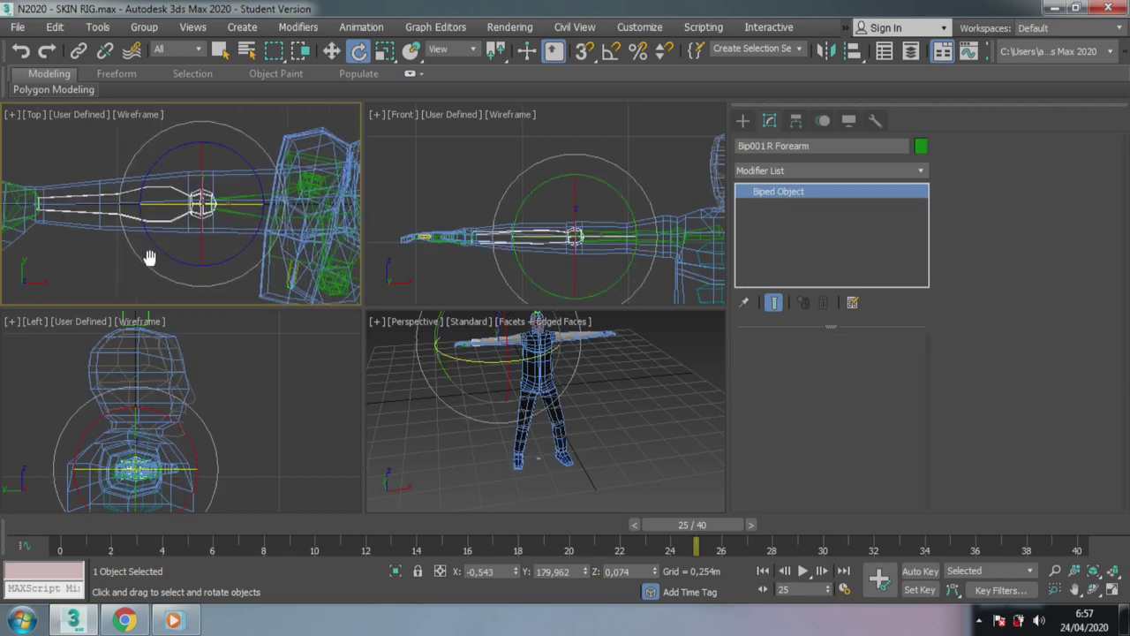
scroll(138, 244, "down", 3)
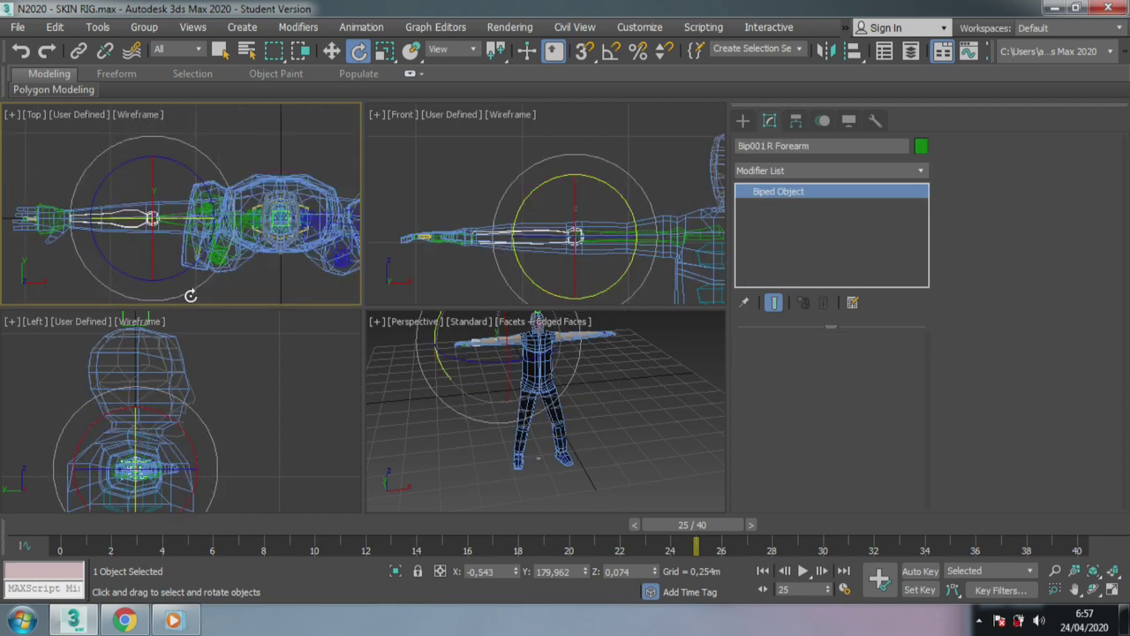
mouse_move(190, 295)
left_mouse_down()
mouse_move(109, 145)
mouse_move(169, 128)
mouse_move(128, 120)
mouse_move(141, 86)
left_mouse_up()
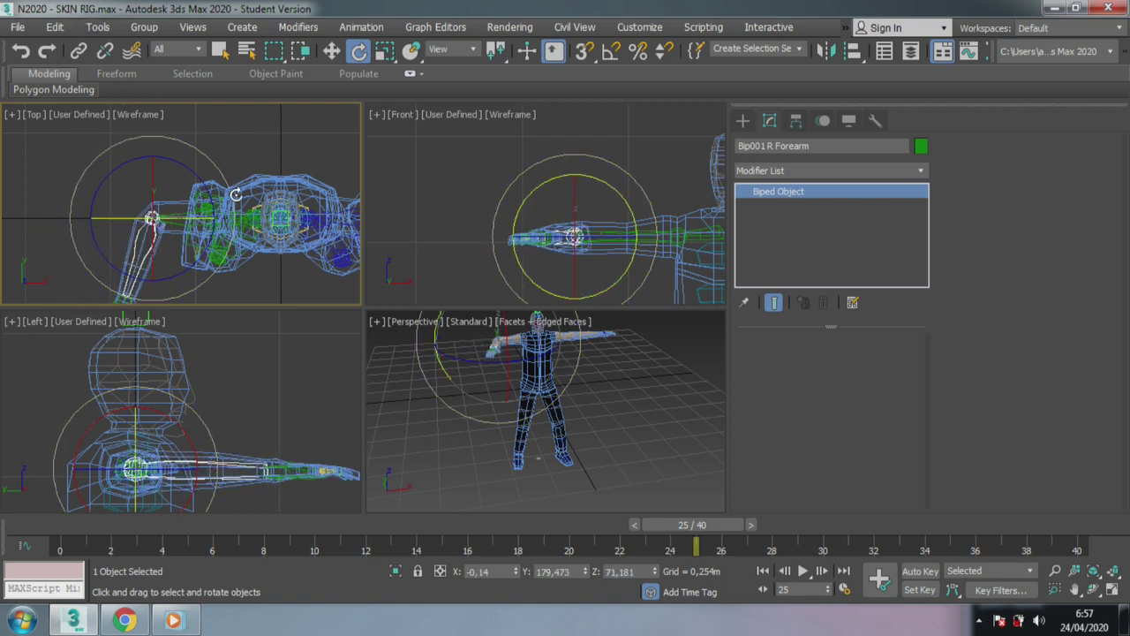
mouse_move(224, 181)
left_mouse_down()
mouse_move(225, 250)
mouse_move(173, 138)
mouse_move(149, 143)
mouse_move(152, 203)
left_mouse_up()
scroll(152, 201, "up", 2)
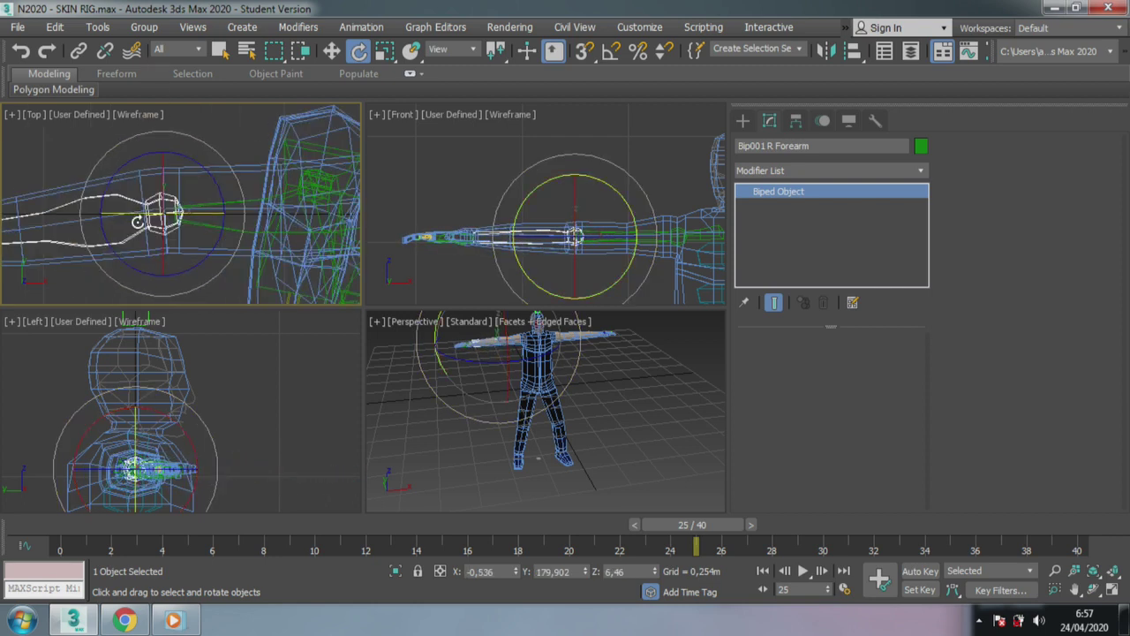
scroll(152, 201, "up", 2)
scroll(152, 202, "up", 2)
scroll(166, 214, "up", 2)
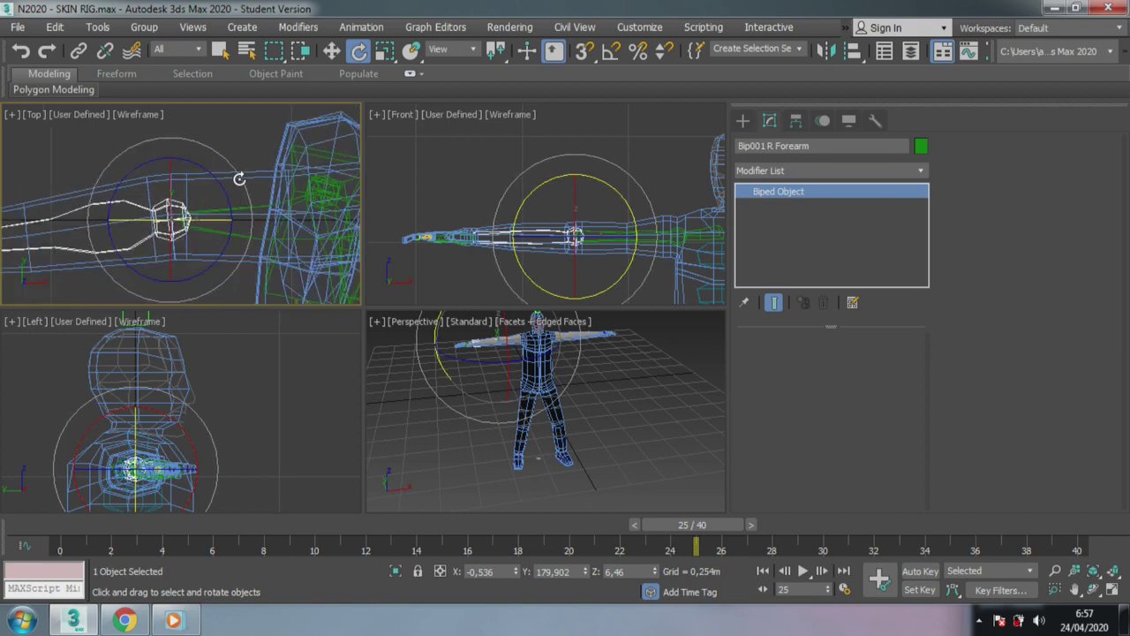
mouse_move(239, 179)
left_mouse_down()
mouse_move(256, 391)
mouse_move(159, 119)
mouse_move(202, 318)
mouse_move(257, 427)
mouse_move(343, 239)
left_mouse_up()
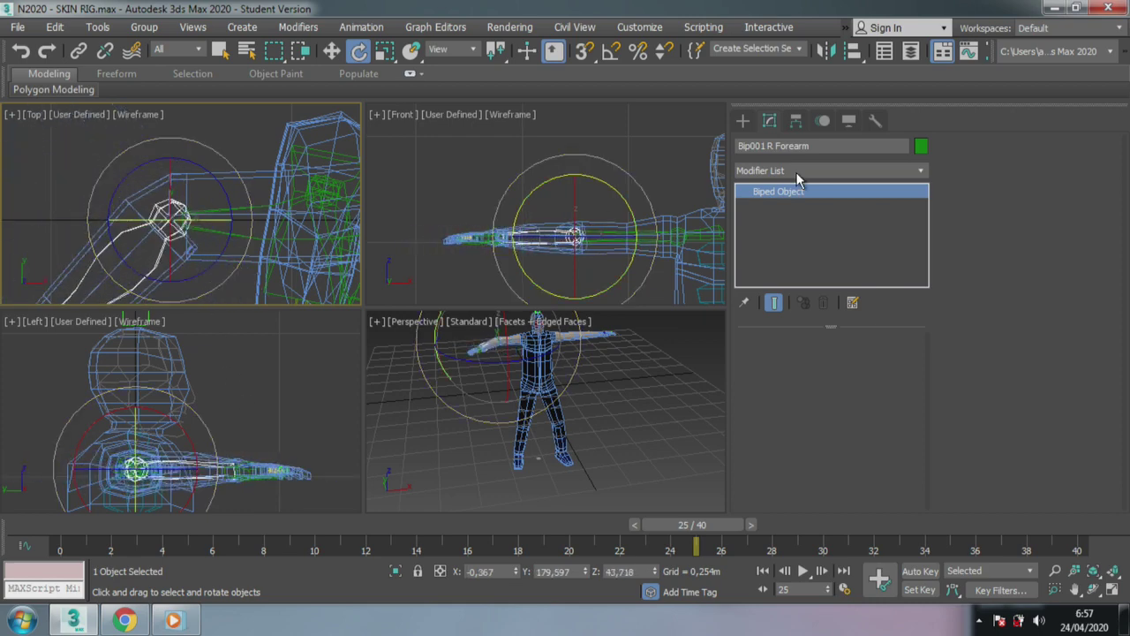
Undo the forearm rotations, select the Ninja mesh with Move, and turn on Edit Envelopes.
key("ctrl+z")
key("ctrl+z")
key("ctrl+z")
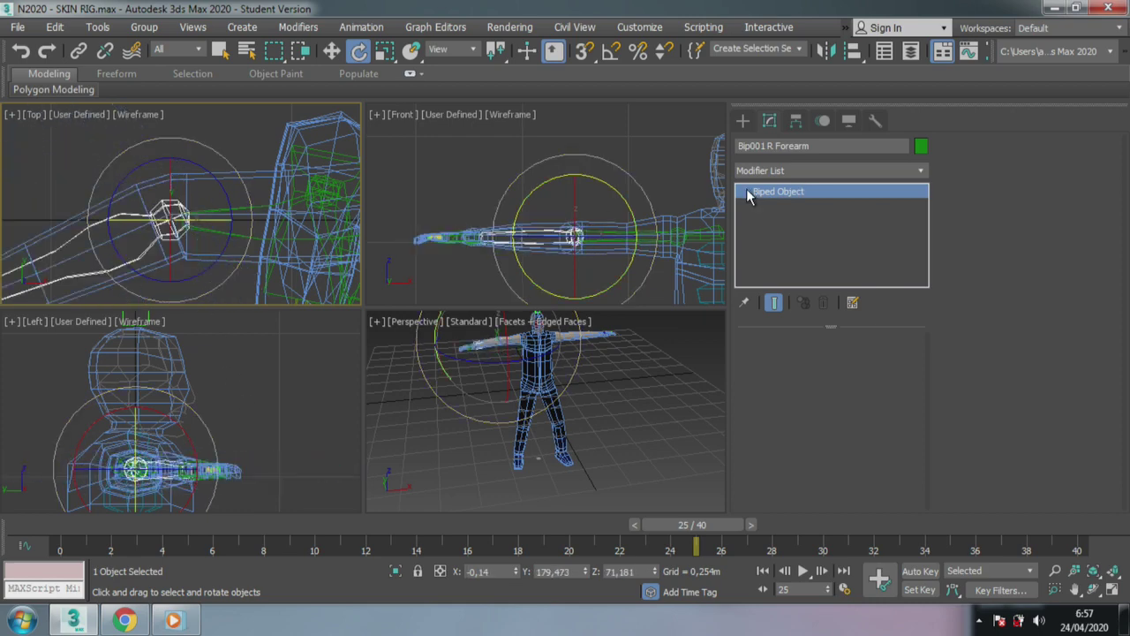
key("ctrl+z")
left_click(598, 197)
key("ctrl+z")
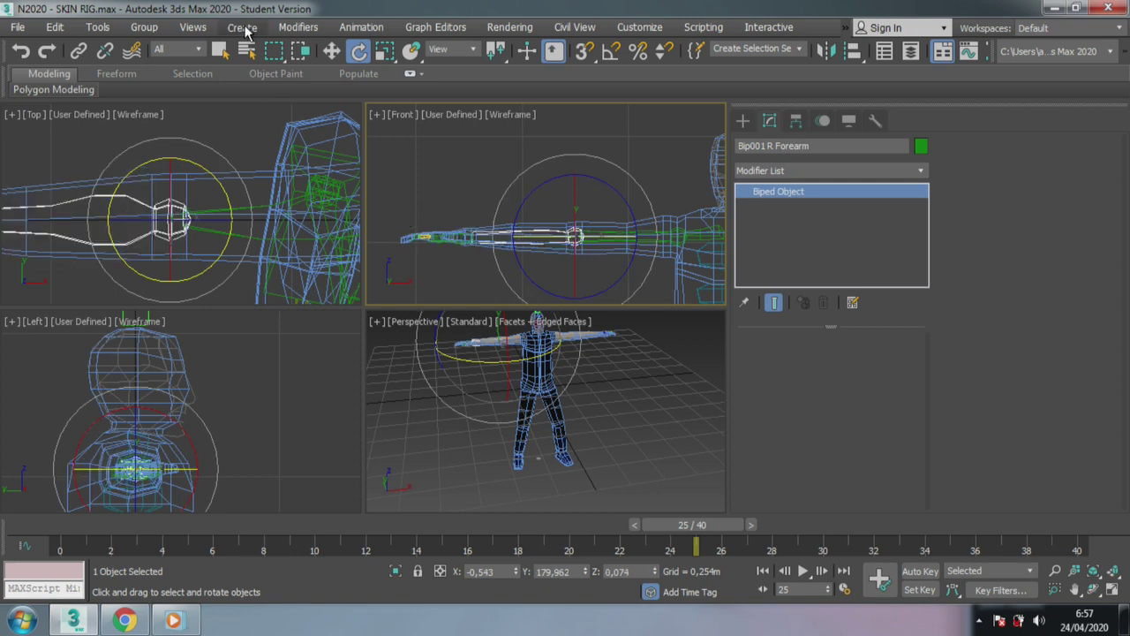
left_click(331, 50)
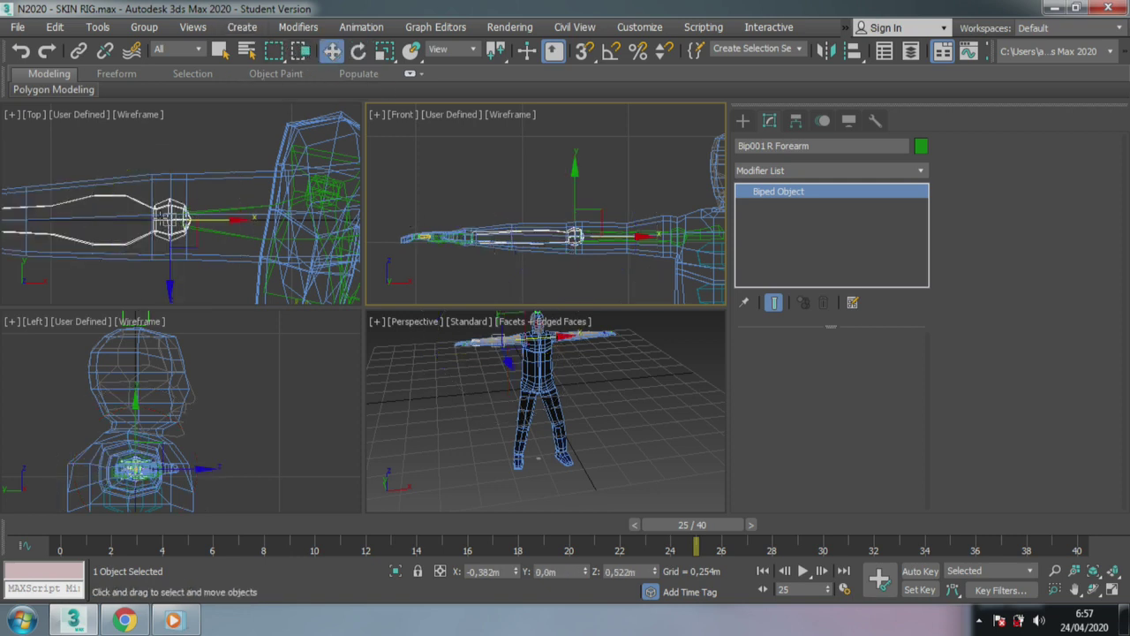
left_click(315, 203)
left_click(855, 363)
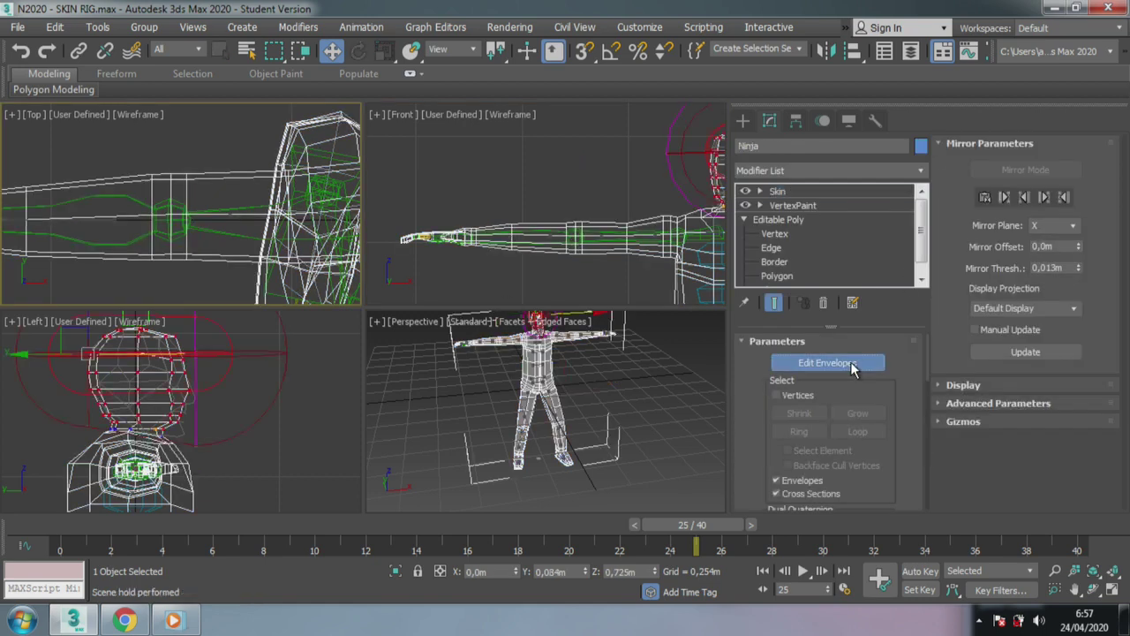
Lengthen the right arm envelope toward the hand and pull another envelope's end point toward the body.
left_click(114, 220)
left_click_drag(193, 221, 213, 227)
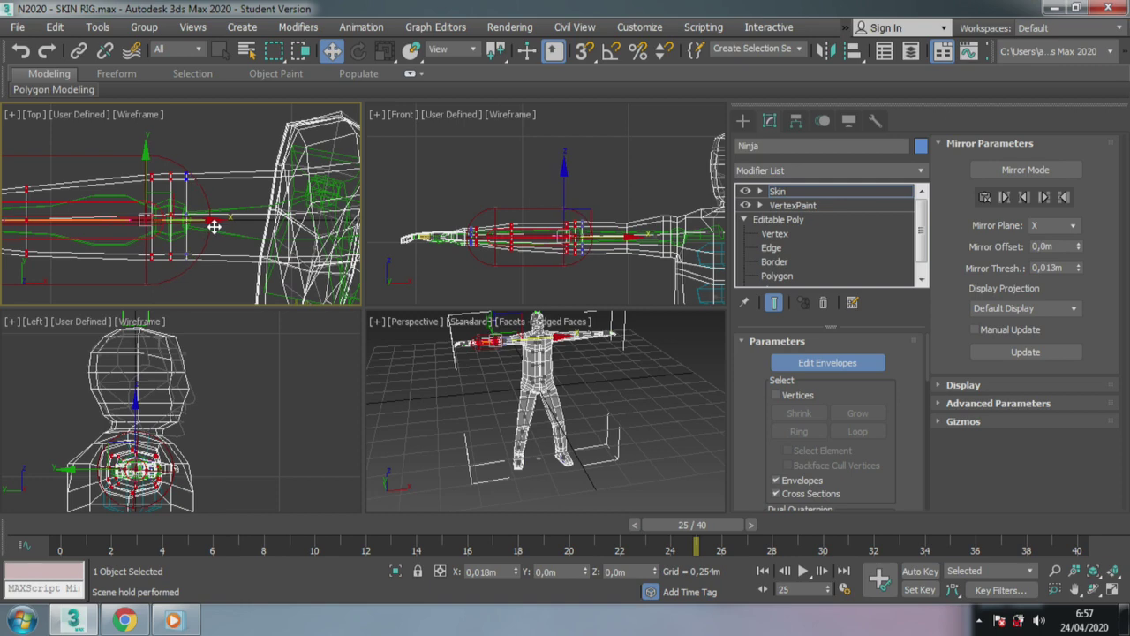
scroll(210, 227, "down", 3)
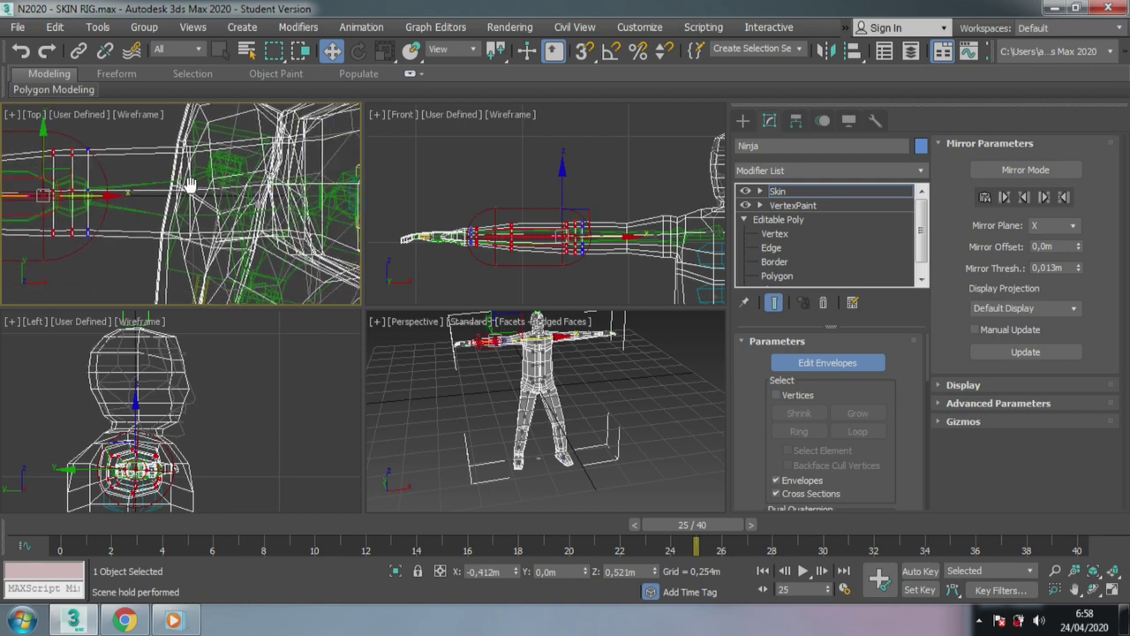
scroll(209, 227, "down", 2)
scroll(259, 166, "up", 1)
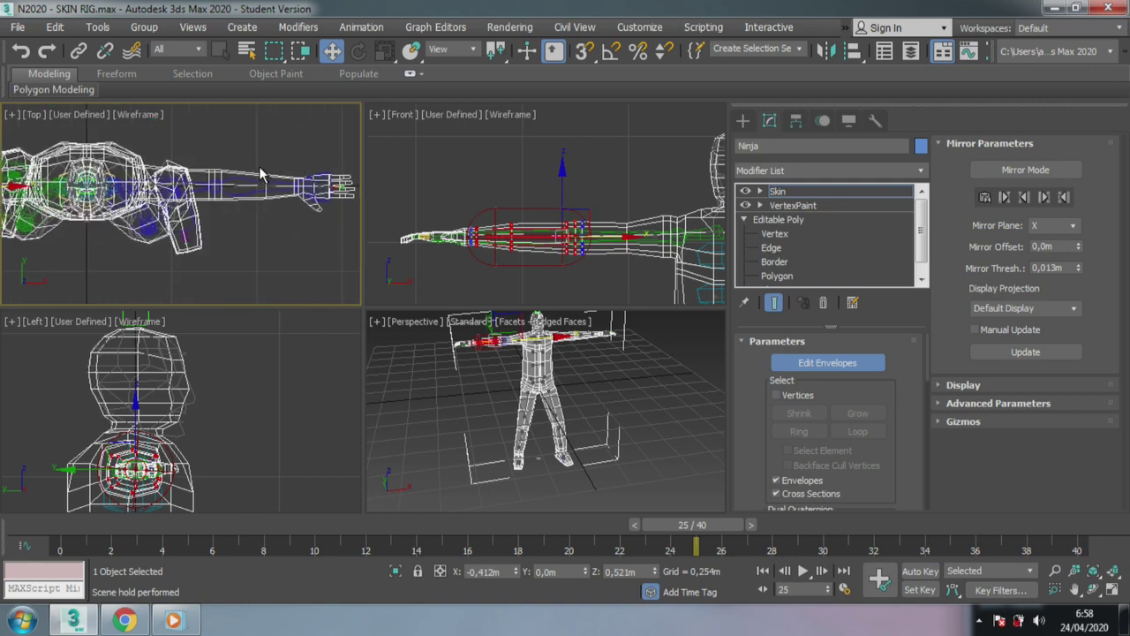
scroll(216, 202, "up", 3)
left_click(223, 203)
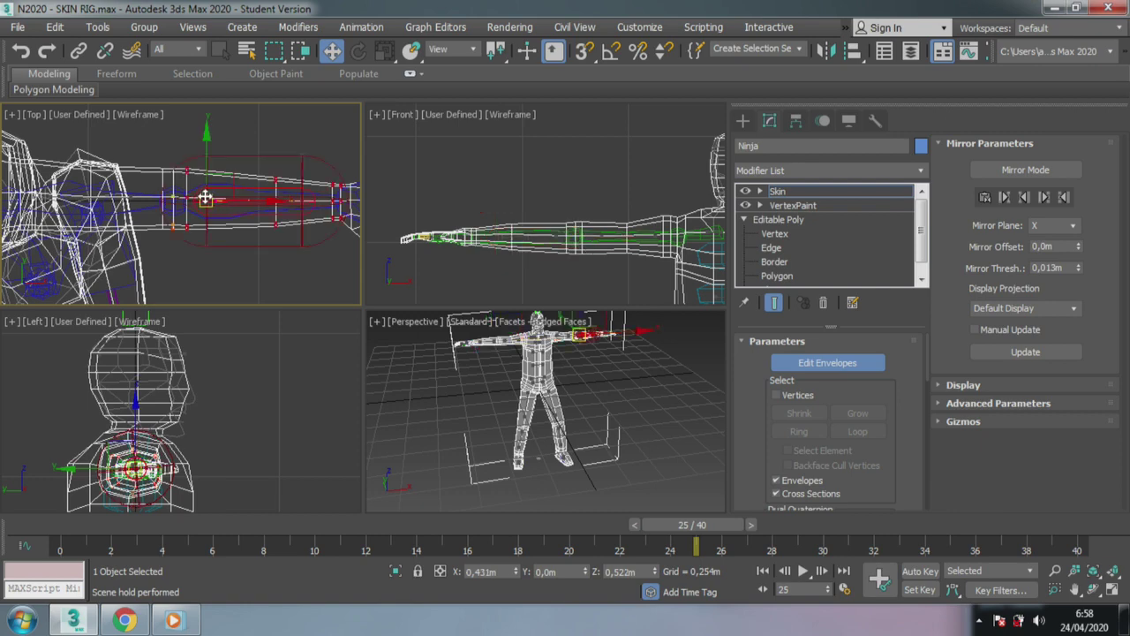
scroll(205, 198, "up", 1)
left_click_drag(240, 207, 217, 207)
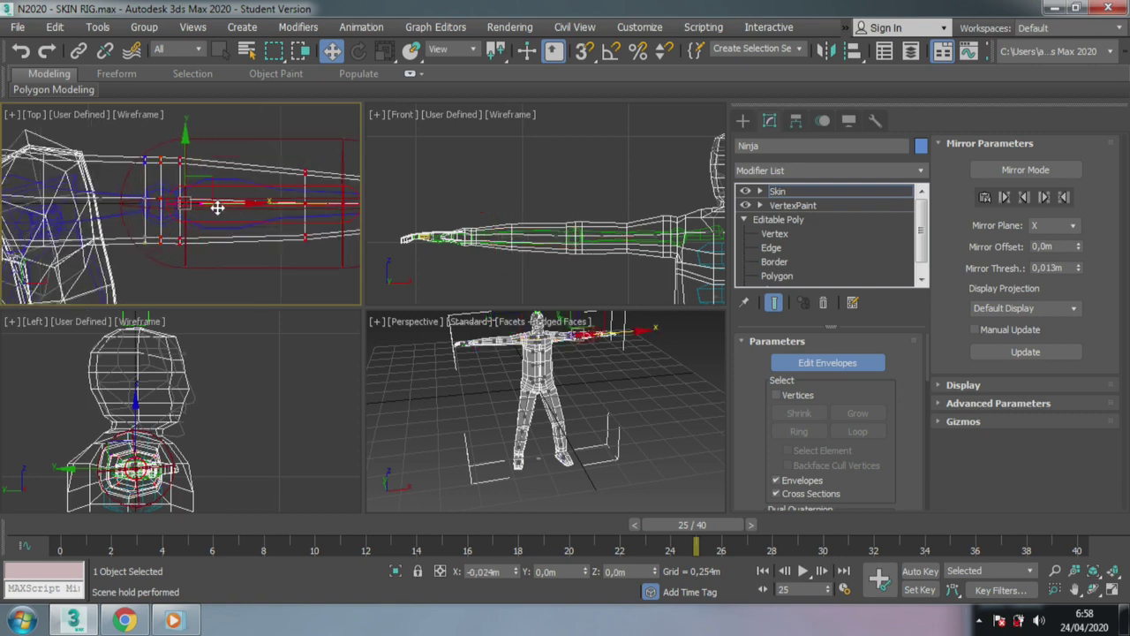
scroll(220, 204, "down", 3)
scroll(94, 206, "up", 2)
Nudge a third right-arm envelope handle slightly toward the body in the Top viewport.
middle_click_drag(94, 207, 184, 173)
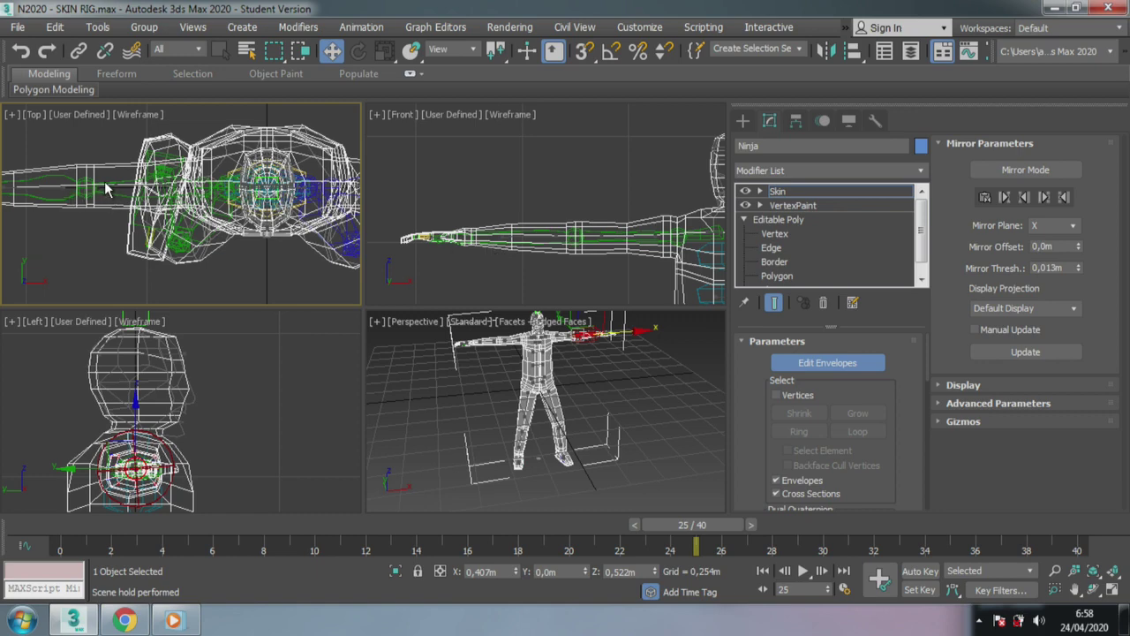
scroll(182, 186, "up", 2)
scroll(192, 189, "up", 2)
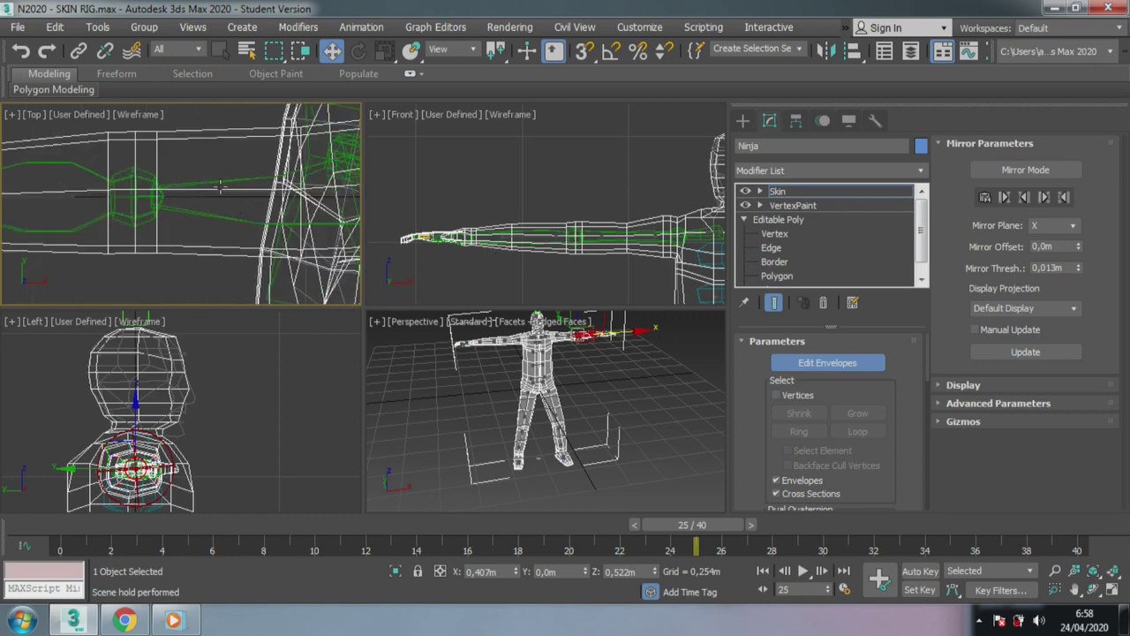
left_click(220, 191)
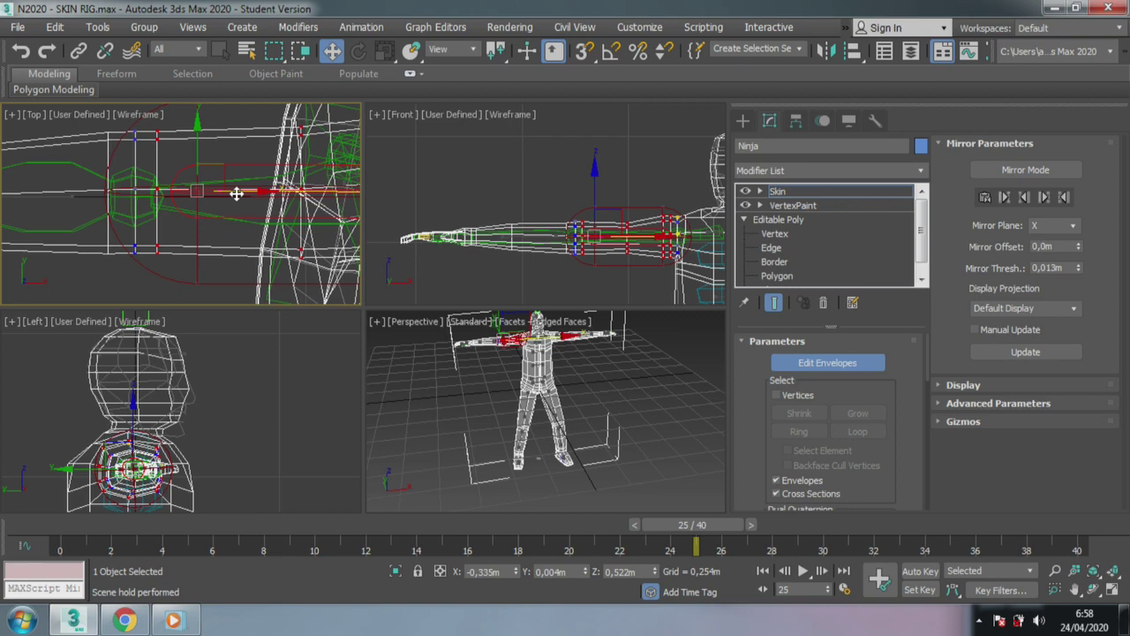
left_click_drag(226, 195, 222, 195)
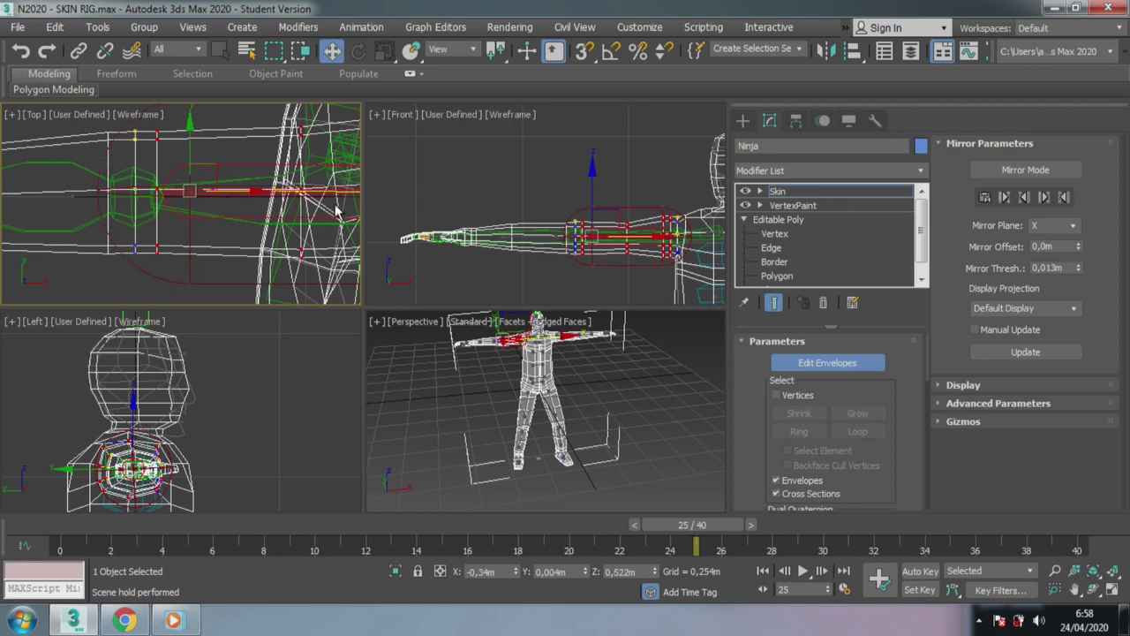
scroll(336, 210, "down", 2)
scroll(336, 210, "down", 2)
Turn off Edit Envelopes, select Bip001 R Forearm and activate Select and Rotate.
left_click(853, 363)
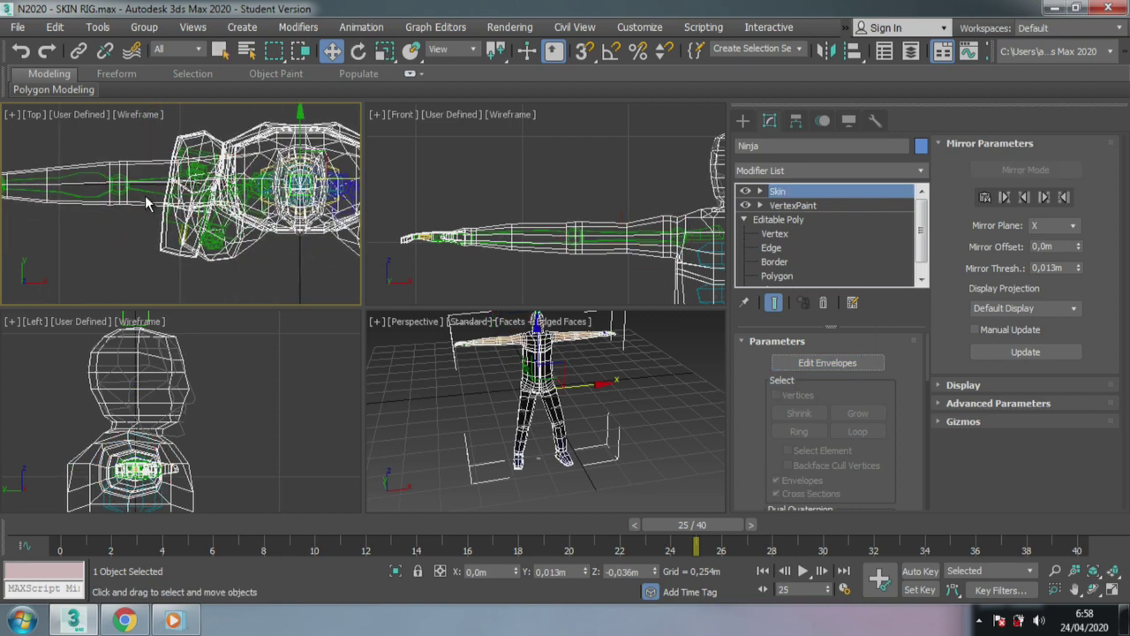
left_click(135, 237)
left_click(111, 188)
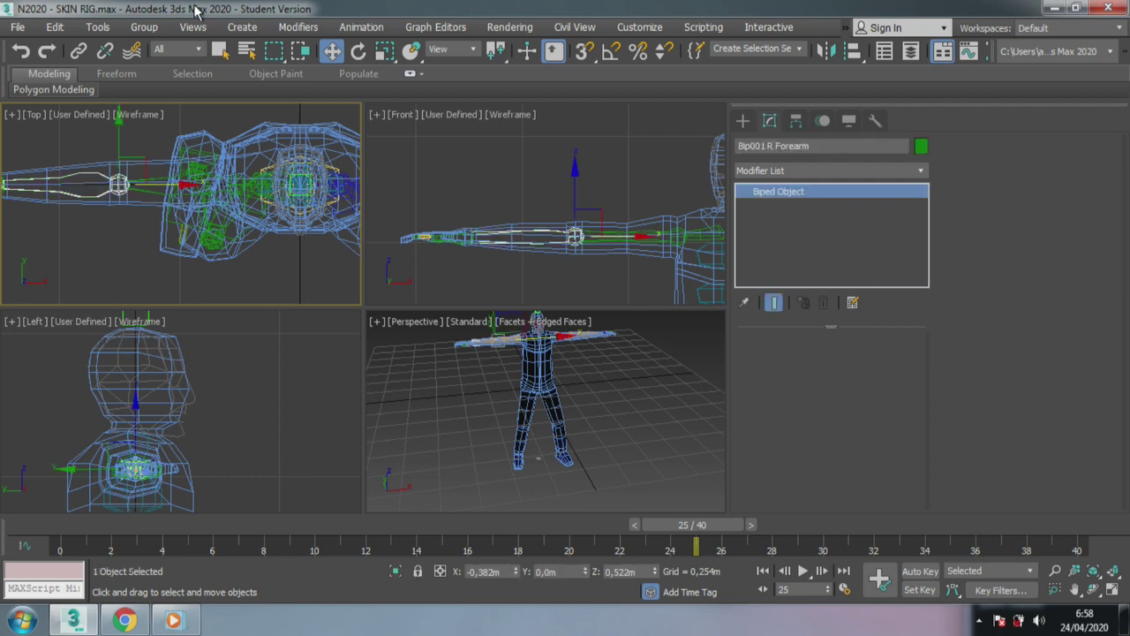
left_click(358, 52)
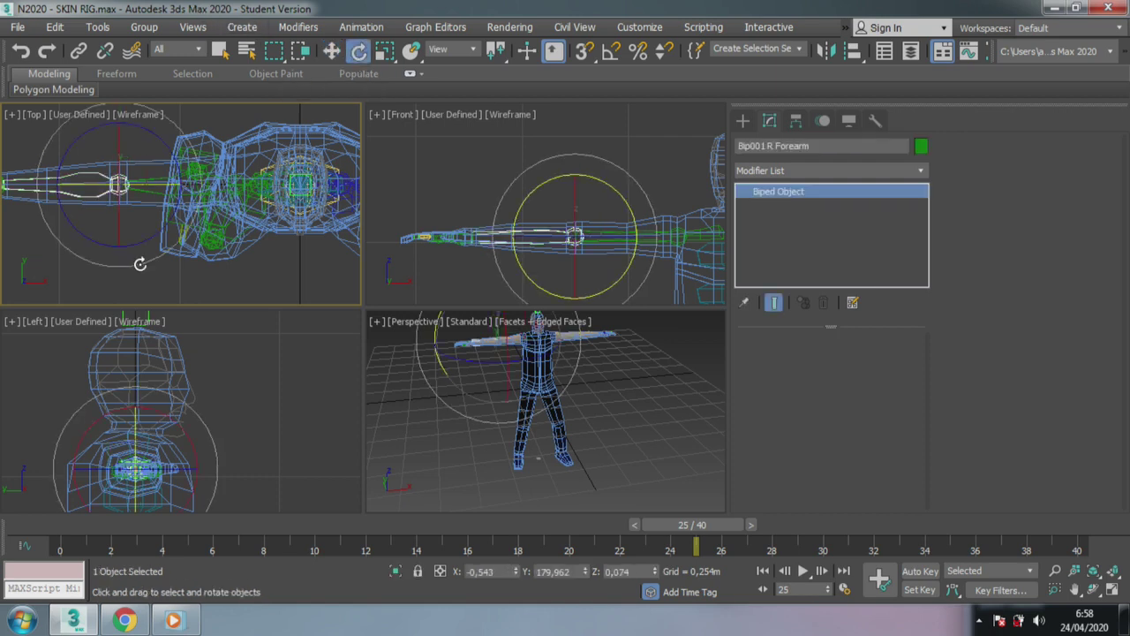
Rotate Bip001 R Forearm about 53 degrees and compare it with the Sub-Zero sprite reference.
mouse_move(139, 264)
left_mouse_down()
mouse_move(989, 474)
mouse_move(921, 483)
mouse_move(920, 493)
left_mouse_up()
scroll(26, 212, "down", 3)
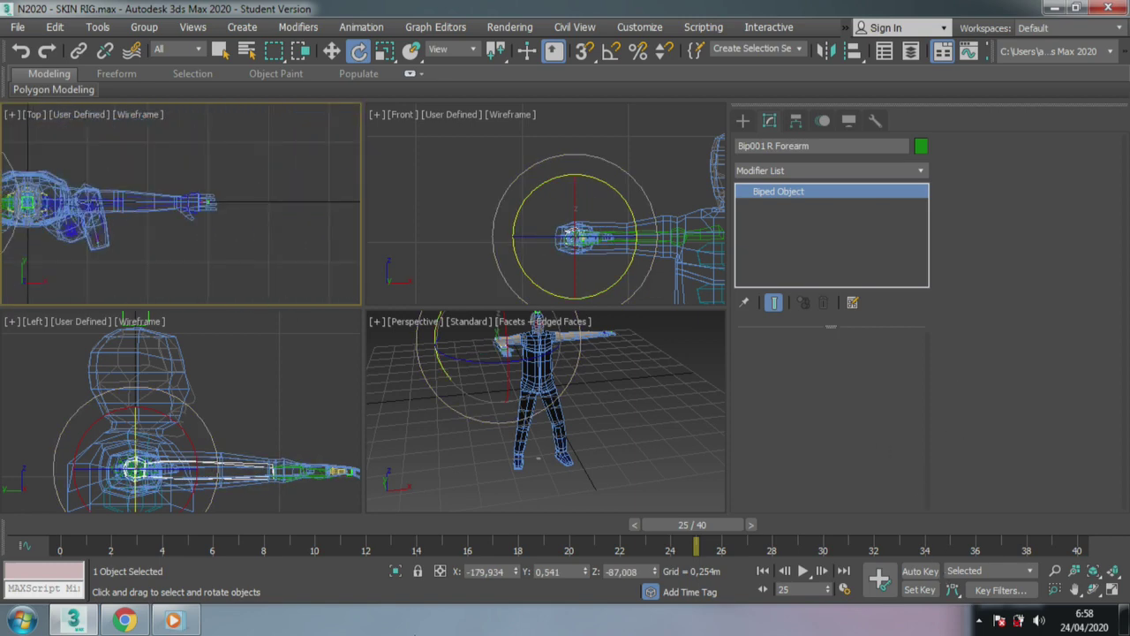
left_click(128, 622)
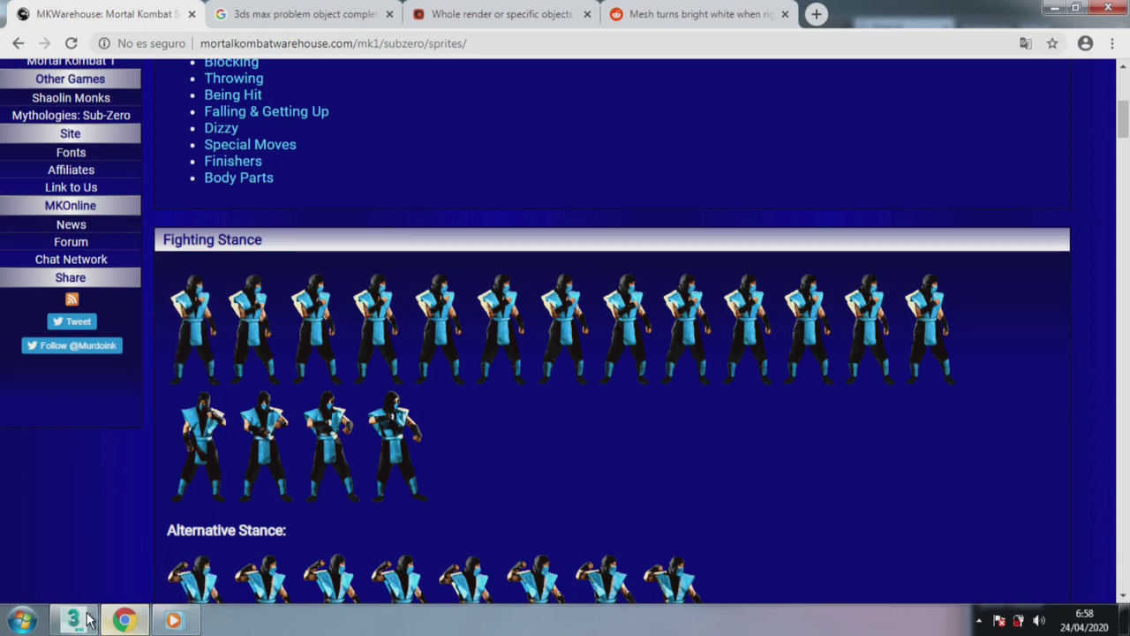
left_click(93, 616)
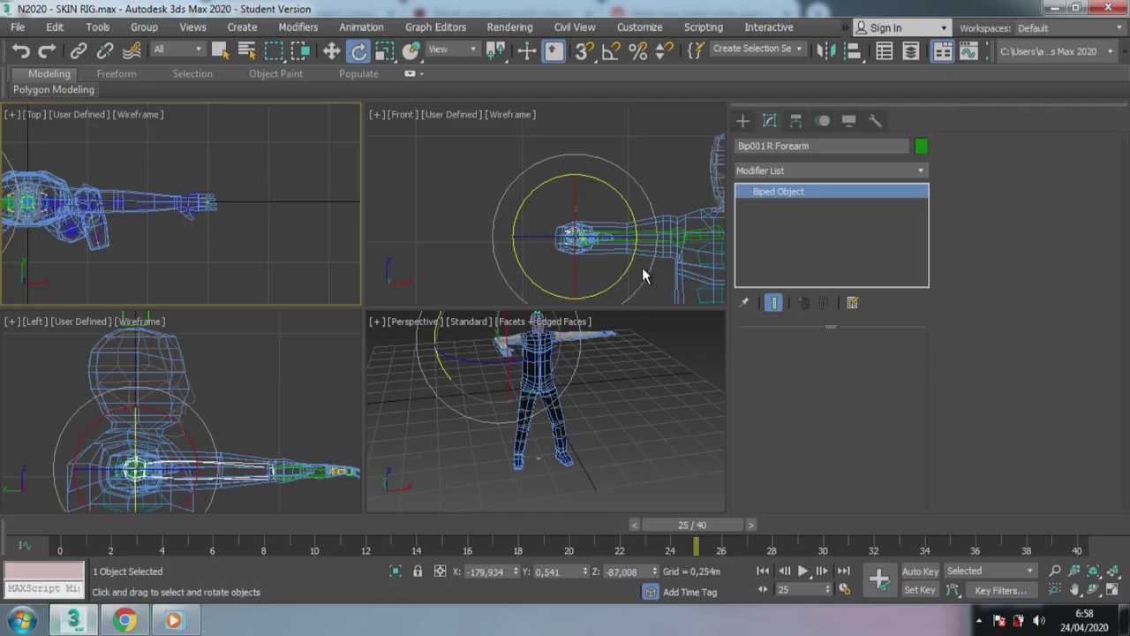
Swing Bip001 R UpperArm down in the Front viewport.
middle_click_drag(449, 164, 546, 225)
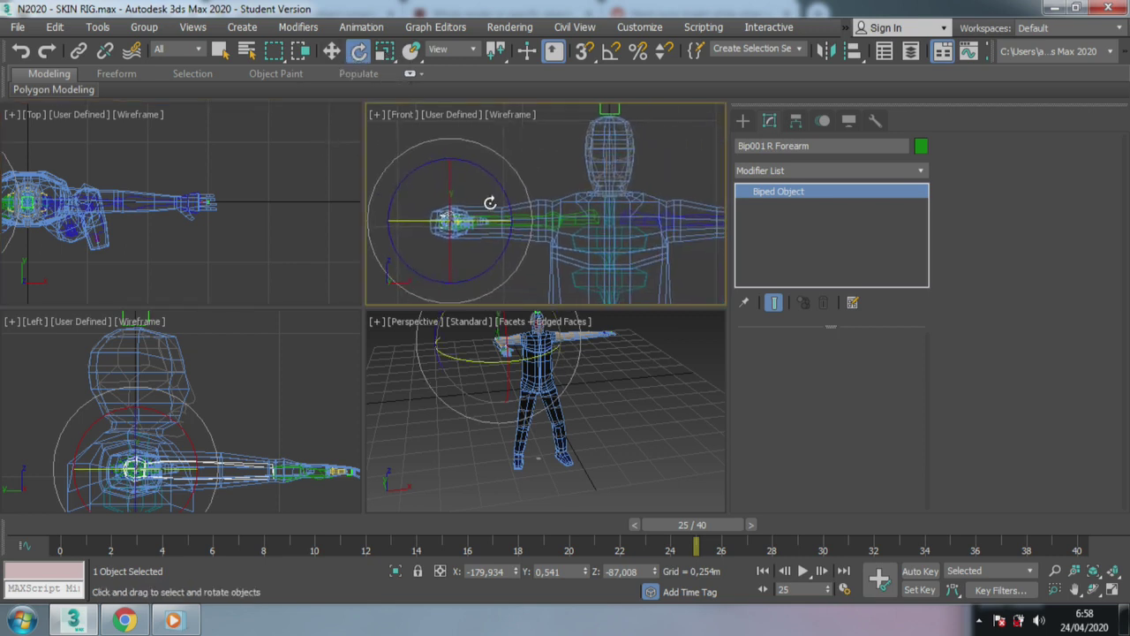
left_click(518, 204)
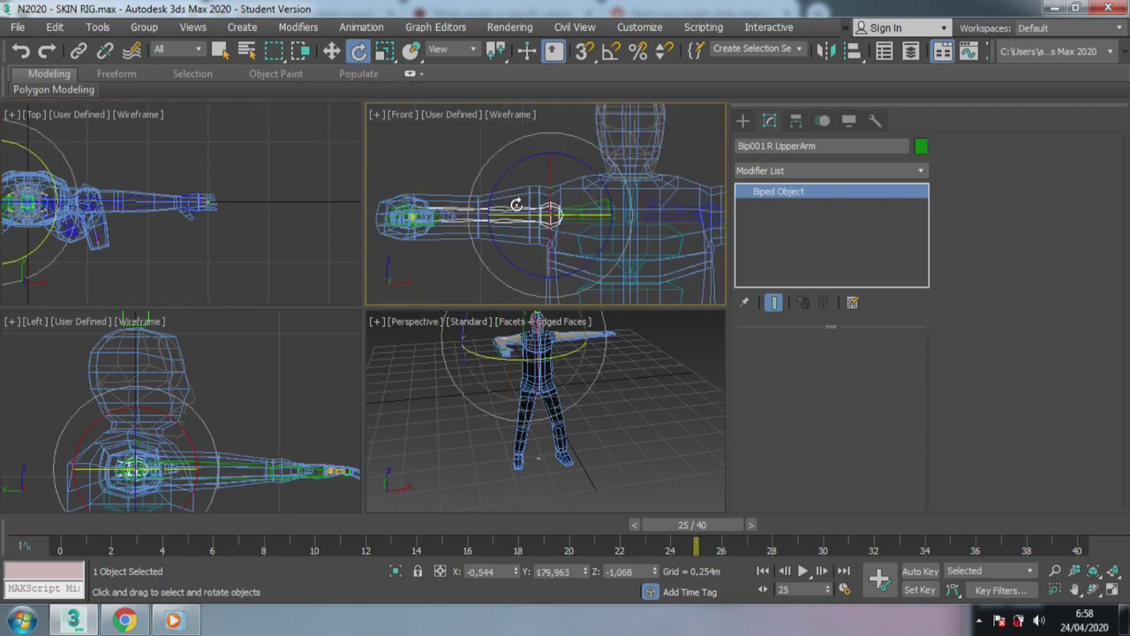
mouse_move(512, 166)
left_mouse_down()
mouse_move(451, 237)
mouse_move(430, 185)
left_mouse_up()
mouse_move(590, 218)
left_mouse_down()
mouse_move(619, 212)
mouse_move(530, 197)
left_mouse_up()
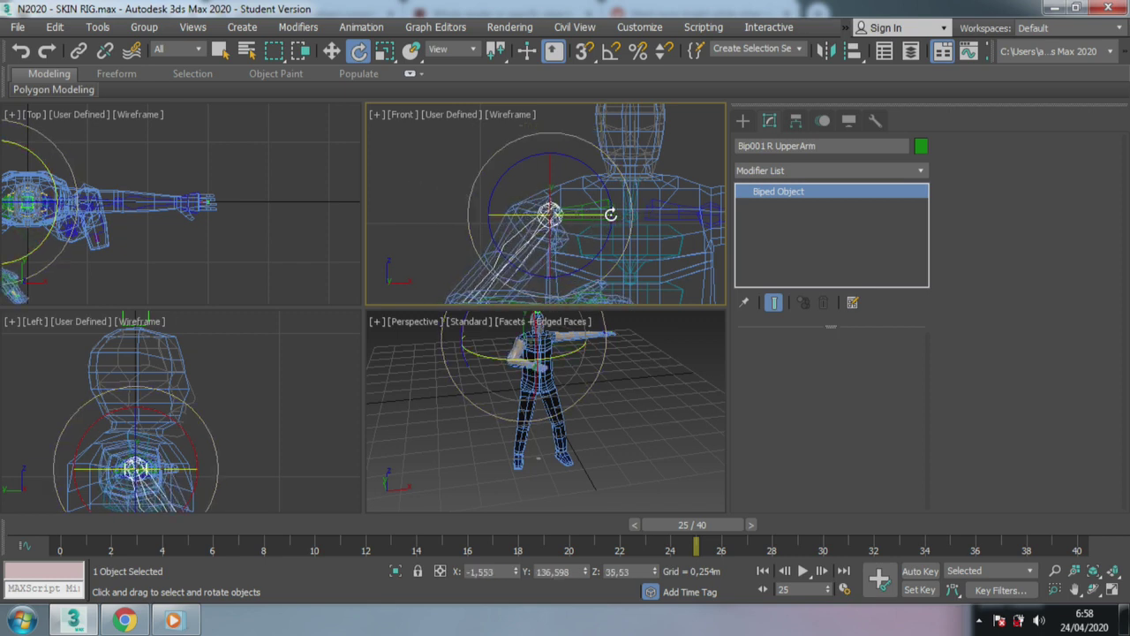
Tilt the Bip001 pelvis sideways in the Front viewport, checking the Sub-Zero sprite reference.
left_click(500, 138)
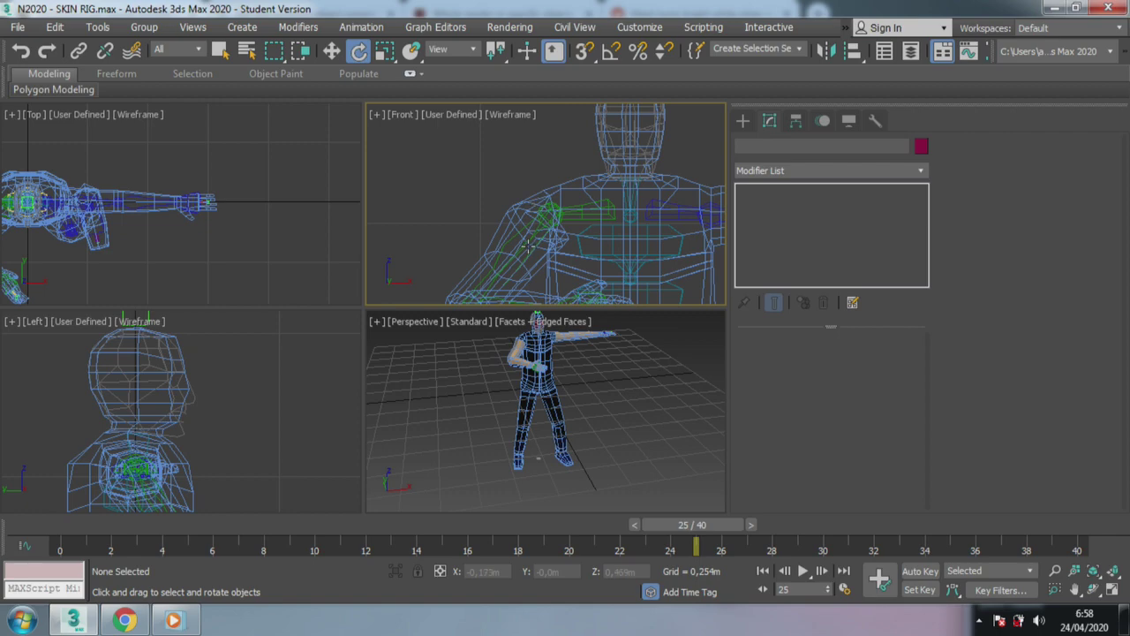
scroll(518, 167, "up", 2)
scroll(494, 167, "up", 2)
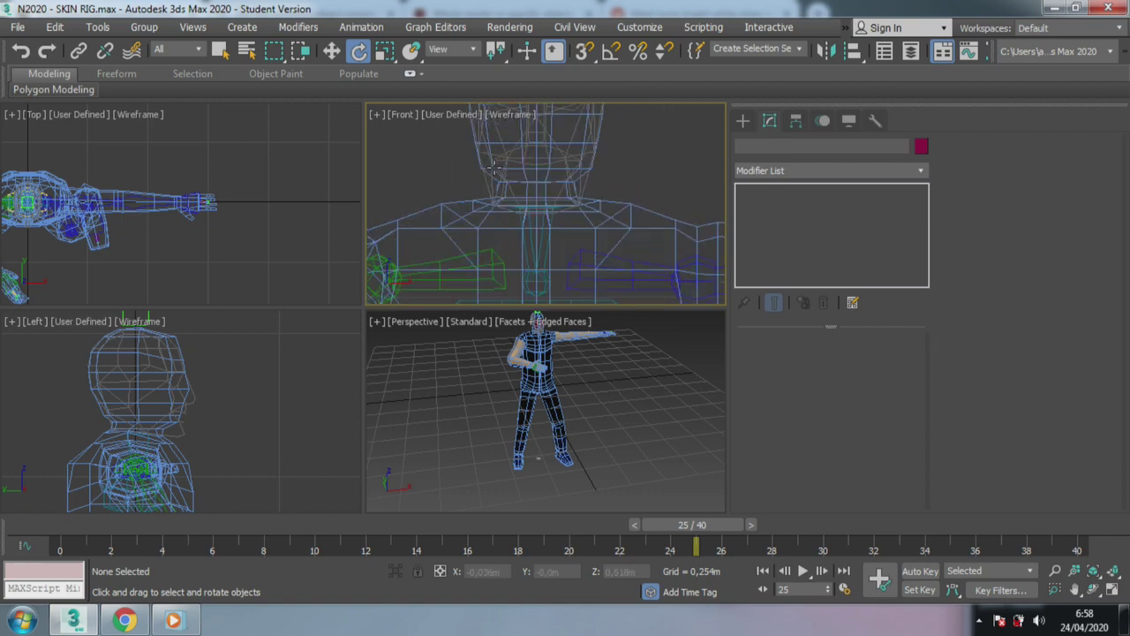
left_click(557, 154)
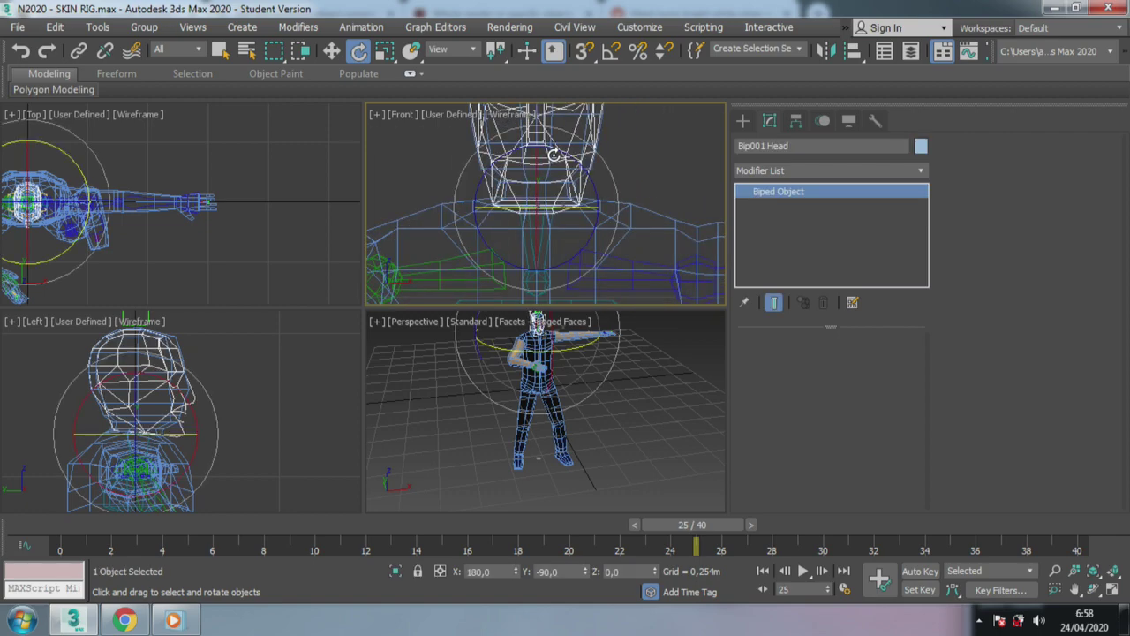
scroll(557, 155, "down", 3)
scroll(503, 203, "up", 3)
scroll(508, 177, "down", 1)
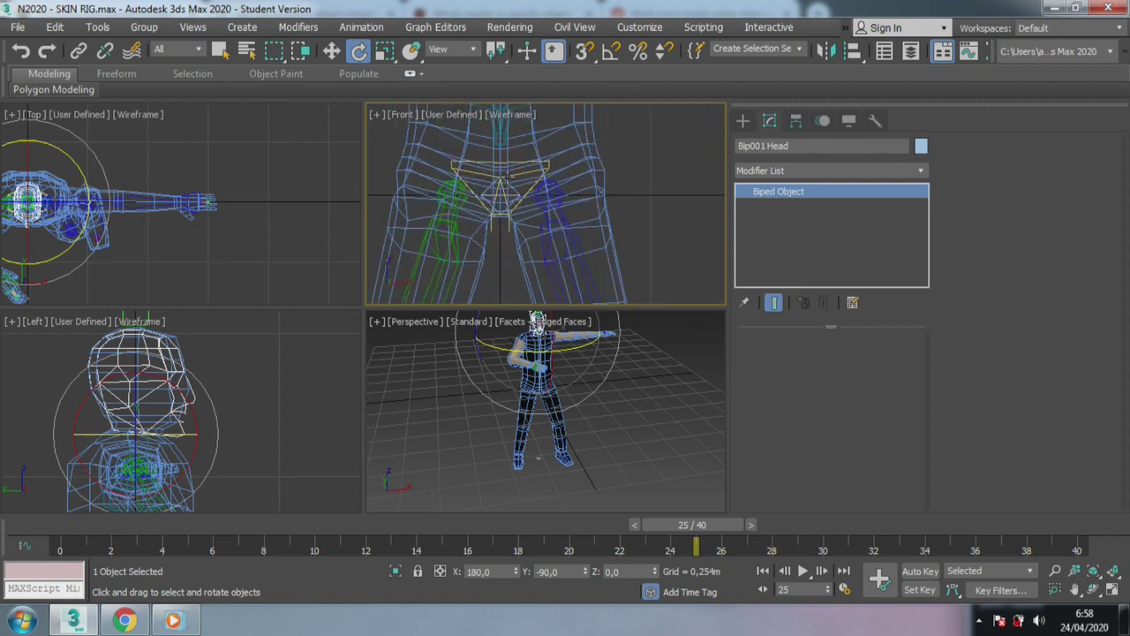
scroll(508, 190, "up", 2)
left_click(500, 234)
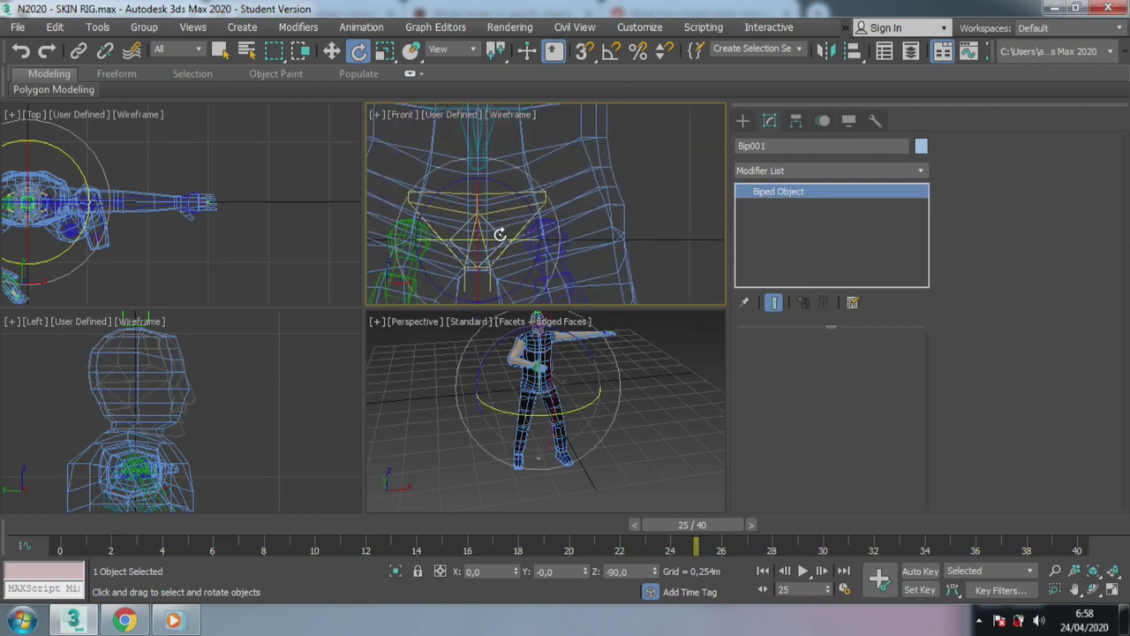
left_click(125, 620)
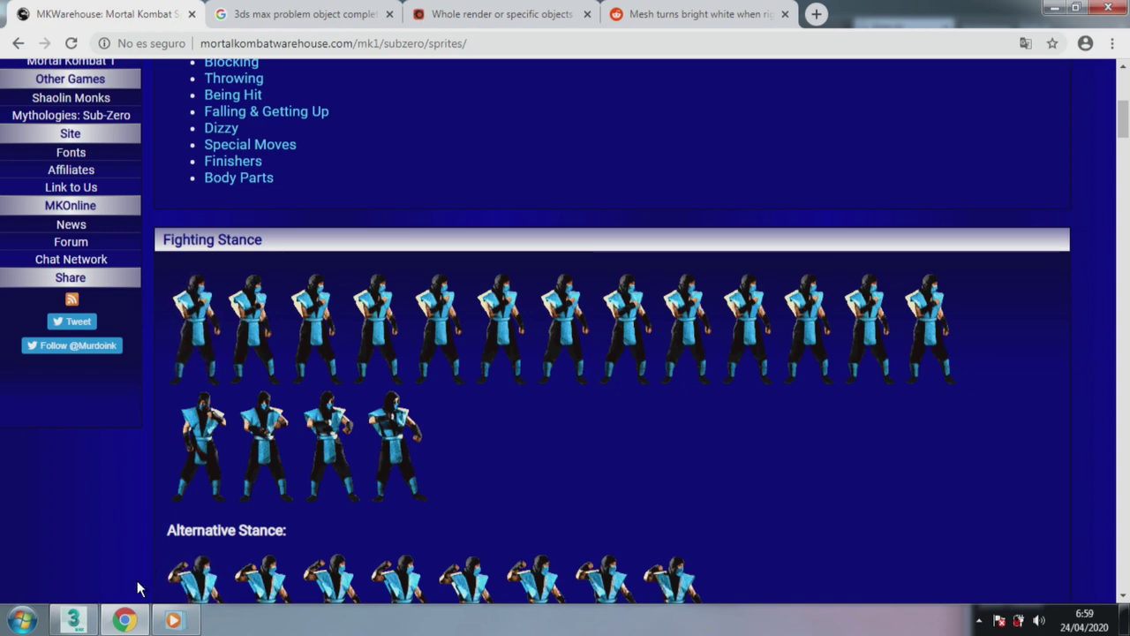
left_click(87, 621)
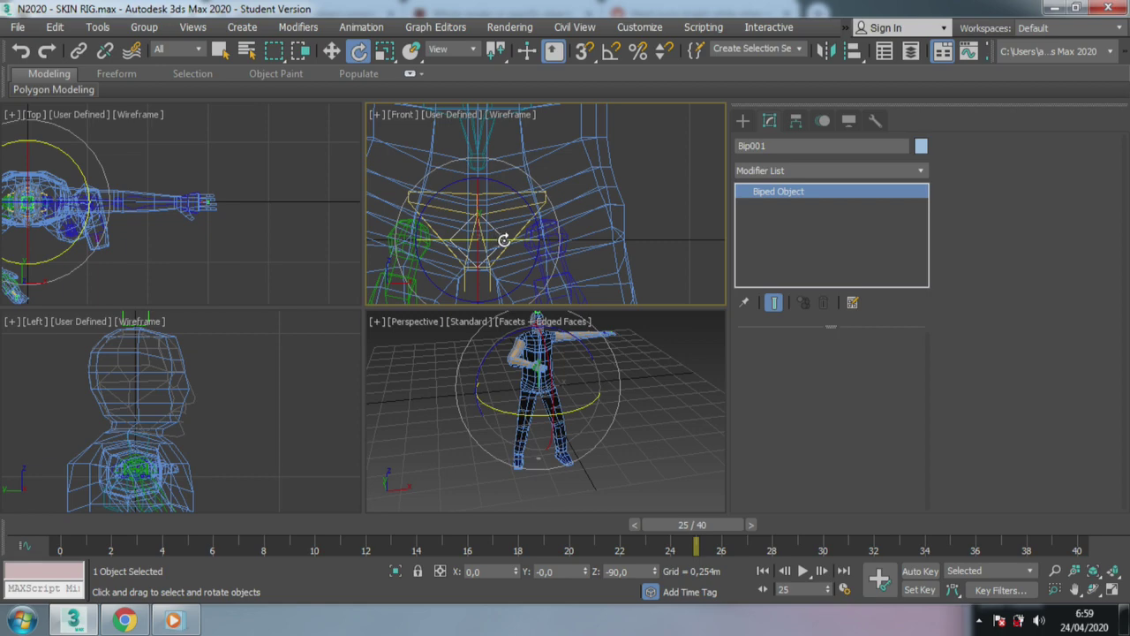
left_click_drag(504, 240, 520, 244)
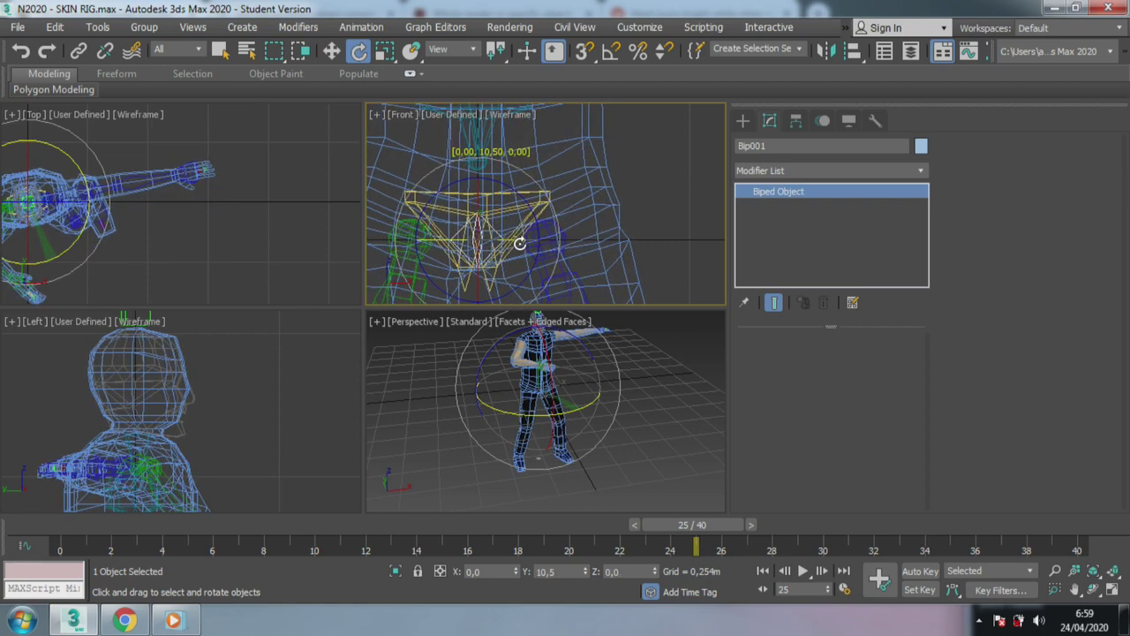
Frame the upper torso and arm and compare them with the fighting stance reference.
scroll(631, 219, "down", 2)
scroll(581, 239, "down", 2)
scroll(585, 232, "up", 2)
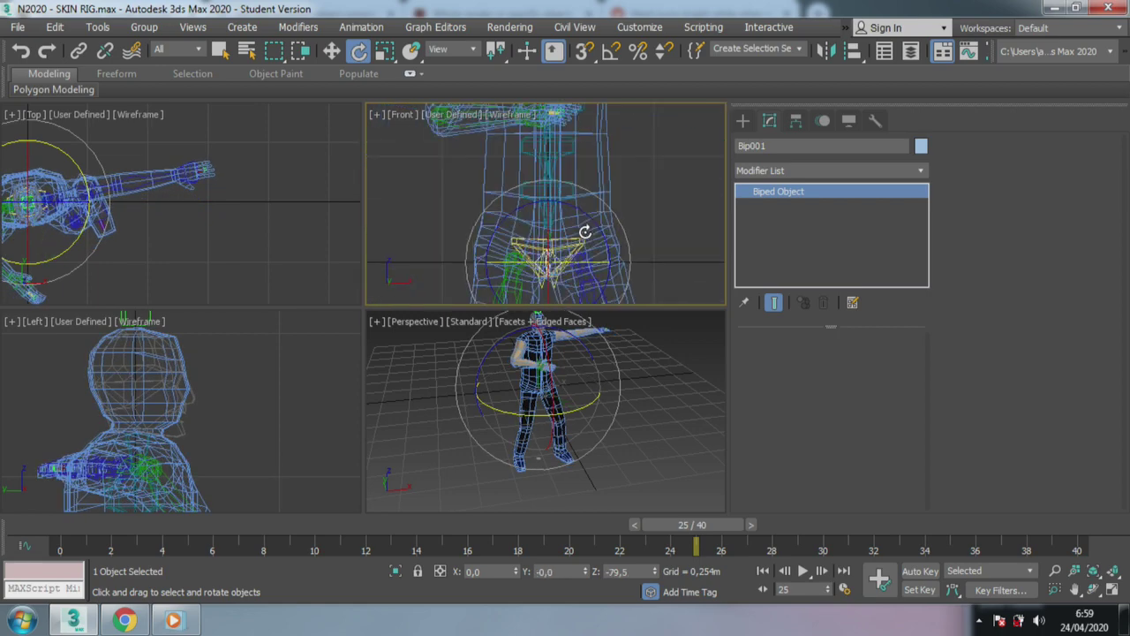
middle_click_drag(585, 233, 578, 285)
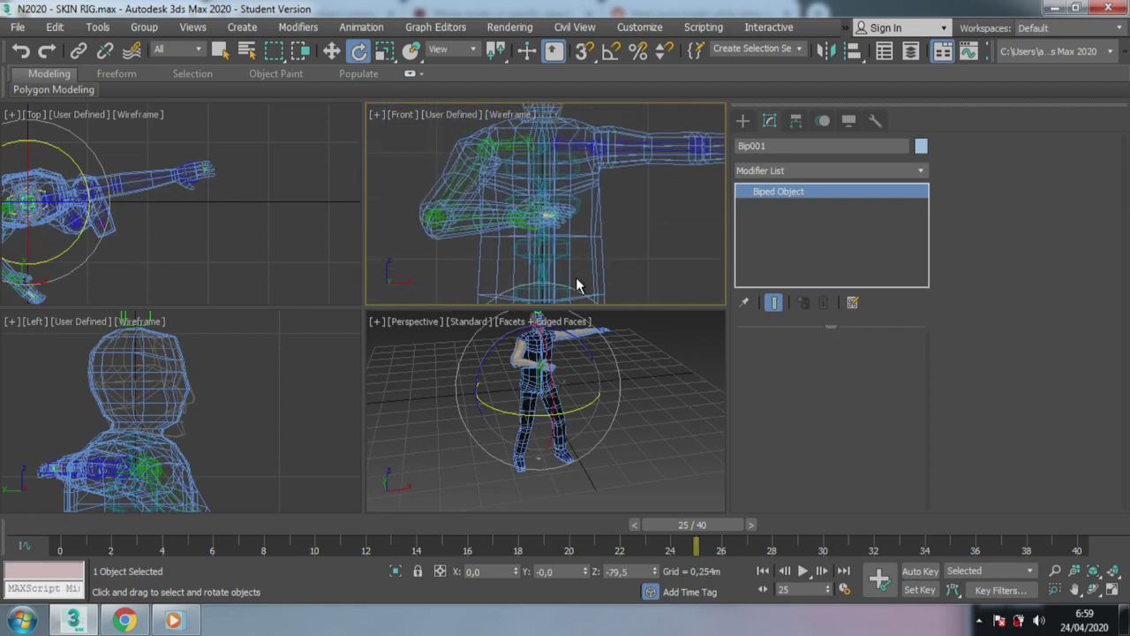
left_click(125, 620)
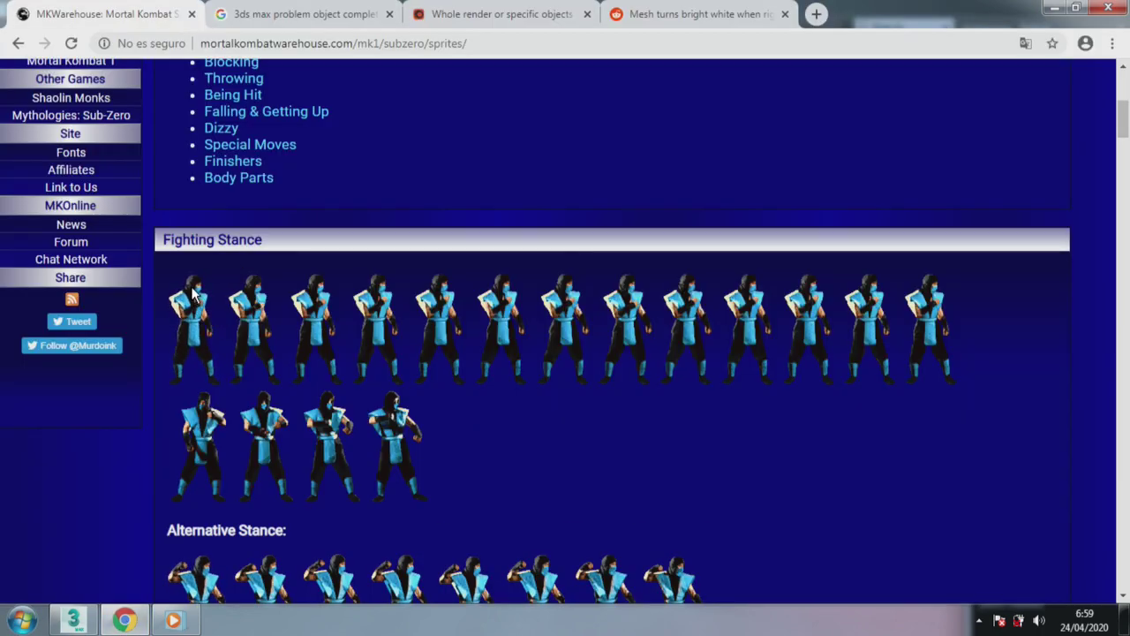
left_click(87, 620)
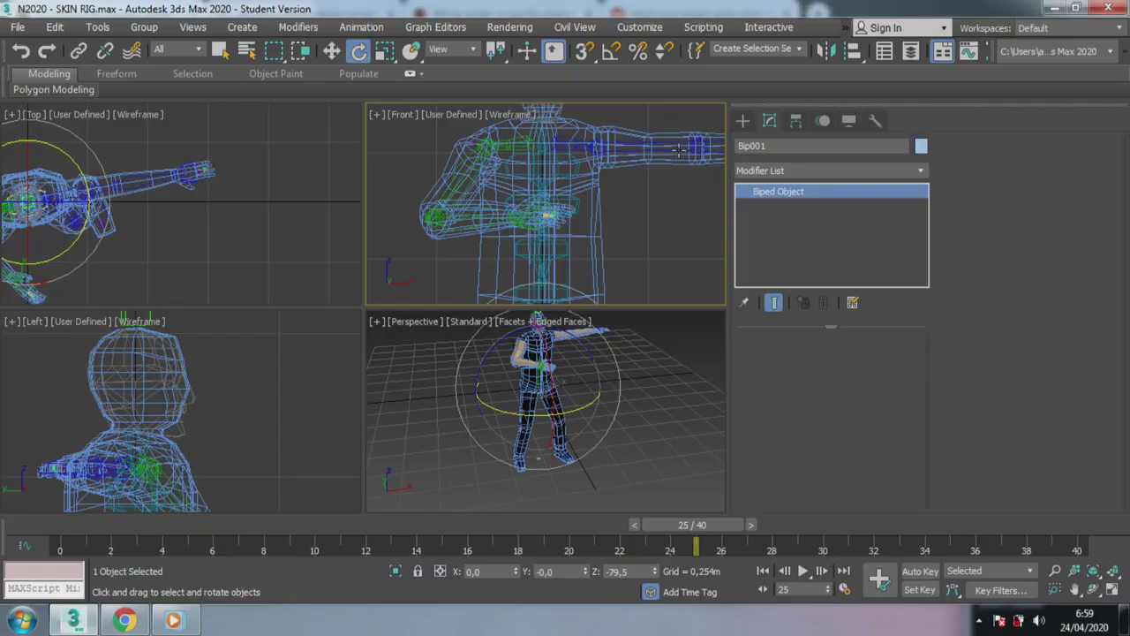
Select Bip001 Head and turn it to match the stance.
scroll(529, 193, "up", 2)
scroll(528, 192, "up", 2)
scroll(528, 193, "up", 2)
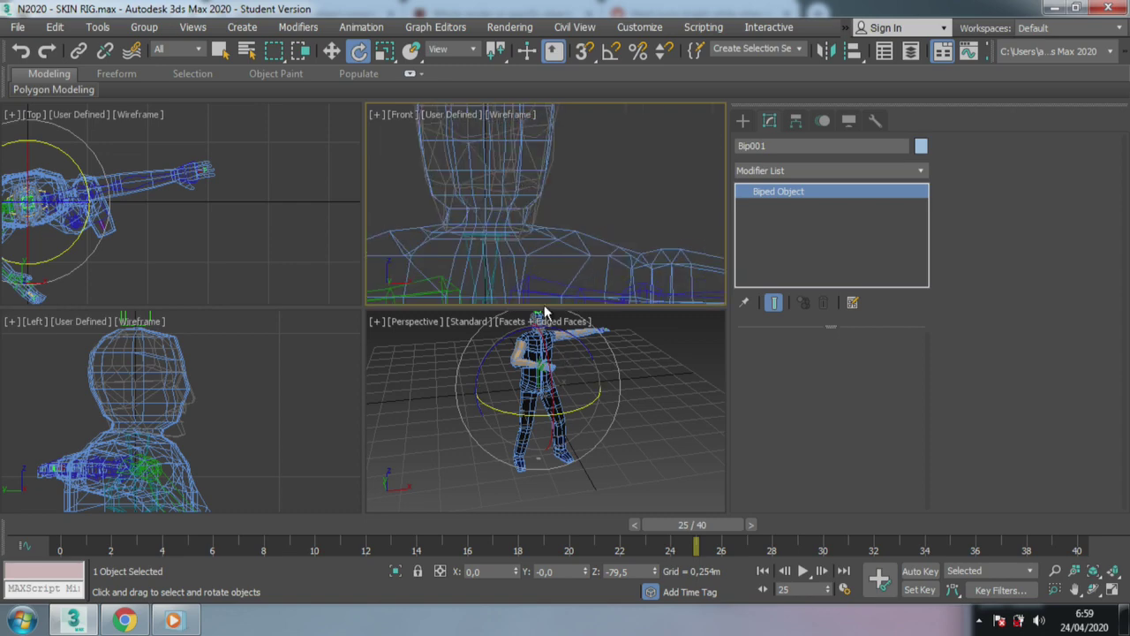
scroll(560, 207, "up", 2)
scroll(560, 206, "up", 2)
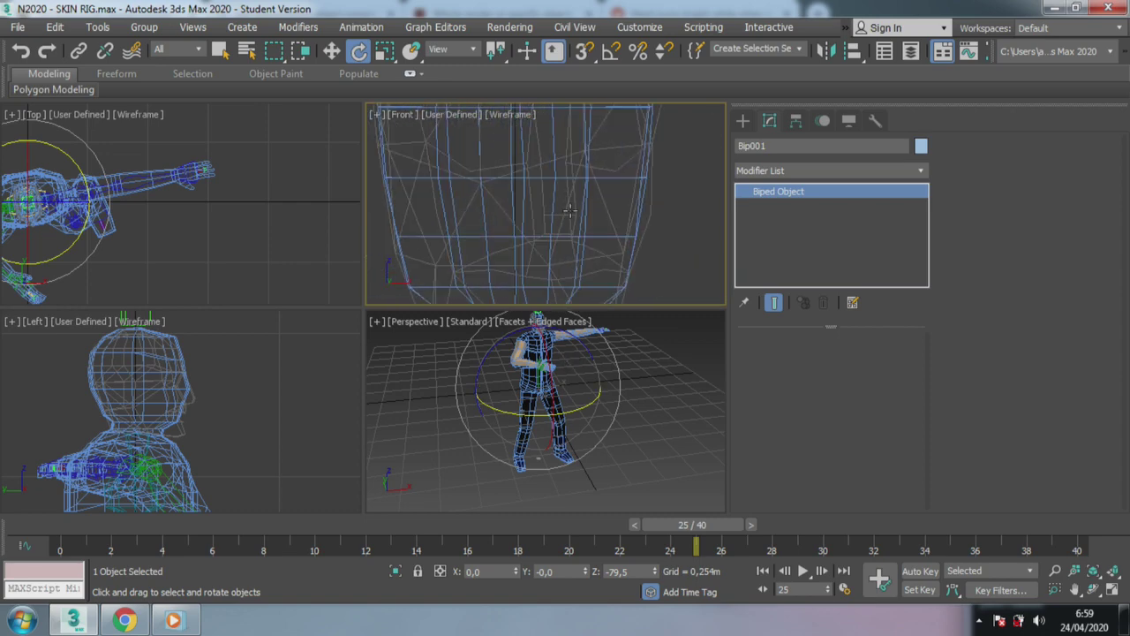
left_click(570, 210)
scroll(570, 211, "down", 2)
scroll(570, 212, "down", 2)
scroll(573, 262, "down", 2)
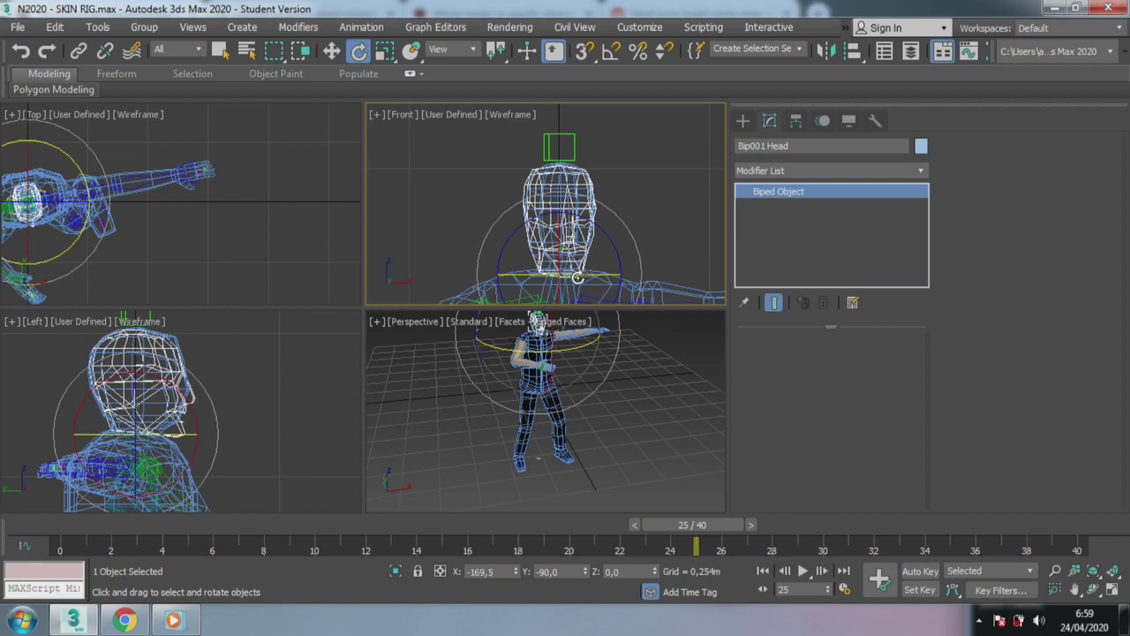
left_click_drag(578, 278, 645, 316)
middle_click_drag(650, 221, 515, 96)
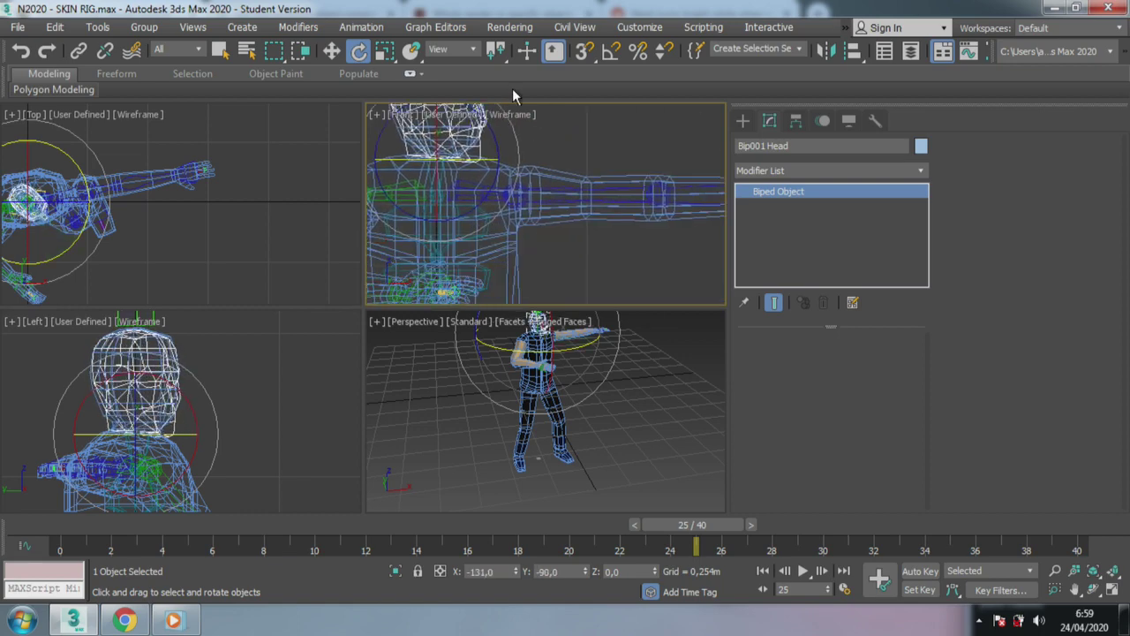
scroll(527, 166, "down", 3)
Clear the selection and save the scene.
left_click(547, 156)
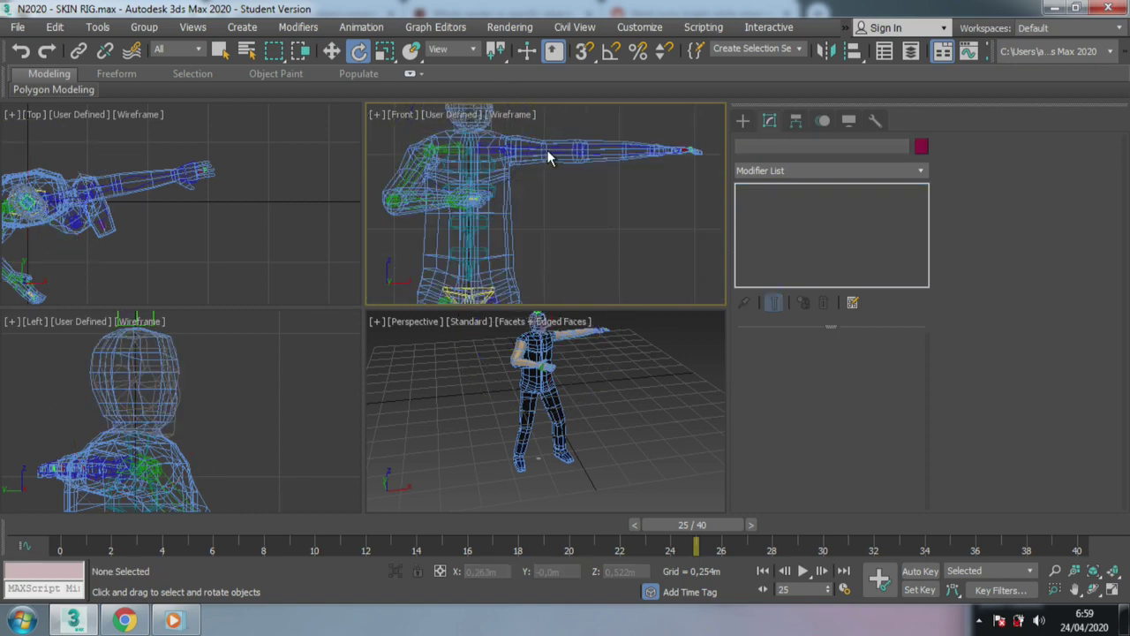
left_click(16, 27)
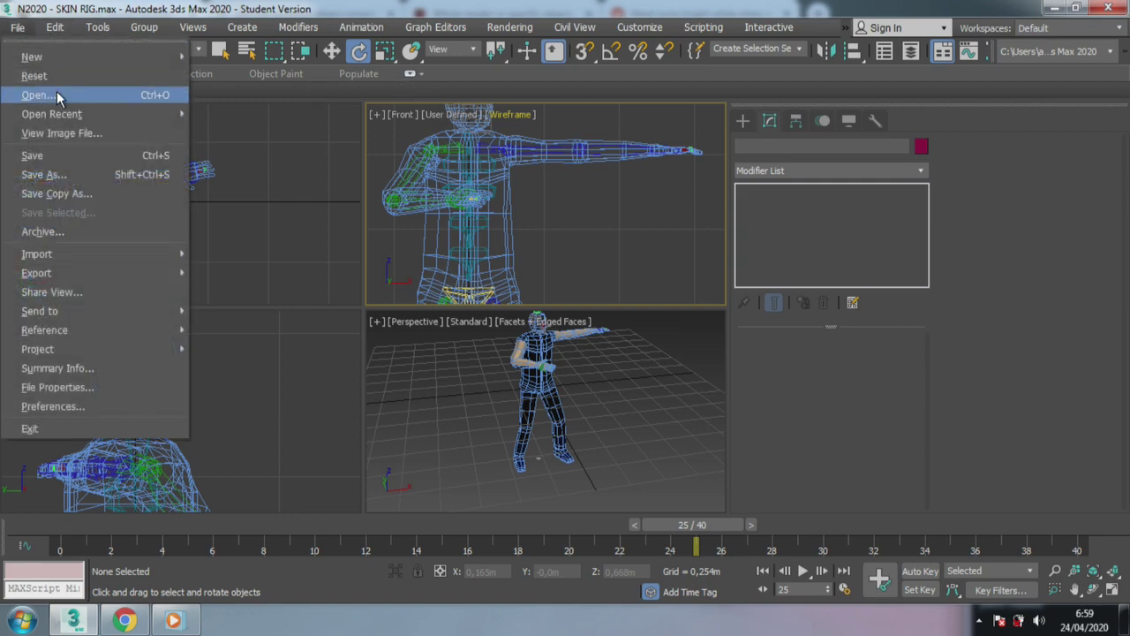
left_click(70, 151)
Try lowering the left upper arm, then undo twice back to the horizontal arm.
scroll(552, 186, "up", 2)
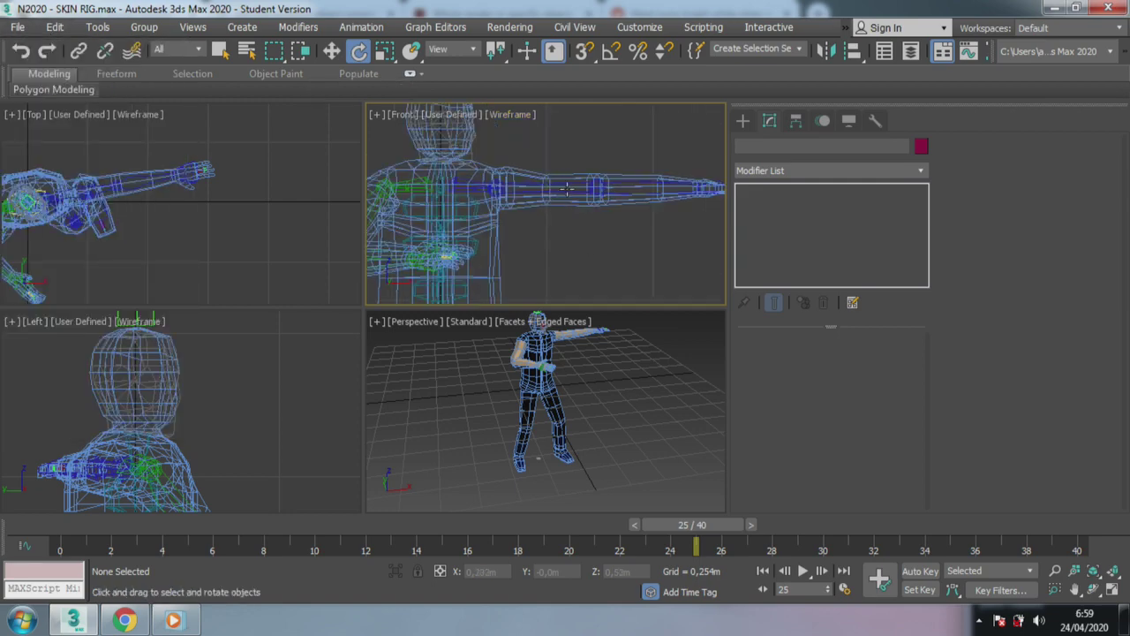
left_click(567, 187)
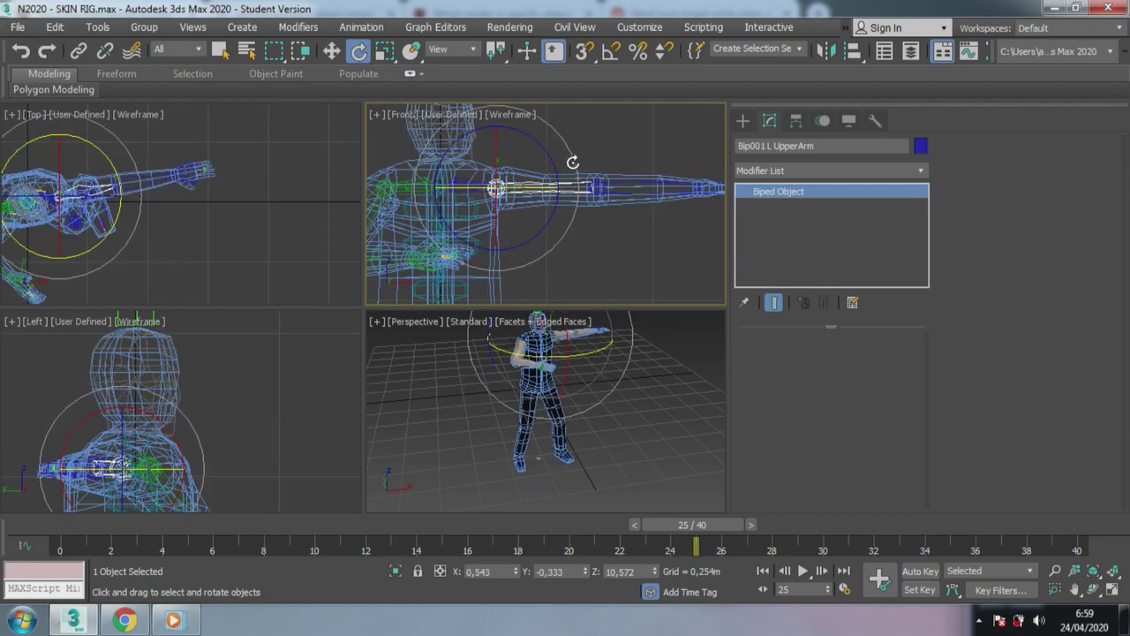
left_click_drag(572, 163, 575, 270)
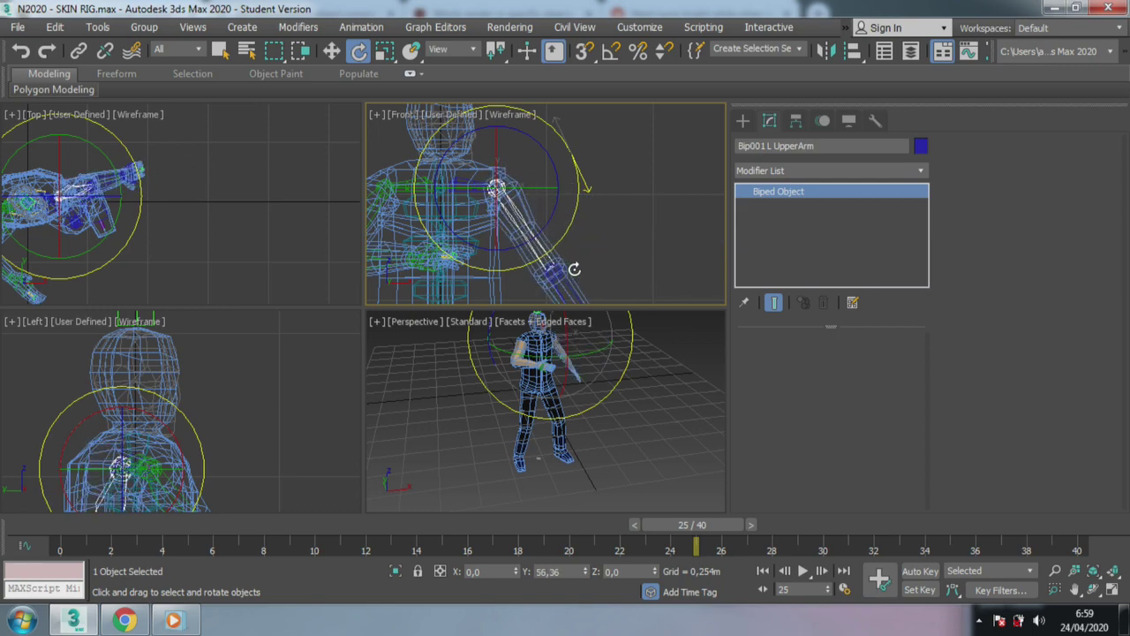
left_click(142, 616)
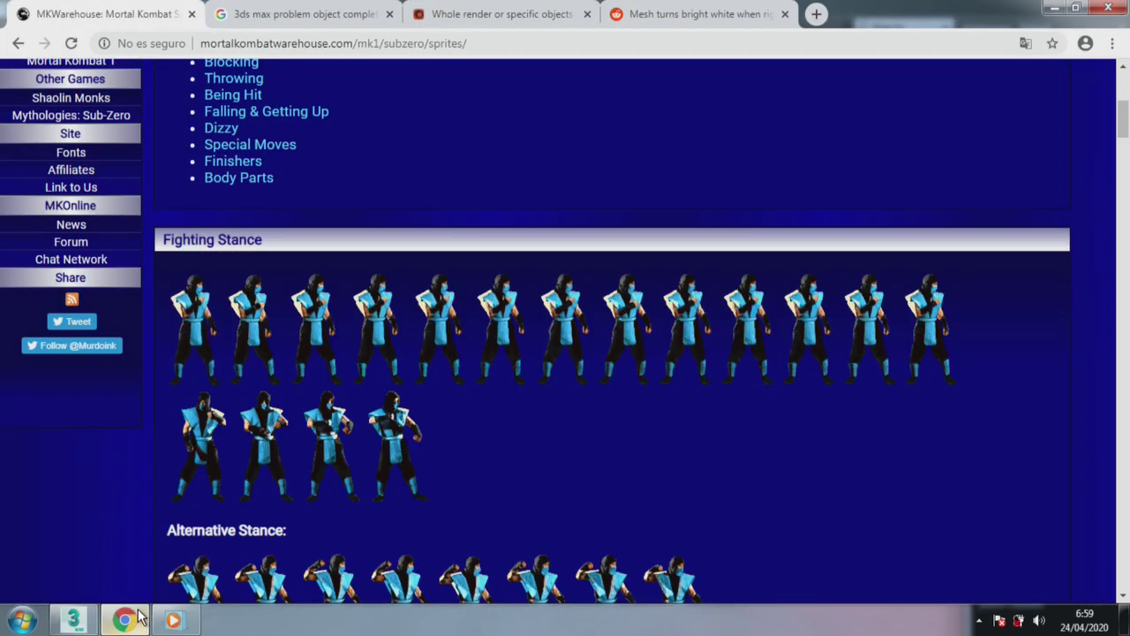
left_click(143, 613)
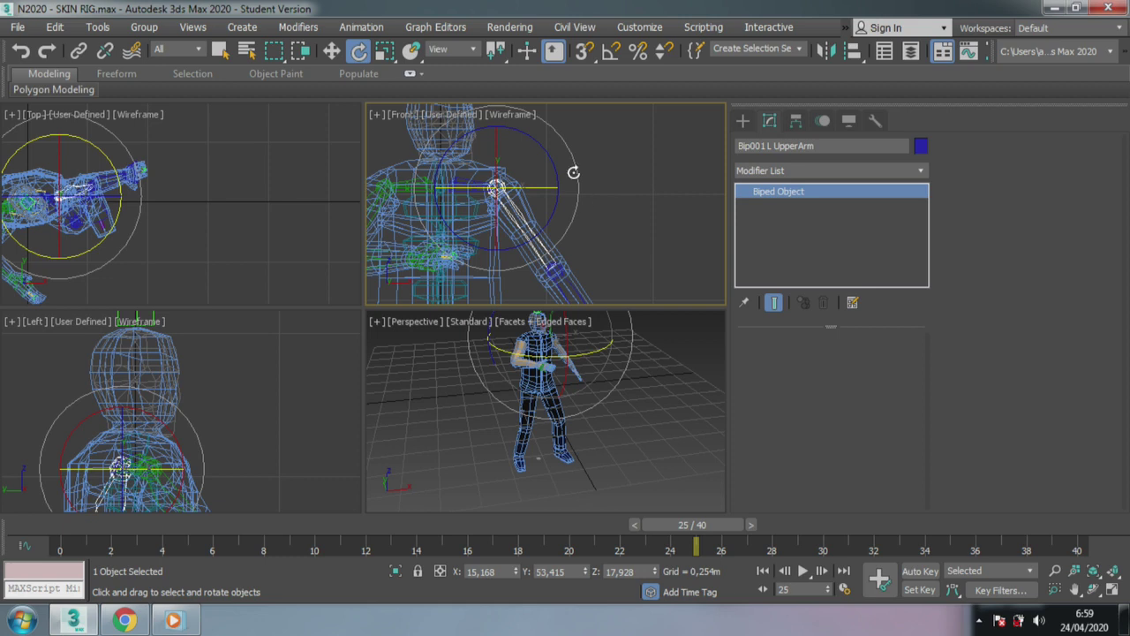
left_click_drag(573, 173, 536, 232)
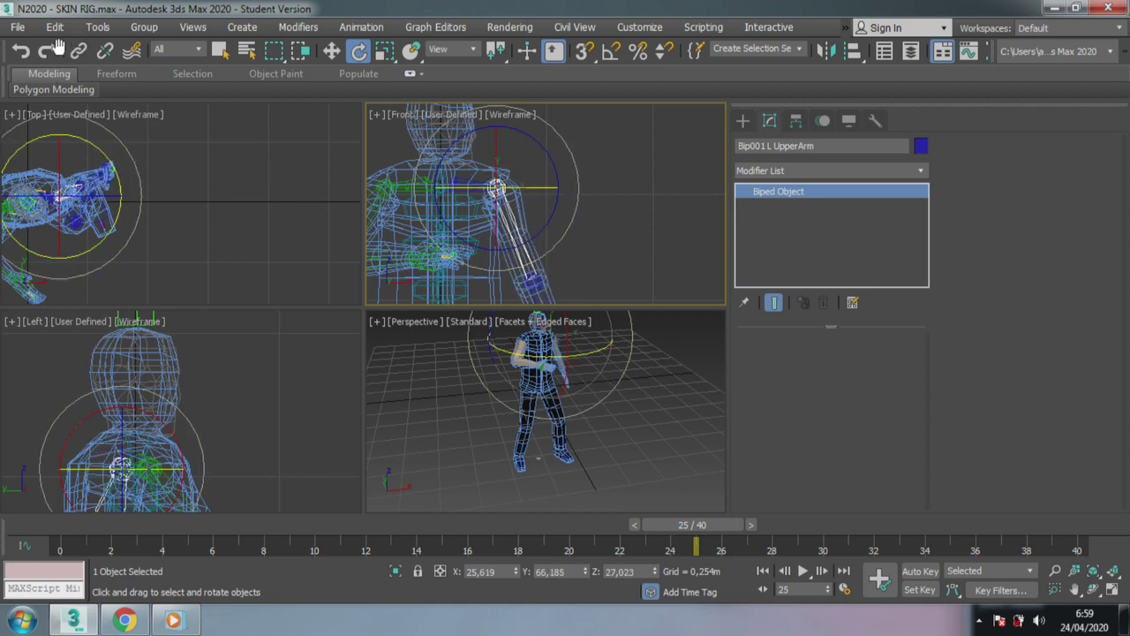
left_click(22, 53)
left_click(23, 54)
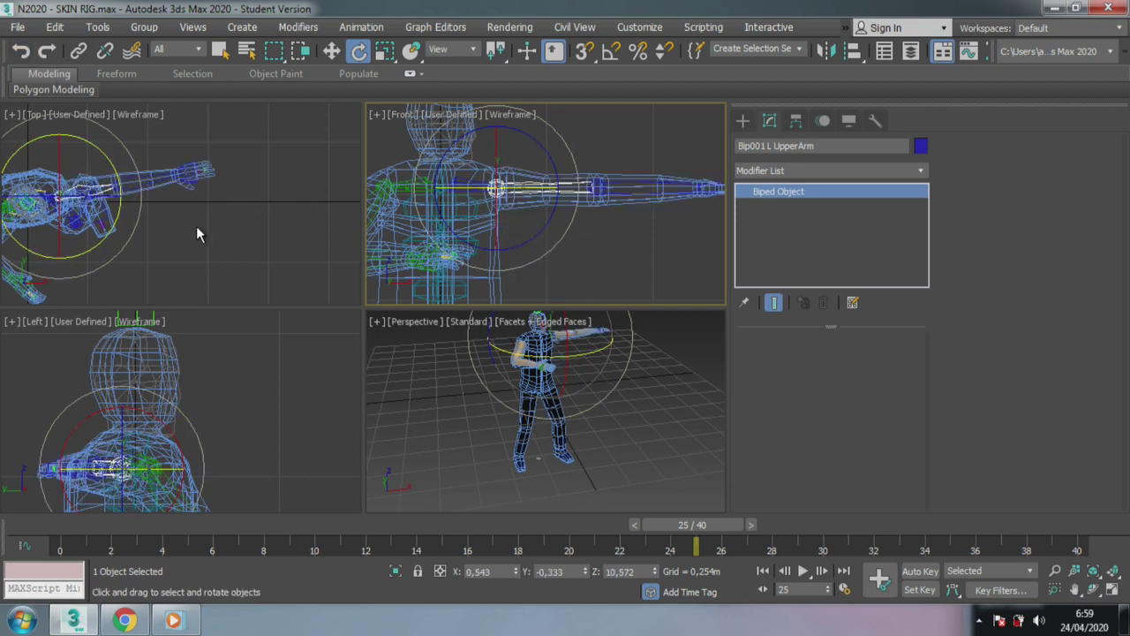
Level the left forearm with the arm and rotate the left hand, checking the sprite reference.
scroll(197, 234, "up", 2)
scroll(129, 176, "up", 2)
left_click(137, 176)
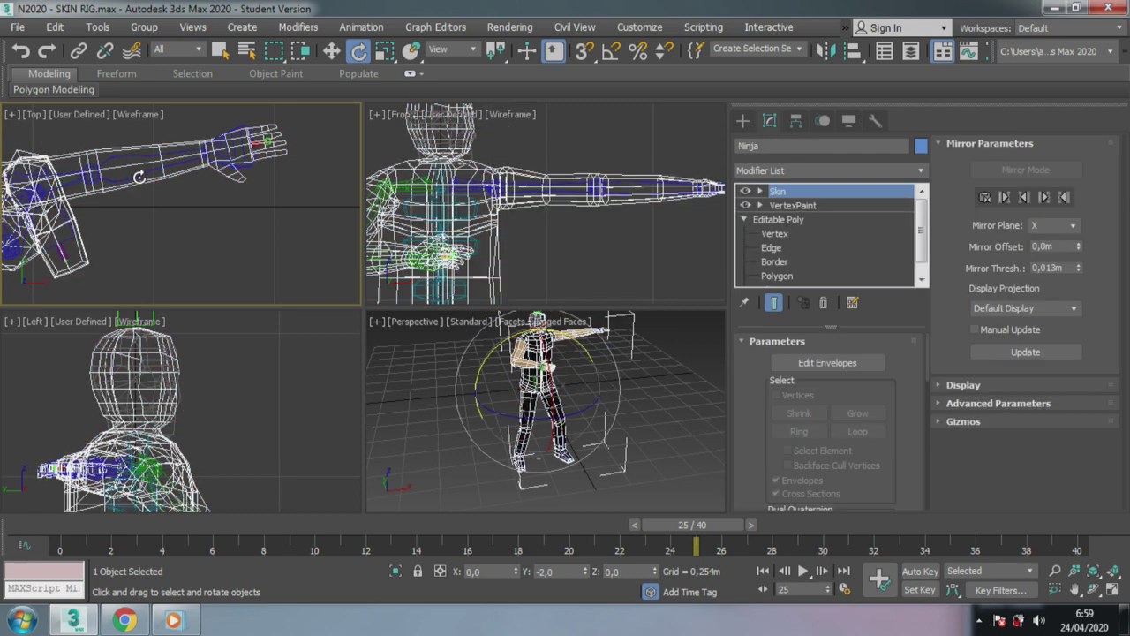
left_click(138, 176)
left_click_drag(171, 191, 171, 217)
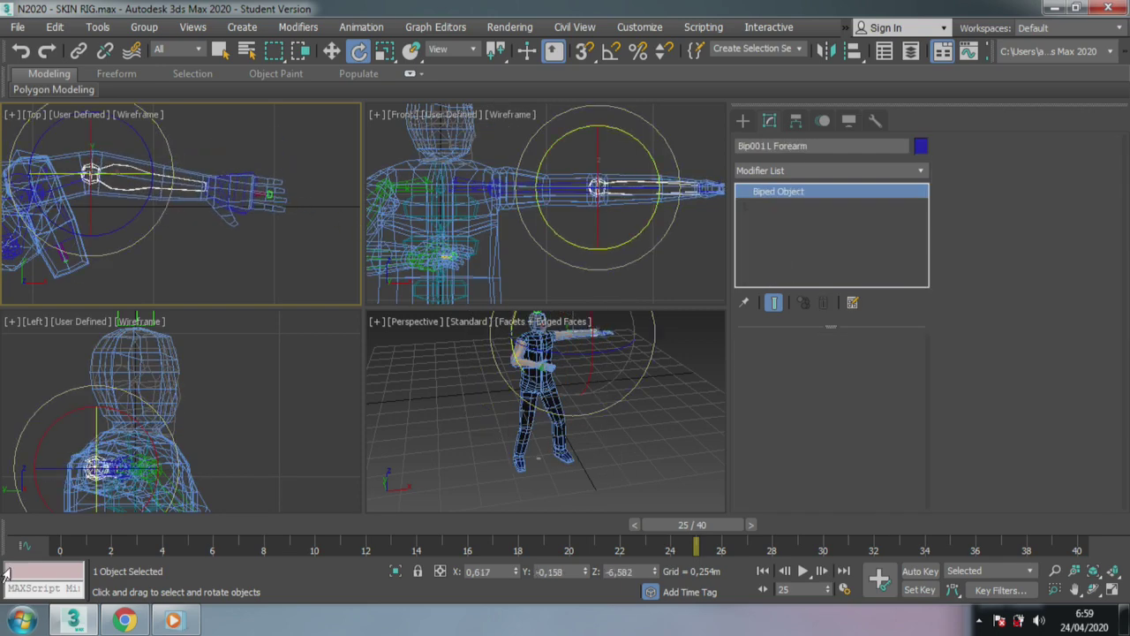
left_click(88, 625)
left_click(88, 625)
left_click(126, 622)
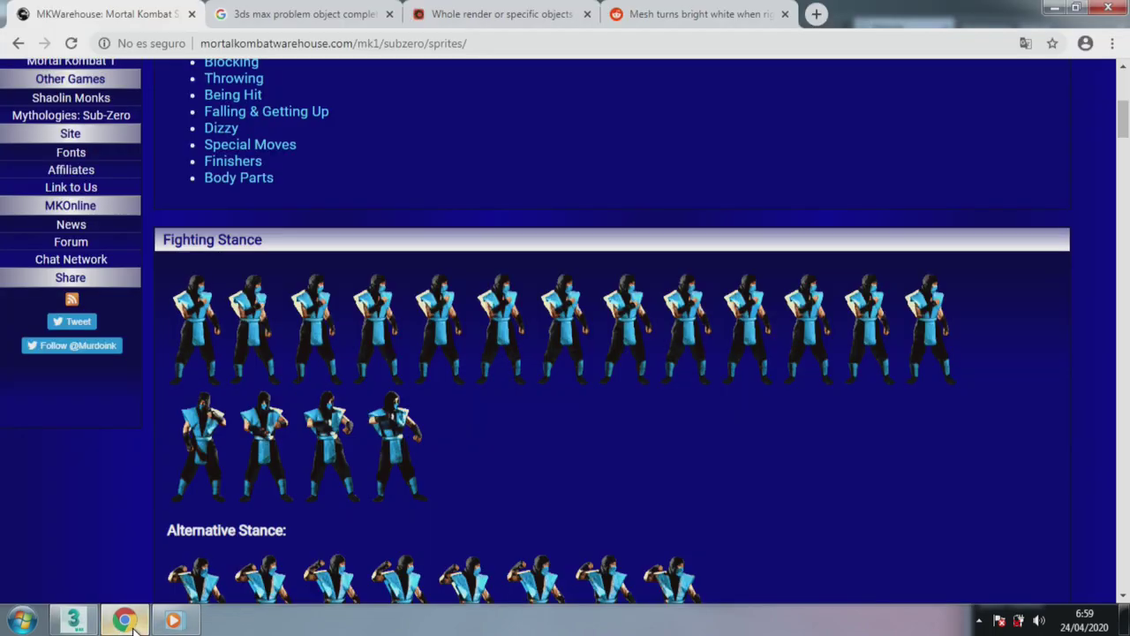
left_click(129, 622)
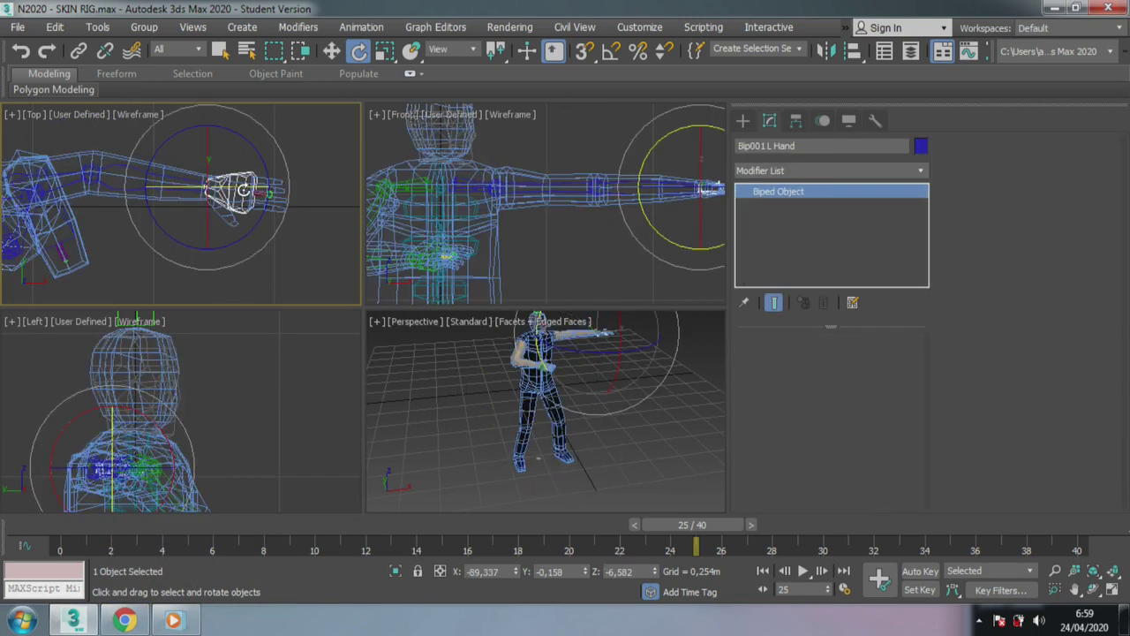
left_click_drag(244, 189, 258, 183)
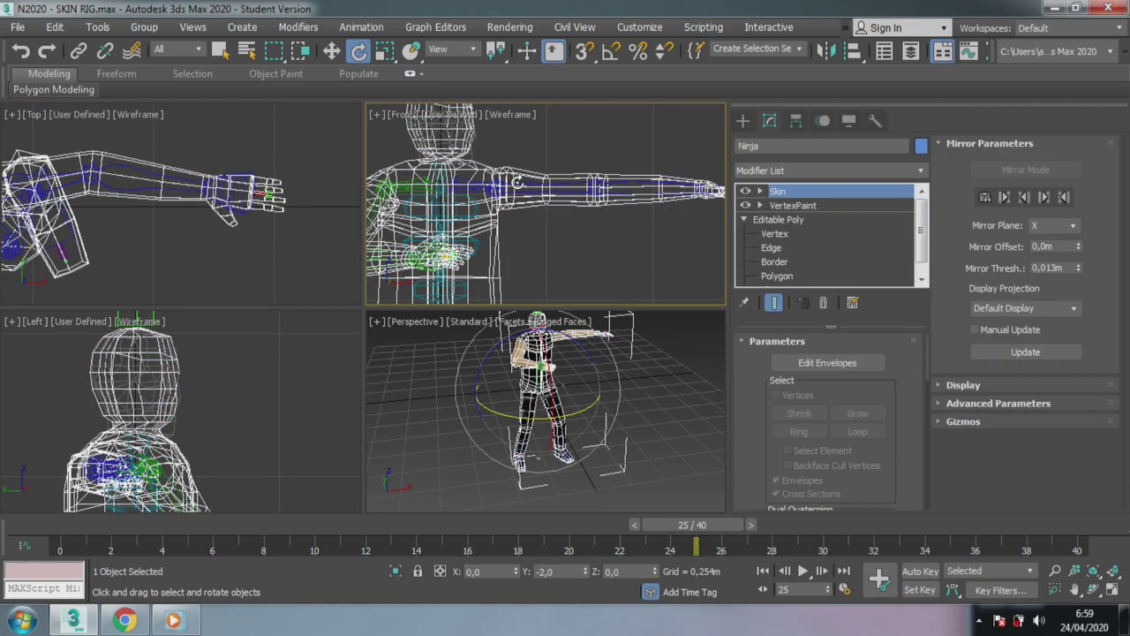
Swing the left arm down at the shoulder and compare the pose with the sprite reference.
left_click_drag(573, 162, 575, 260)
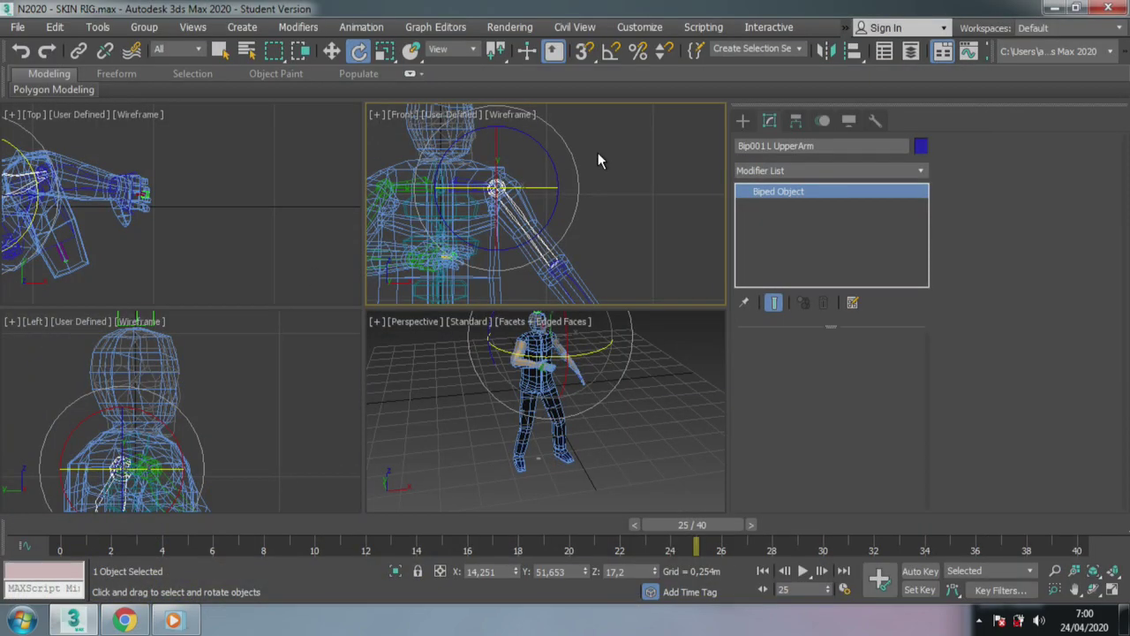
left_click_drag(515, 190, 549, 193)
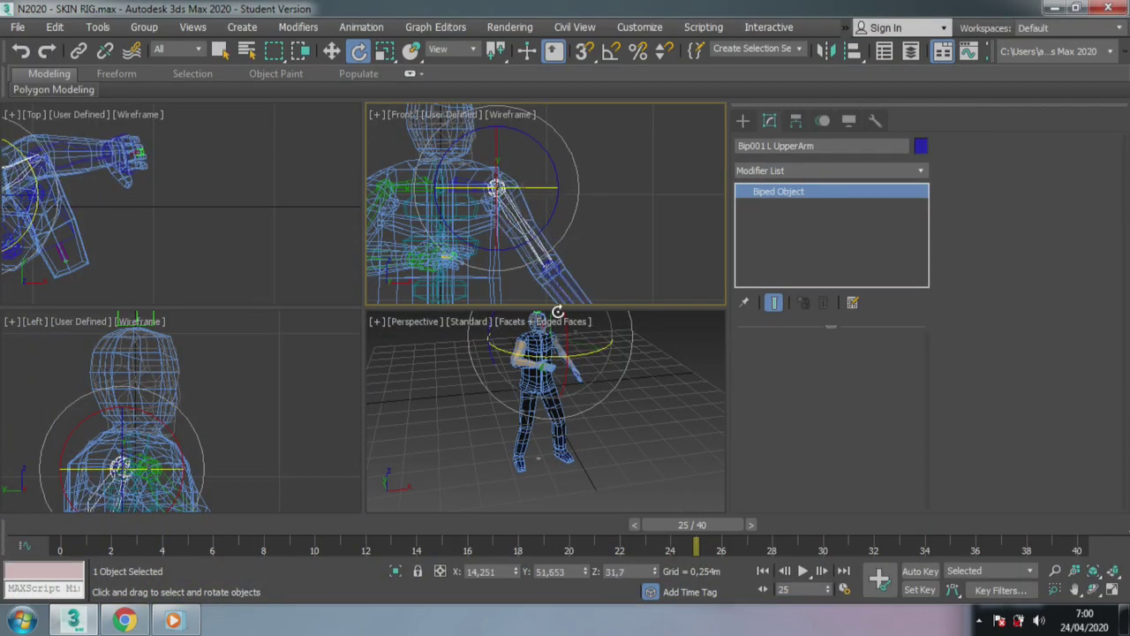
mouse_move(534, 435)
middle_mouse_down("alt")
mouse_move(550, 454)
mouse_move(537, 492)
mouse_move(585, 418)
middle_mouse_up("alt")
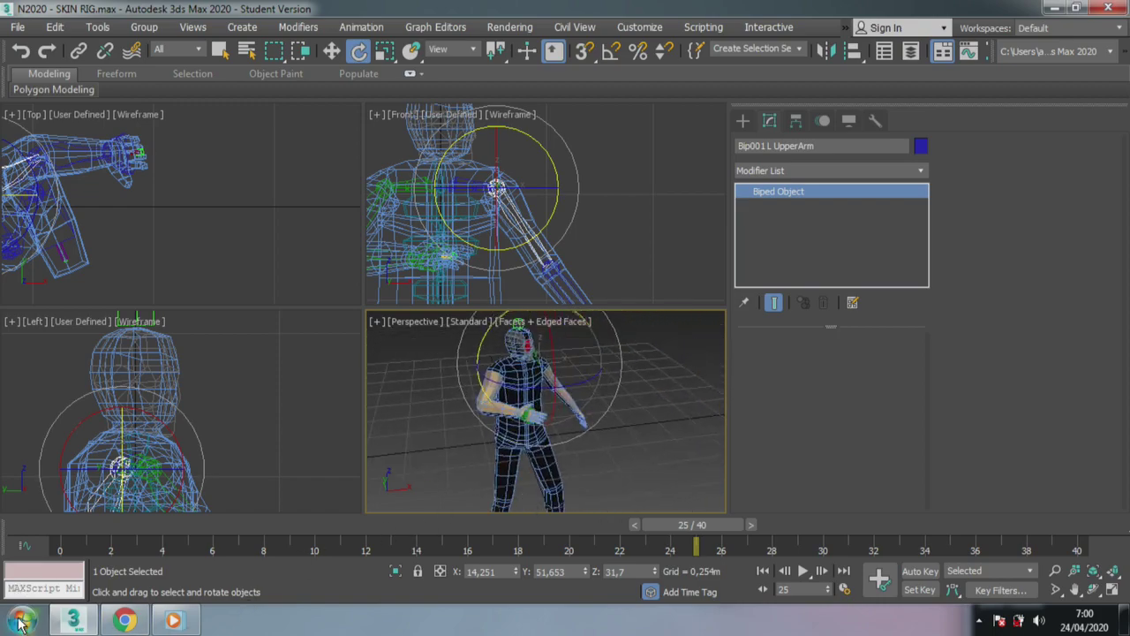
left_click(132, 622)
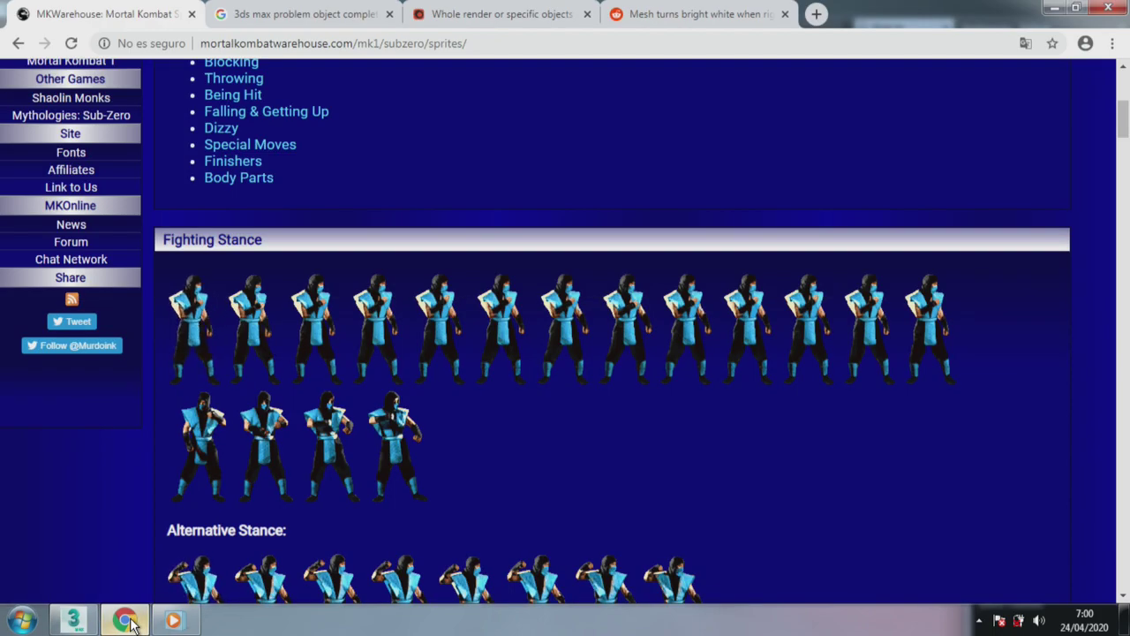
left_click(130, 623)
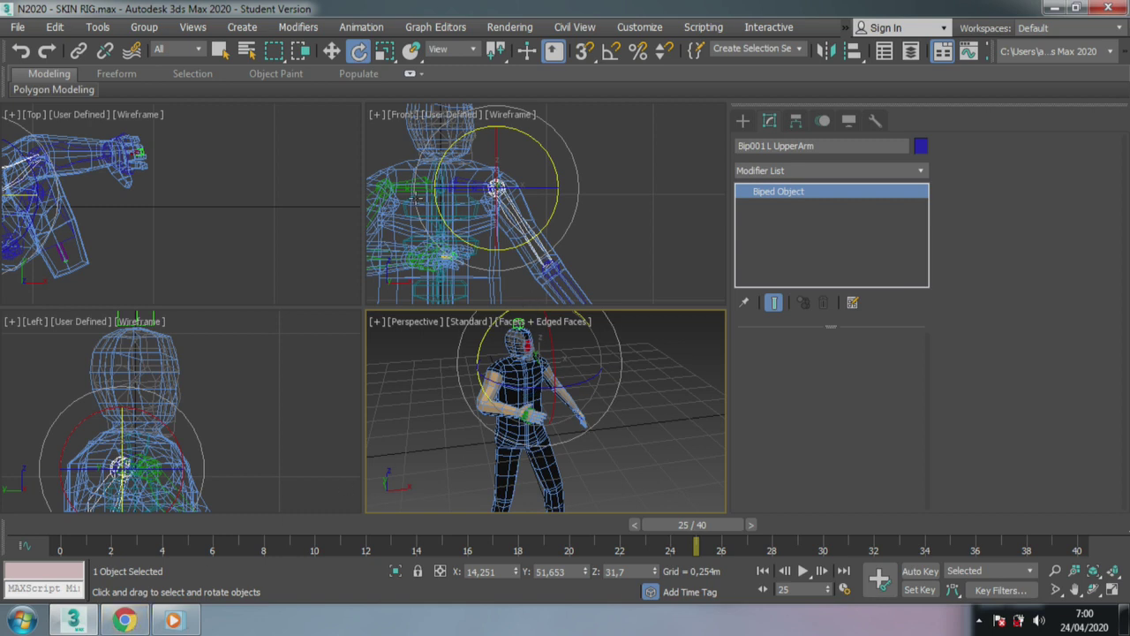
scroll(415, 198, "up", 5)
scroll(437, 184, "up", 2)
Rotate Bip001 R UpperArm to hang straight down, then select the right forearm.
left_click(456, 181)
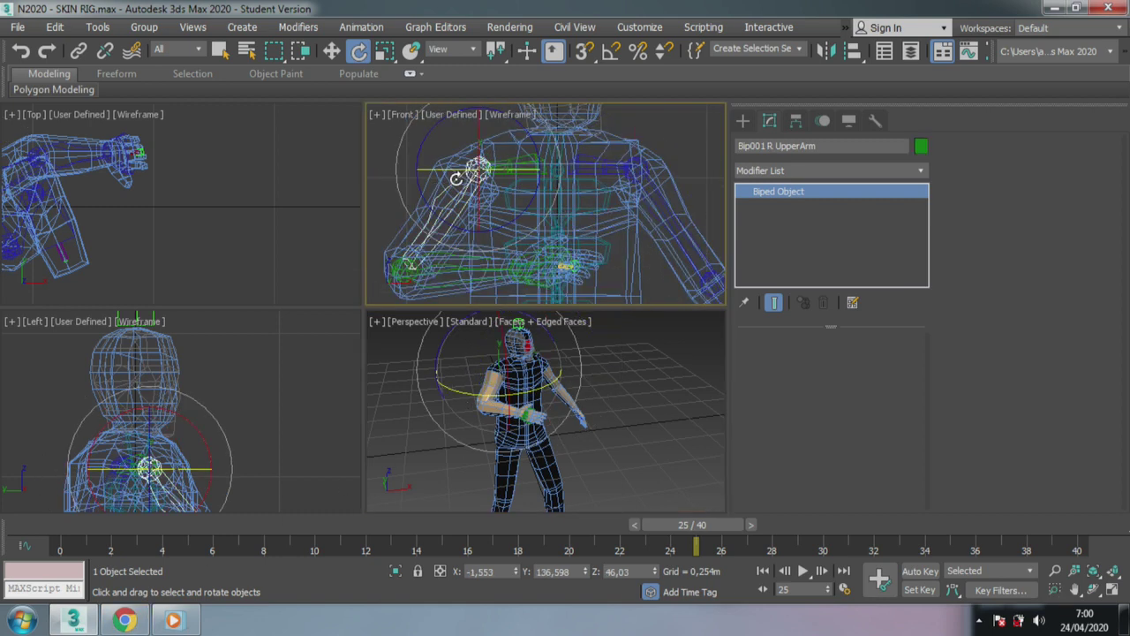
left_click_drag(483, 212, 484, 207)
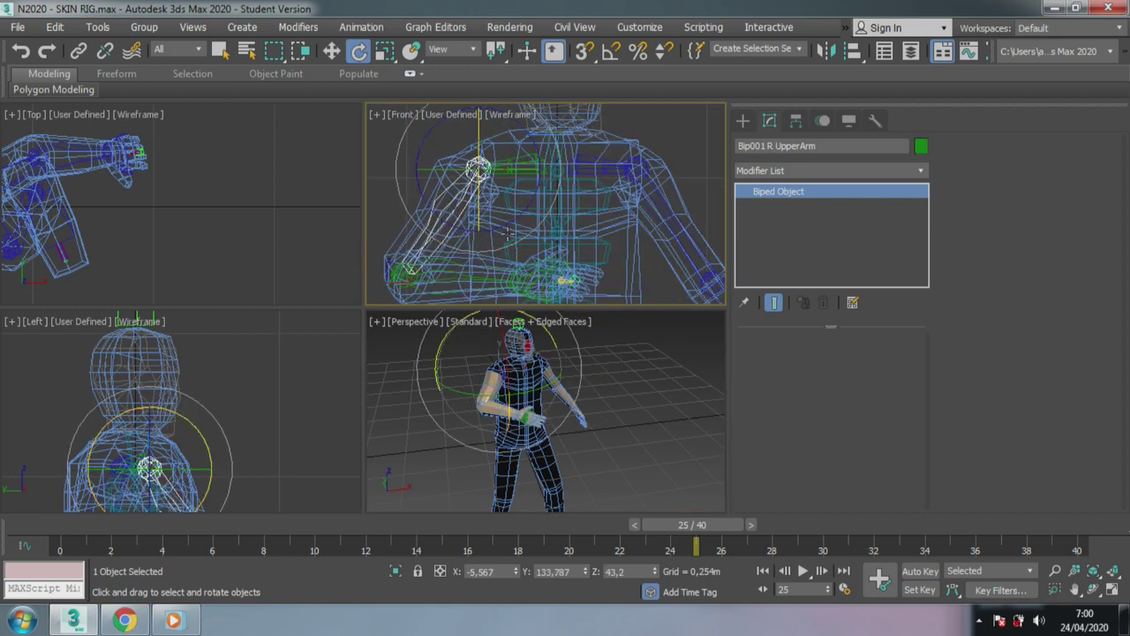
left_click_drag(488, 250, 526, 206)
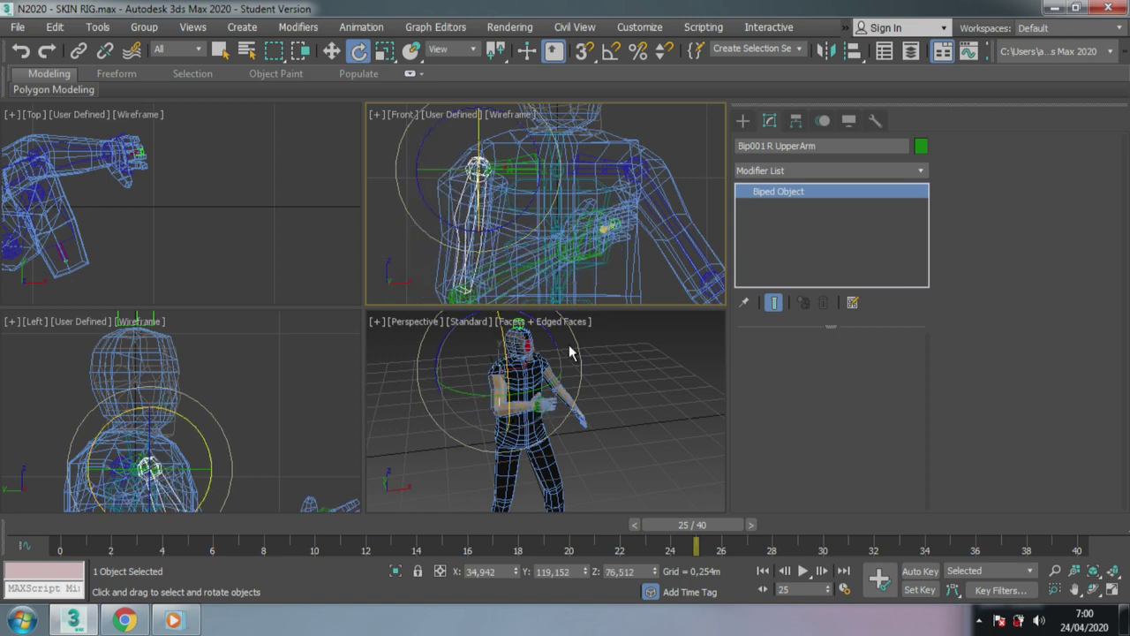
scroll(570, 258, "up", 2)
scroll(529, 258, "up", 2)
left_click(505, 259)
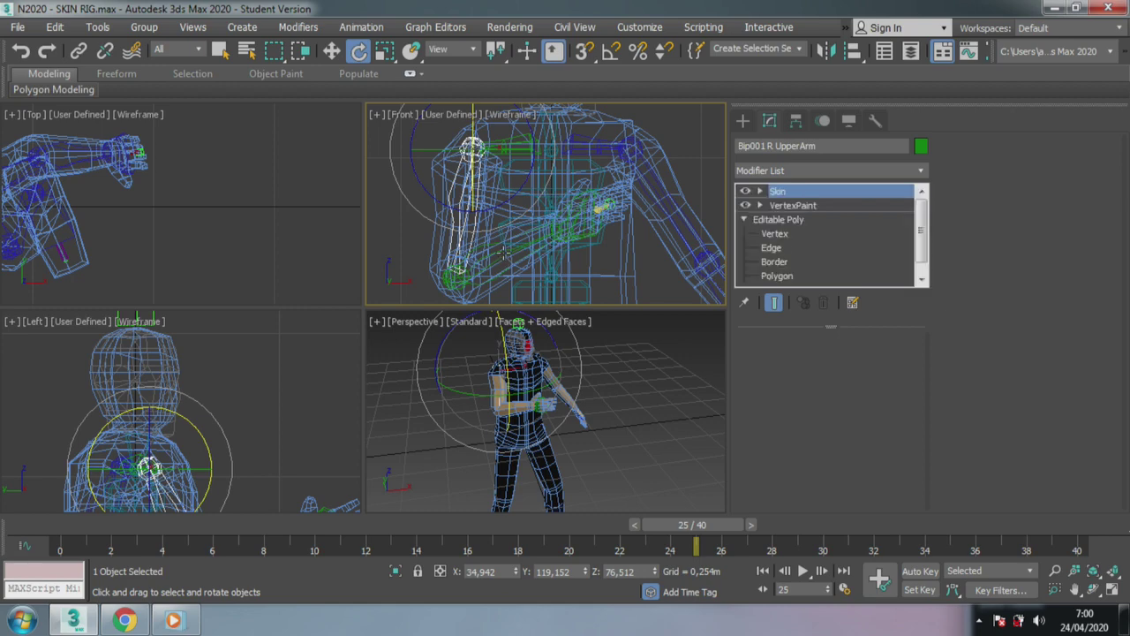
left_click(502, 253)
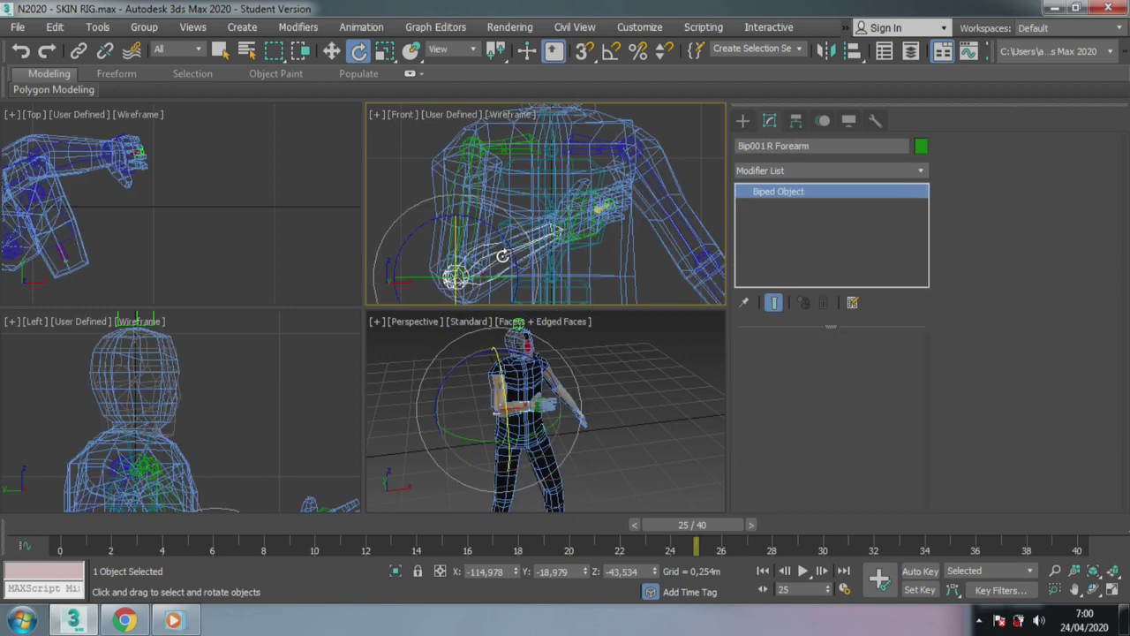
Orbit the Perspective view to face the character and bring up the Mortal Kombat sprite page.
left_click(129, 620)
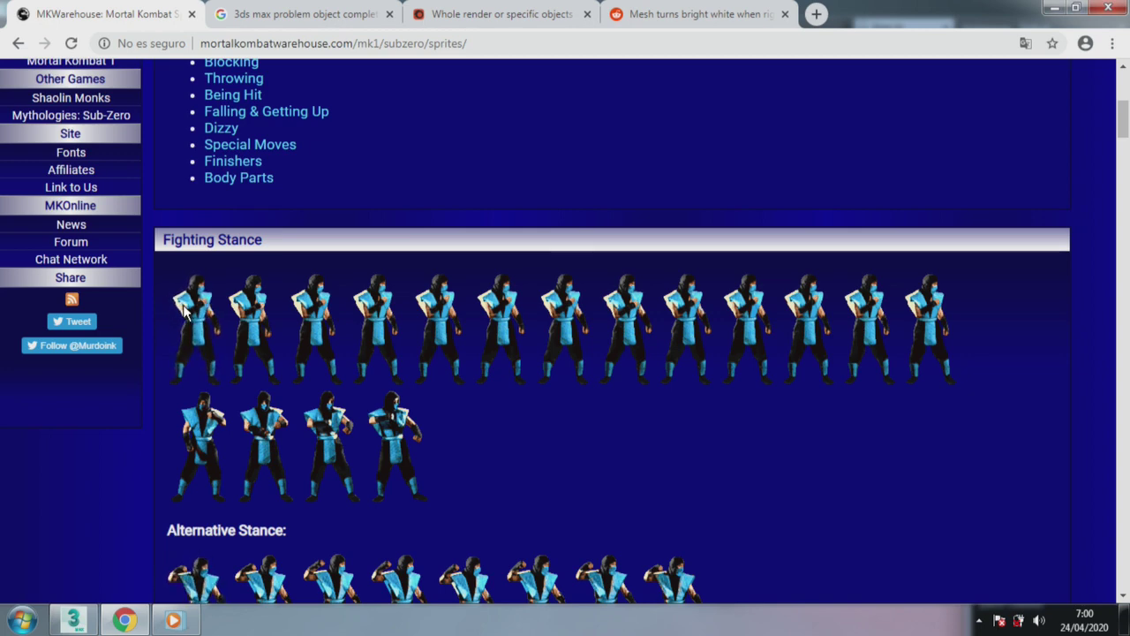
left_click(73, 619)
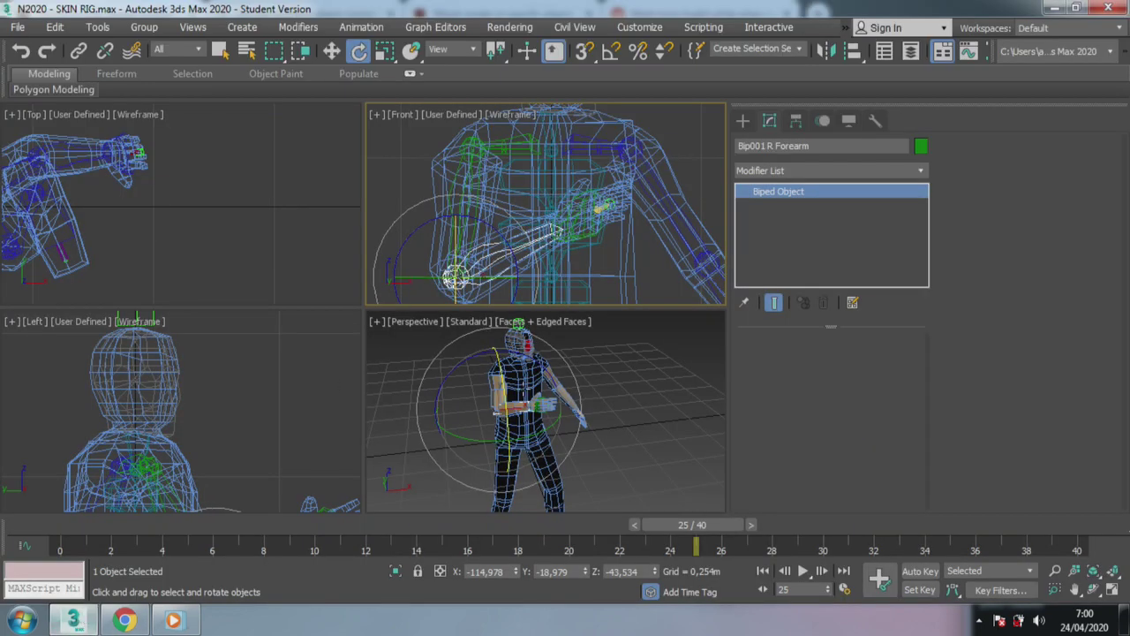
mouse_move(612, 421)
middle_mouse_down("alt")
mouse_move(571, 397)
mouse_move(437, 411)
mouse_move(515, 447)
mouse_move(469, 408)
mouse_move(537, 376)
mouse_move(512, 444)
middle_mouse_up("alt")
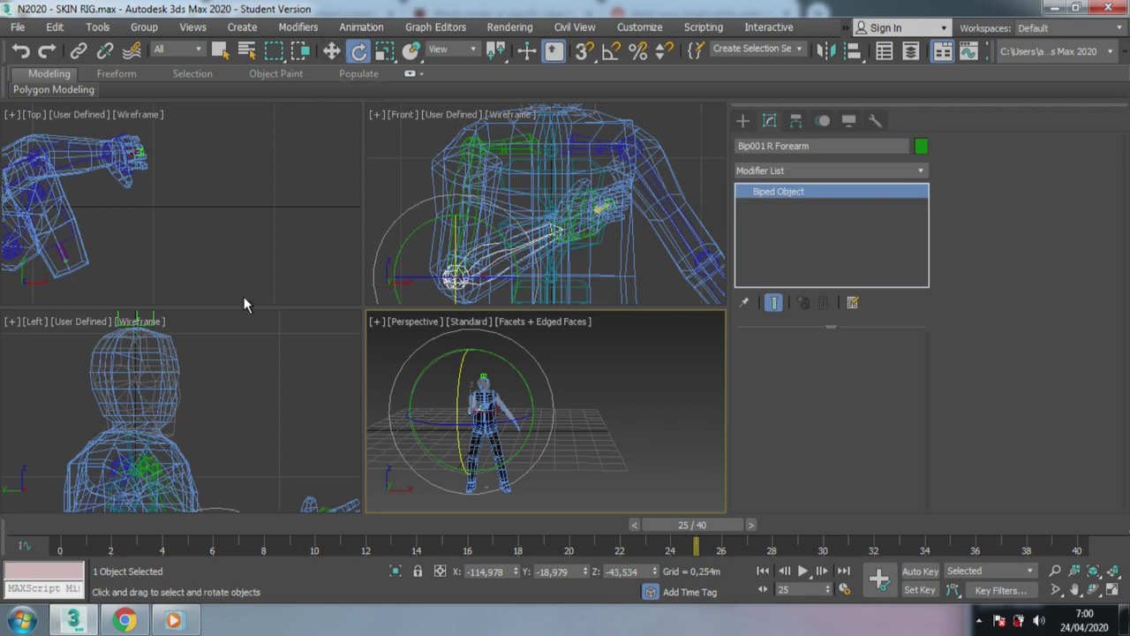
left_click(126, 622)
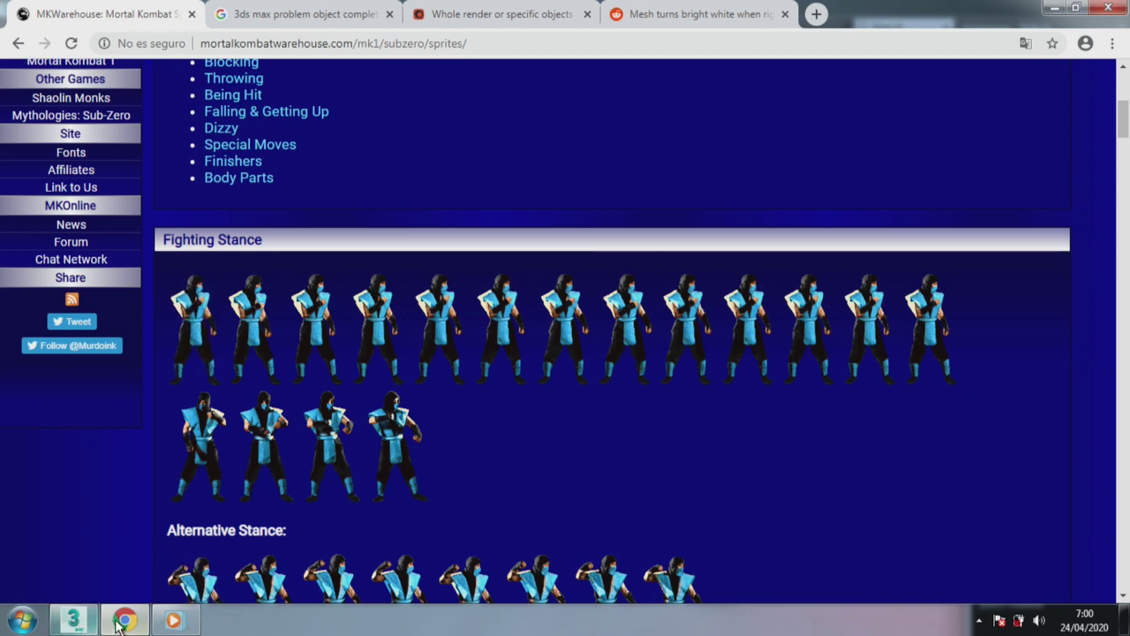
mouse_move(74, 620)
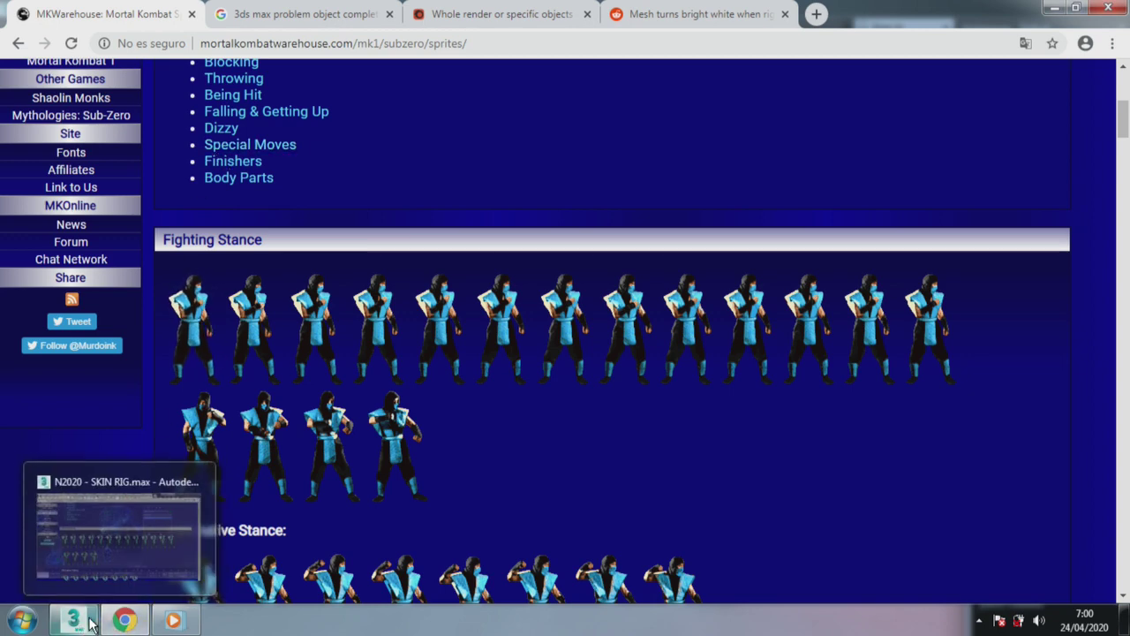
Return to 3ds Max and save the rig scene via File > Save.
left_click(92, 624)
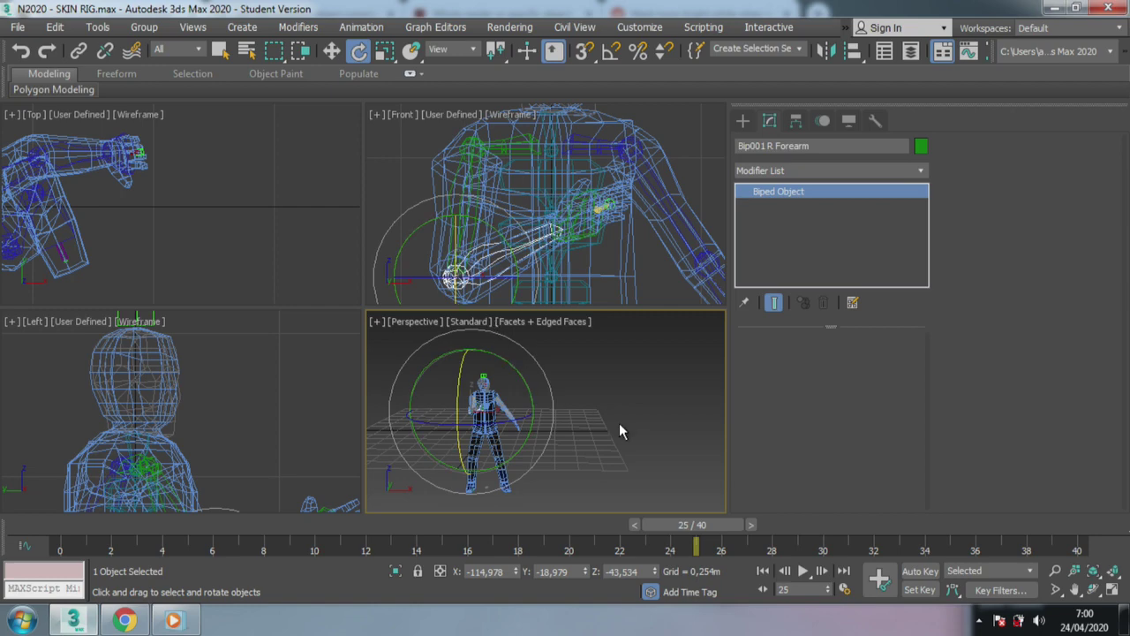
scroll(583, 408, "up", 2)
scroll(583, 415, "up", 2)
scroll(607, 442, "up", 2)
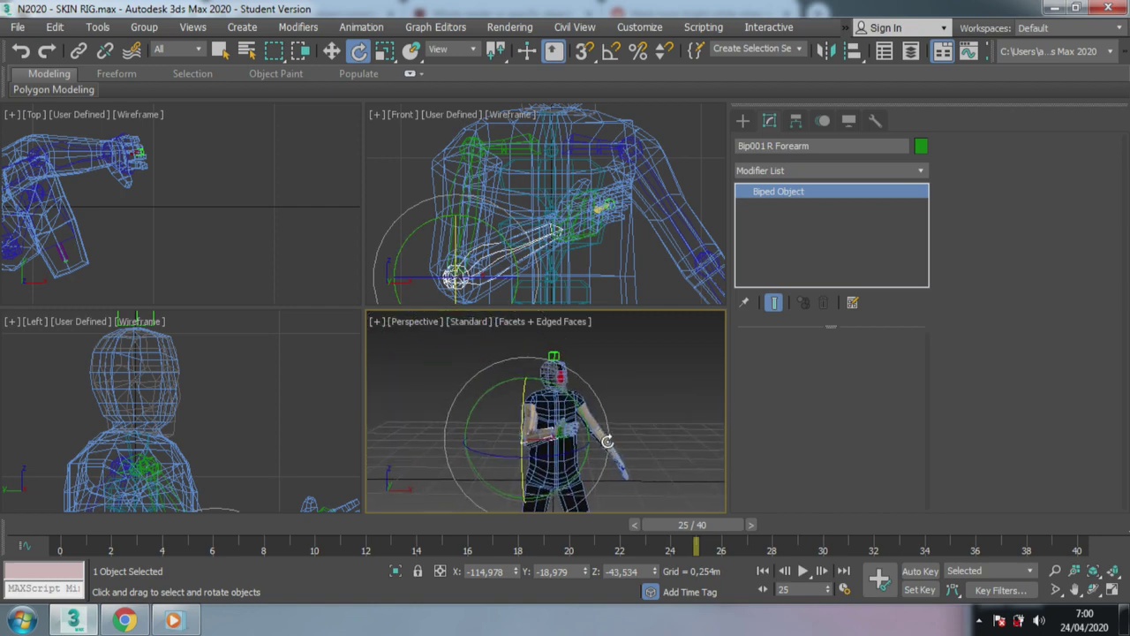
scroll(653, 420, "up", 2)
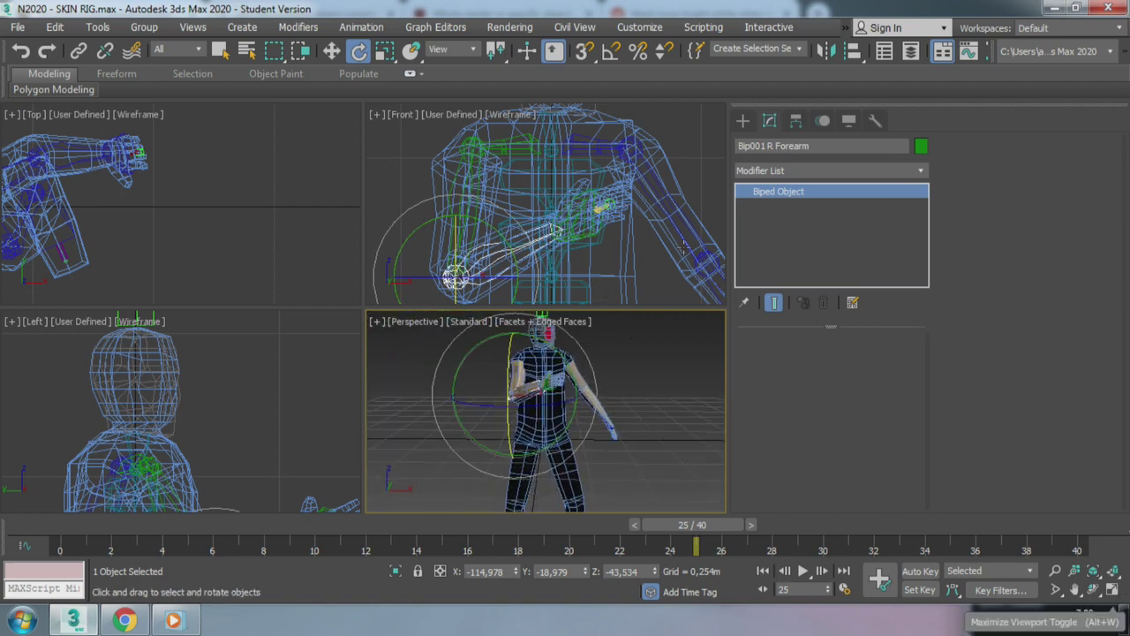
scroll(601, 194, "down", 3)
left_click(15, 28)
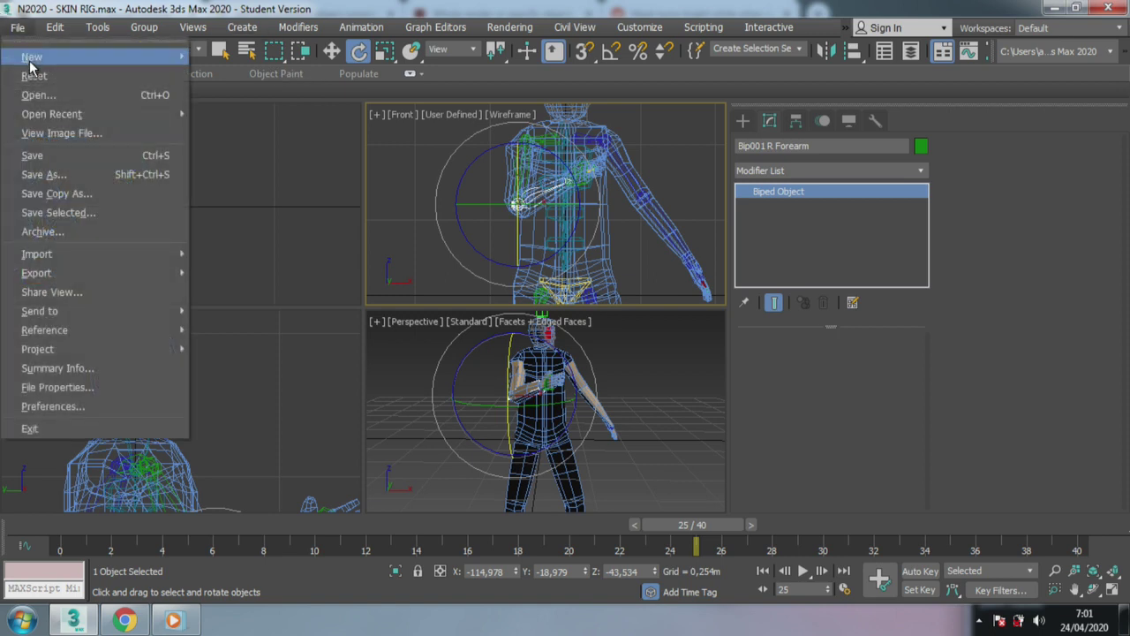
left_click(44, 158)
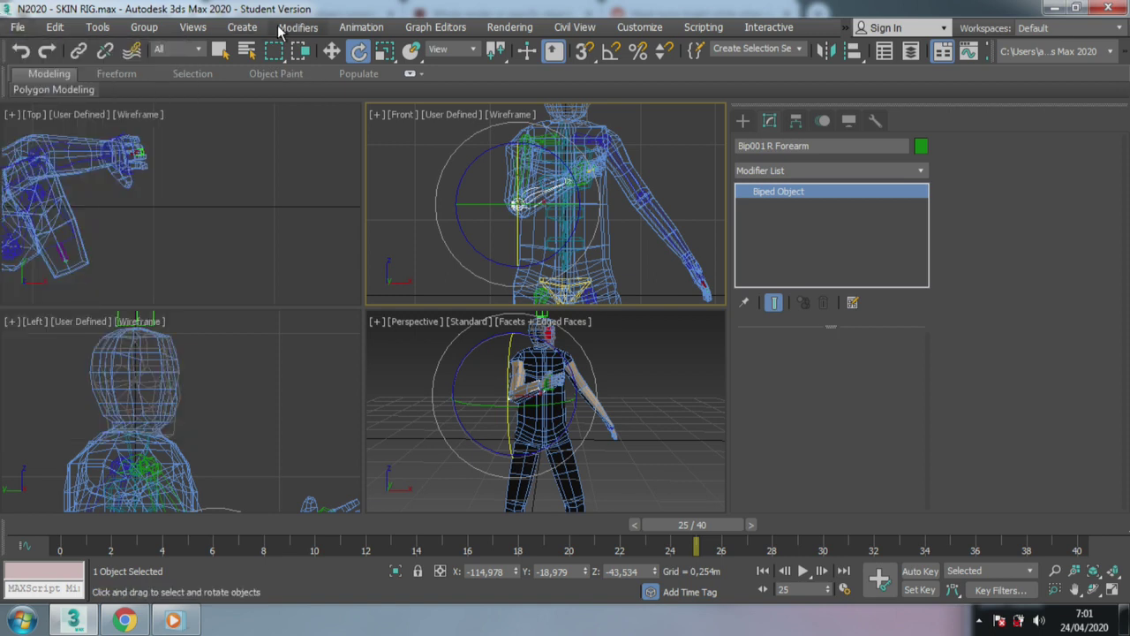
Switch to Select and Move and select the Bip001 root at the pelvis.
left_click(332, 51)
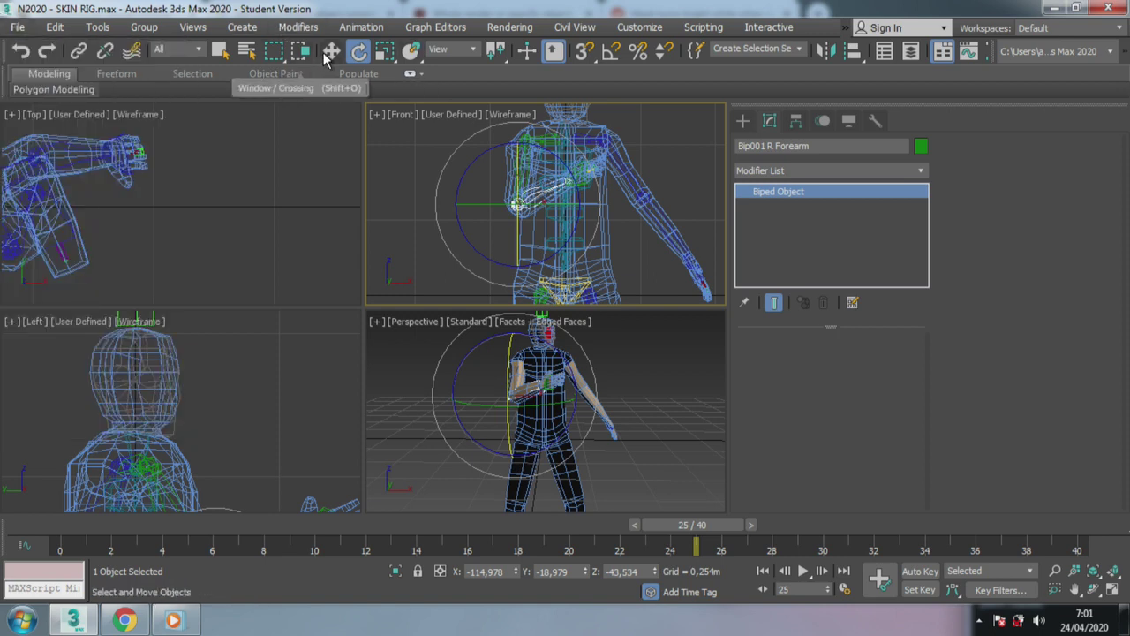
middle_click_drag(618, 273, 627, 150)
scroll(627, 150, "up", 2)
scroll(601, 142, "up", 3)
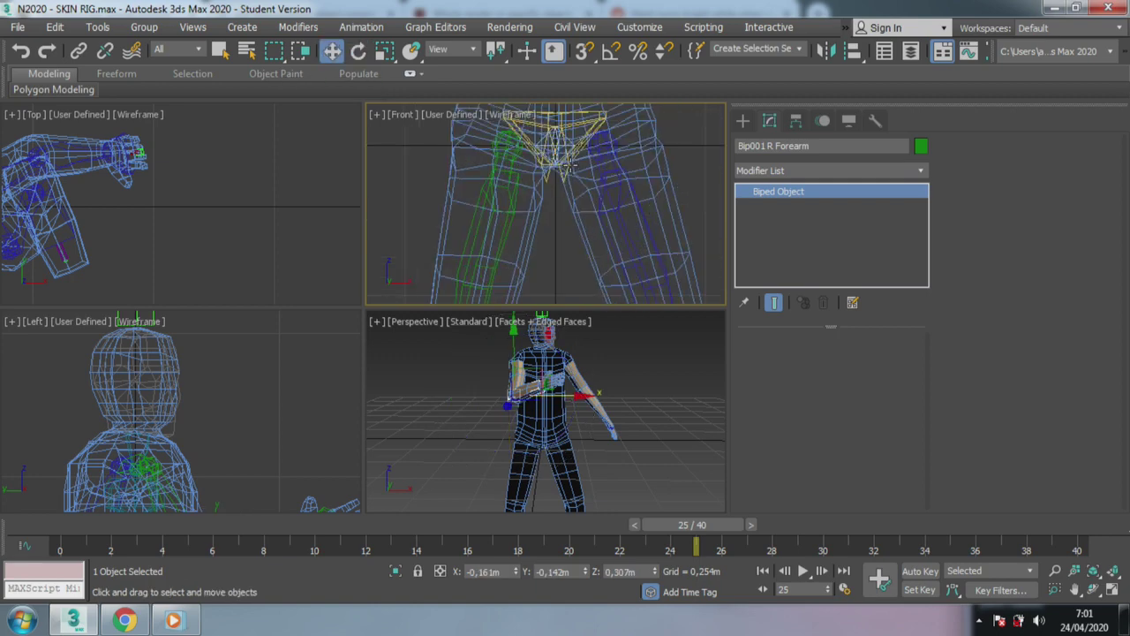
scroll(575, 133, "up", 2)
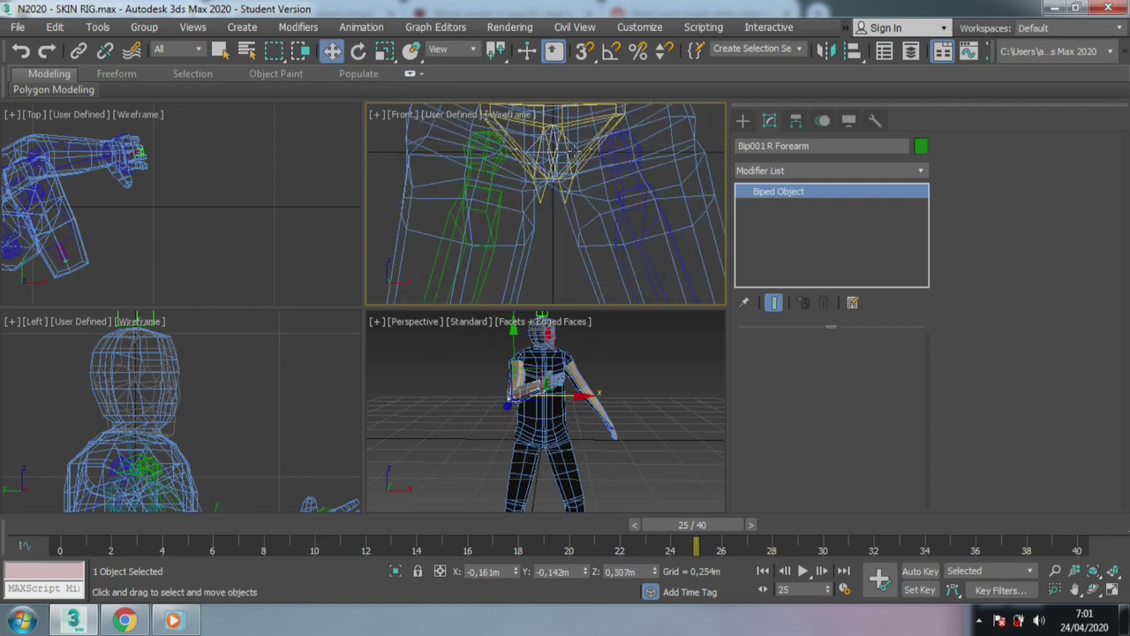
left_click(576, 152)
left_click(562, 198)
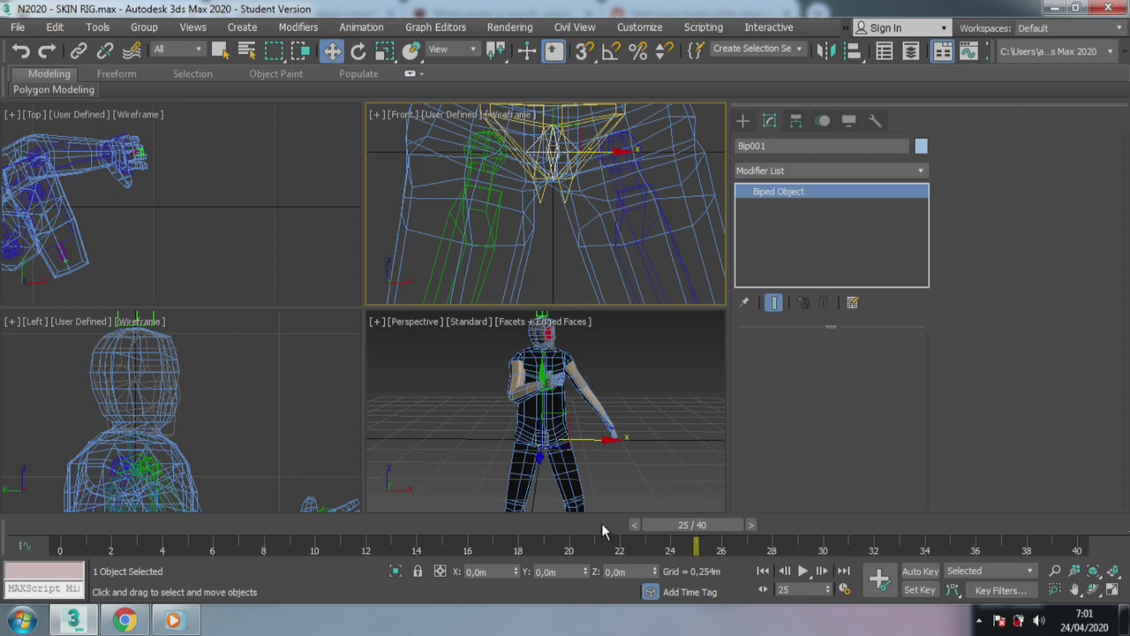
Check the pose at frames 16 and 10 against the Fighting Stance sprite reference.
left_click_drag(720, 532, 508, 527)
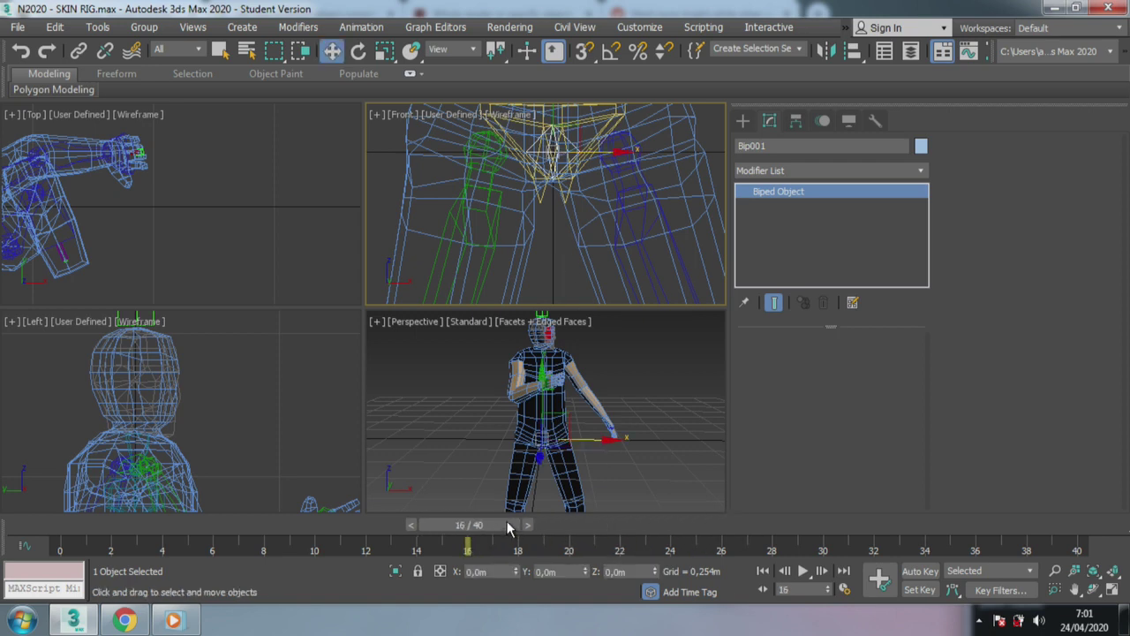
middle_click_drag(530, 201, 507, 252)
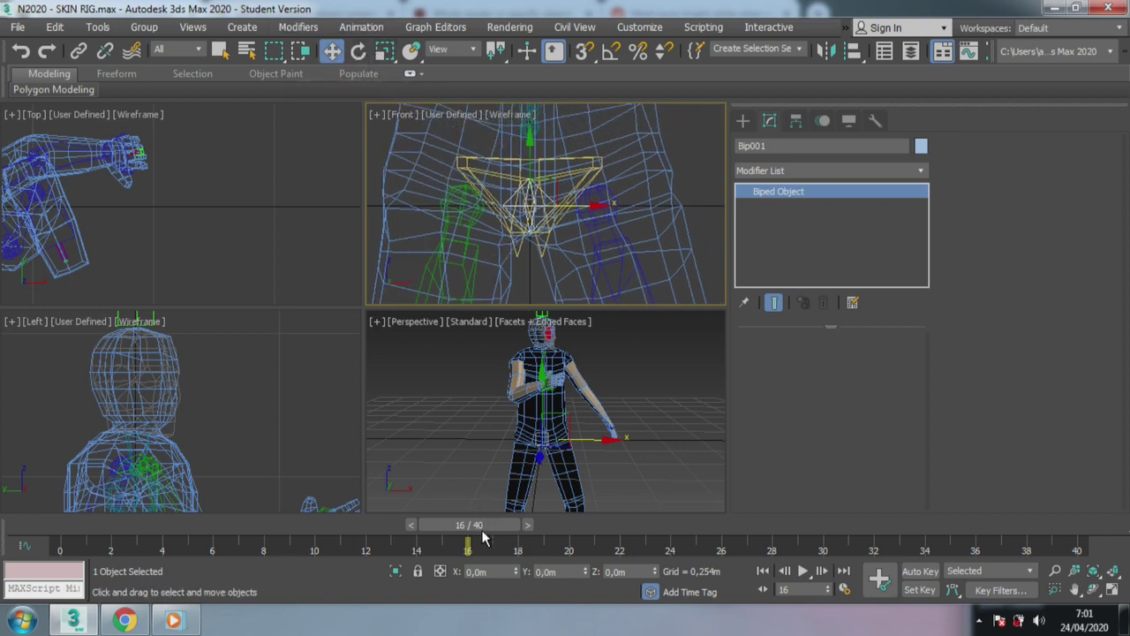
mouse_move(493, 526)
left_mouse_down()
mouse_move(542, 526)
mouse_move(84, 524)
left_mouse_up()
left_click_drag(167, 526, 339, 526)
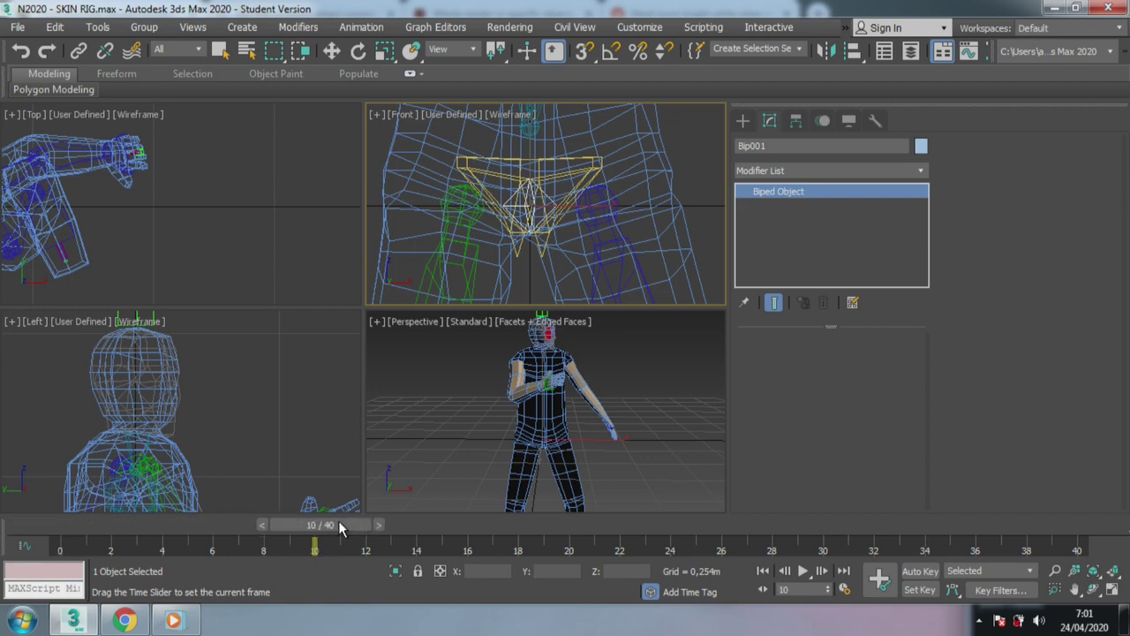
key("w")
left_click(123, 621)
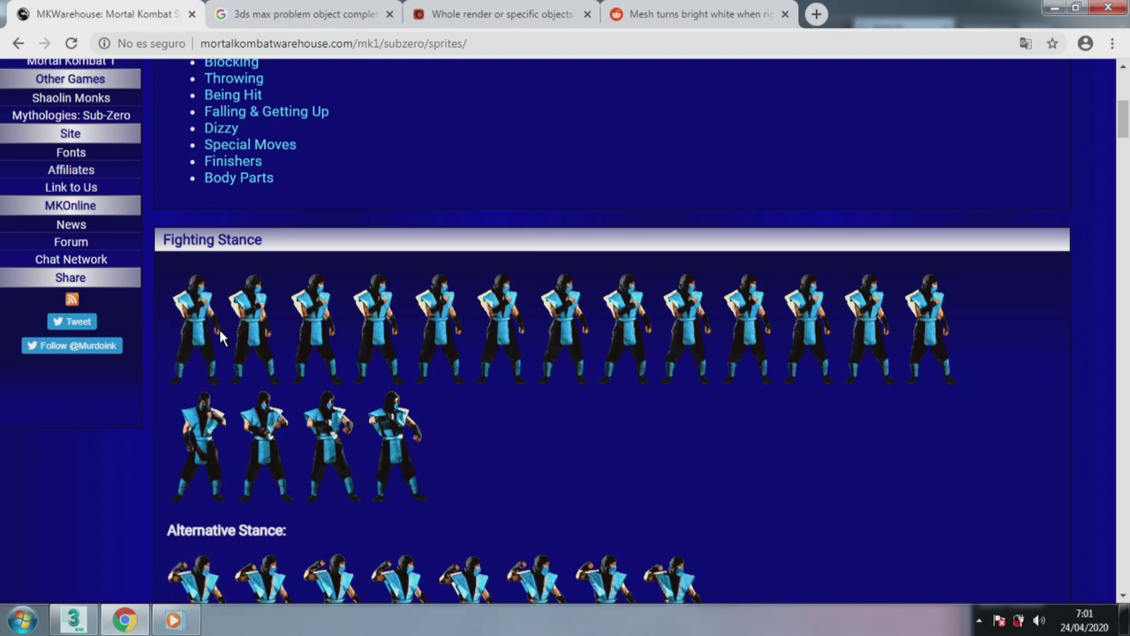
At frame 0, move Bip001 slightly left along X.
left_click(75, 619)
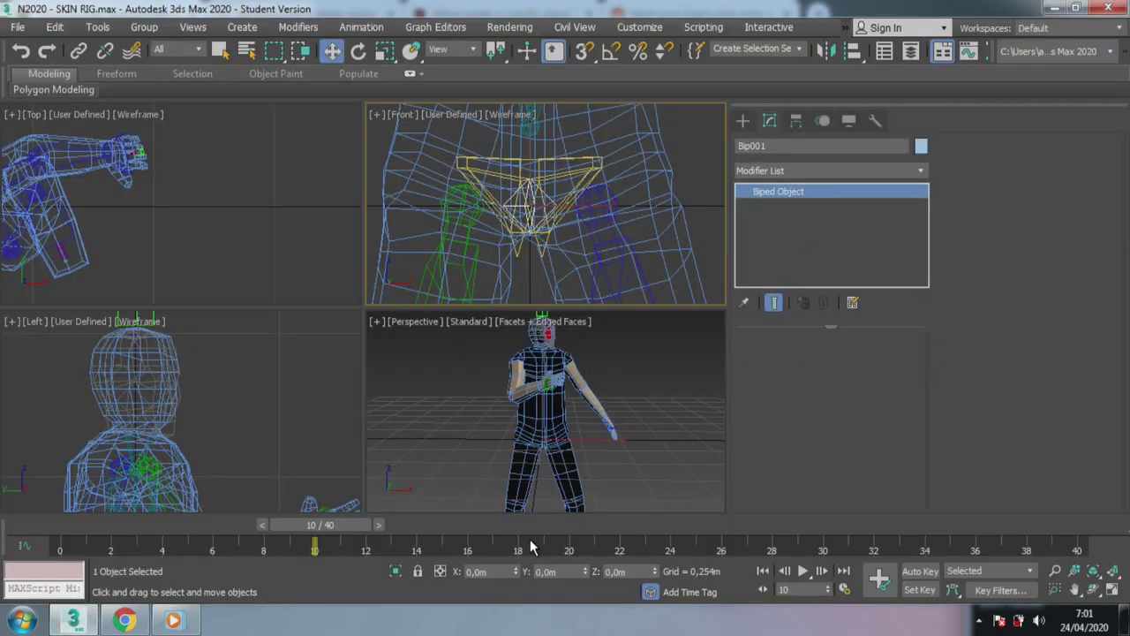
left_click_drag(343, 526, 65, 526)
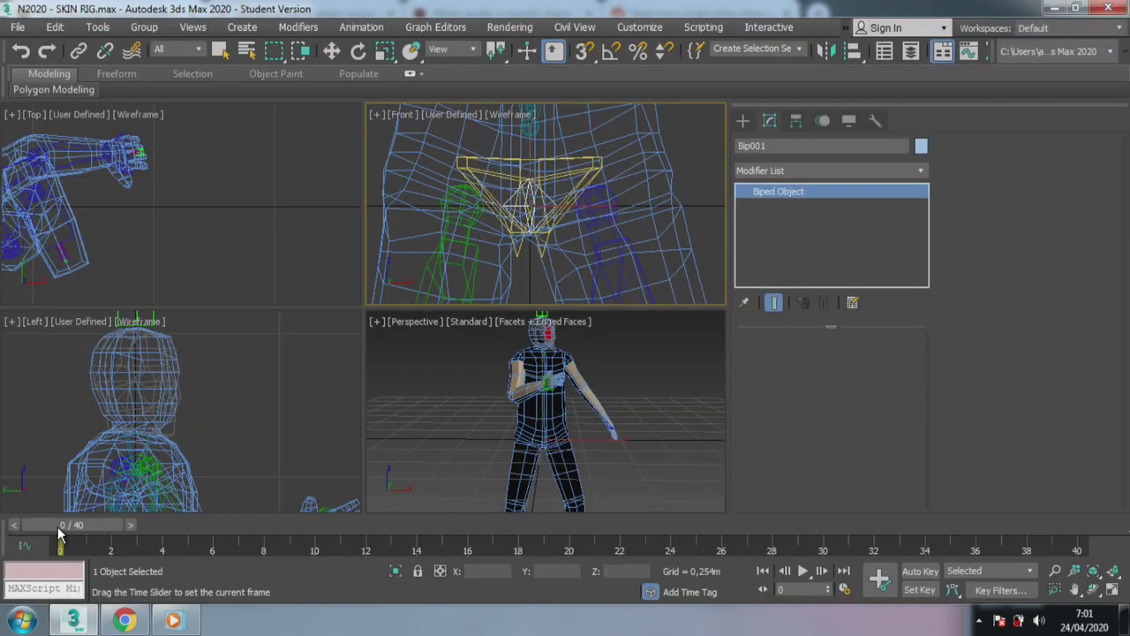
key("w")
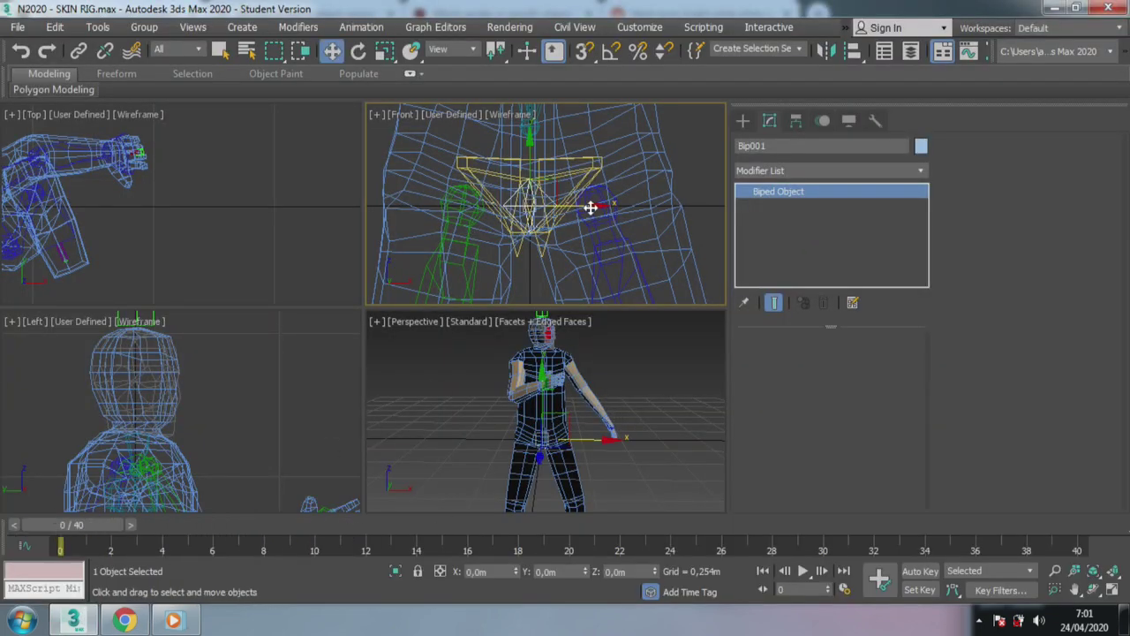
left_click_drag(583, 207, 572, 205)
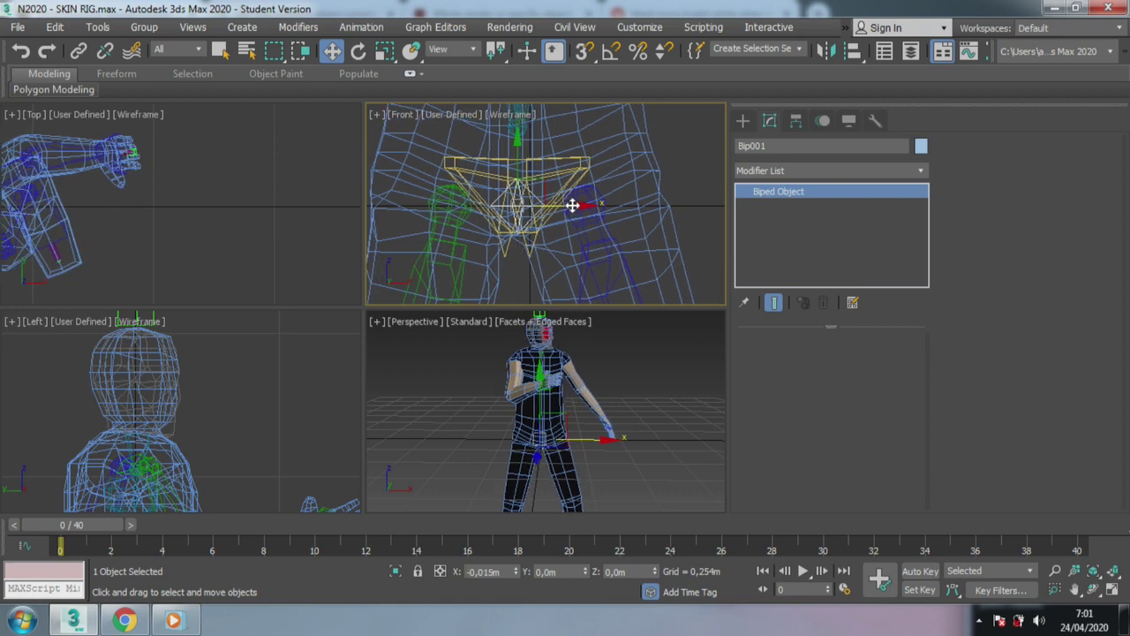
At frame 17, move Bip001 about 0.051 m right along X.
mouse_move(572, 206)
middle_mouse_down()
mouse_move(626, 244)
mouse_move(605, 164)
mouse_move(664, 269)
mouse_move(609, 168)
middle_mouse_up()
scroll(610, 168, "down", 3)
middle_click_drag(589, 235, 583, 300)
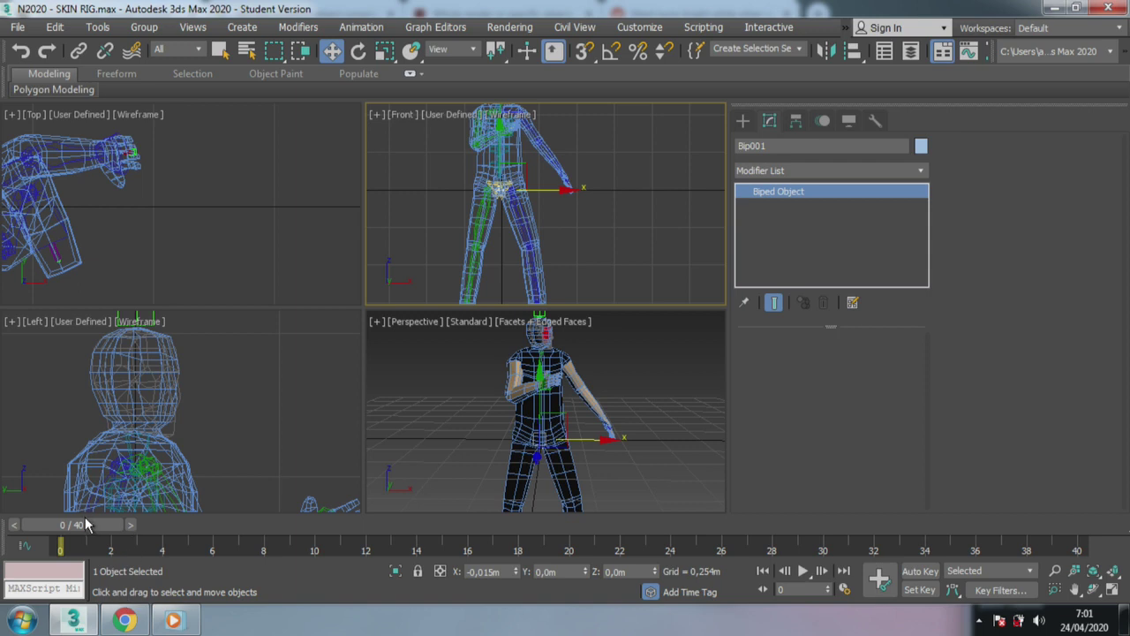
left_click_drag(85, 524, 494, 524)
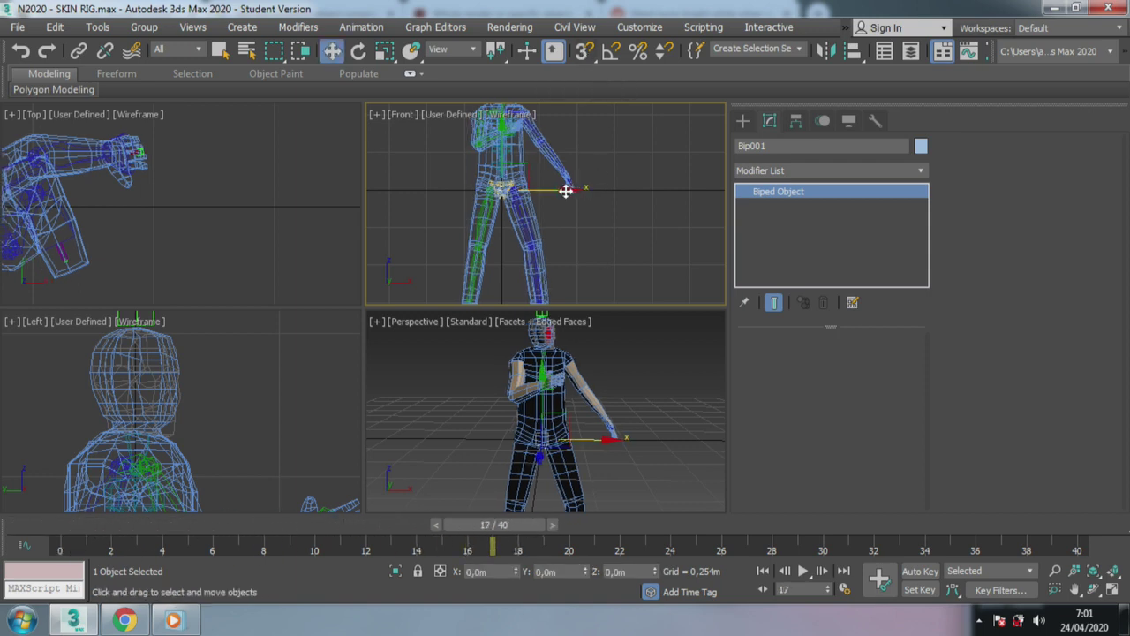
left_click_drag(568, 191, 579, 188)
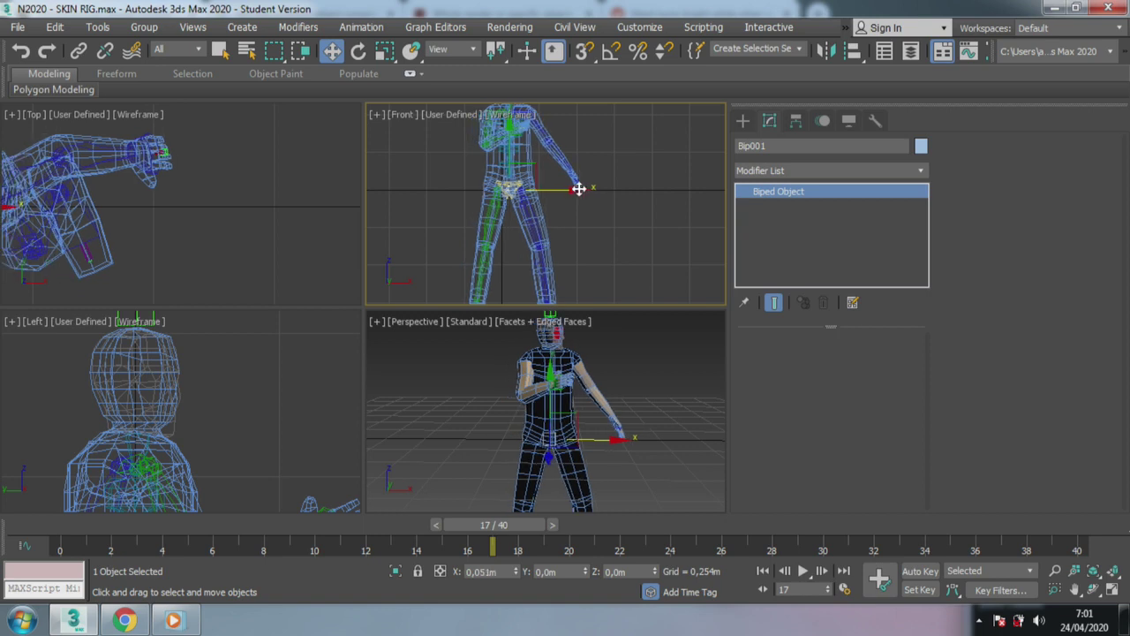
scroll(601, 229, "down", 2)
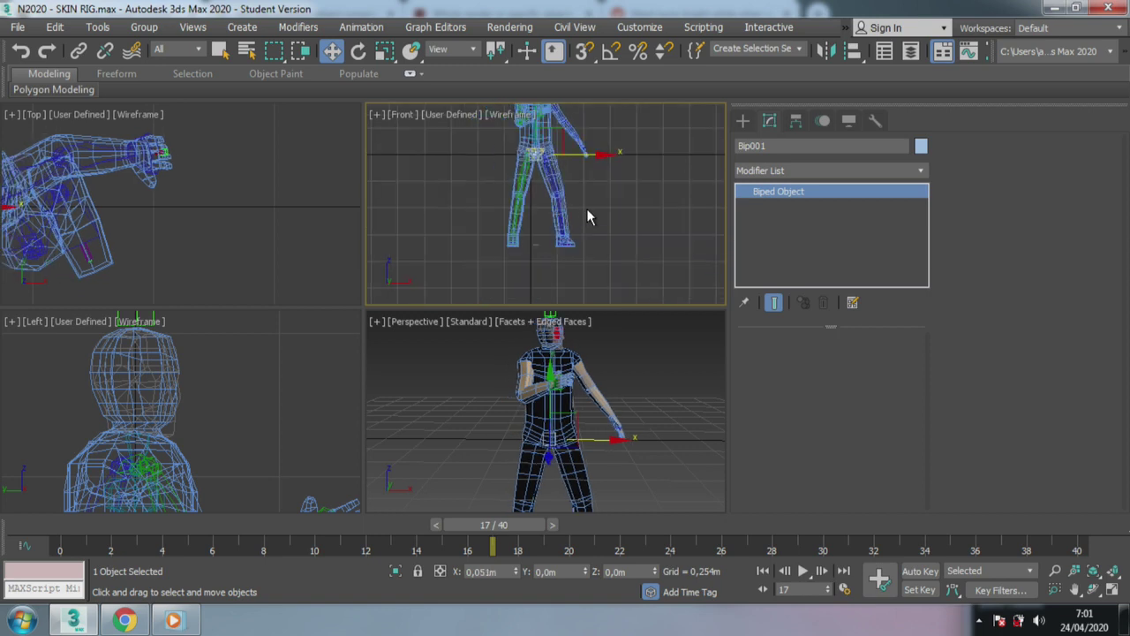
Maximize the Front viewport and zoom in on the biped's legs.
left_click(1113, 592)
scroll(361, 279, "up", 3)
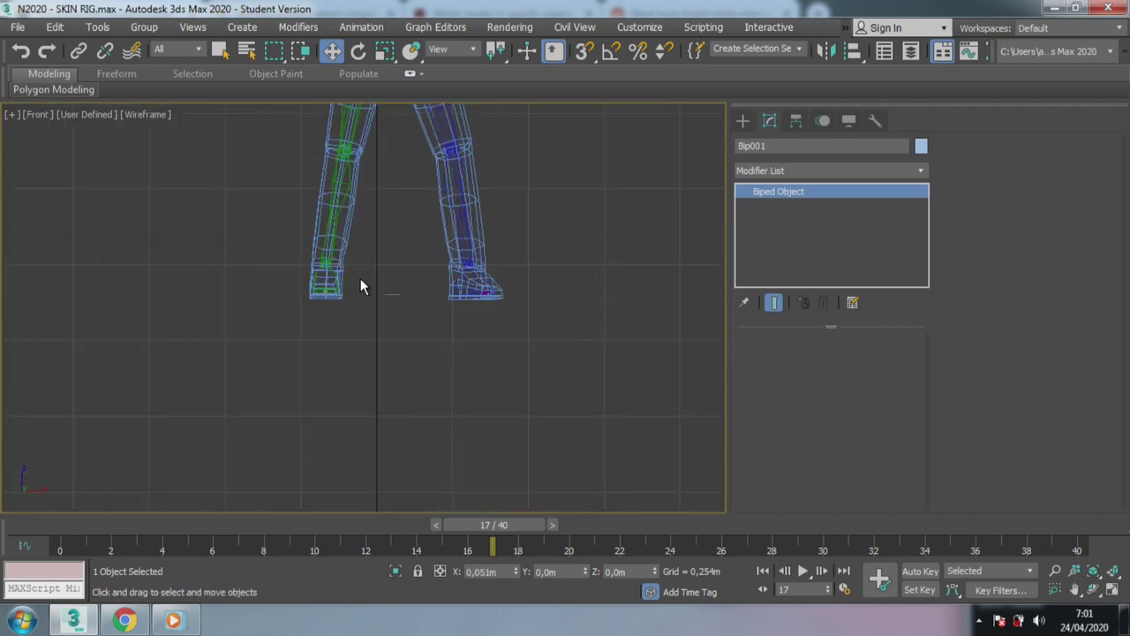
middle_click_drag(360, 278, 325, 449)
scroll(313, 419, "up", 2)
scroll(309, 419, "up", 1)
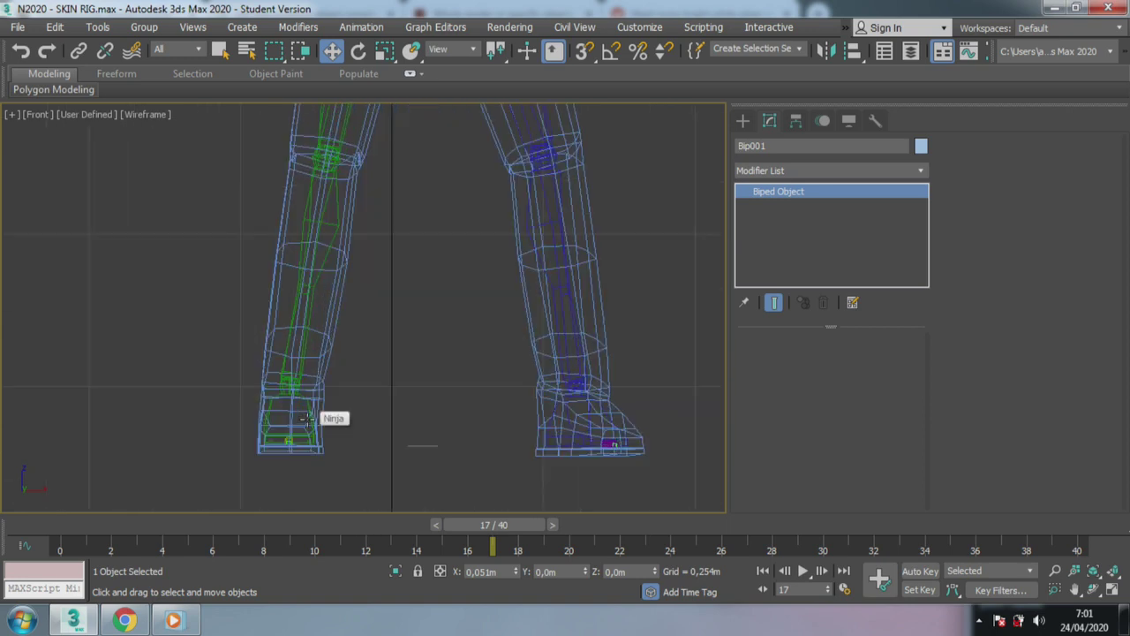
At frame 12, select the Bip001 centre of mass and switch Auto Key on.
left_click(309, 411)
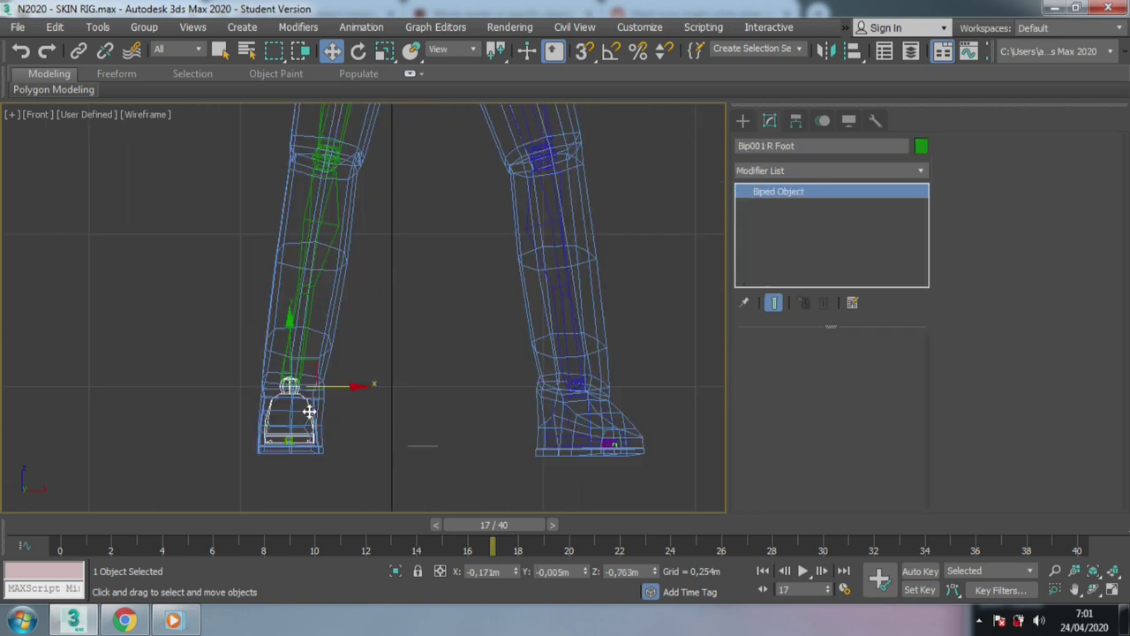
scroll(502, 418, "down", 2)
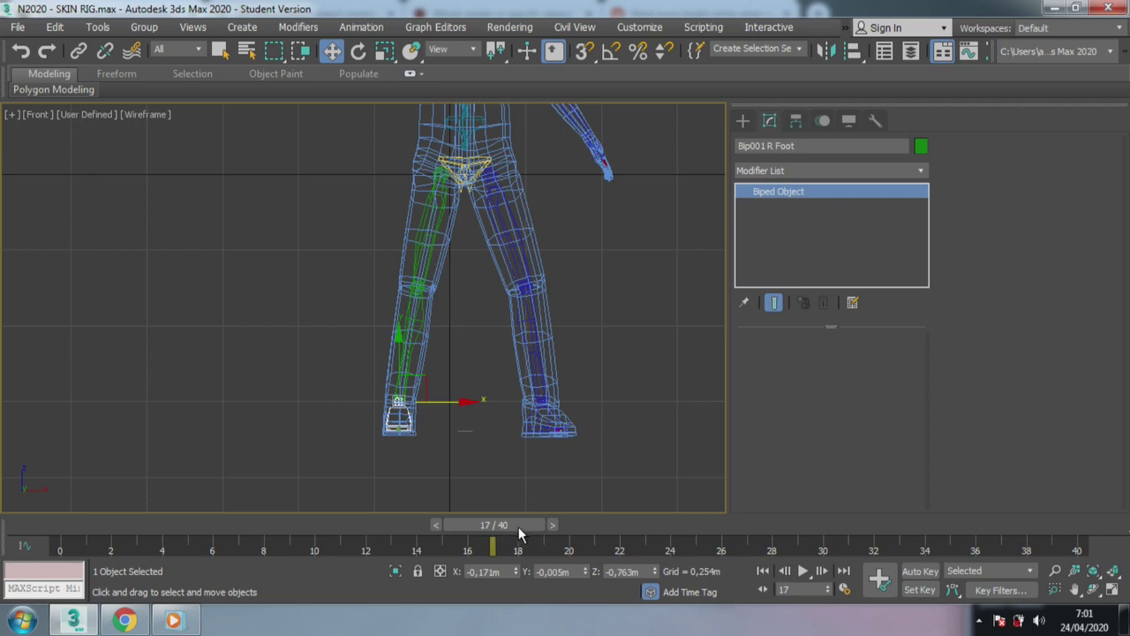
left_click_drag(520, 524, 393, 525)
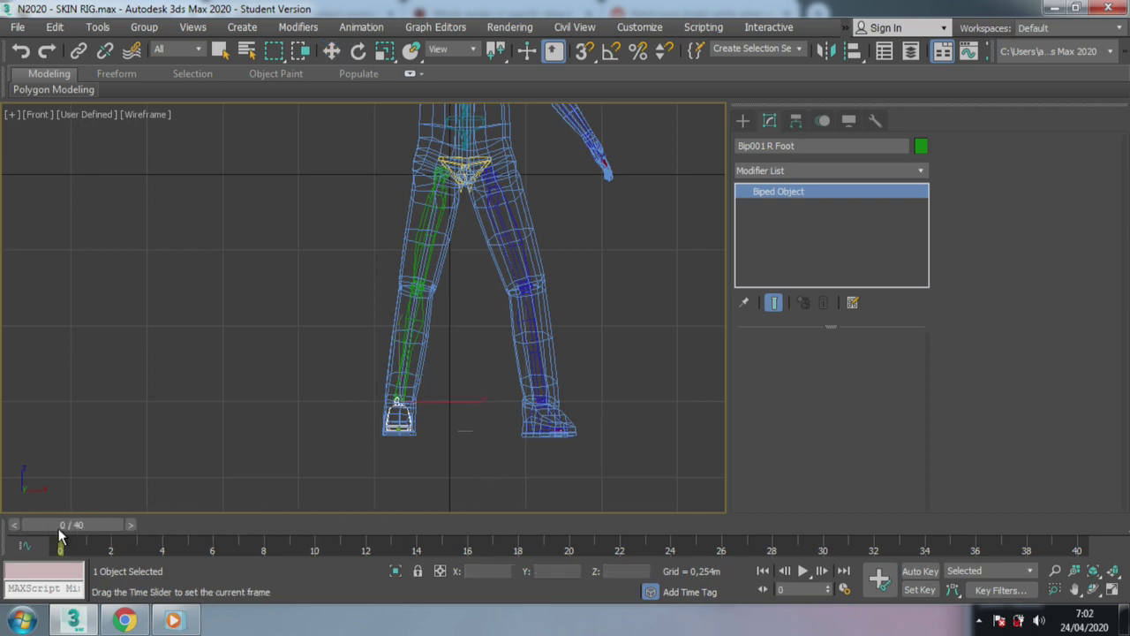
scroll(441, 299, "up", 2)
scroll(441, 291, "up", 3)
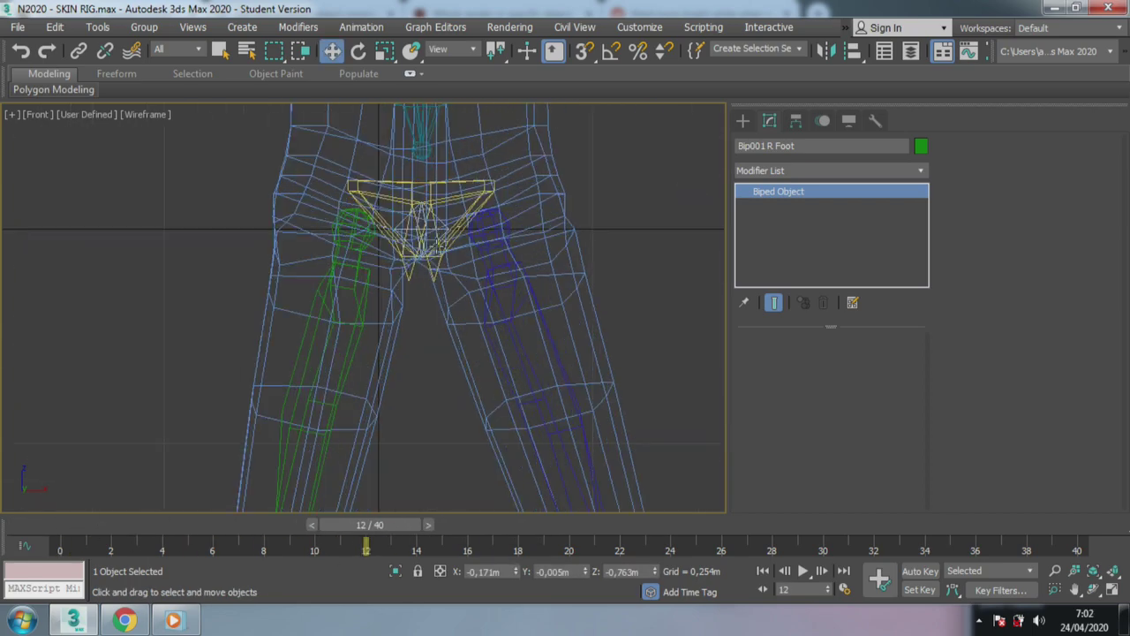
left_click(439, 219)
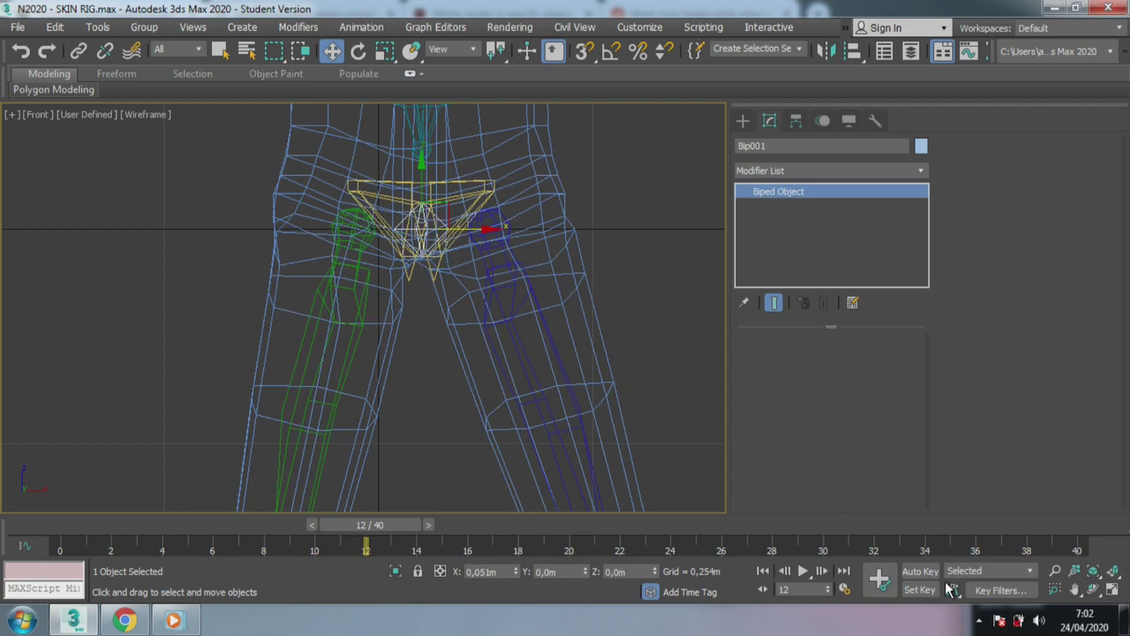
left_click(920, 570)
scroll(471, 272, "down", 2)
scroll(471, 272, "down", 2)
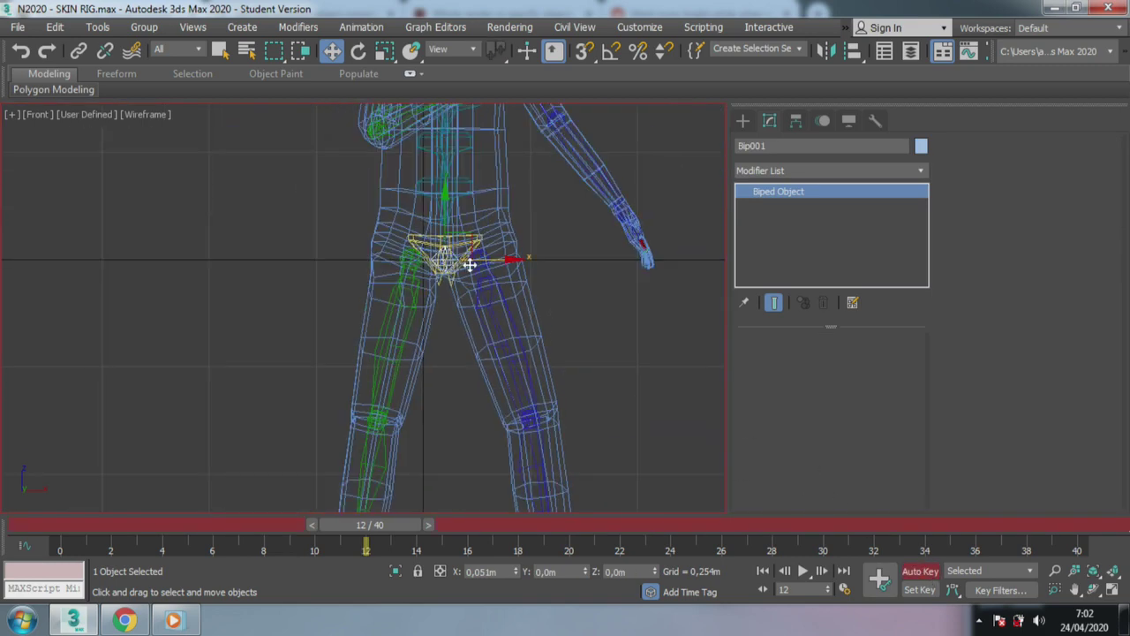
Key Bip001's hips shifted left at frame 16 and slightly right at frame 0.
mouse_move(389, 530)
left_mouse_down()
mouse_move(545, 549)
mouse_move(60, 549)
left_mouse_up()
key("w")
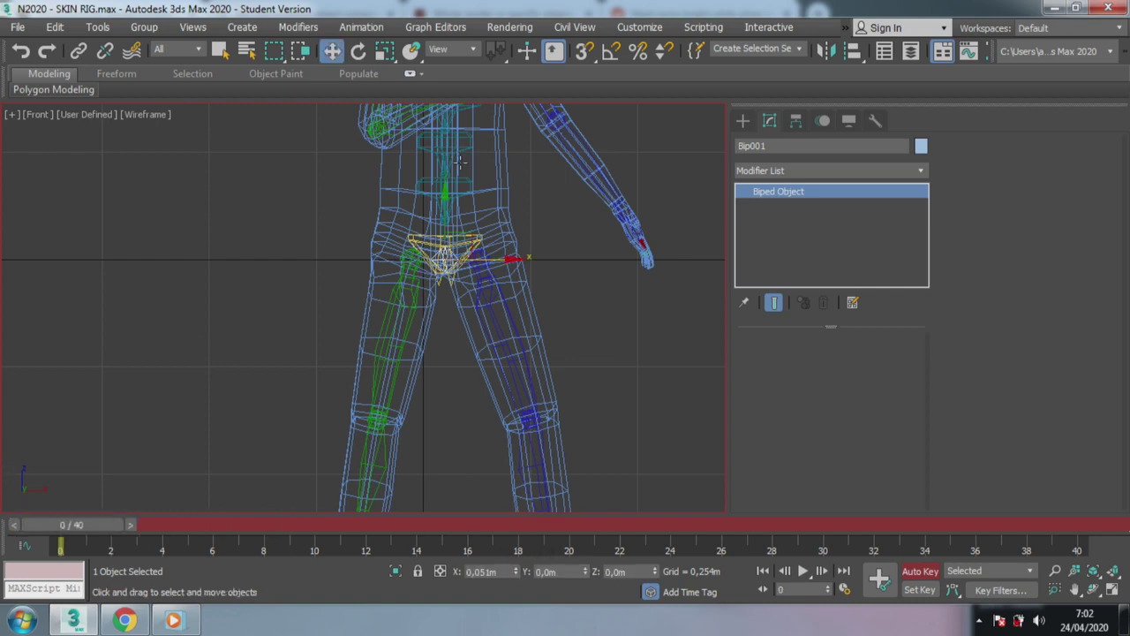
middle_click_drag(530, 241, 548, 244)
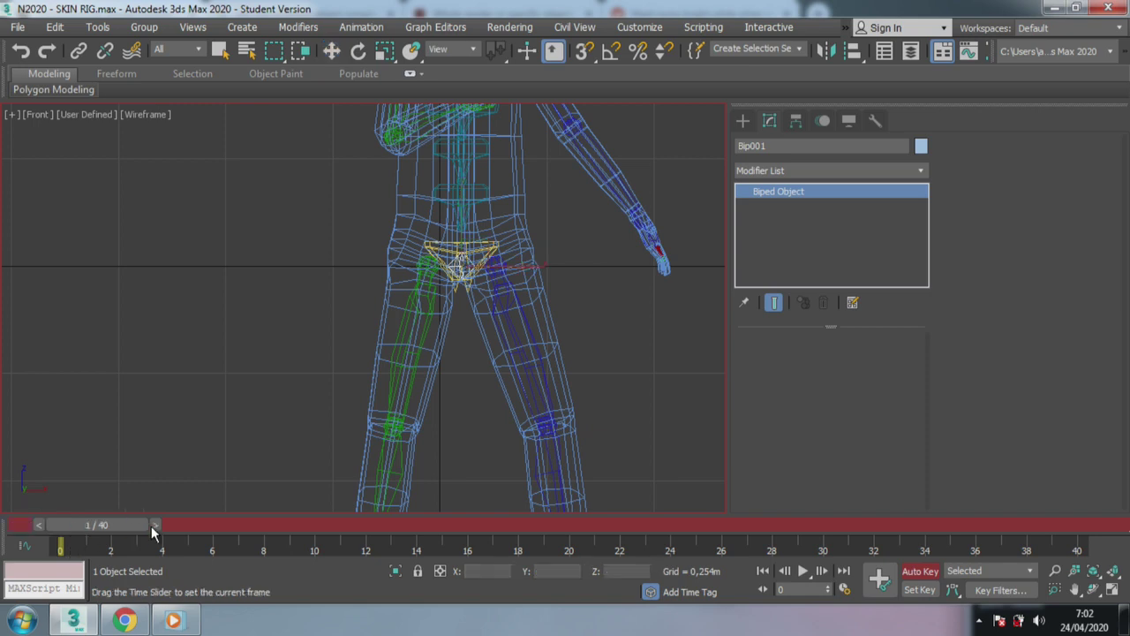
left_click_drag(120, 525, 518, 526)
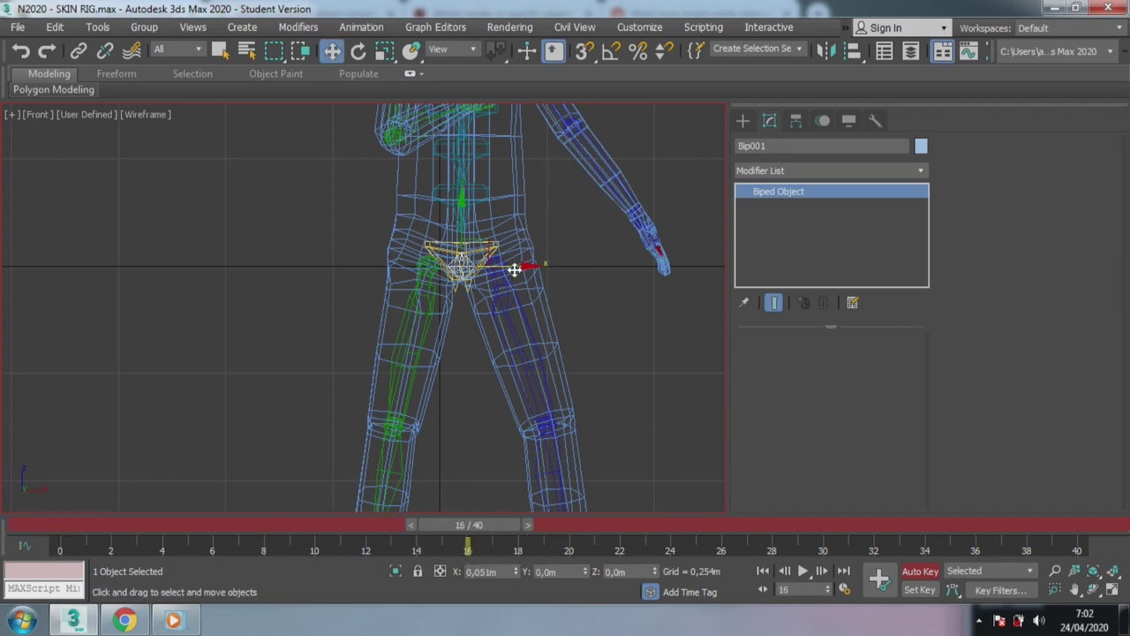
left_click_drag(514, 270, 499, 274)
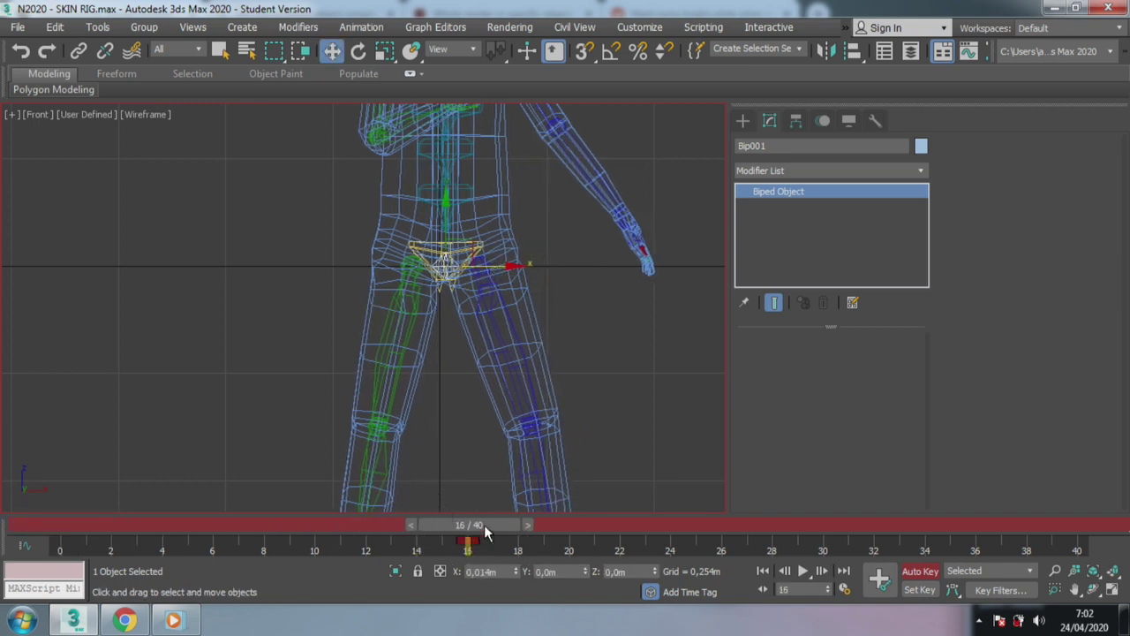
left_click_drag(484, 531, 53, 527)
left_click_drag(502, 268, 519, 265)
Move the mid-animation hip key a frame later, copy the frame-0 key to frame 39, and preview.
left_click_drag(100, 533, 544, 538)
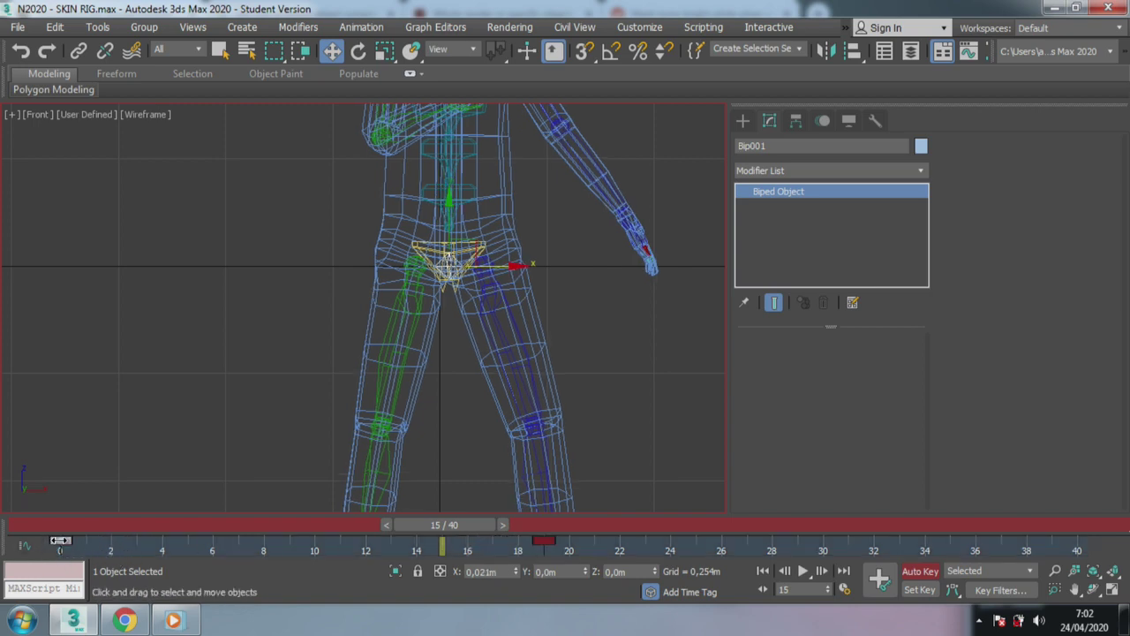
left_click_drag(59, 539, 1078, 540, "shift")
mouse_move(474, 525)
left_mouse_down()
mouse_move(764, 525)
mouse_move(923, 479)
mouse_move(111, 454)
left_mouse_up()
key("w")
mouse_move(507, 415)
middle_mouse_down()
mouse_move(518, 180)
mouse_move(444, 373)
mouse_move(402, 442)
middle_mouse_up()
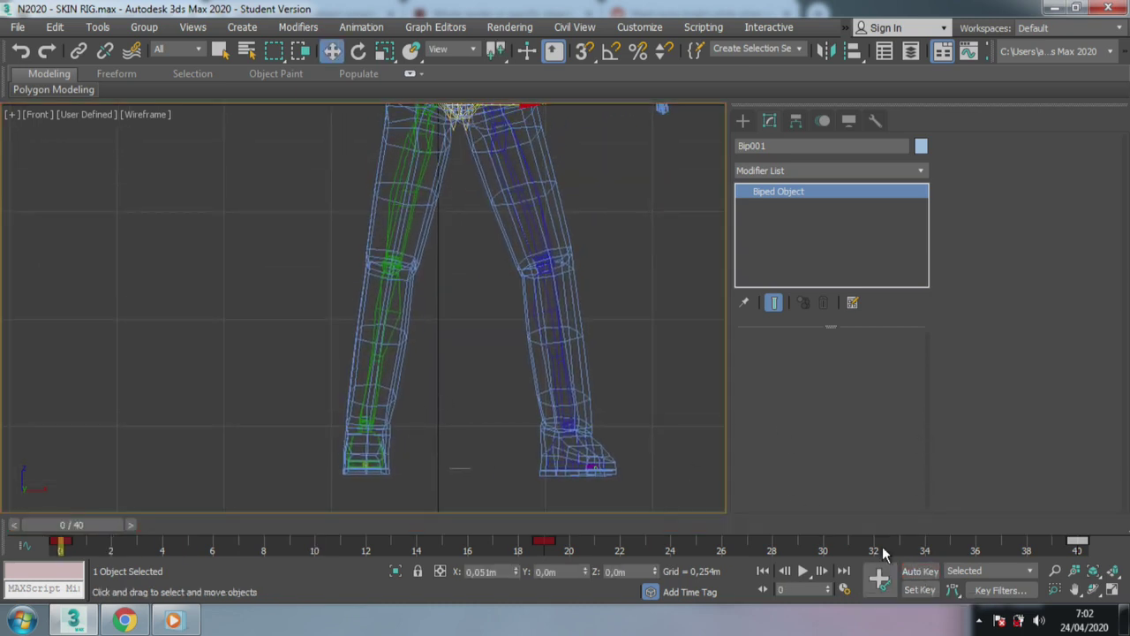
Frame the legs and pelvis in the Front view and select the skinned ninja mesh.
middle_click_drag(540, 415, 500, 386)
mouse_move(384, 411)
middle_mouse_down()
mouse_move(405, 447)
mouse_move(377, 433)
middle_mouse_up()
left_click(339, 436)
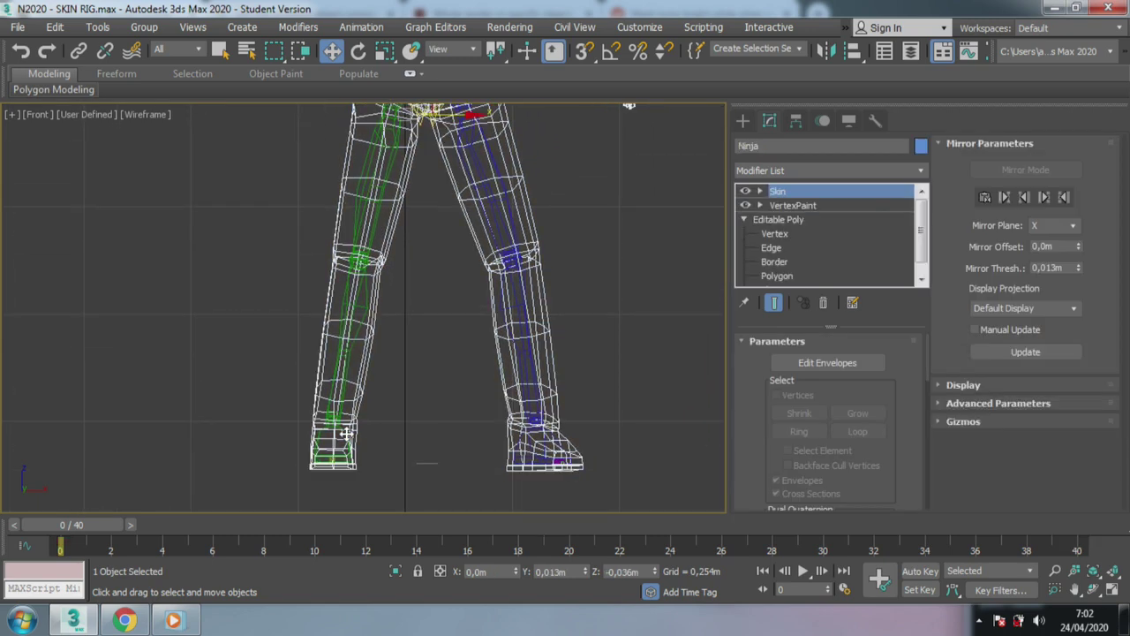
Select Bip001 R Foot, turn Auto Key on, and slide the foot sideways at frame 0.
left_click(345, 433)
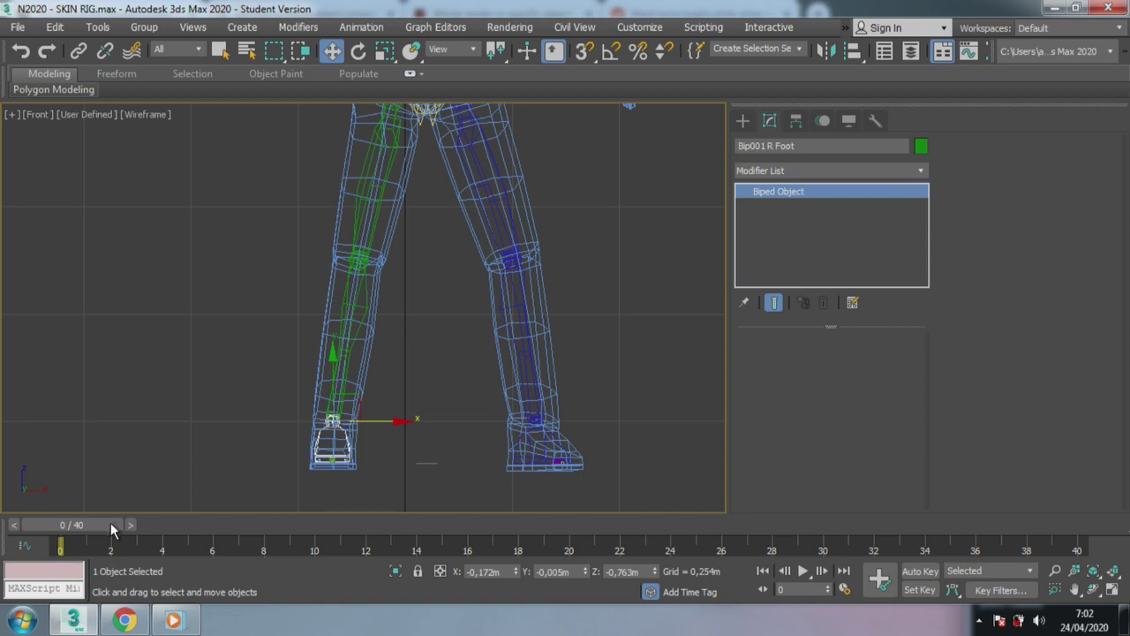
mouse_move(110, 523)
left_mouse_down()
mouse_move(566, 524)
mouse_move(104, 508)
mouse_move(573, 537)
mouse_move(53, 528)
mouse_move(611, 528)
mouse_move(54, 487)
left_mouse_up()
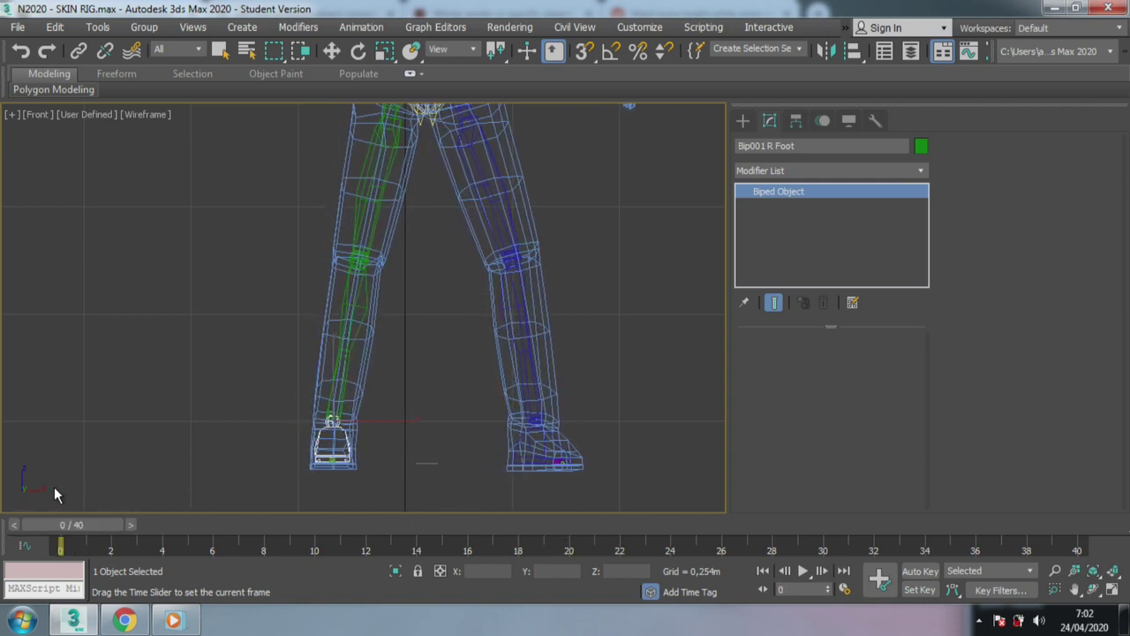
key("w")
left_click(921, 570)
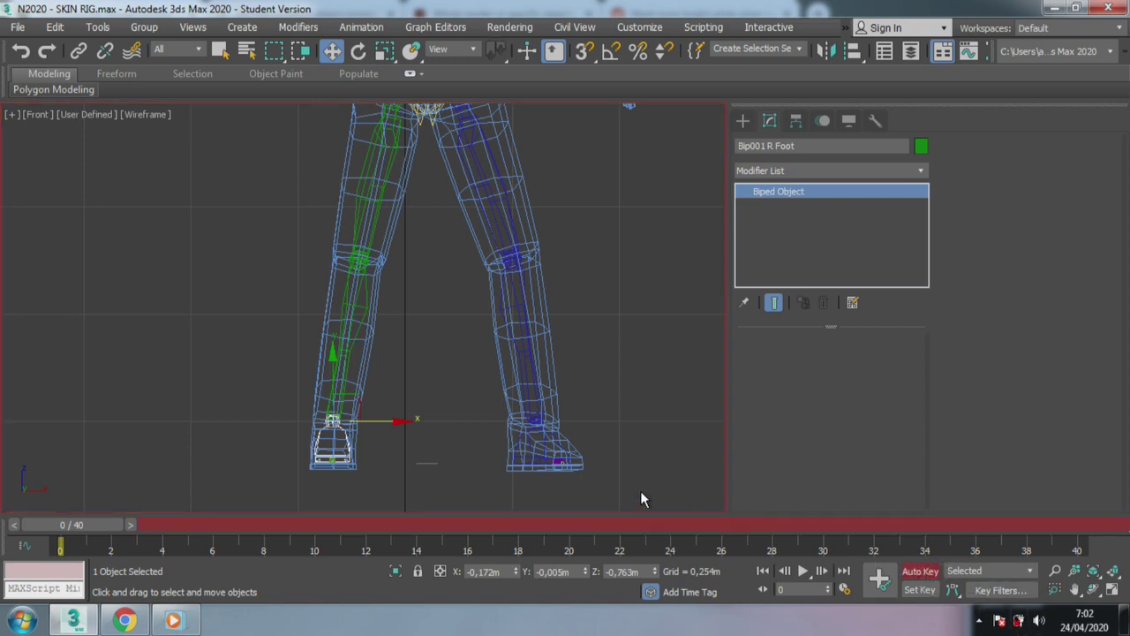
left_click_drag(103, 525, 577, 569)
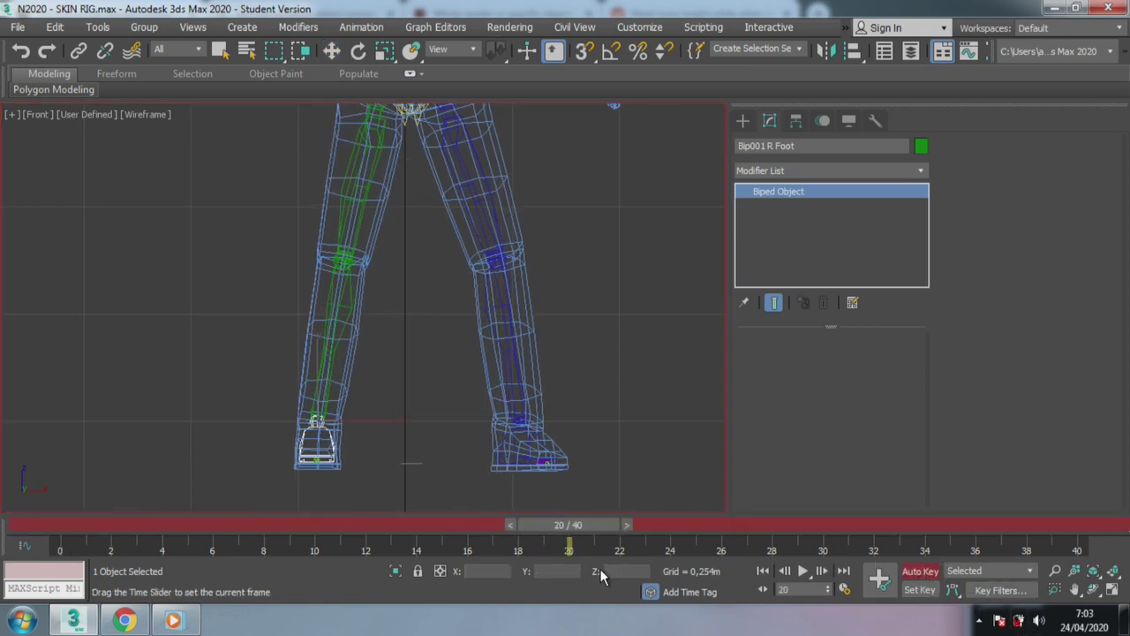
left_click_drag(567, 525, 17, 525)
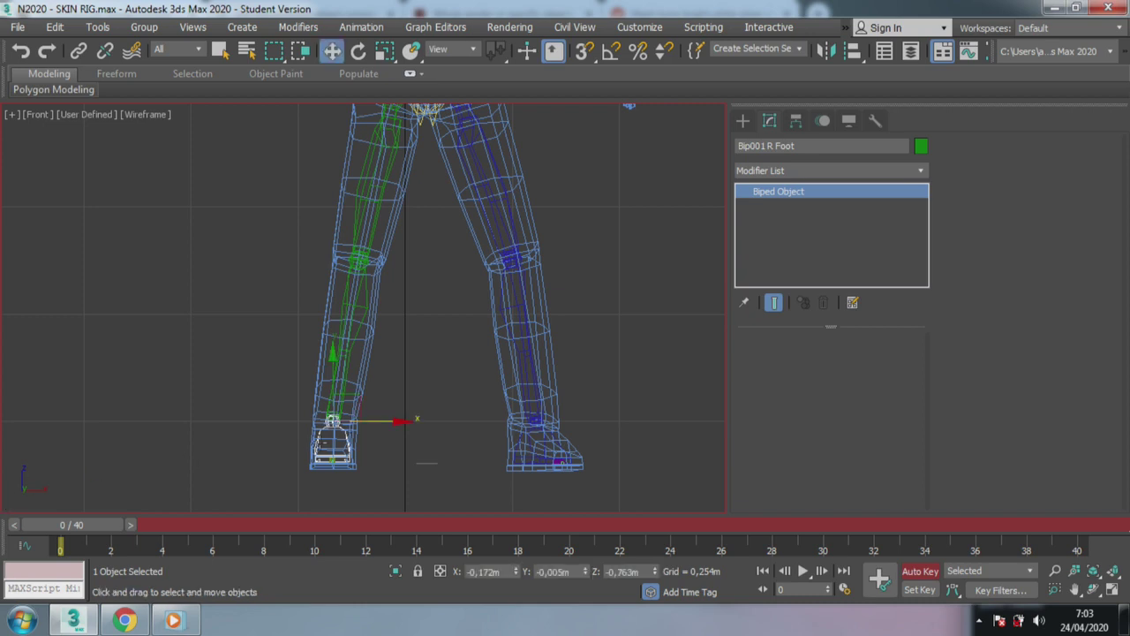
left_click_drag(398, 423, 380, 427)
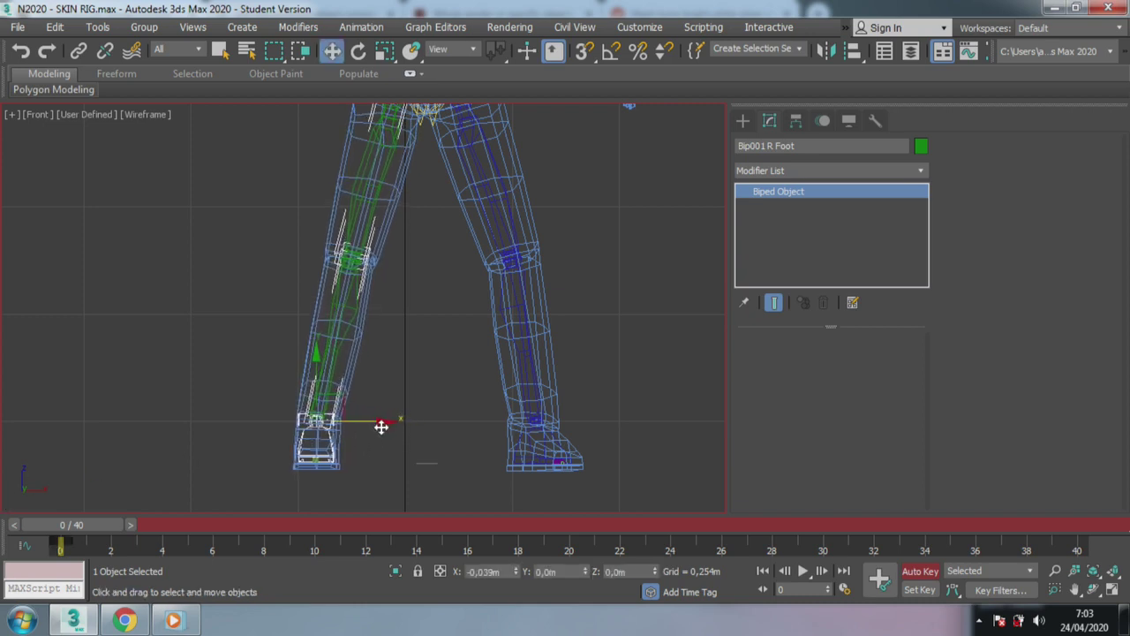
Slide the right foot sideways at frame 20, then nudge it slightly again at frame 0.
left_click_drag(91, 520, 588, 583)
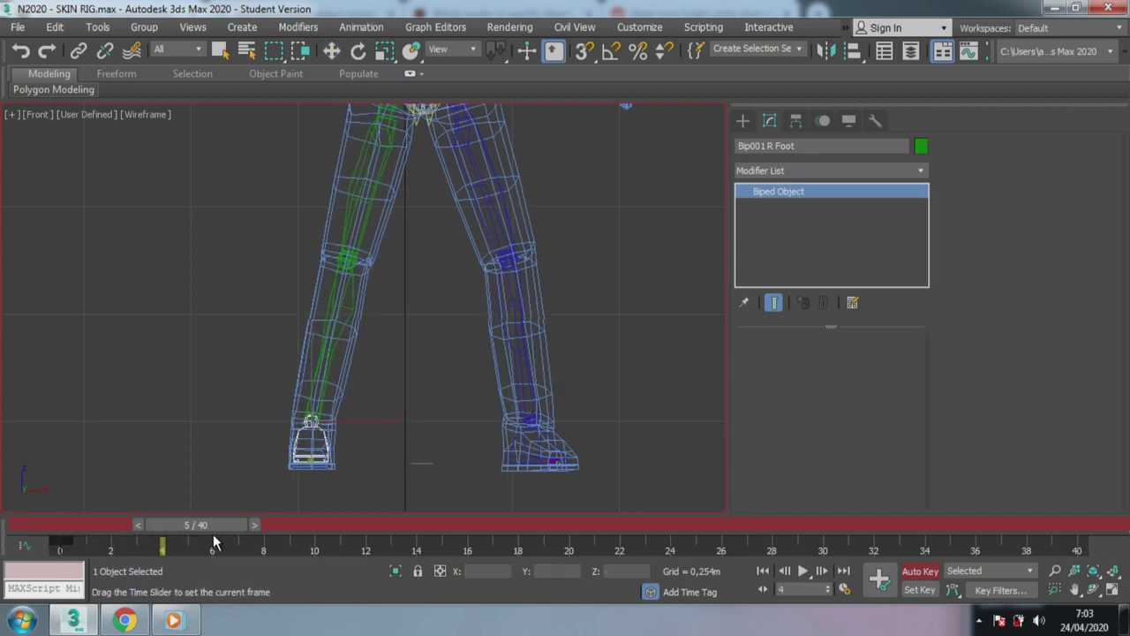
key("w")
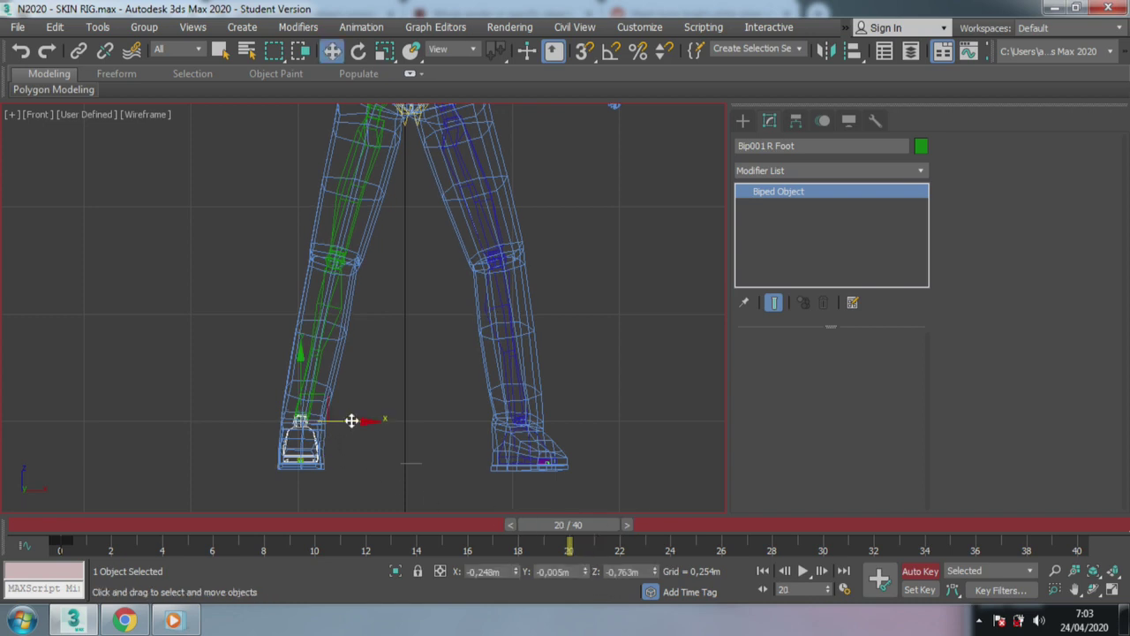
left_click_drag(351, 420, 371, 431)
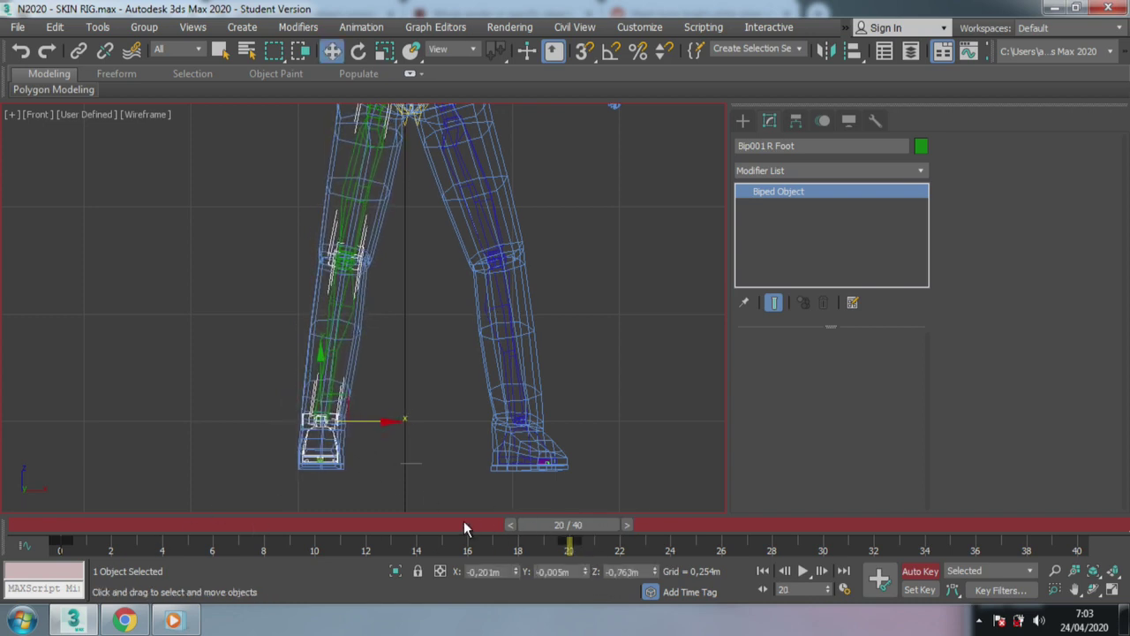
mouse_move(592, 525)
left_mouse_down()
mouse_move(64, 526)
mouse_move(591, 530)
mouse_move(598, 550)
left_mouse_up()
key("Home")
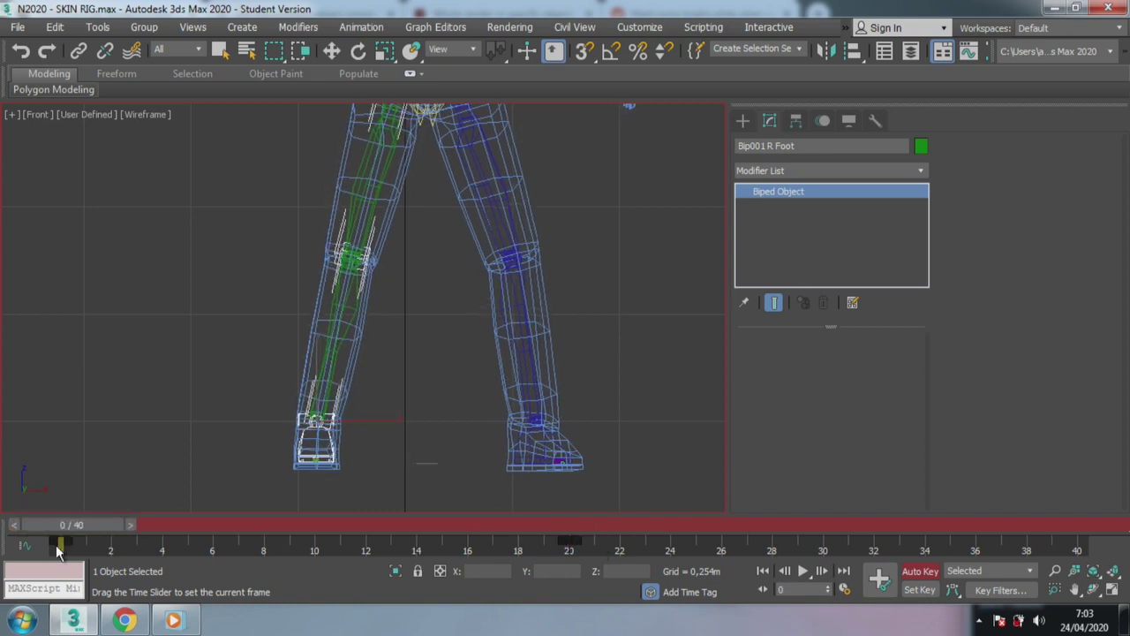
key("w")
left_click_drag(369, 422, 374, 424)
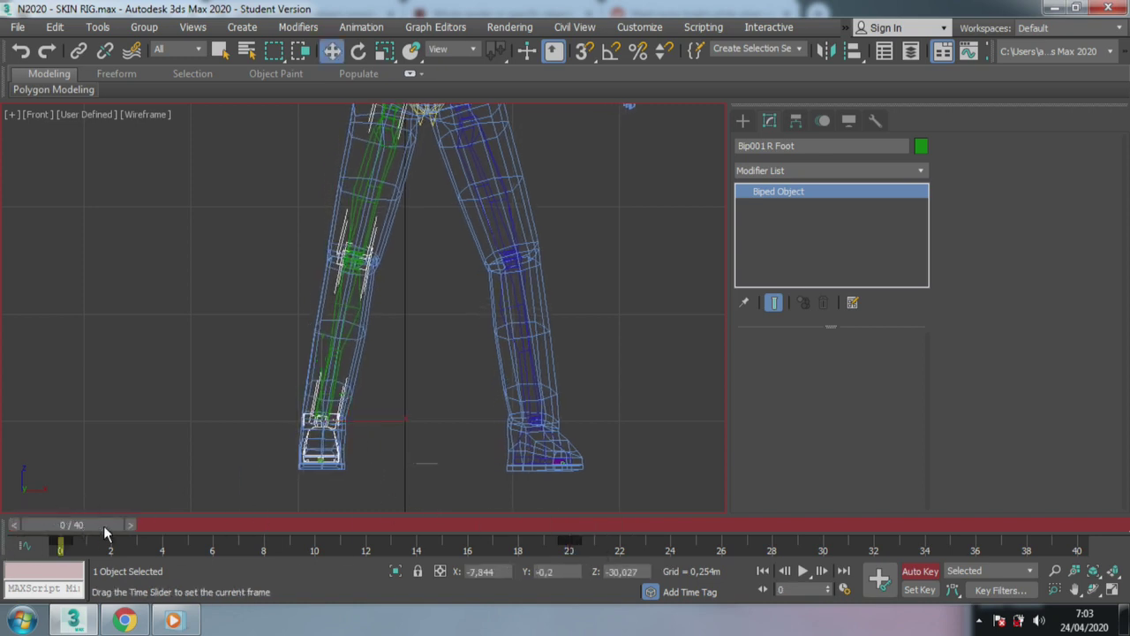
Nudge the right foot slightly at frames 11 and 7.
mouse_move(104, 526)
left_mouse_down()
mouse_move(570, 555)
mouse_move(172, 505)
mouse_move(574, 506)
mouse_move(163, 461)
mouse_move(476, 458)
mouse_move(577, 478)
mouse_move(95, 443)
mouse_move(570, 495)
mouse_move(244, 493)
mouse_move(165, 474)
mouse_move(356, 496)
left_mouse_up()
key("w")
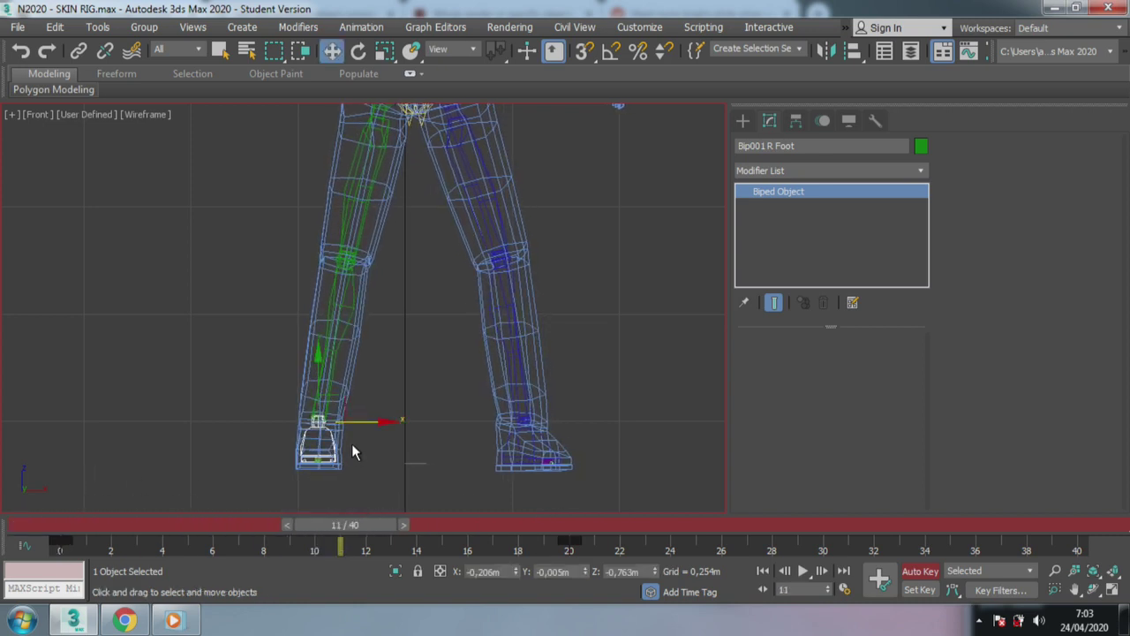
left_click_drag(365, 420, 371, 421)
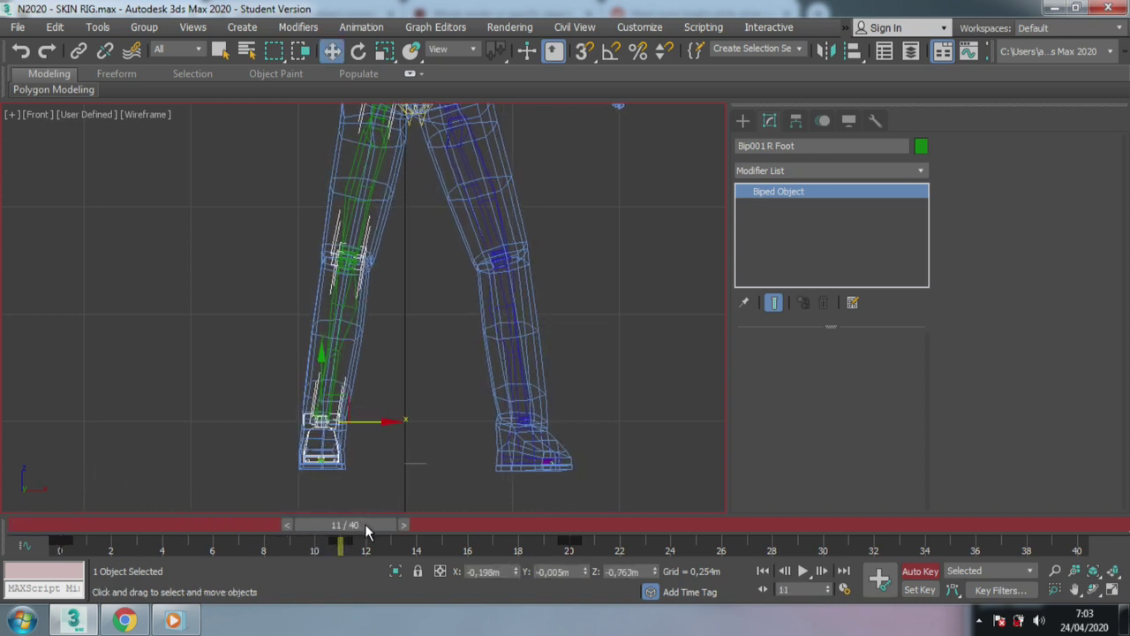
mouse_move(365, 524)
left_mouse_down()
mouse_move(567, 564)
mouse_move(117, 527)
mouse_move(520, 555)
mouse_move(139, 502)
mouse_move(257, 508)
left_mouse_up()
key("w")
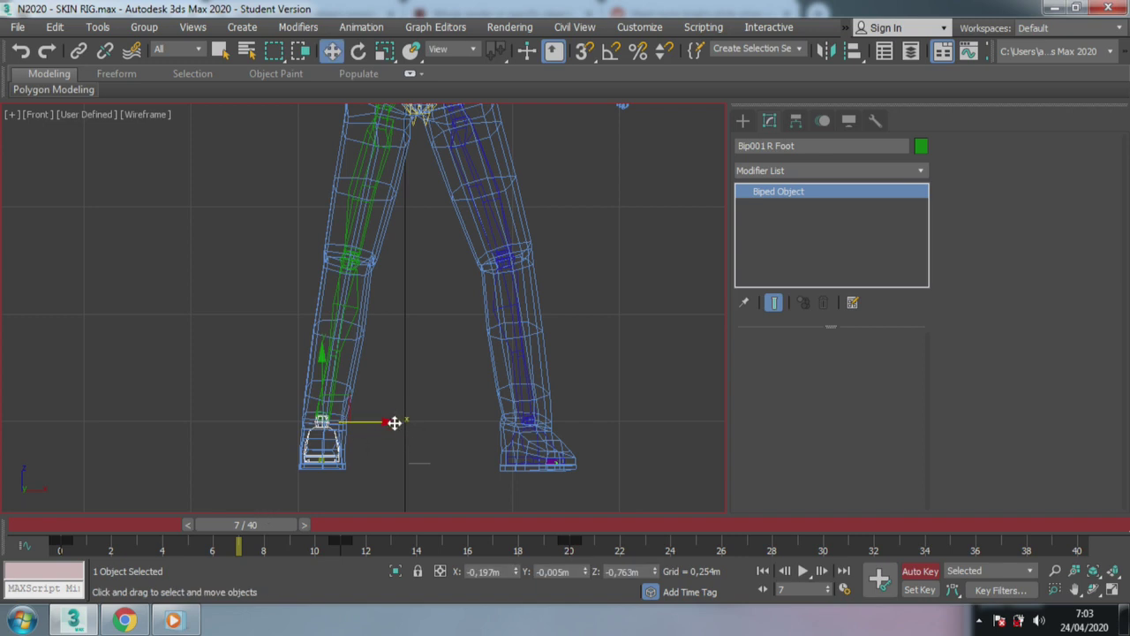
left_click_drag(394, 423, 391, 423)
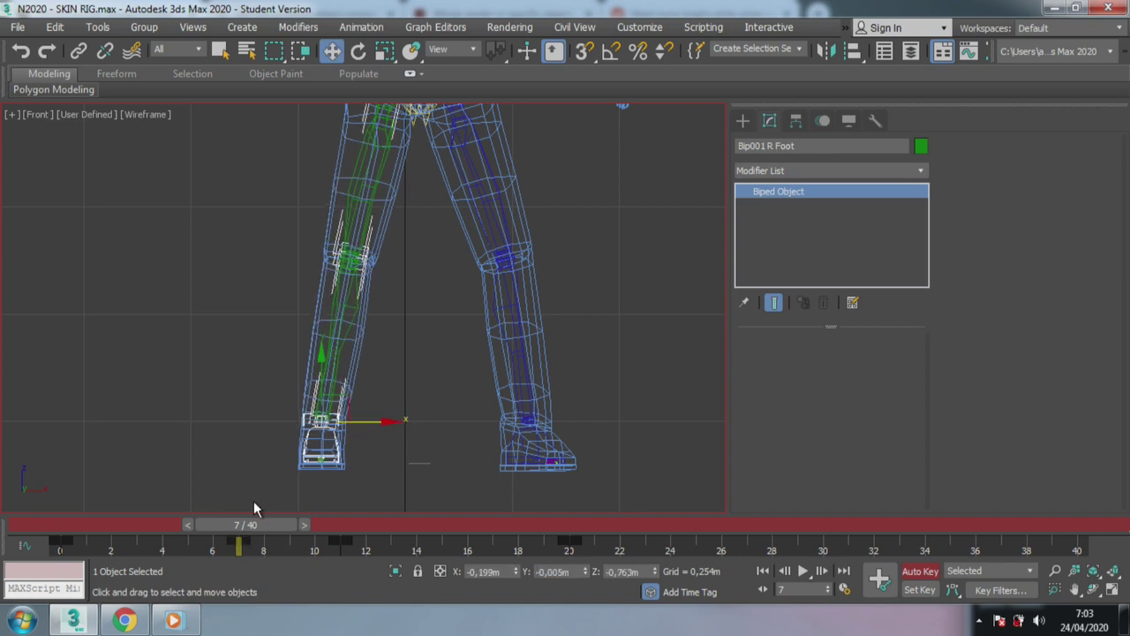
Shift the right foot slightly left at frame 28 and copy its frame-0 key to frame 39.
left_click_drag(269, 523, 798, 553)
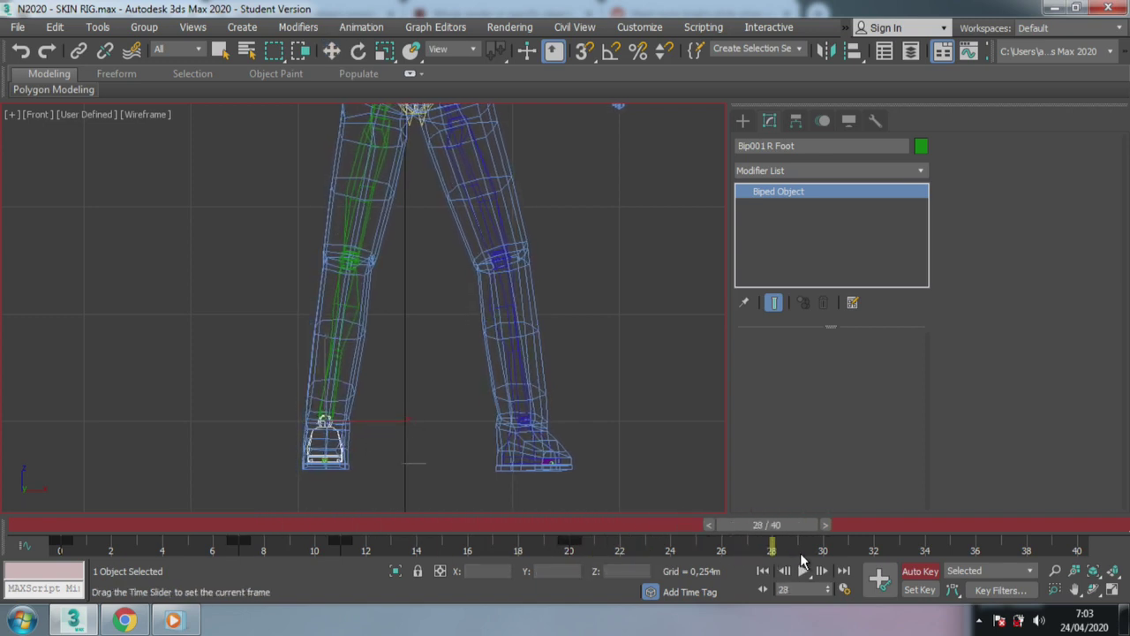
key("w")
left_click_drag(375, 422, 373, 421)
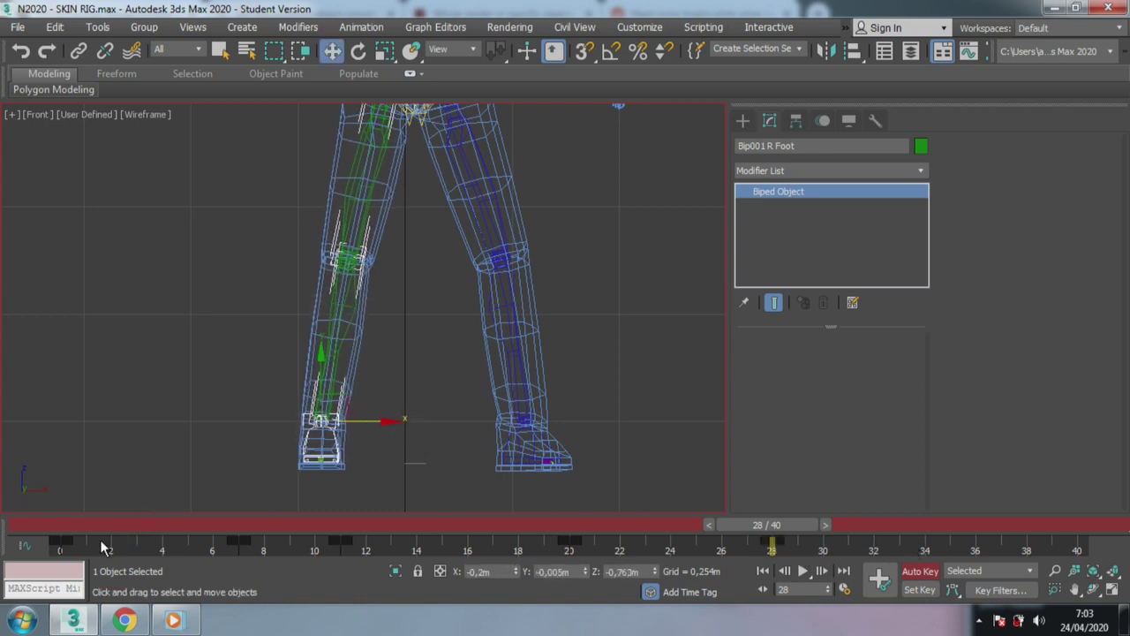
left_click_drag(60, 541, 1066, 628, "shift")
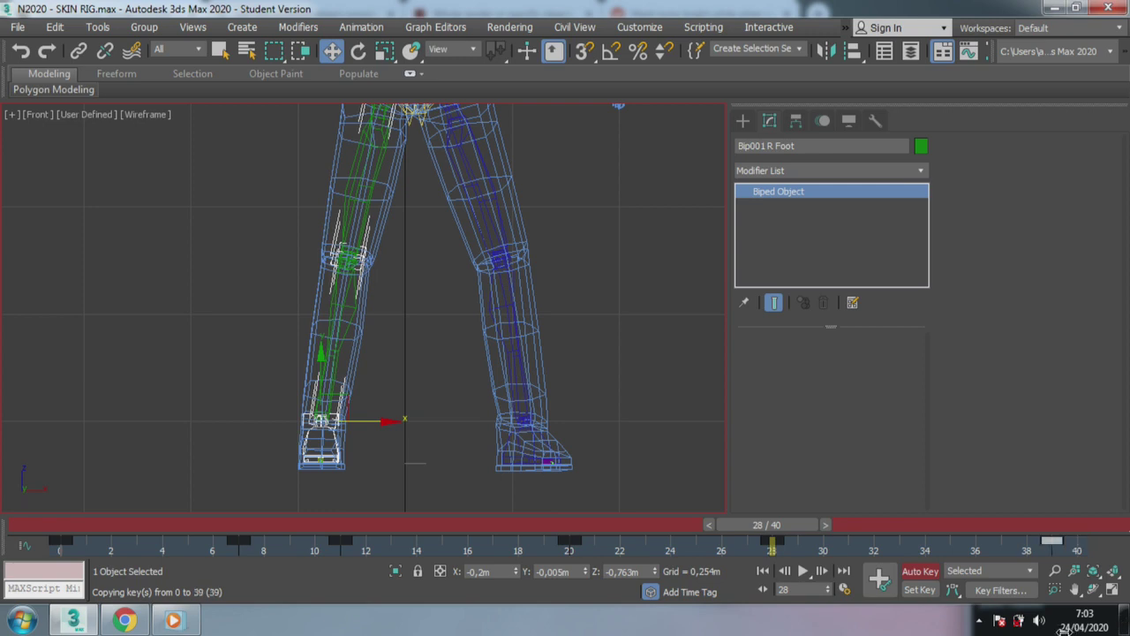
mouse_move(799, 521)
left_mouse_down()
mouse_move(958, 554)
mouse_move(767, 527)
left_mouse_up()
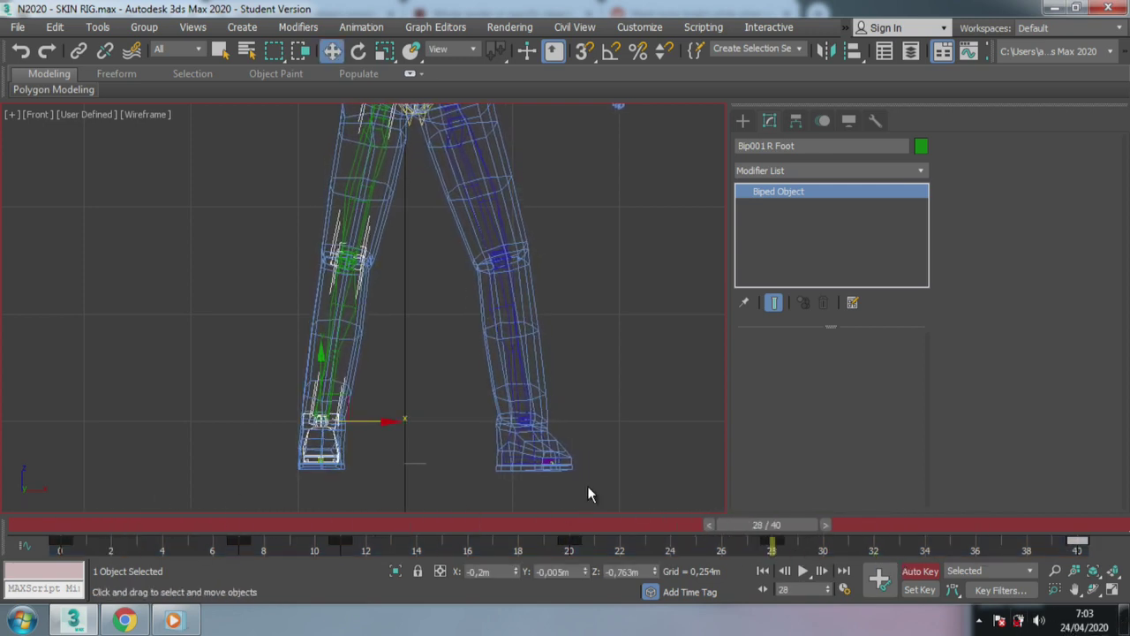
Select Bip001 L Foot, zoom in on it, and pick its horizontal move axis.
left_click(534, 446)
left_click(534, 446)
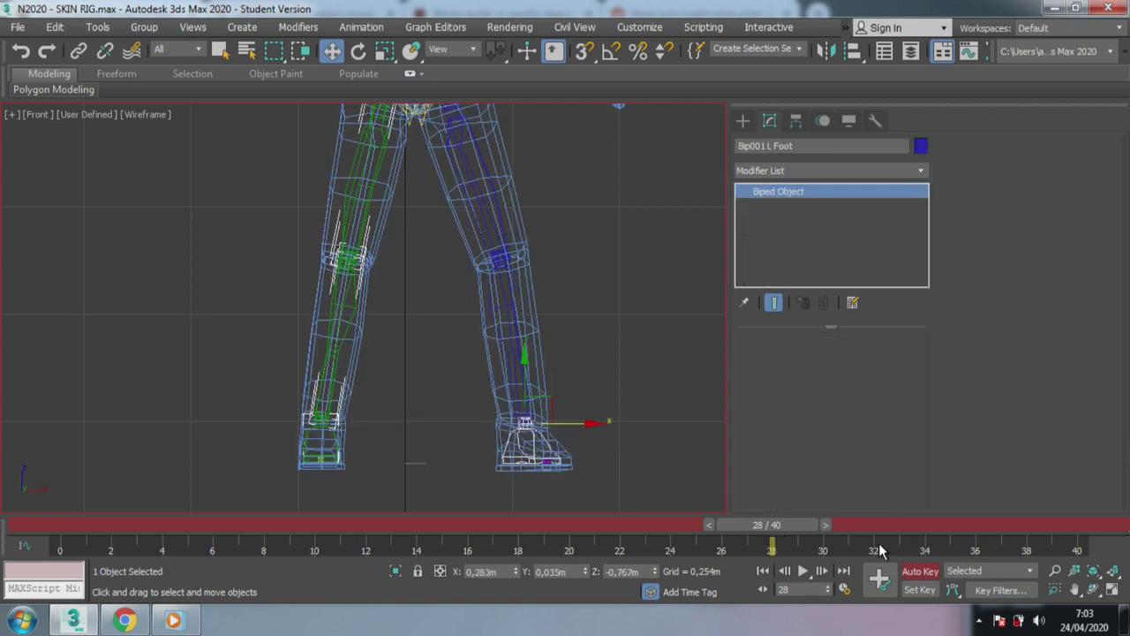
mouse_move(777, 530)
left_mouse_down()
mouse_move(492, 528)
mouse_move(511, 539)
left_mouse_up()
key("w")
scroll(547, 480, "up", 3)
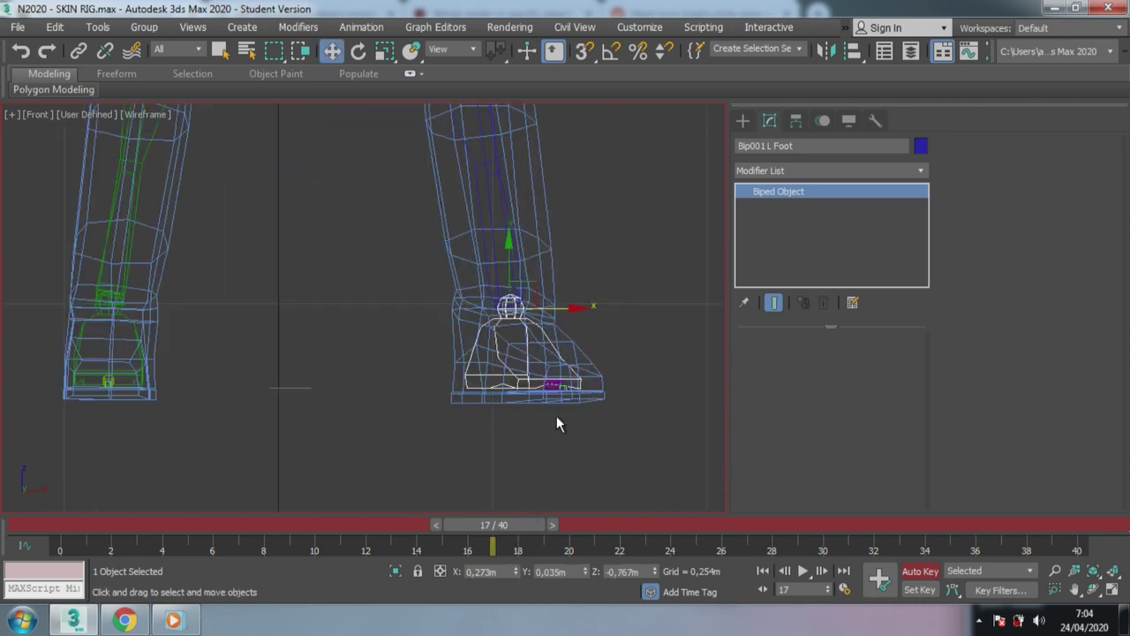
scroll(556, 416, "up", 3)
scroll(471, 396, "up", 2)
middle_click_drag(454, 276, 411, 393)
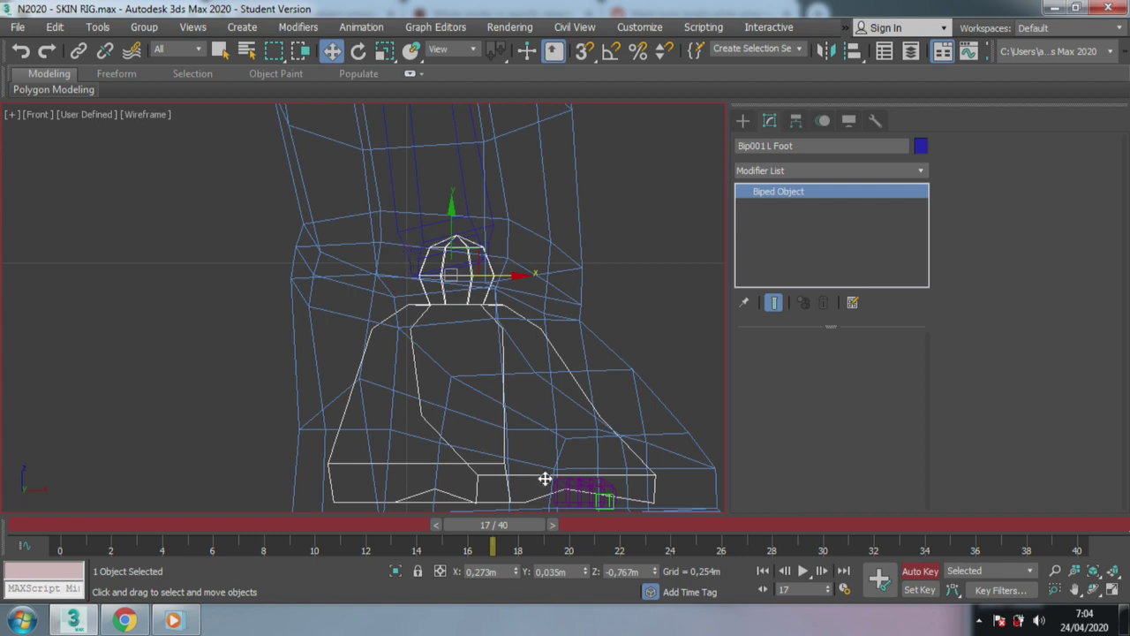
left_click(513, 274)
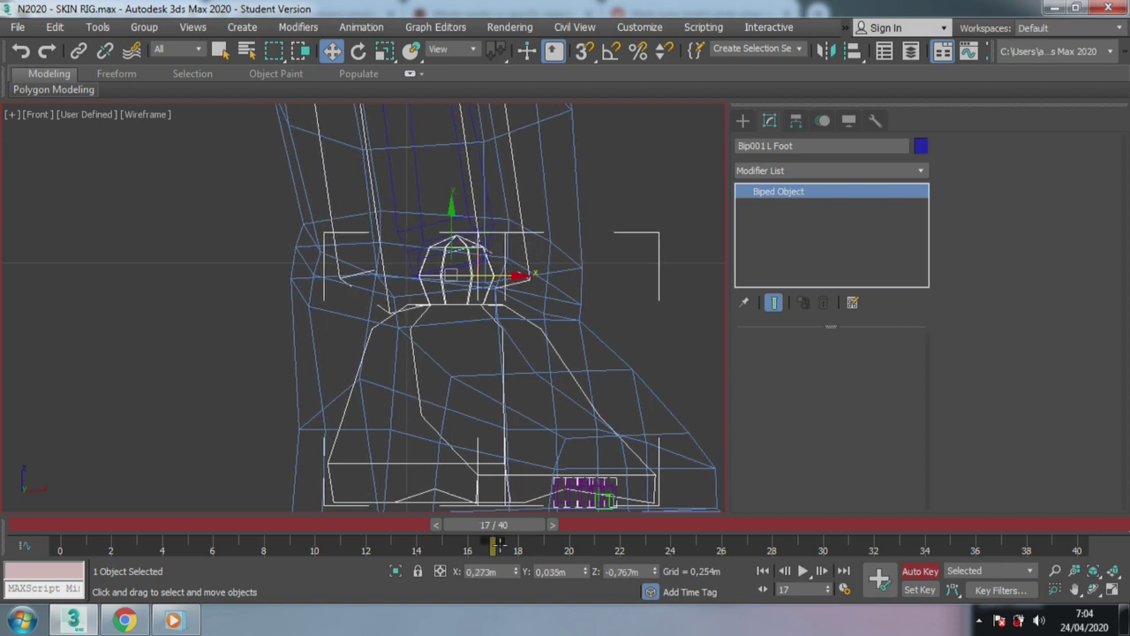
Shift the left foot left at frame 0, copy that key to frame 40, and nudge it at frame 10.
left_click_drag(515, 530, 5, 477)
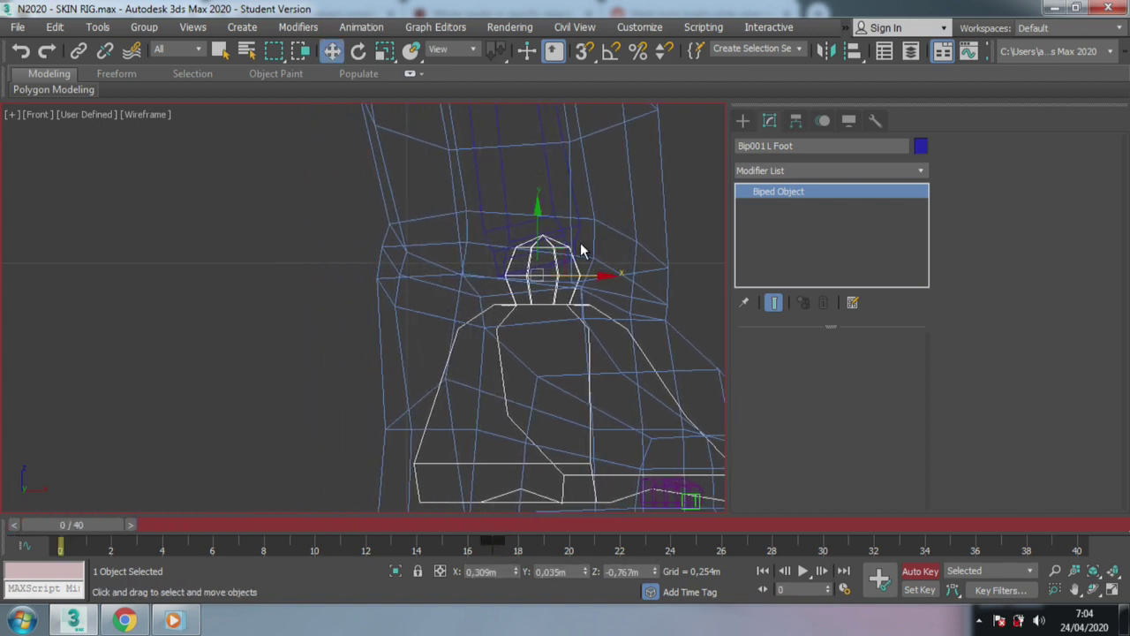
left_click_drag(588, 274, 502, 305)
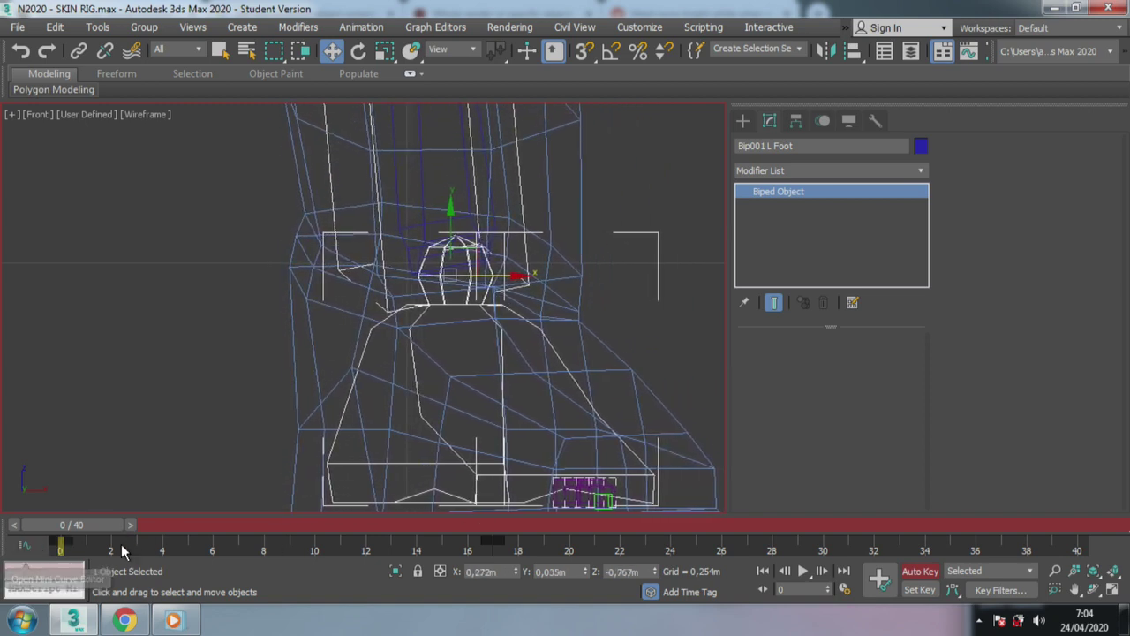
left_click_drag(60, 542, 1117, 596, "shift")
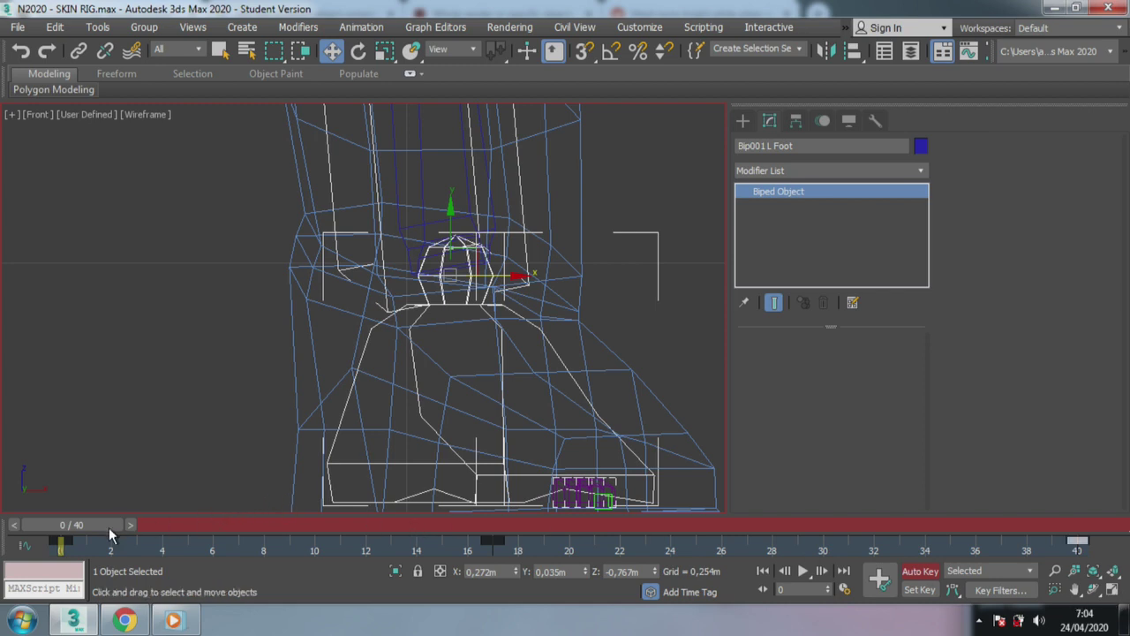
mouse_move(108, 527)
left_mouse_down()
mouse_move(429, 549)
mouse_move(71, 530)
mouse_move(492, 525)
mouse_move(137, 524)
mouse_move(315, 525)
left_mouse_up()
key("w")
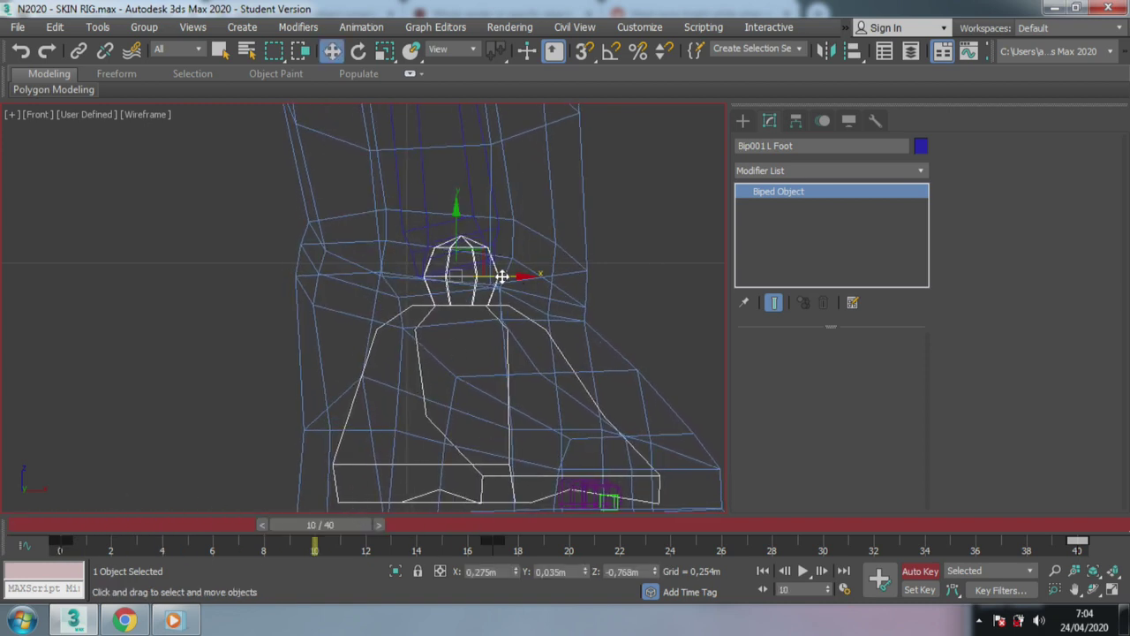
left_click_drag(501, 277, 500, 278)
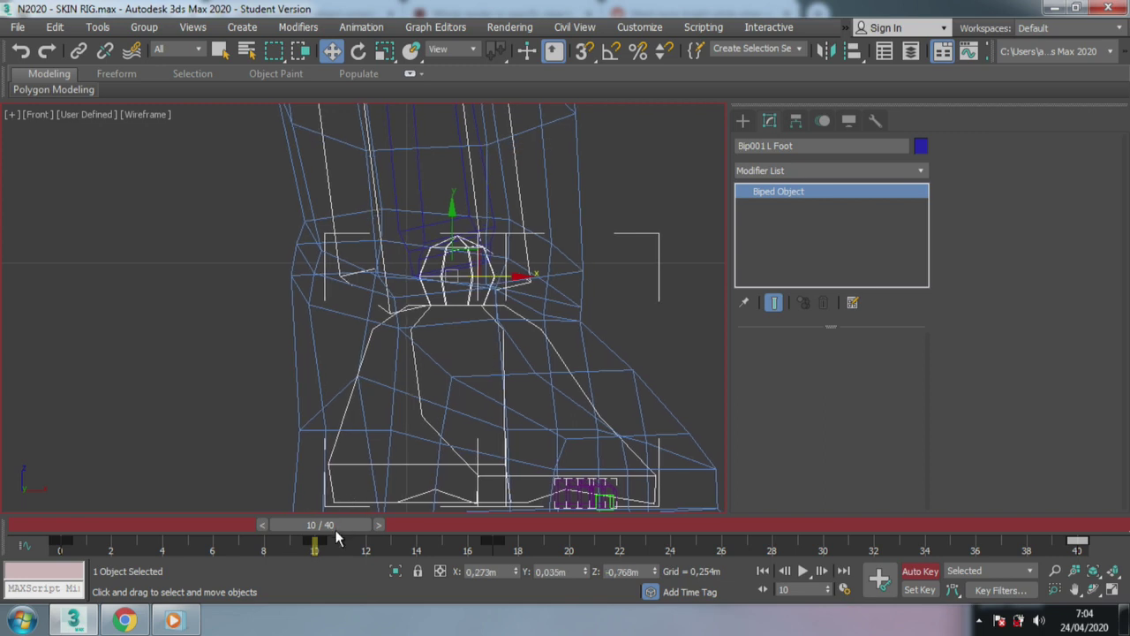
Shift the left foot slightly right at frame 28 and nudge it left at frame 34.
left_click_drag(336, 537, 796, 516)
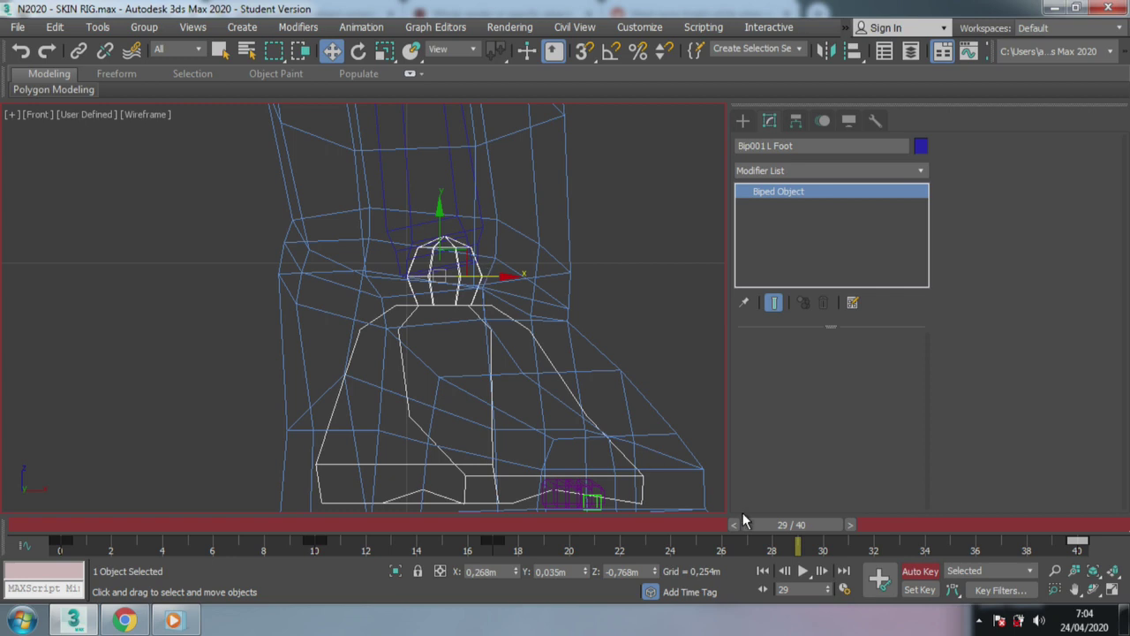
mouse_move(799, 531)
left_mouse_down()
mouse_move(495, 528)
mouse_move(771, 539)
left_mouse_up()
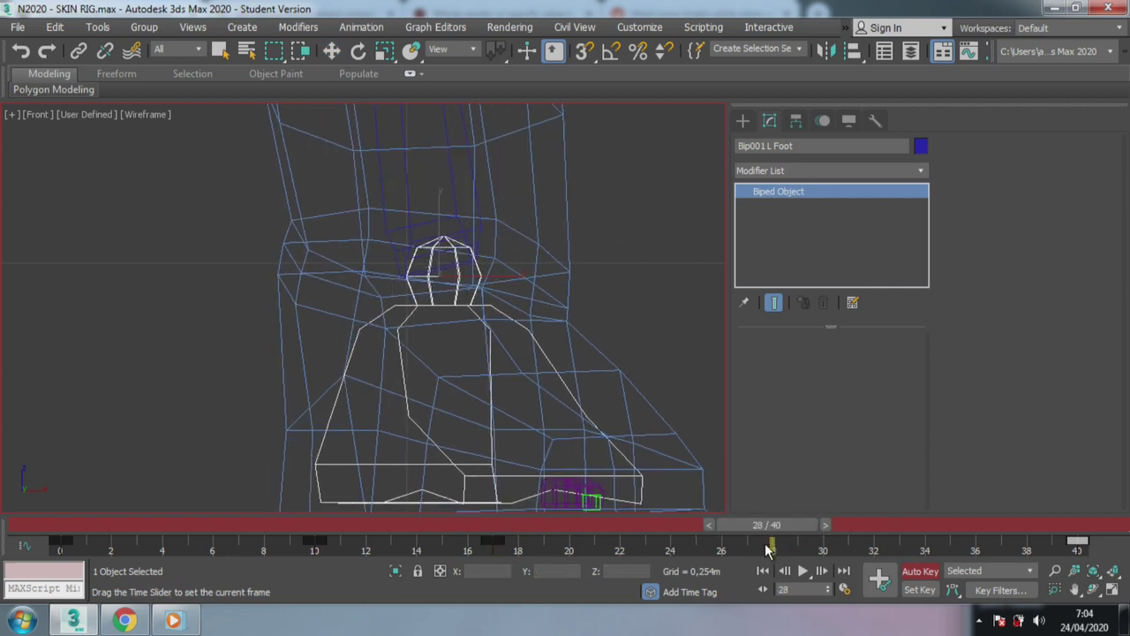
left_click_drag(478, 271, 491, 270)
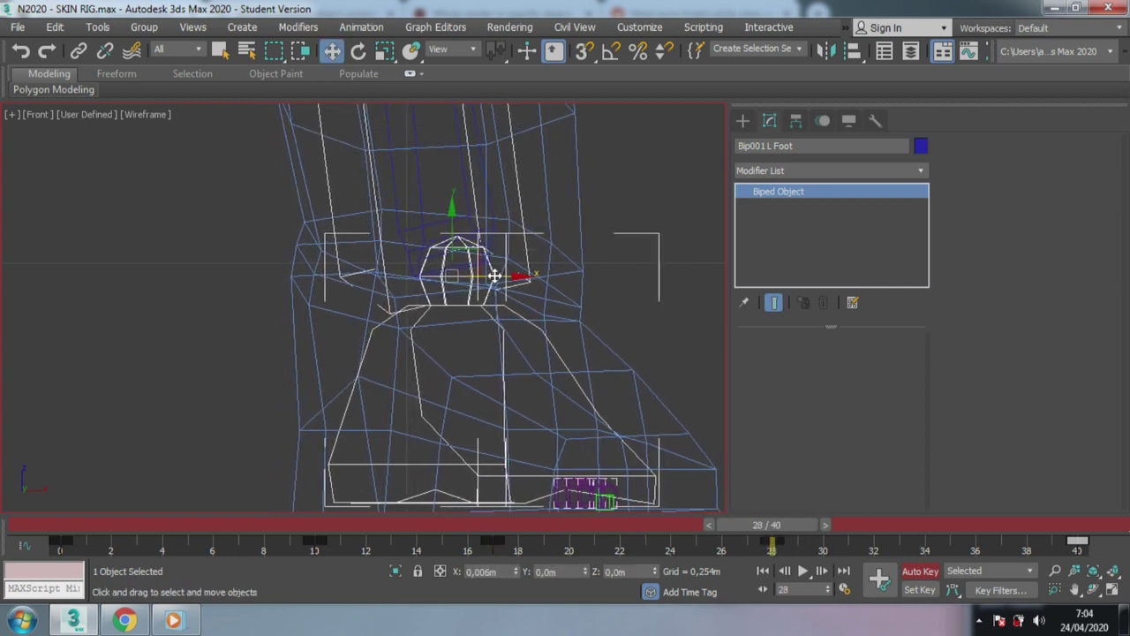
mouse_move(785, 530)
left_mouse_down()
mouse_move(1041, 546)
mouse_move(589, 551)
mouse_move(1020, 594)
left_mouse_up()
key("comma")
key("comma")
key("comma")
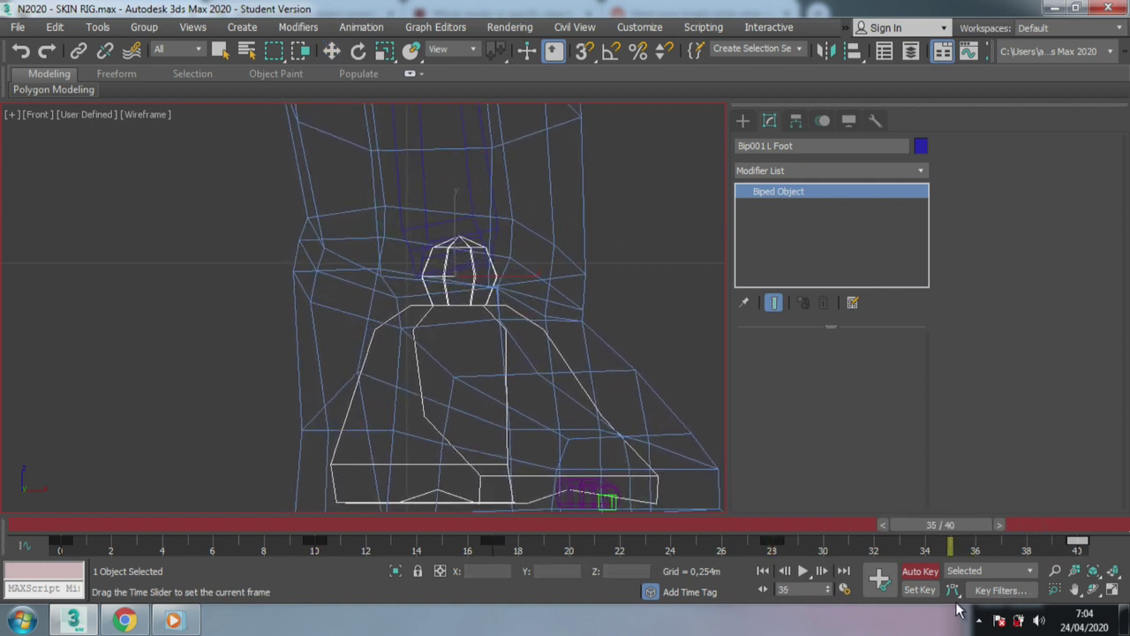
key("w")
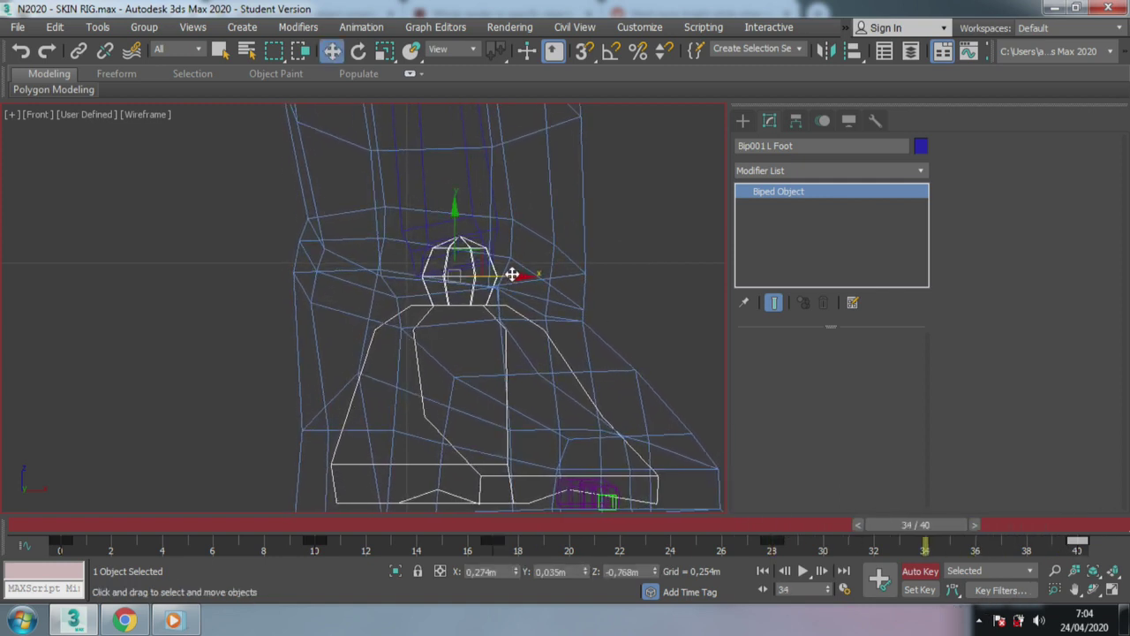
left_click_drag(512, 275, 507, 274)
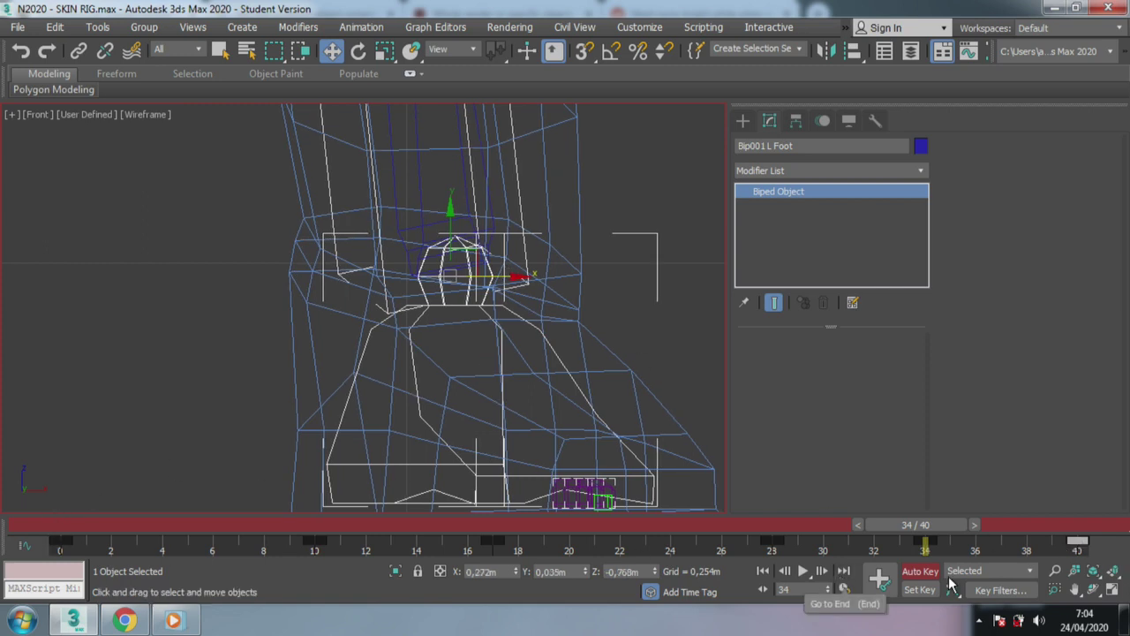
Turn Auto Key off, preview frames 12–39 in four viewports, then bring Chrome's sprites page forward.
left_click(920, 571)
left_click(1115, 592)
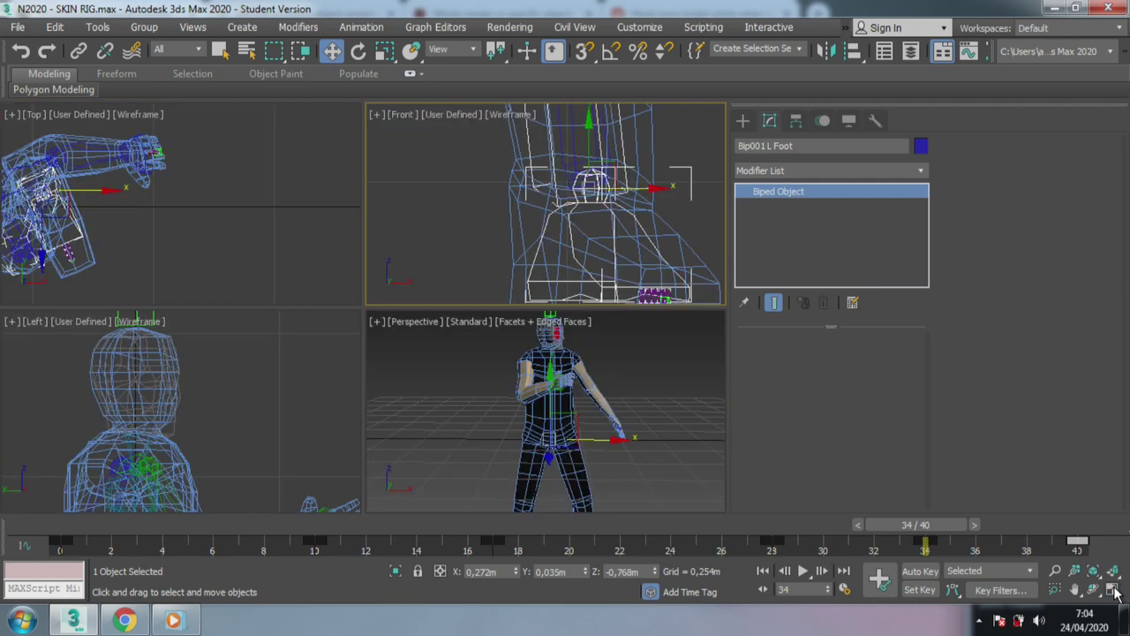
left_click_drag(187, 526, 371, 524)
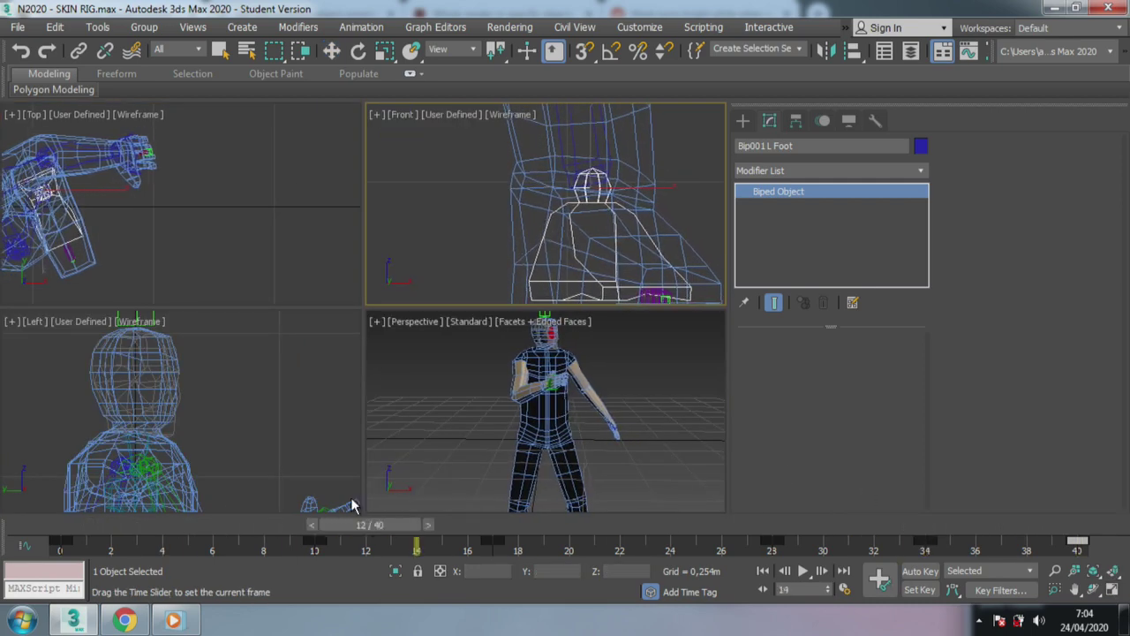
mouse_move(369, 525)
left_mouse_down()
mouse_move(1053, 553)
mouse_move(369, 524)
left_mouse_up()
key("w")
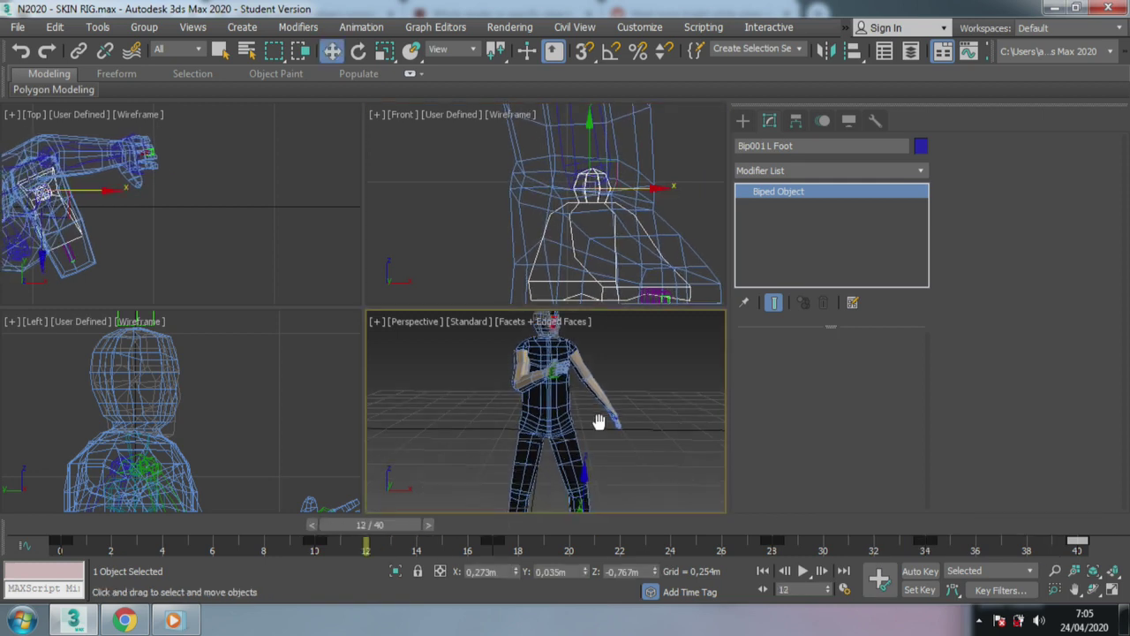
mouse_move(873, 531)
left_mouse_down()
mouse_move(718, 512)
mouse_move(243, 405)
mouse_move(299, 431)
left_mouse_up()
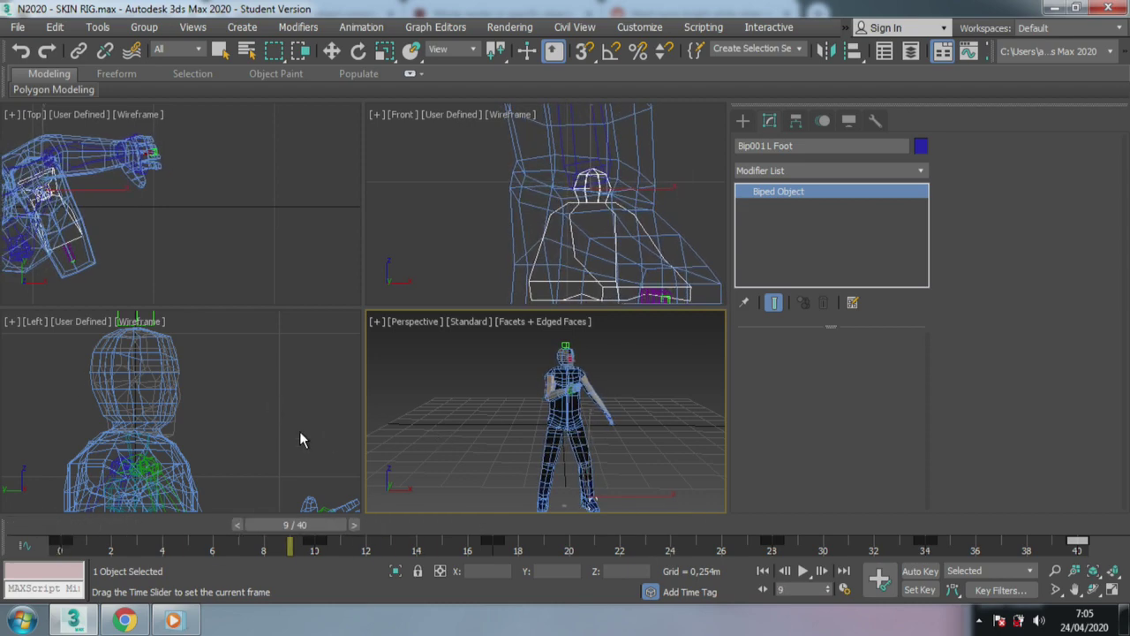
left_click(134, 617)
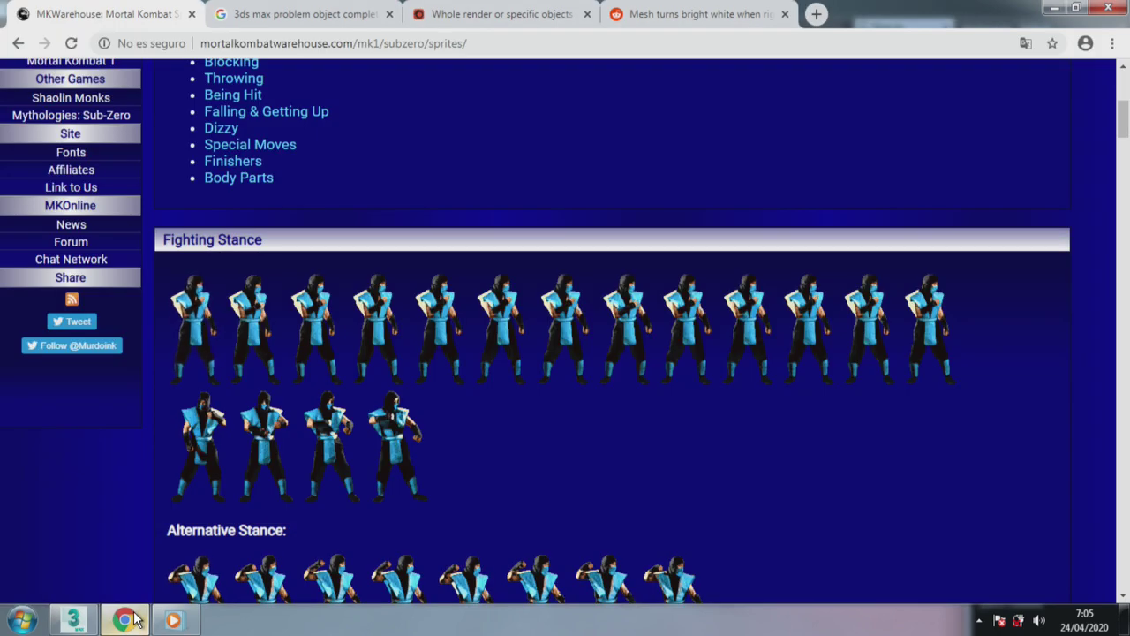
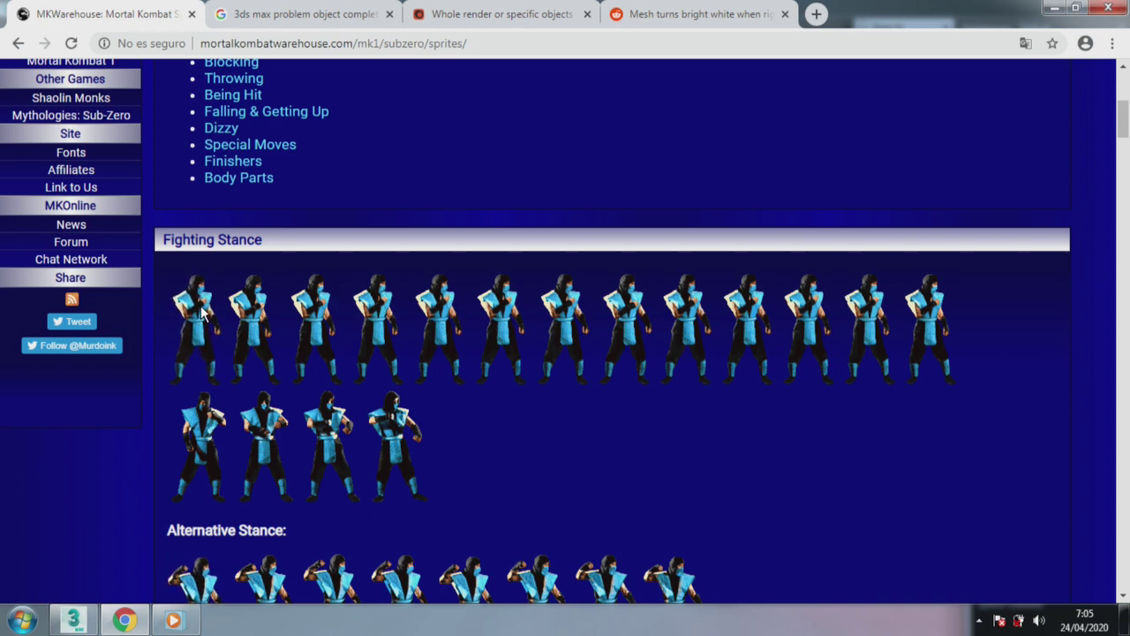
Select Bip001 R Forearm and rotate it 14° on Z to bend the arm.
left_click(83, 623)
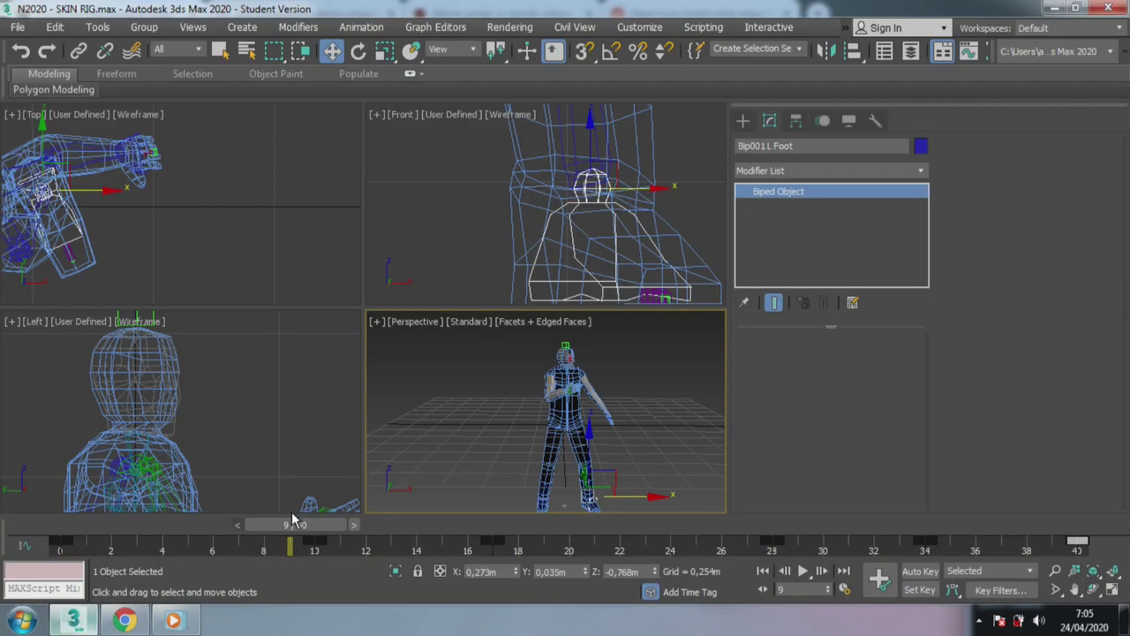
middle_click_drag(570, 212, 566, 238)
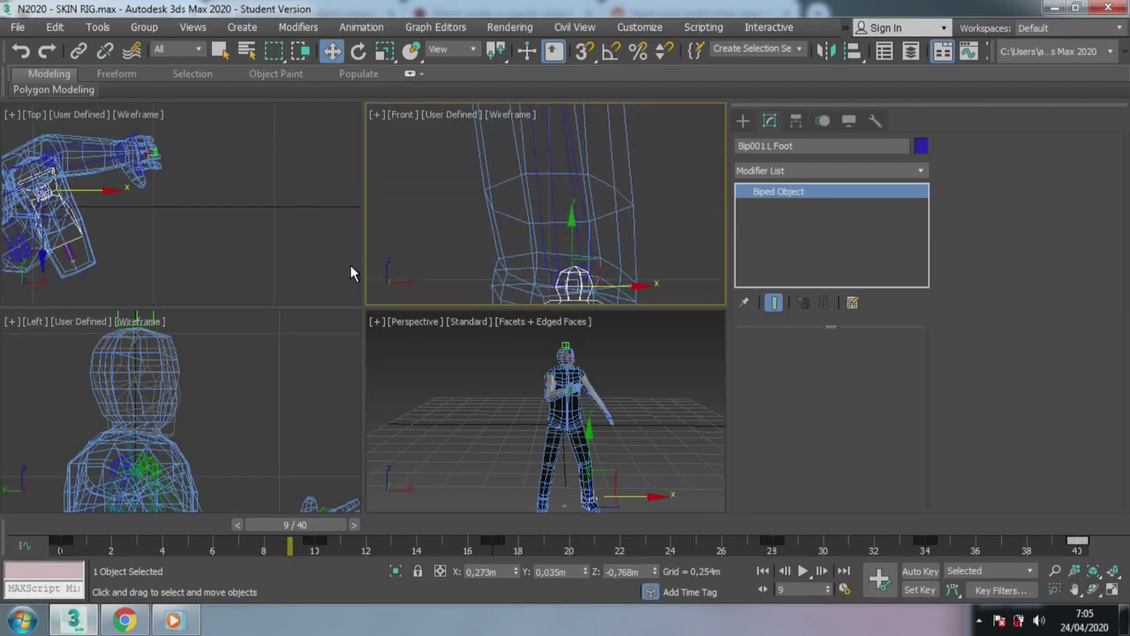
scroll(215, 197, "up", 1)
scroll(215, 197, "up", 3)
scroll(164, 227, "up", 2)
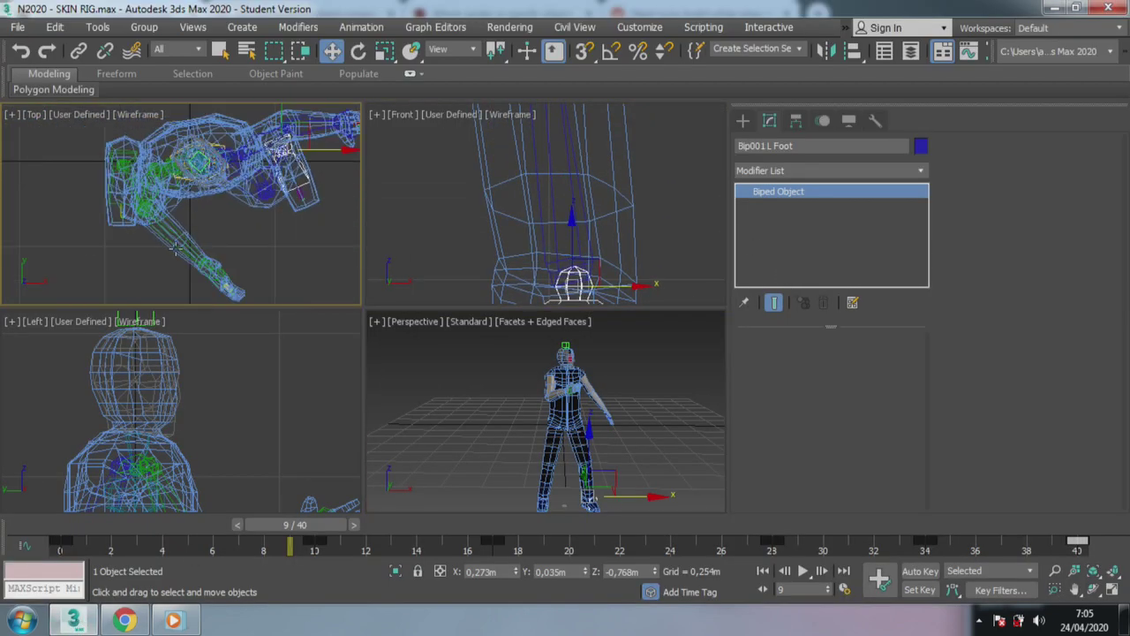
left_click(182, 245)
left_click(183, 244)
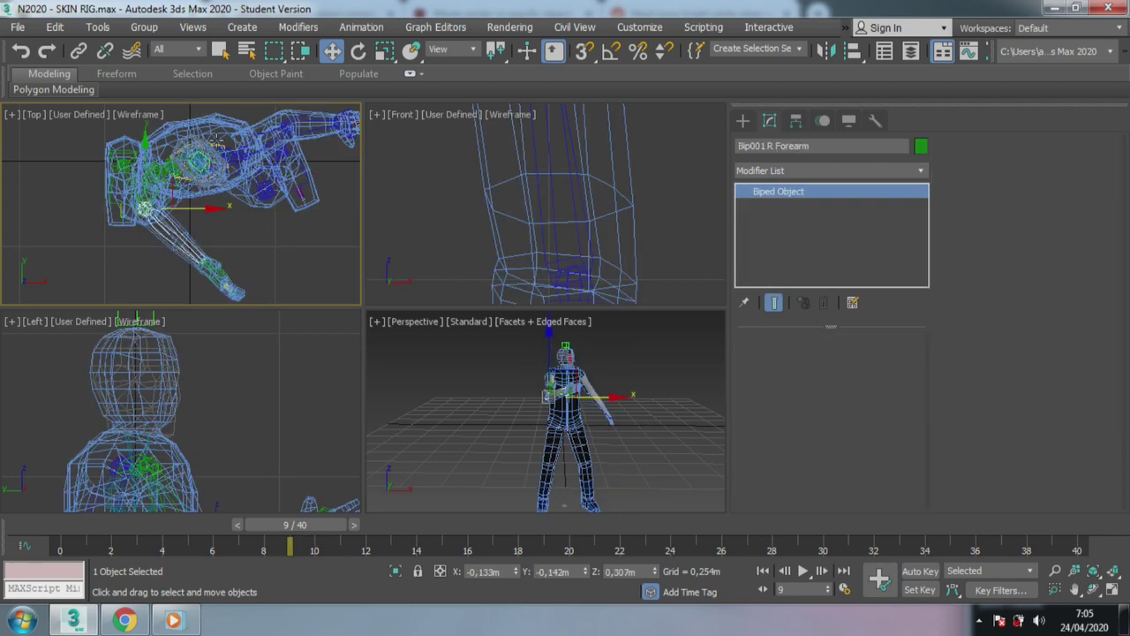
left_click(358, 50)
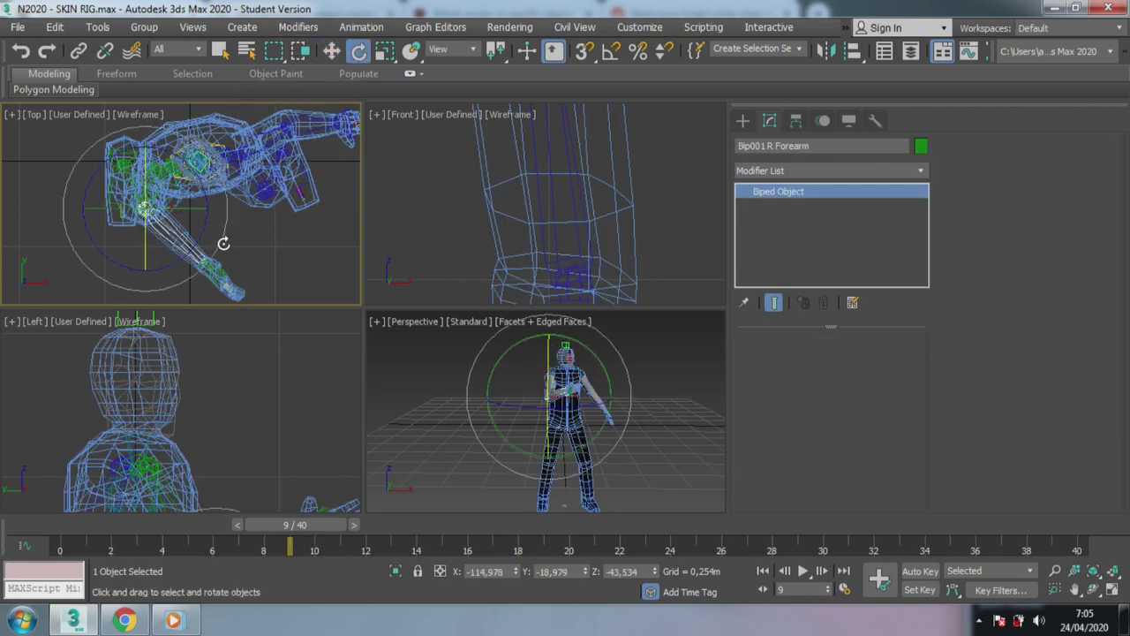
mouse_move(224, 244)
left_mouse_down()
mouse_move(212, 193)
mouse_move(211, 231)
left_mouse_up()
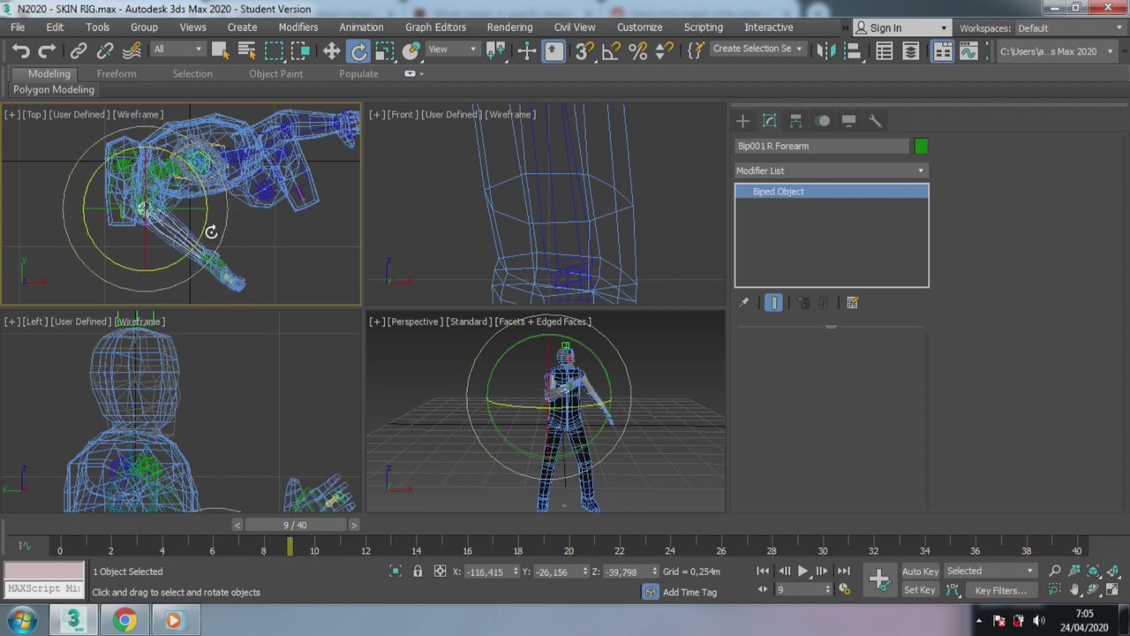
Move Bip001 R Hand up toward the chest, then scrub back to frame 1 to check.
key("w")
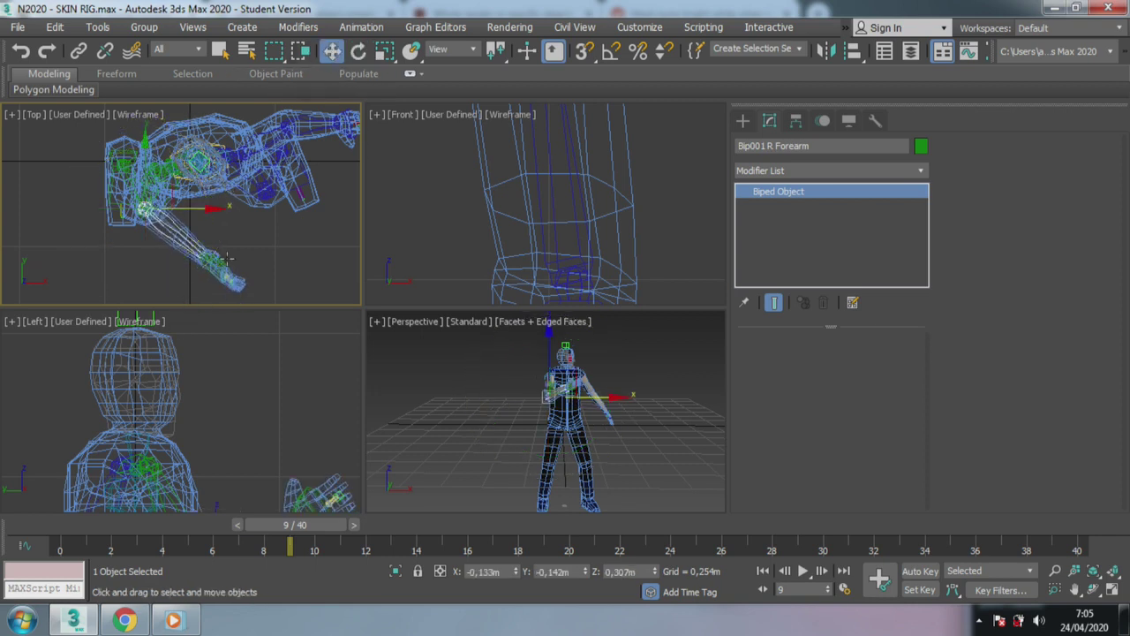
left_click(219, 251)
left_click_drag(204, 219, 209, 188)
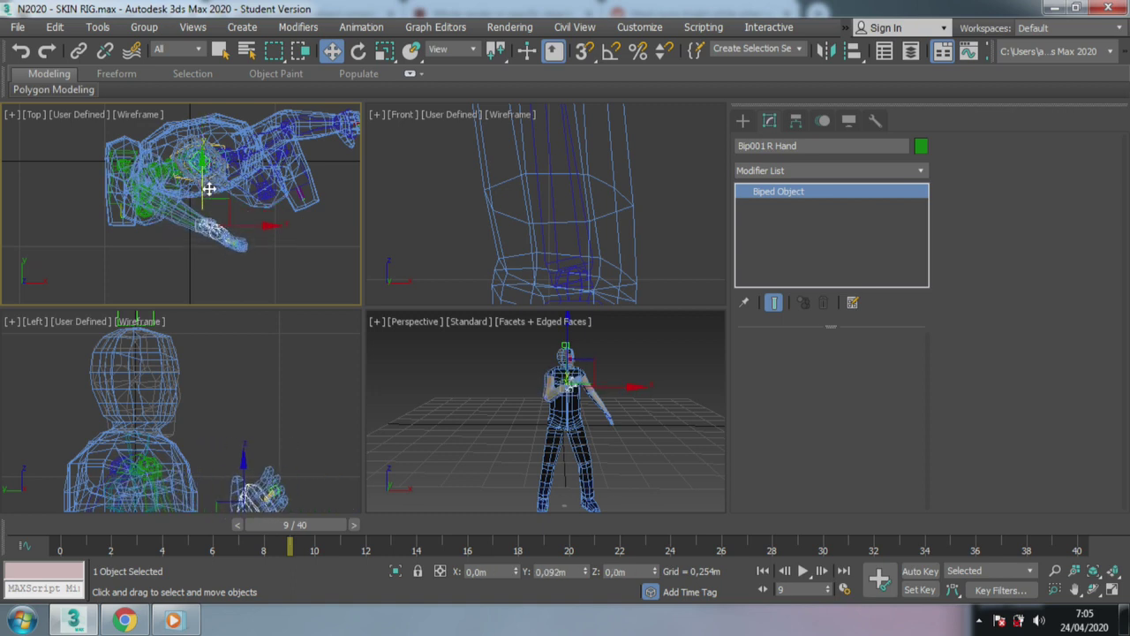
scroll(264, 446, "up", 2)
middle_click_drag(264, 495, 264, 441)
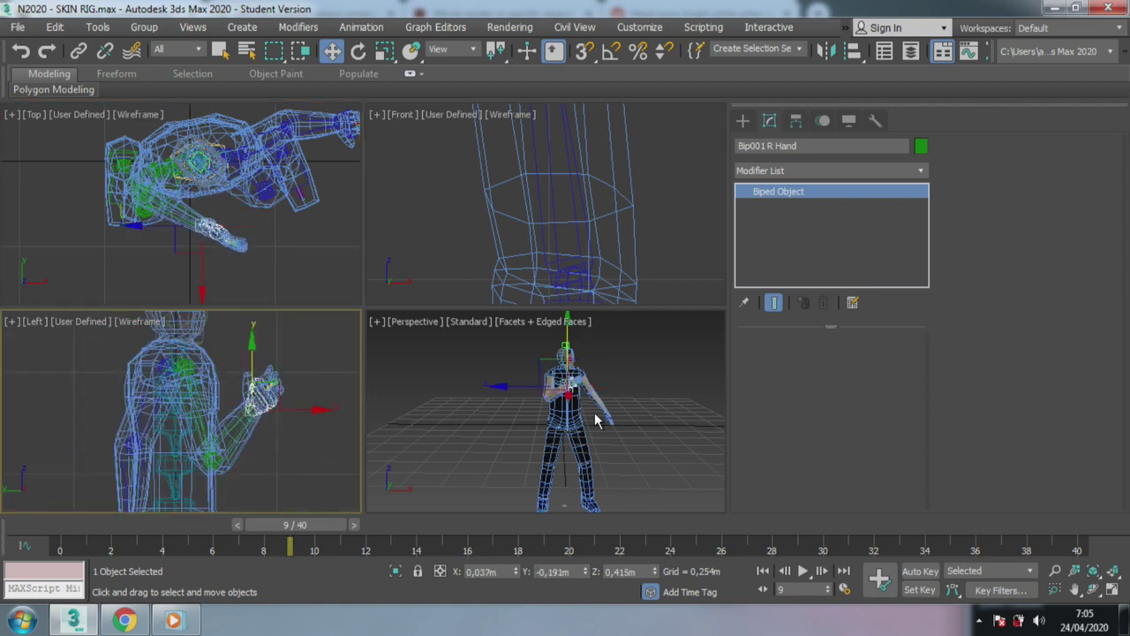
scroll(595, 413, "up", 2)
scroll(598, 439, "up", 2)
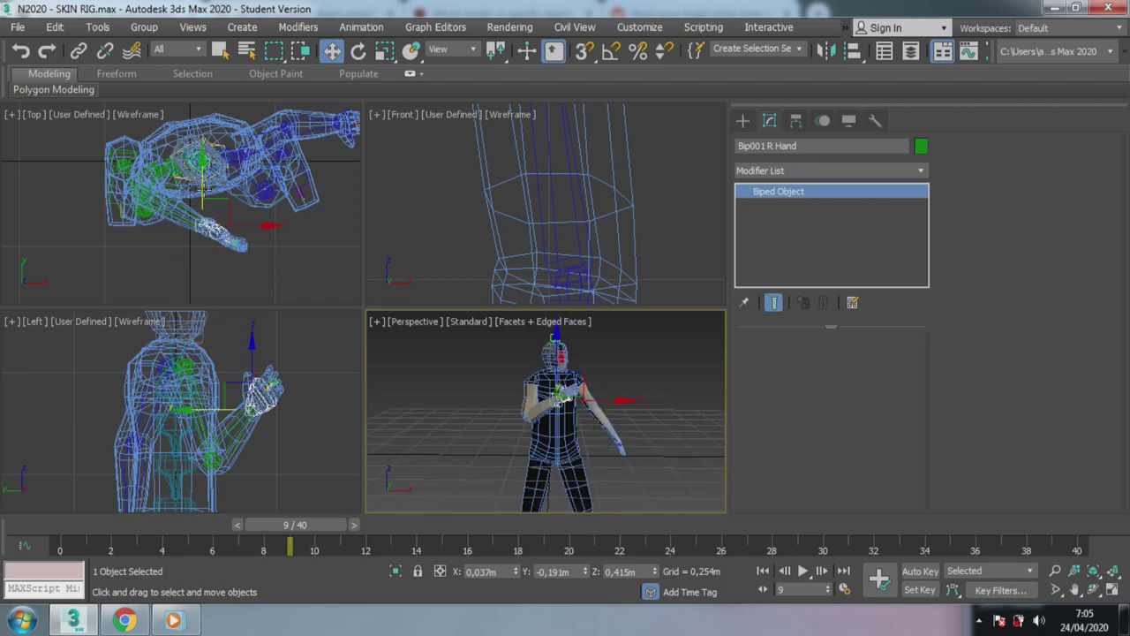
left_click_drag(205, 188, 204, 179)
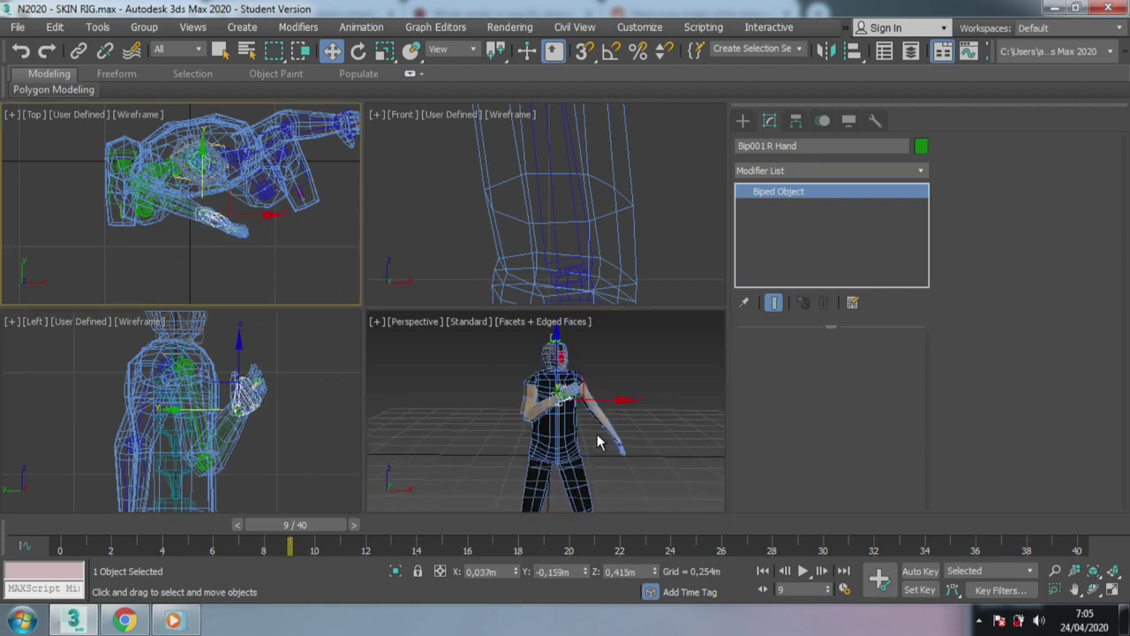
mouse_move(318, 534)
left_mouse_down()
mouse_move(234, 534)
mouse_move(392, 534)
left_mouse_up()
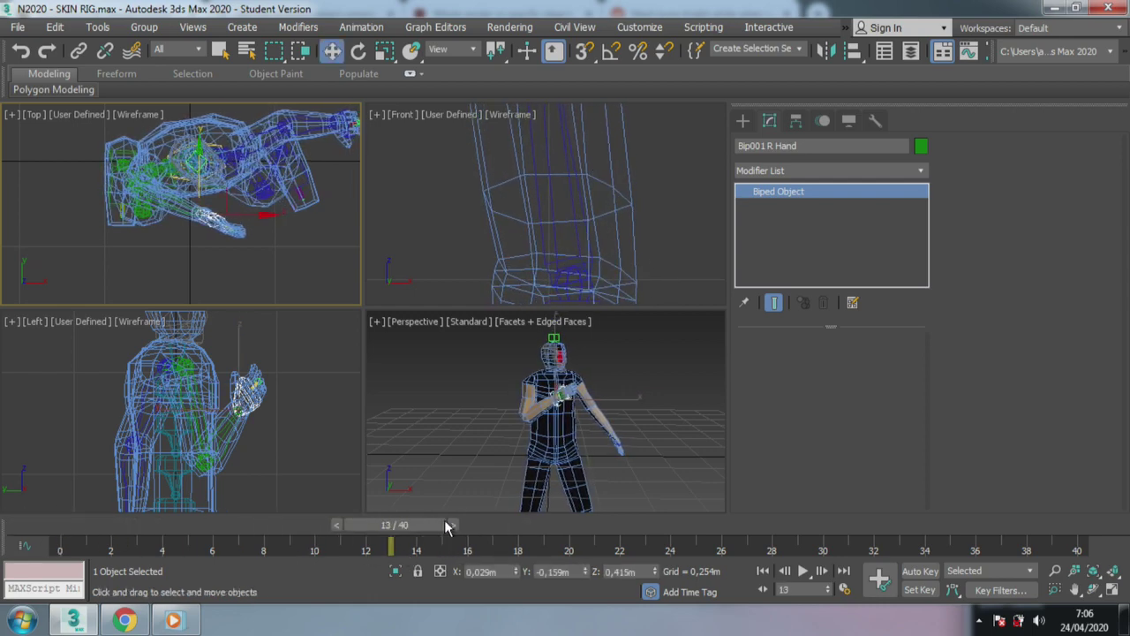
At frame 13, reframe the front view on the arm and lower the right hand slightly.
key("w")
scroll(626, 248, "down", 2)
scroll(556, 192, "down", 3)
middle_click_drag(558, 192, 565, 238)
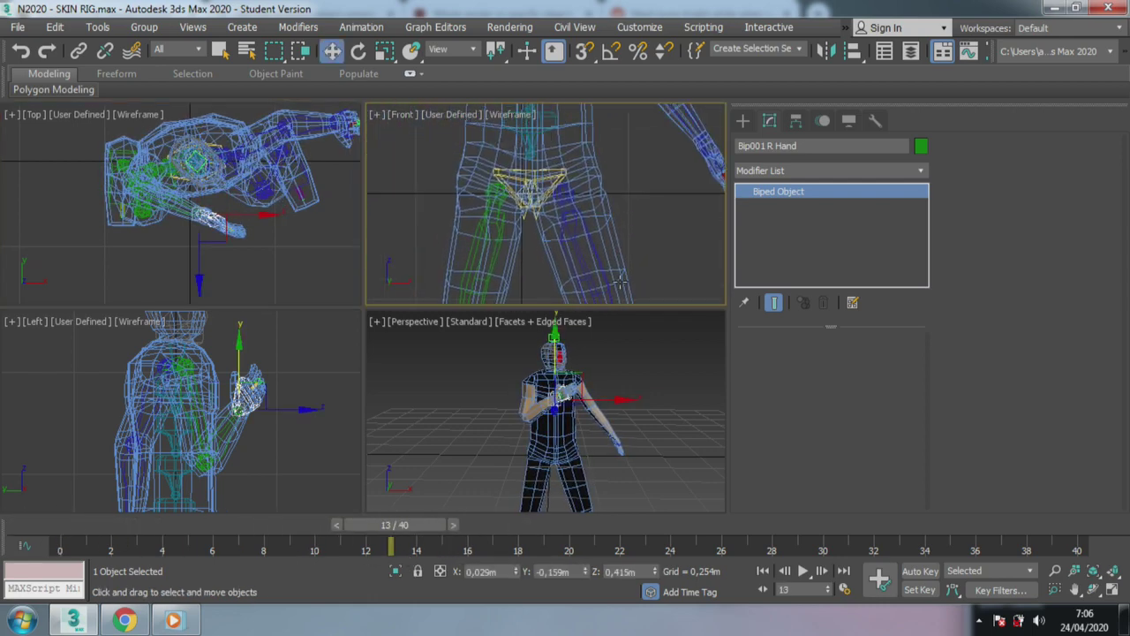
scroll(589, 137, "down", 2)
middle_click_drag(588, 136, 582, 227)
scroll(583, 228, "up", 2)
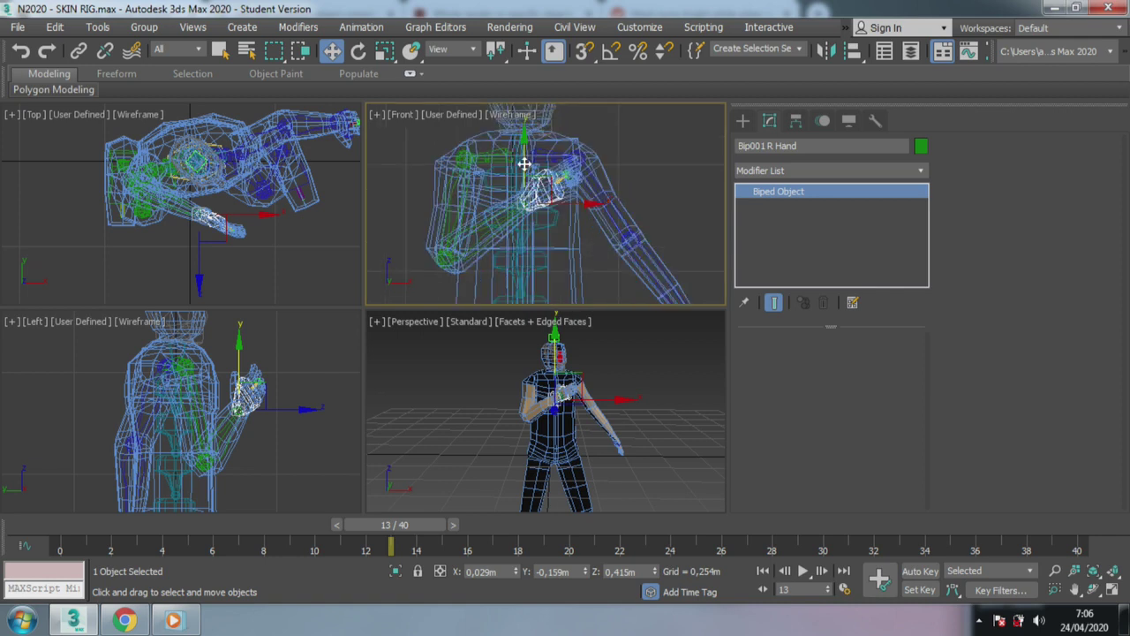
left_click_drag(524, 164, 523, 191)
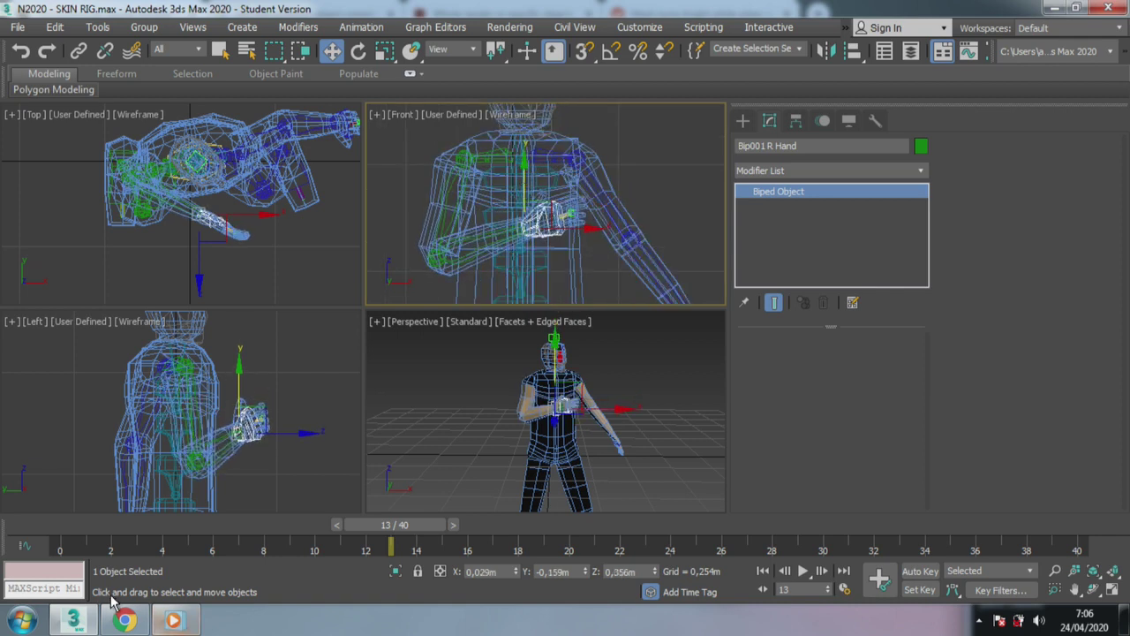
After checking the Sub-Zero sprite, raise the right hand toward the chest and preview the change.
left_click(124, 621)
left_click(124, 621)
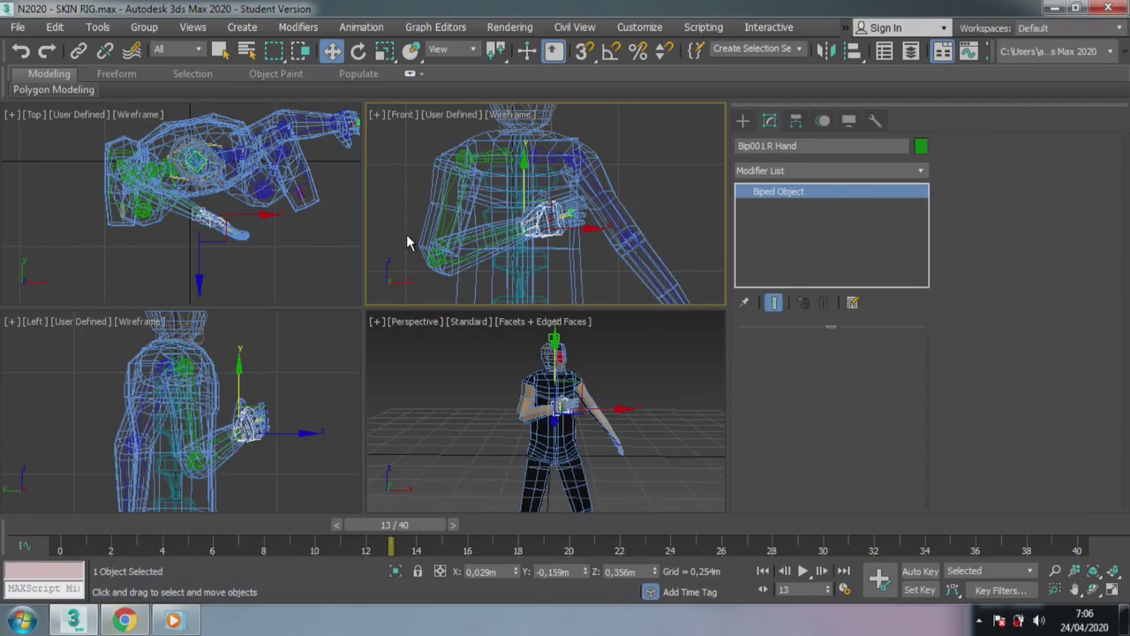
mouse_move(523, 176)
left_mouse_down()
mouse_move(510, 135)
mouse_move(506, 144)
left_mouse_up()
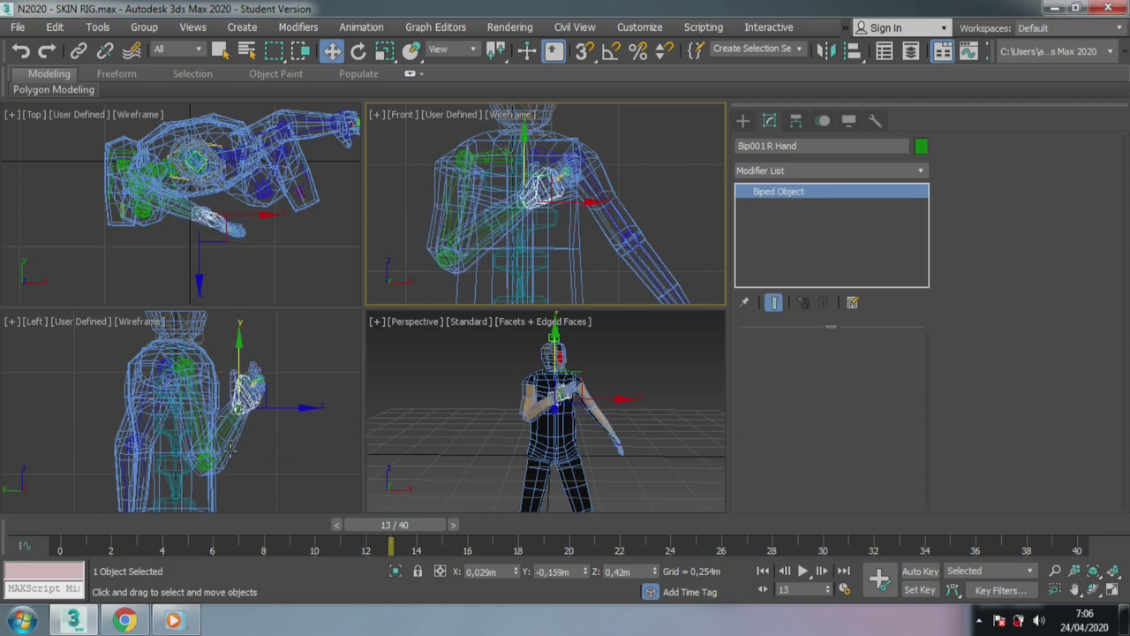
left_click_drag(292, 411, 286, 415)
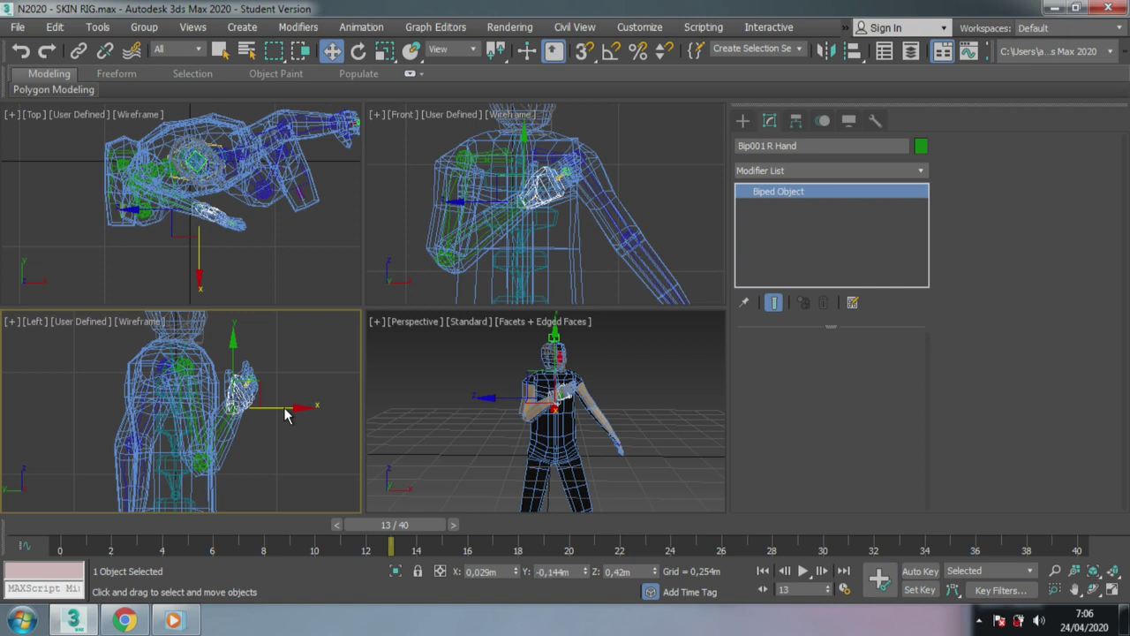
mouse_move(444, 532)
left_mouse_down()
mouse_move(283, 511)
mouse_move(70, 513)
mouse_move(438, 497)
mouse_move(153, 509)
mouse_move(273, 506)
left_mouse_up()
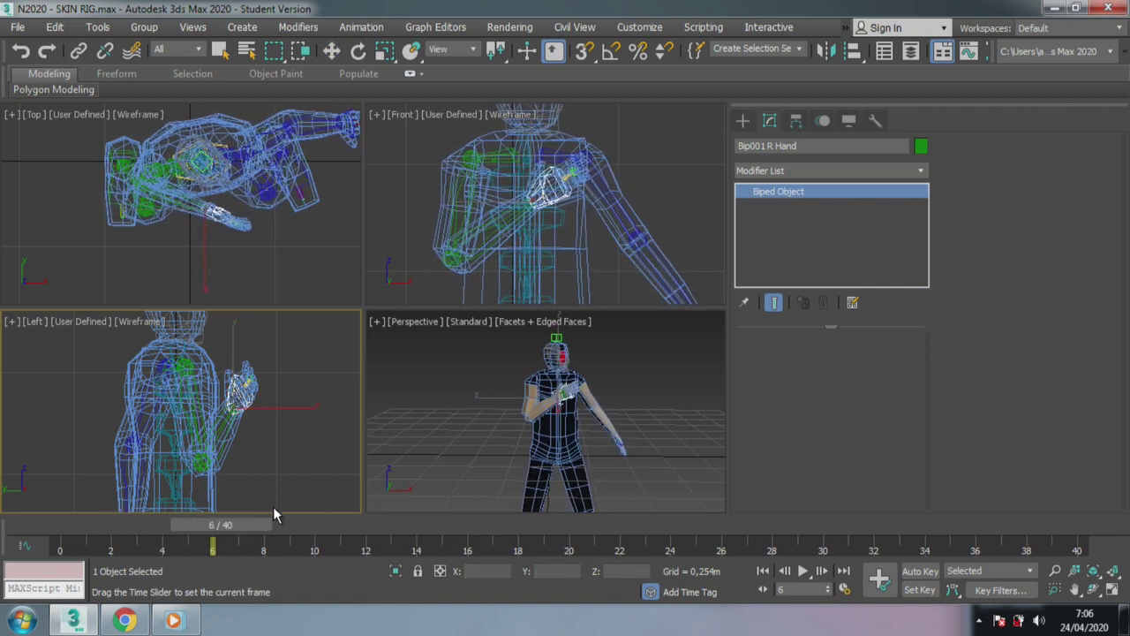
key("w")
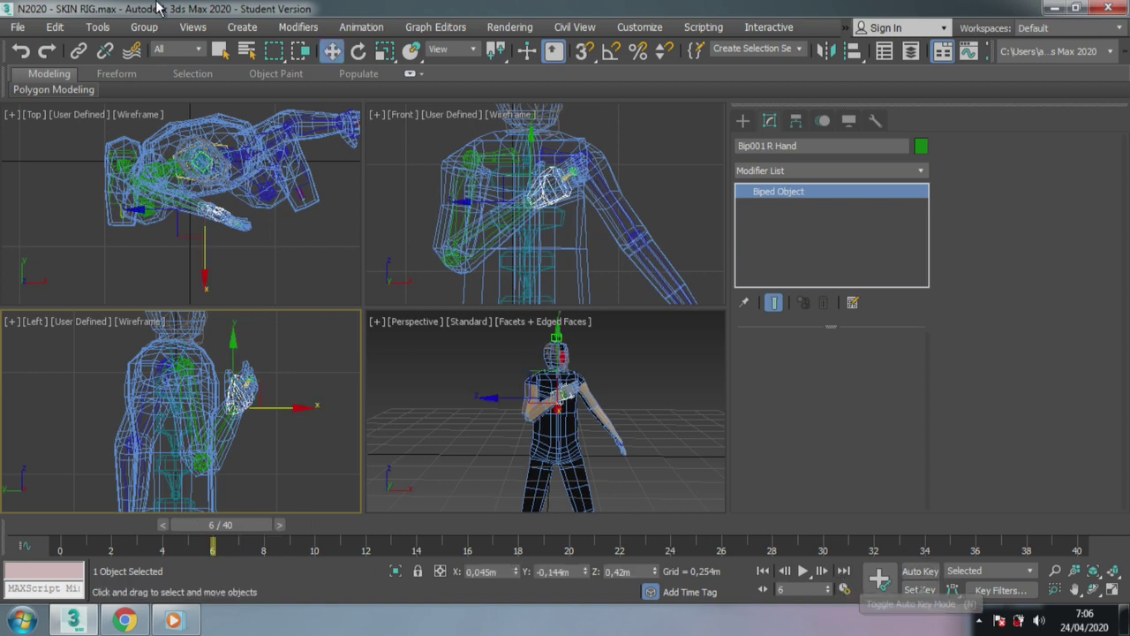
Save the rig scene and turn on Auto Key.
left_click(31, 28)
left_click(44, 157)
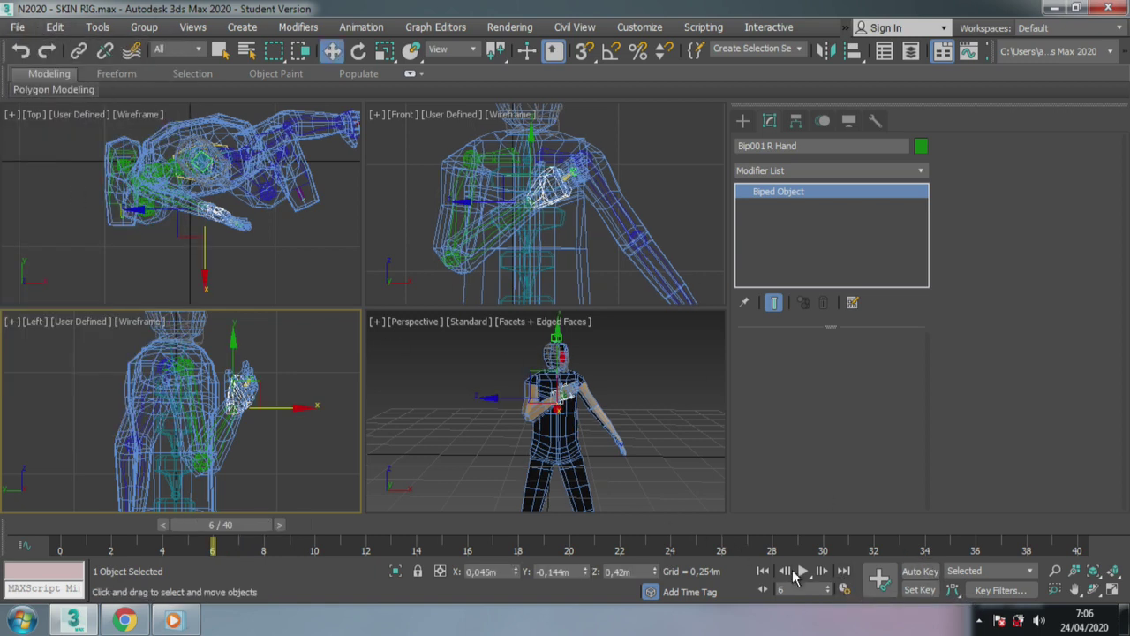
left_click(919, 572)
mouse_move(530, 131)
middle_mouse_down("alt")
mouse_move(534, 198)
mouse_move(522, 213)
middle_mouse_up("alt")
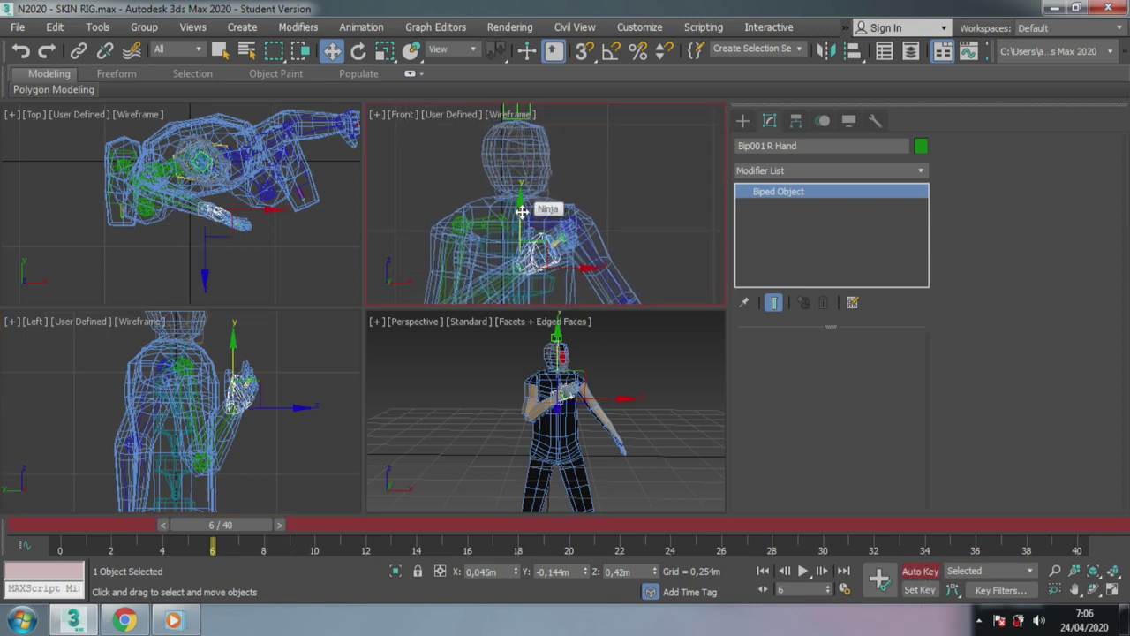
mouse_move(244, 525)
left_mouse_down()
mouse_move(273, 529)
mouse_move(239, 540)
mouse_move(266, 533)
left_mouse_up()
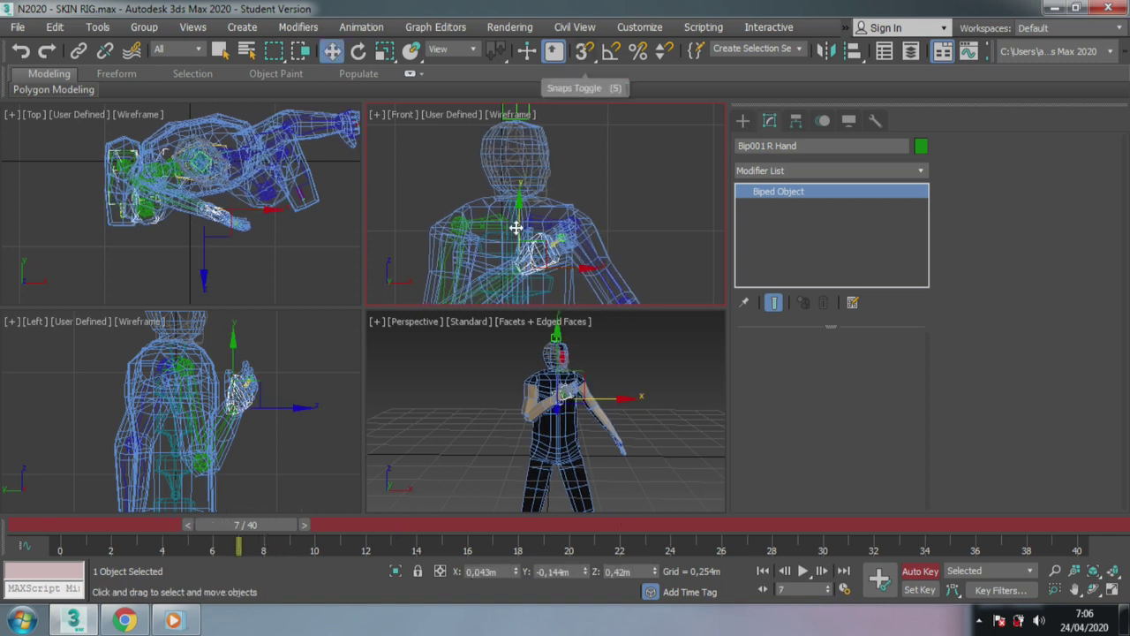
Key the right hand lowered at frames 0 and 18 and raised at frame 10.
left_click_drag(524, 220, 521, 194)
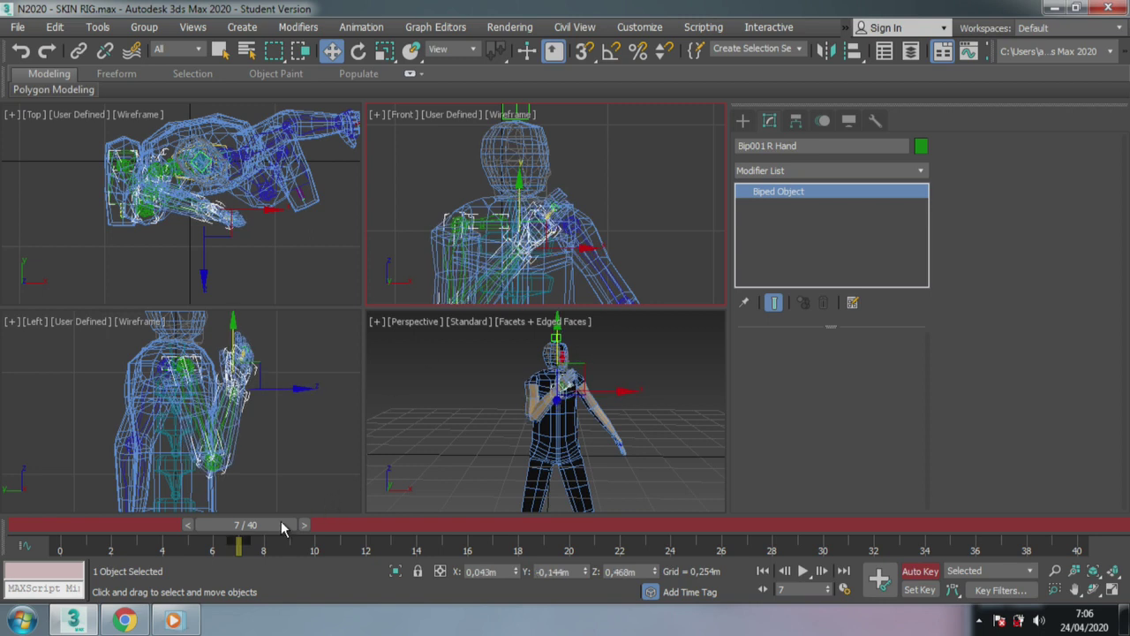
left_click_drag(281, 528, 104, 527)
left_click_drag(528, 200, 530, 234)
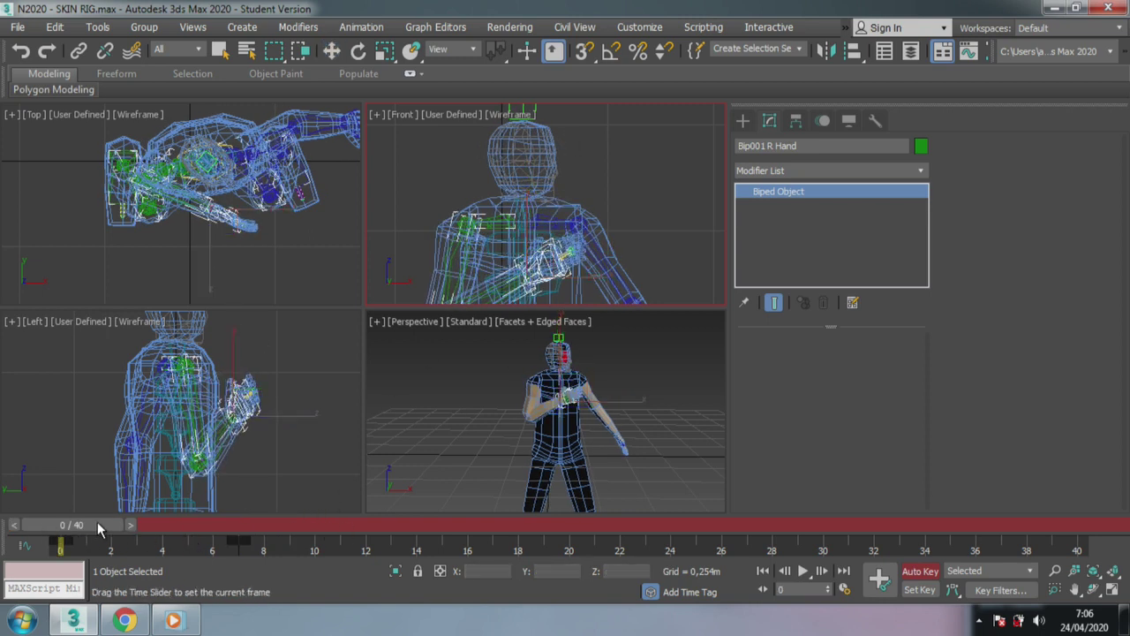
mouse_move(85, 540)
left_mouse_down()
mouse_move(69, 558)
mouse_move(391, 561)
left_mouse_up()
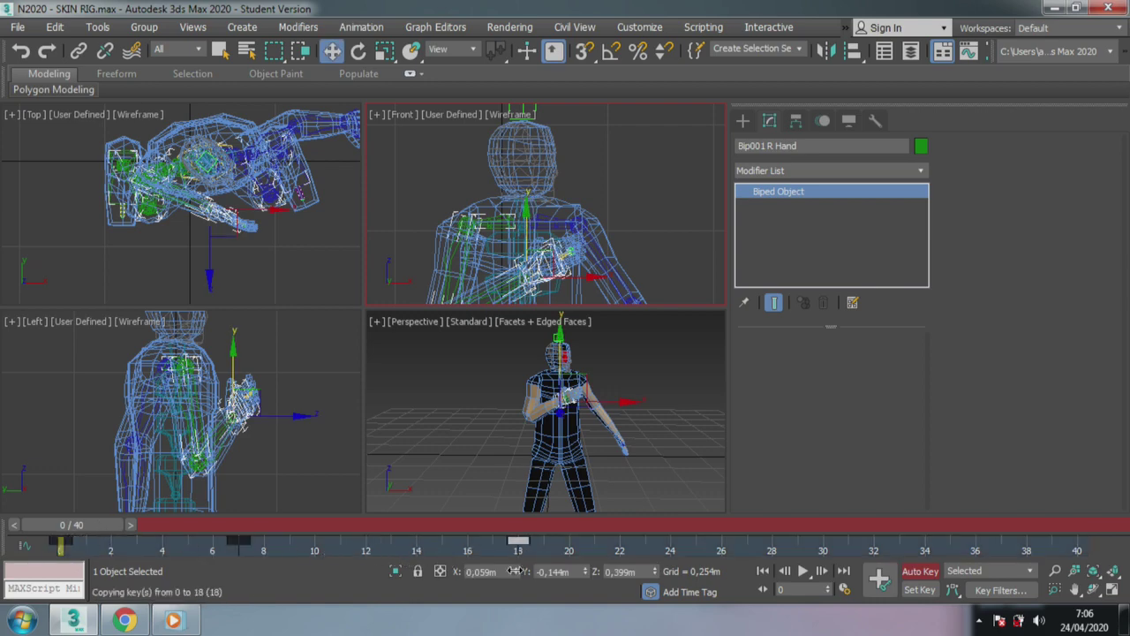
left_click_drag(238, 541, 315, 540)
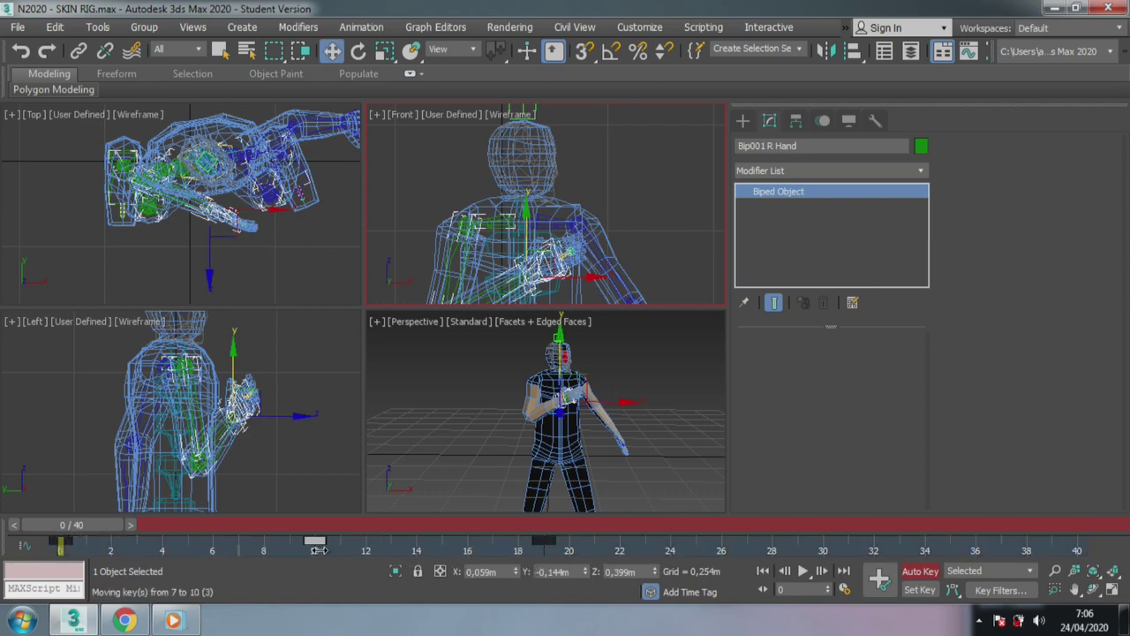
left_click_drag(79, 526, 327, 560)
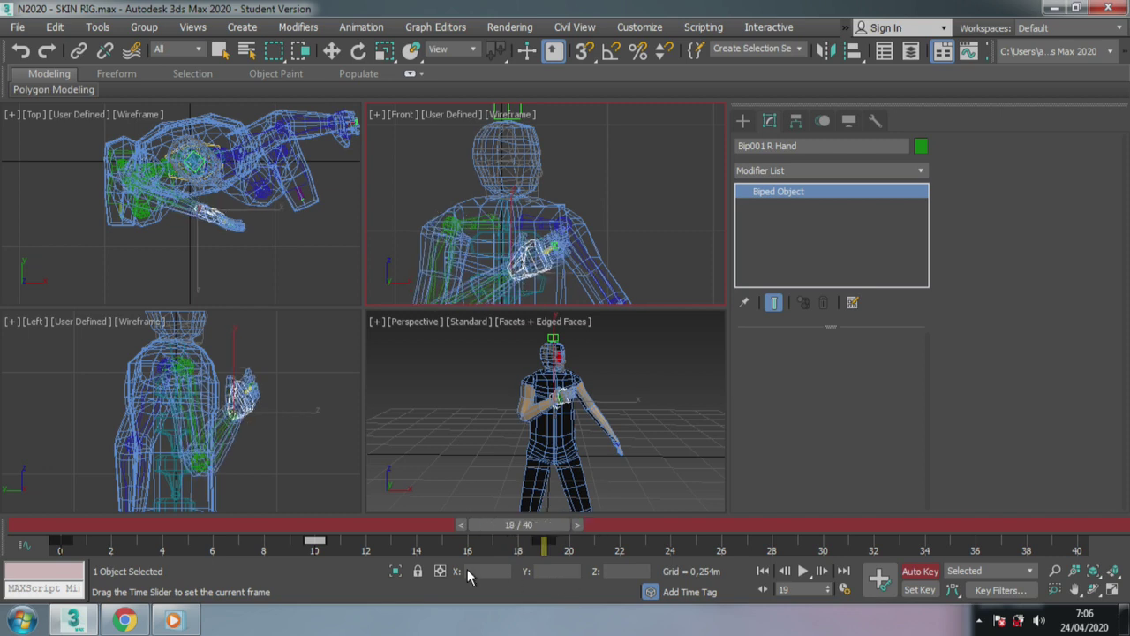
key("w")
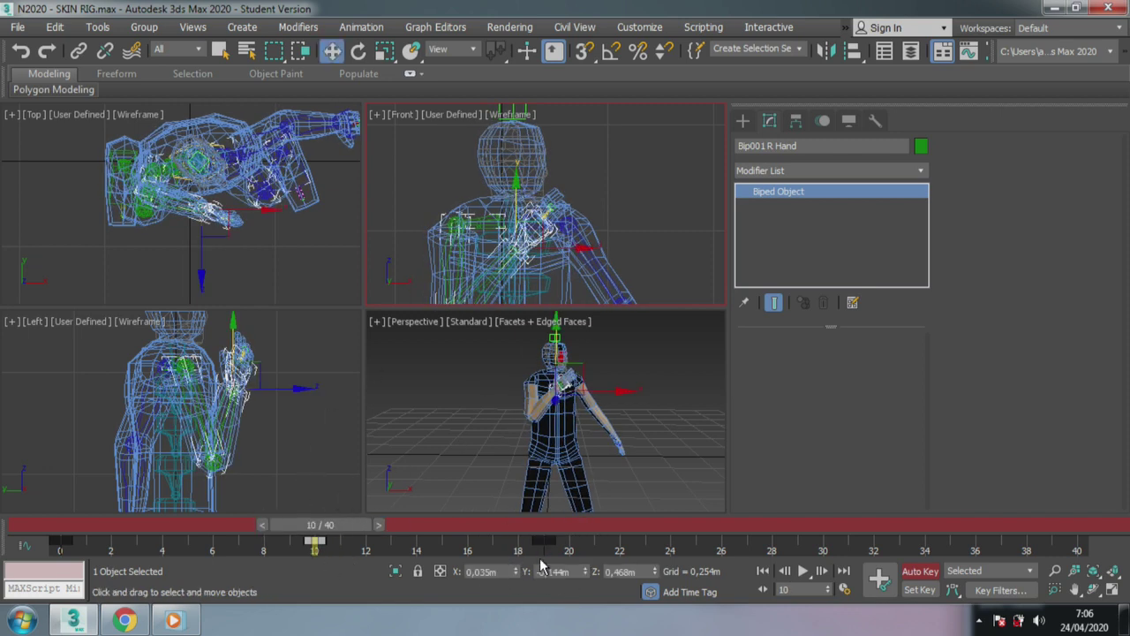
Delete the right-hand keys between frames 7 and 20 and nudge the hand left at frame 0.
left_click_drag(578, 556, 237, 549)
key("Delete")
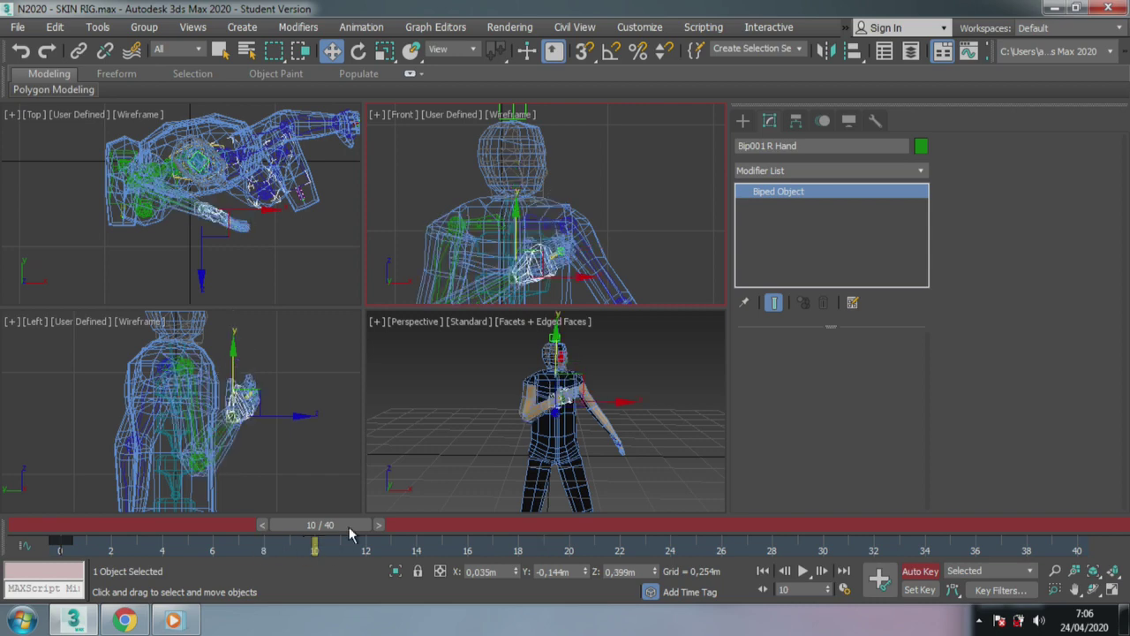
left_click_drag(349, 526, 88, 526)
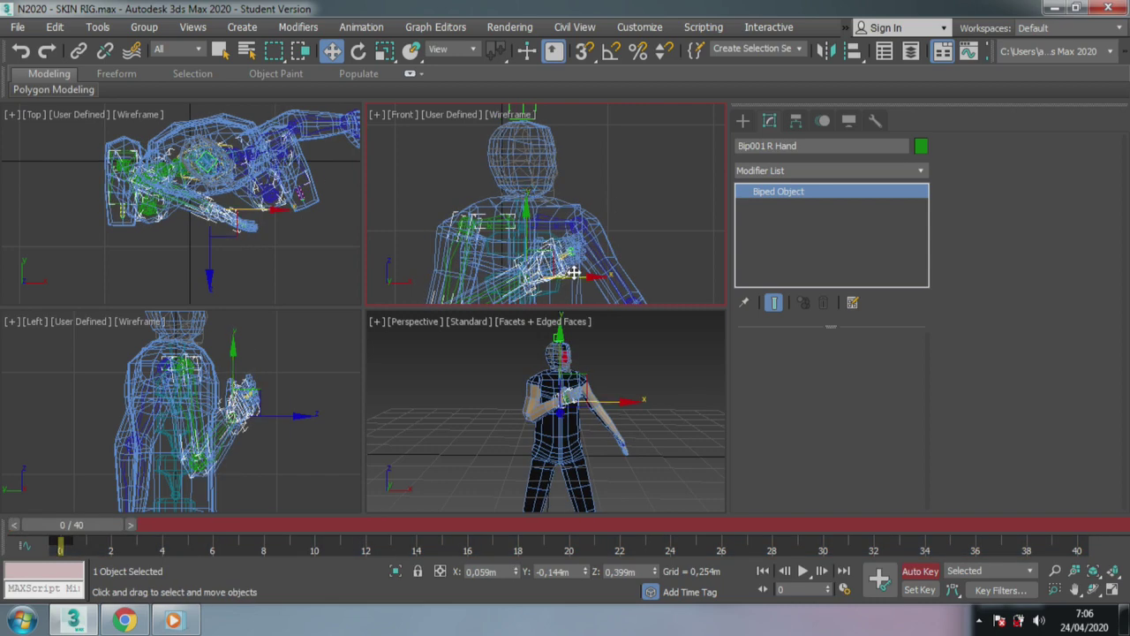
left_click_drag(574, 274, 542, 280)
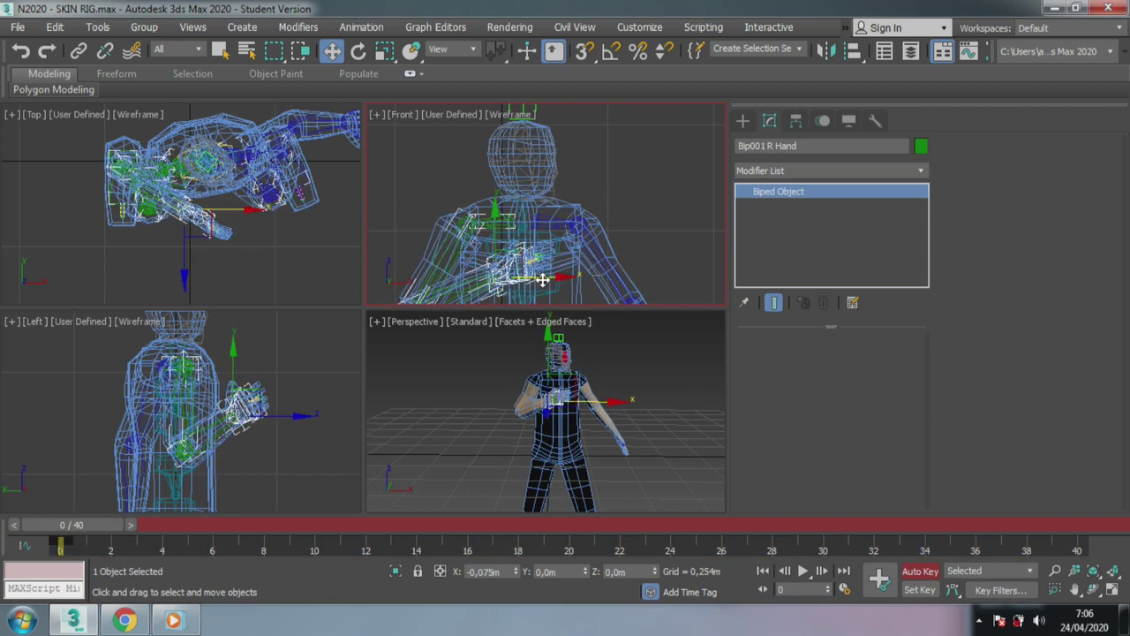
Match the frame-0 right hand to the Sub-Zero sprite, shifting it down and right.
left_click(128, 622)
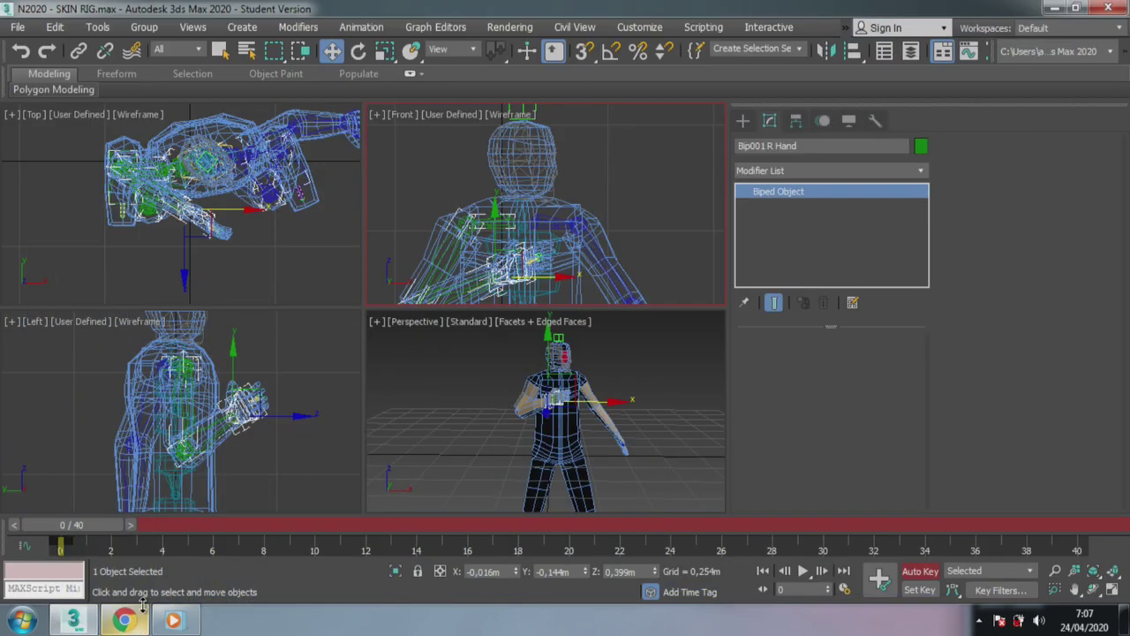
left_click_drag(496, 231, 502, 252)
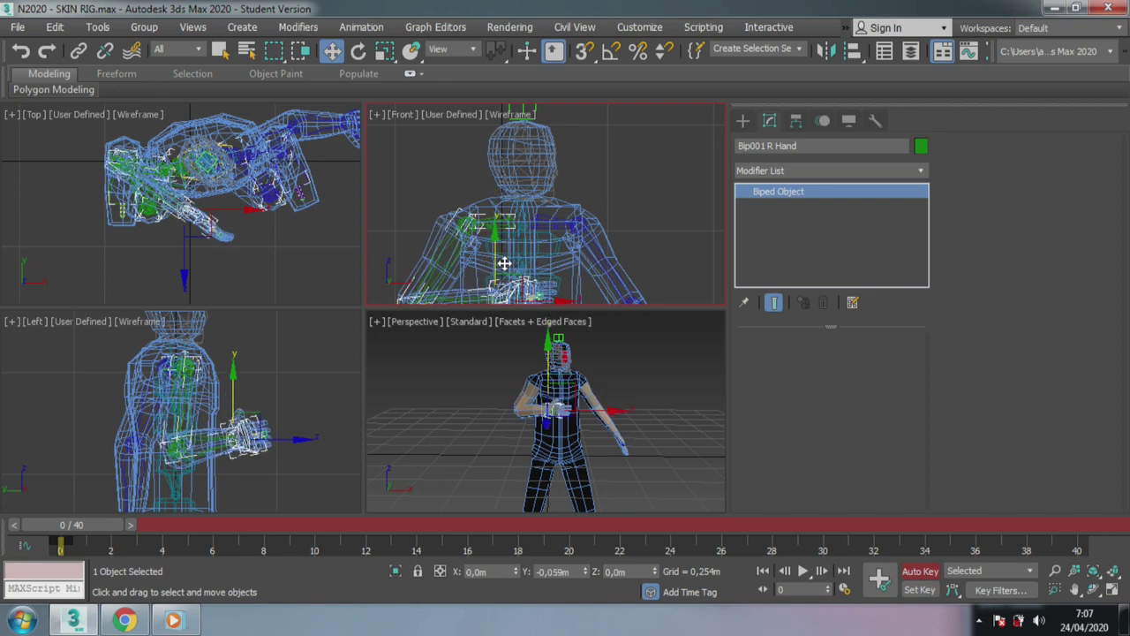
left_click_drag(552, 283, 586, 280)
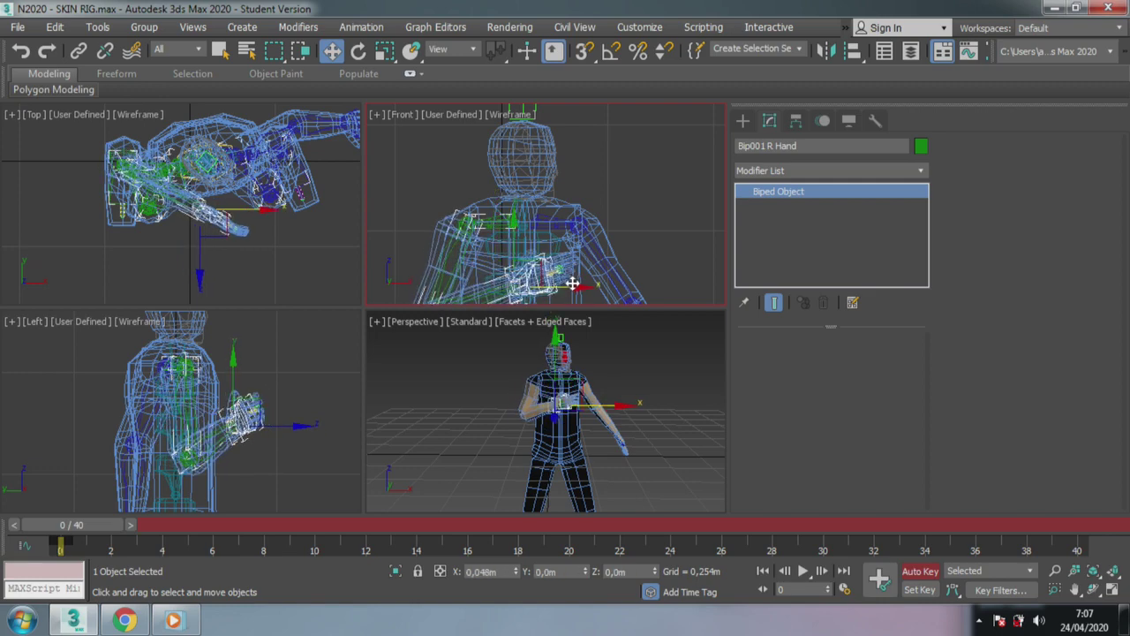
left_click(134, 623)
left_click(137, 625)
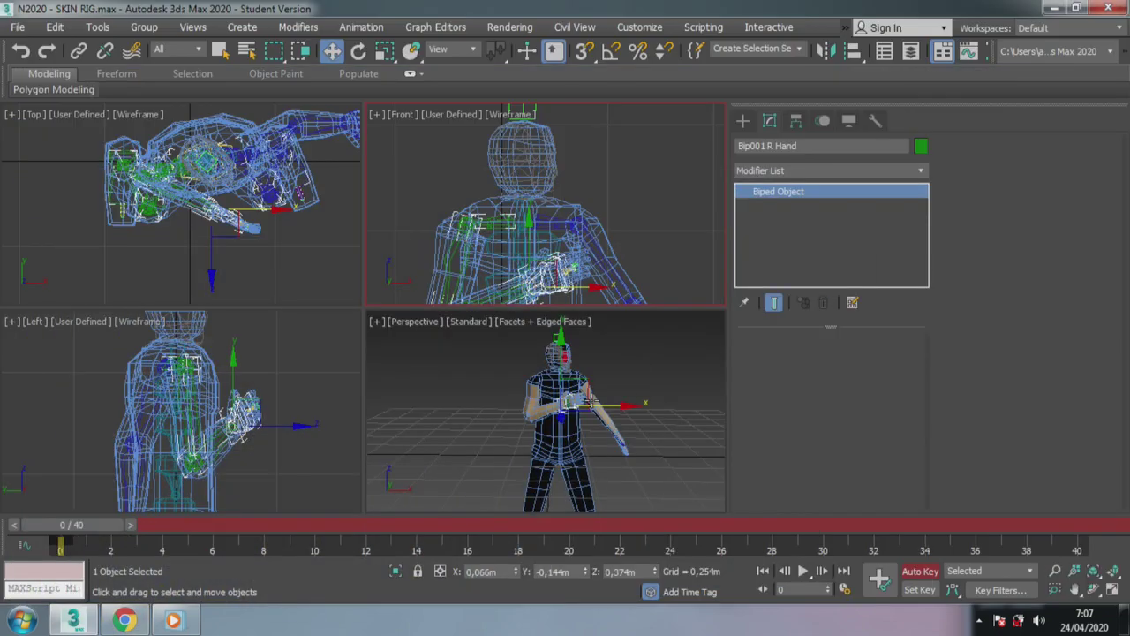
left_click_drag(578, 289, 590, 284)
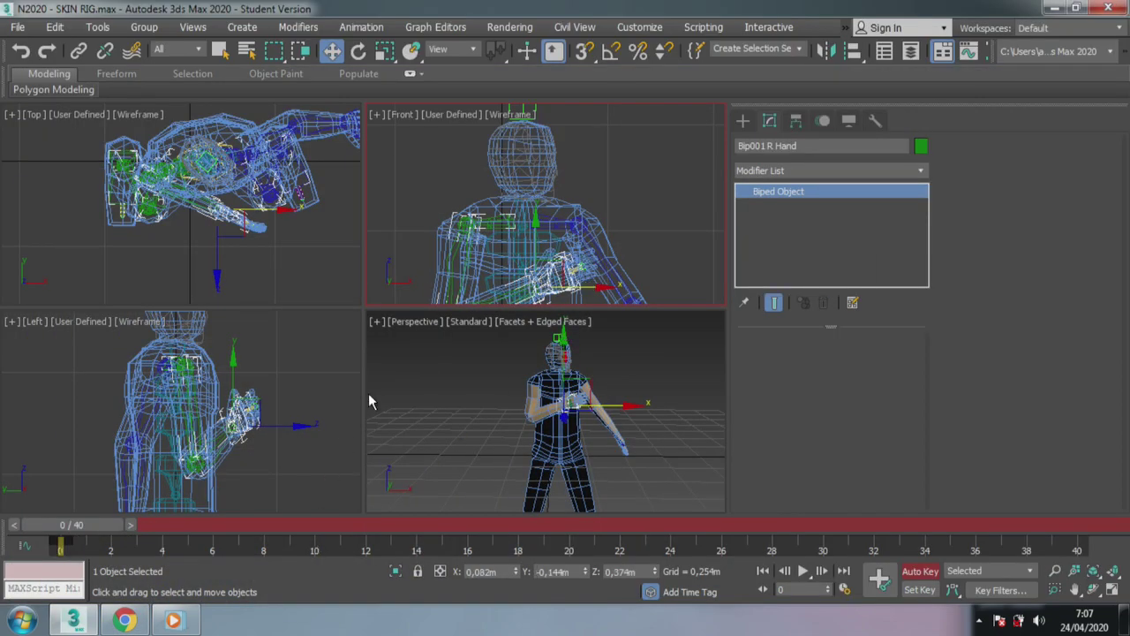
At frame 10, rotate Bip001 R Forearm up toward the chest.
left_click(521, 296)
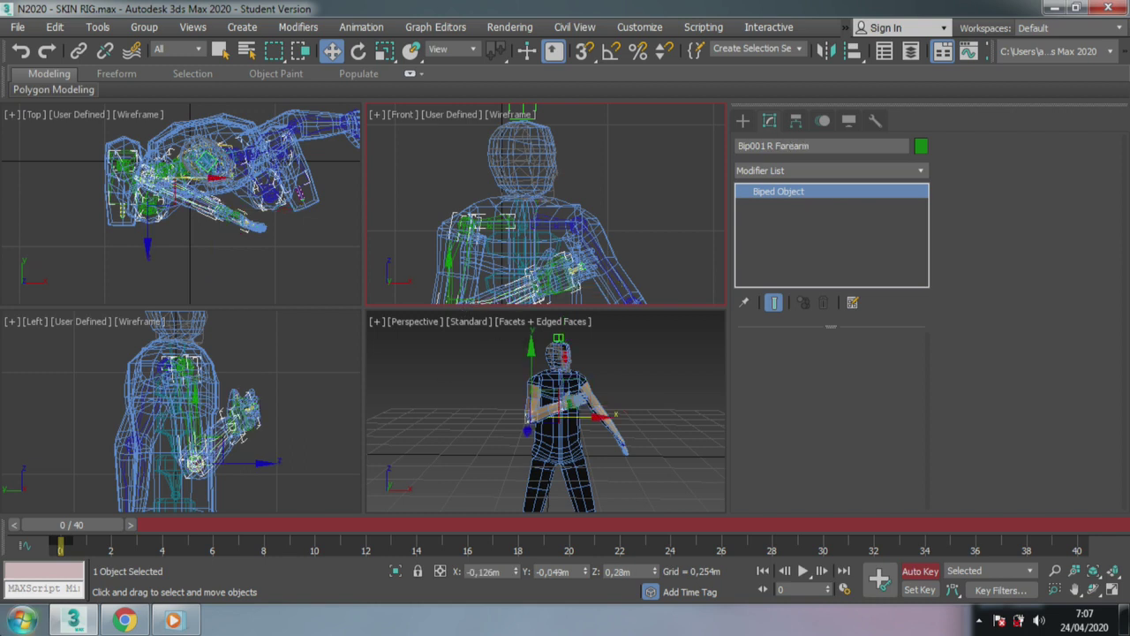
mouse_move(70, 524)
left_mouse_down()
mouse_move(405, 530)
mouse_move(320, 528)
left_mouse_up()
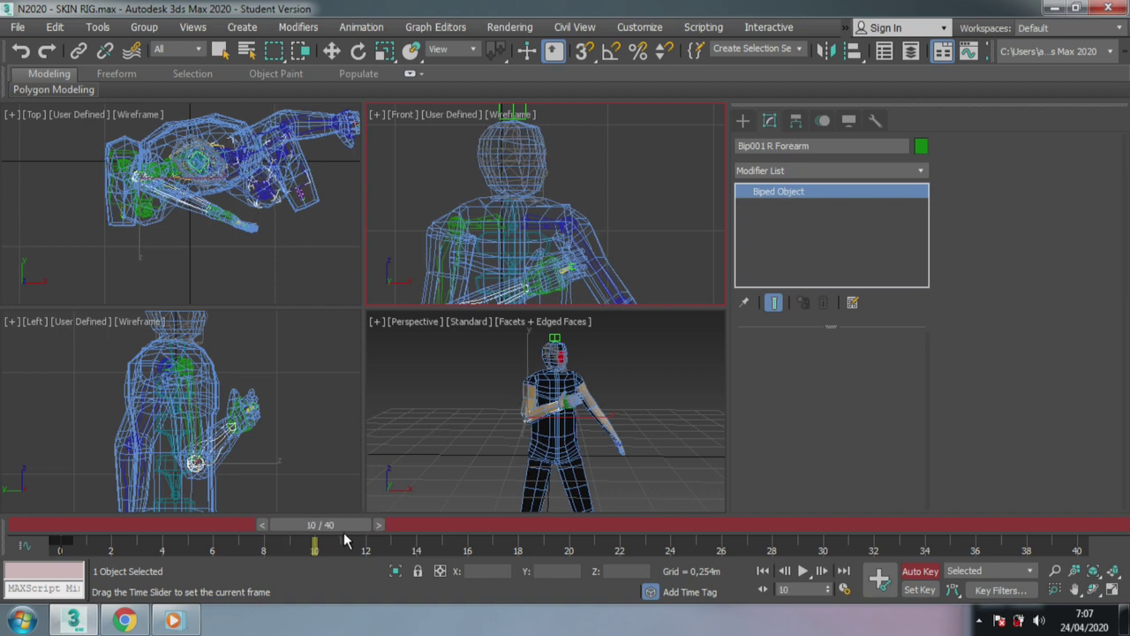
key("w")
left_click(355, 53)
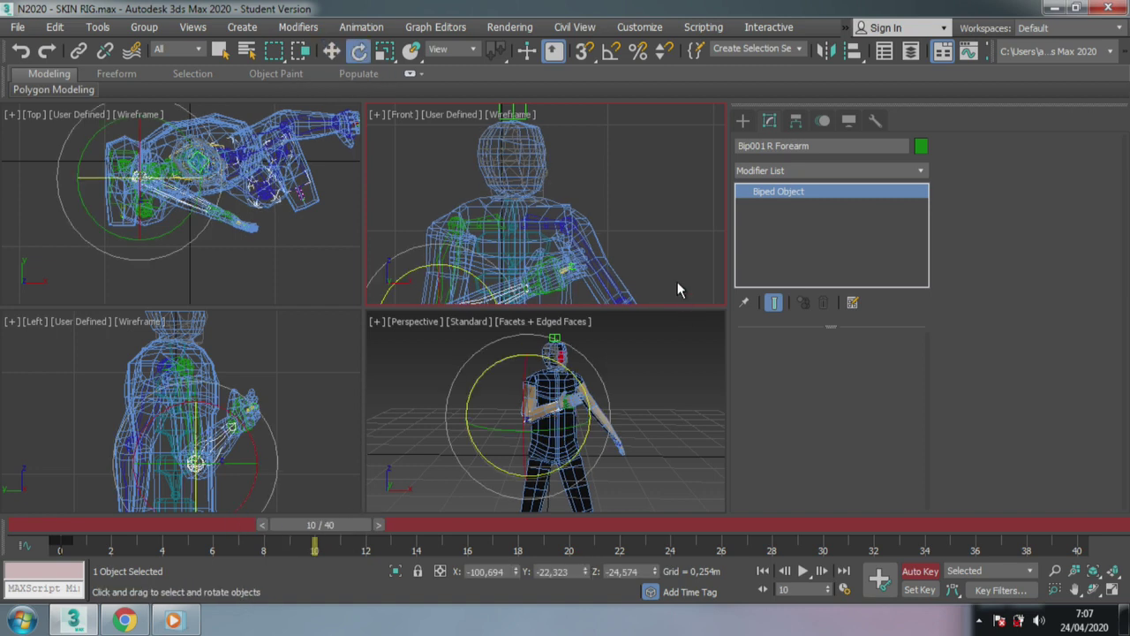
middle_click_drag(678, 282, 640, 166, "alt")
left_click_drag(522, 235, 512, 265)
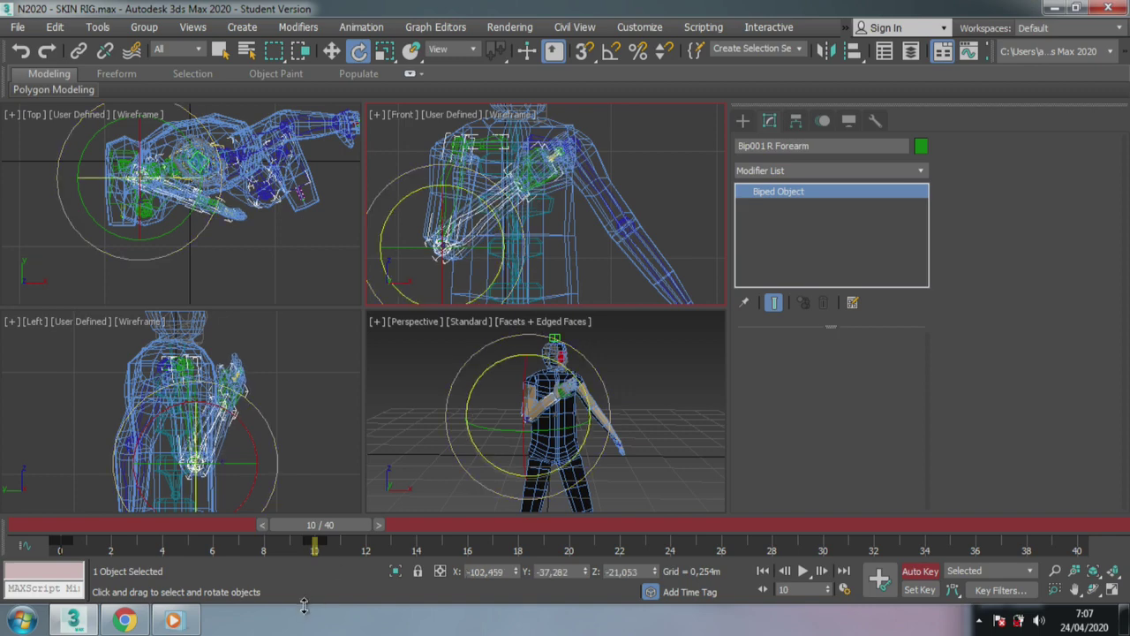
Copy the forearm's starting key to about frame 19 and preview against the sprite reference.
left_click_drag(62, 544, 386, 554, "shift")
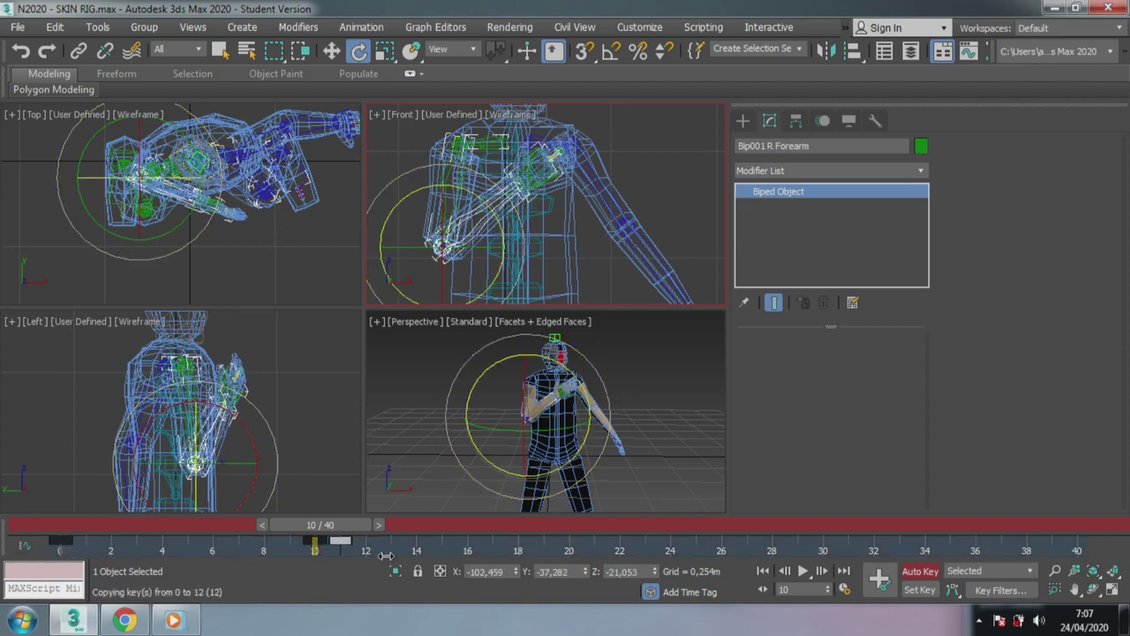
left_click_drag(514, 571, 543, 555, "shift")
mouse_move(321, 534)
left_mouse_down()
mouse_move(586, 534)
mouse_move(217, 533)
mouse_move(643, 530)
left_mouse_up()
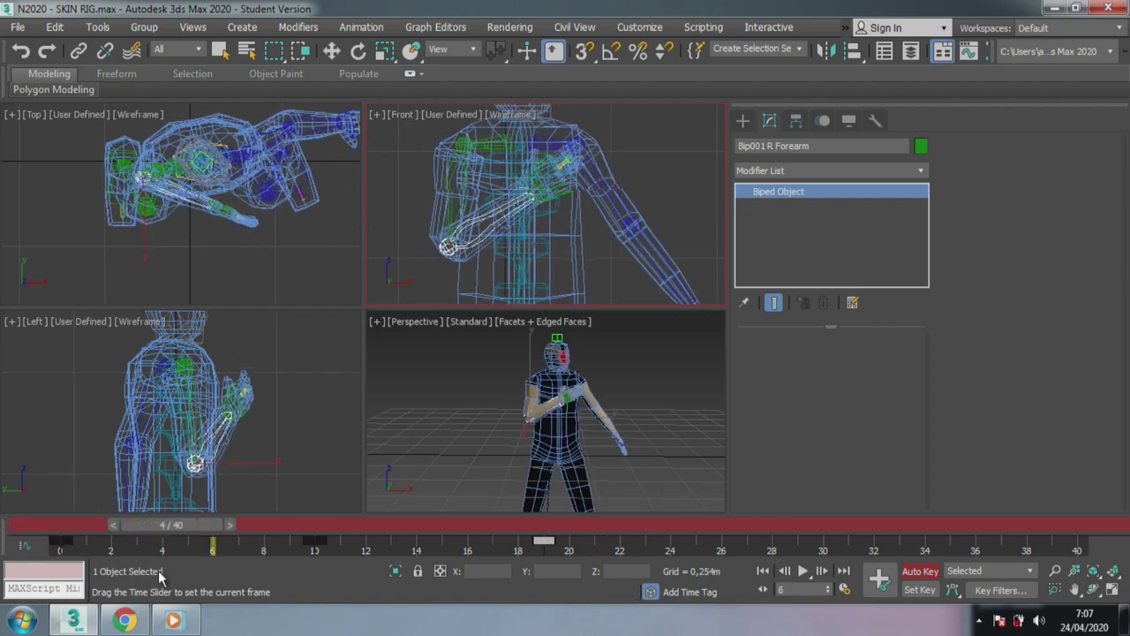
mouse_move(640, 600)
left_mouse_down()
mouse_move(416, 568)
mouse_move(587, 604)
mouse_move(119, 558)
mouse_move(374, 558)
mouse_move(111, 558)
mouse_move(363, 560)
mouse_move(292, 590)
left_mouse_up()
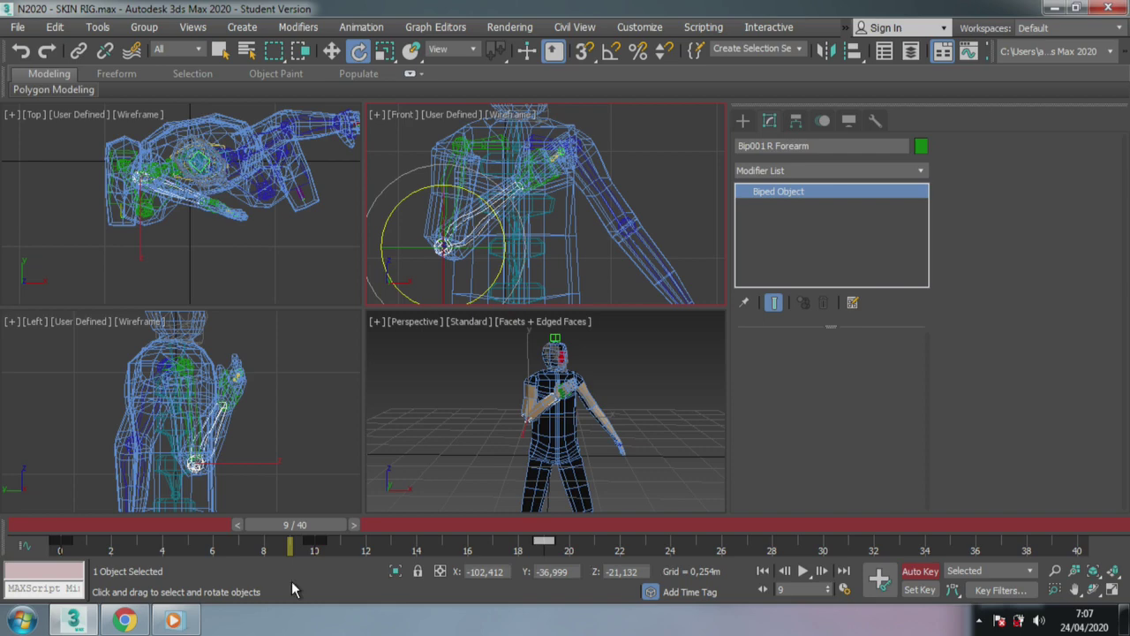
left_click(125, 621)
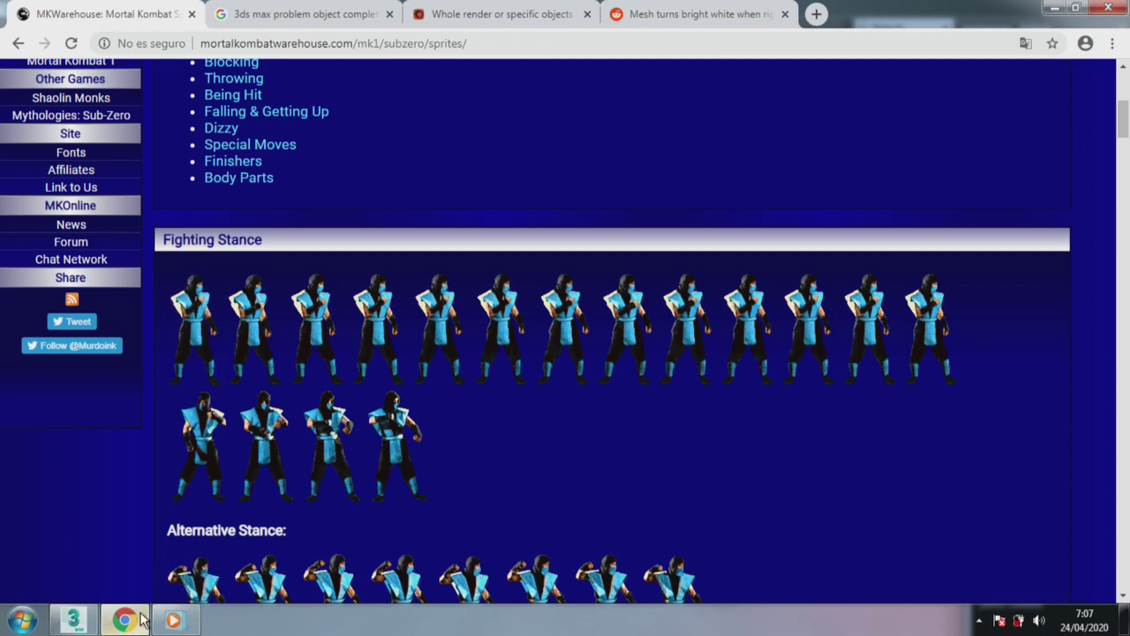
left_click(141, 618)
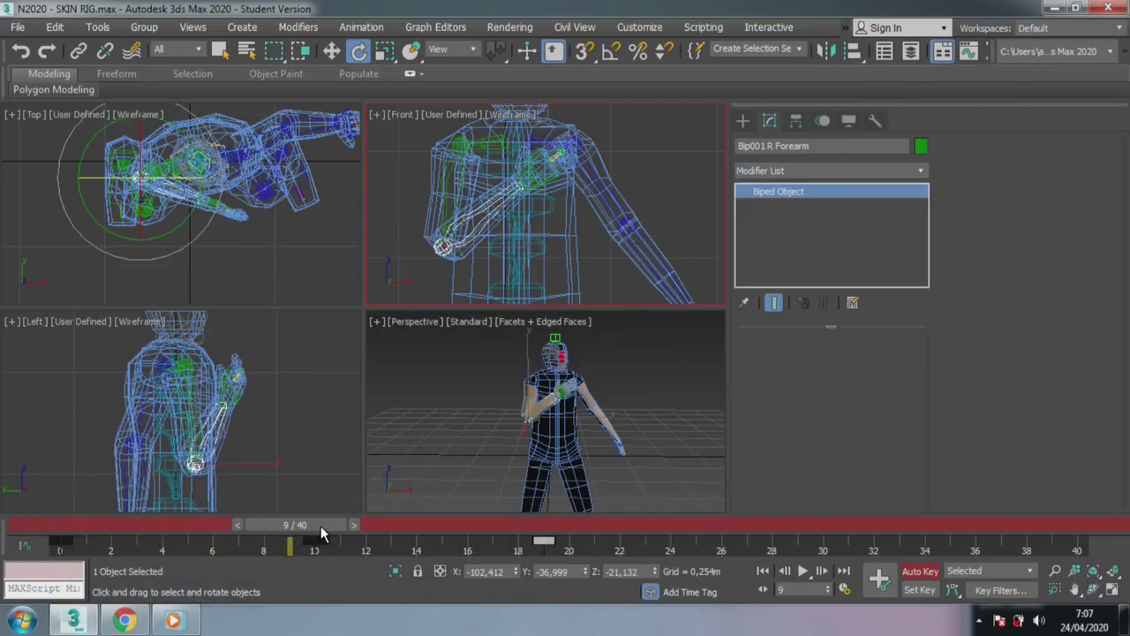
Preview the forearm motion across all 40 frames, then return to frame 7 with rotate active.
mouse_move(321, 526)
left_mouse_down()
mouse_move(1086, 592)
mouse_move(19, 508)
left_mouse_up()
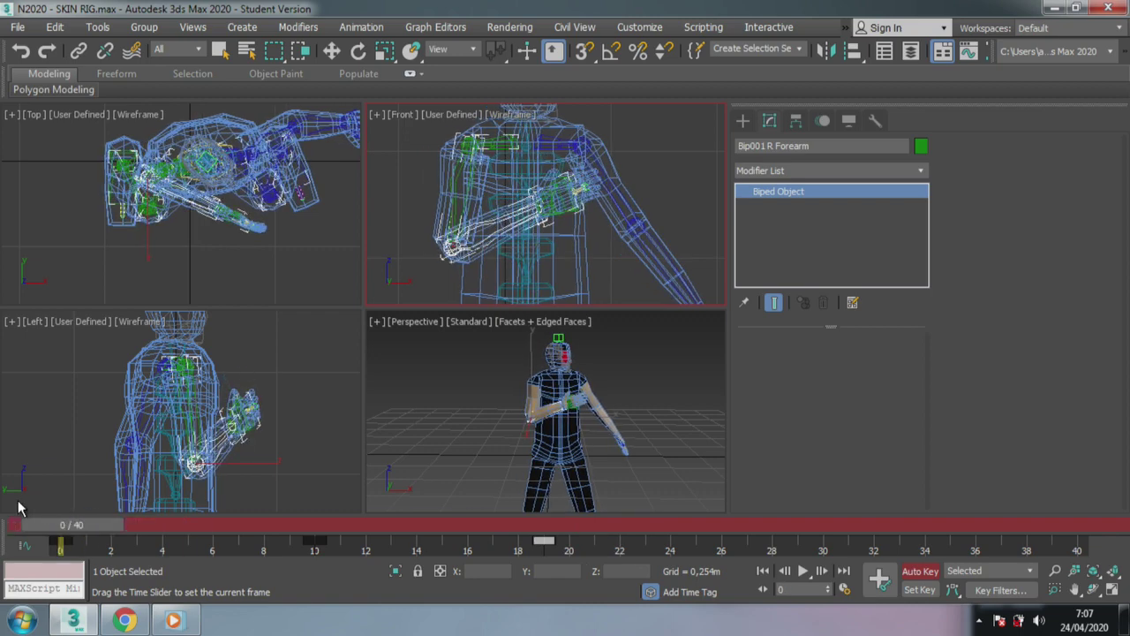
mouse_move(19, 507)
left_mouse_down()
mouse_move(327, 470)
mouse_move(811, 530)
mouse_move(76, 527)
mouse_move(759, 529)
mouse_move(89, 481)
mouse_move(238, 485)
left_mouse_up()
key("e")
middle_click_drag(513, 212, 541, 163)
scroll(585, 239, "up", 3)
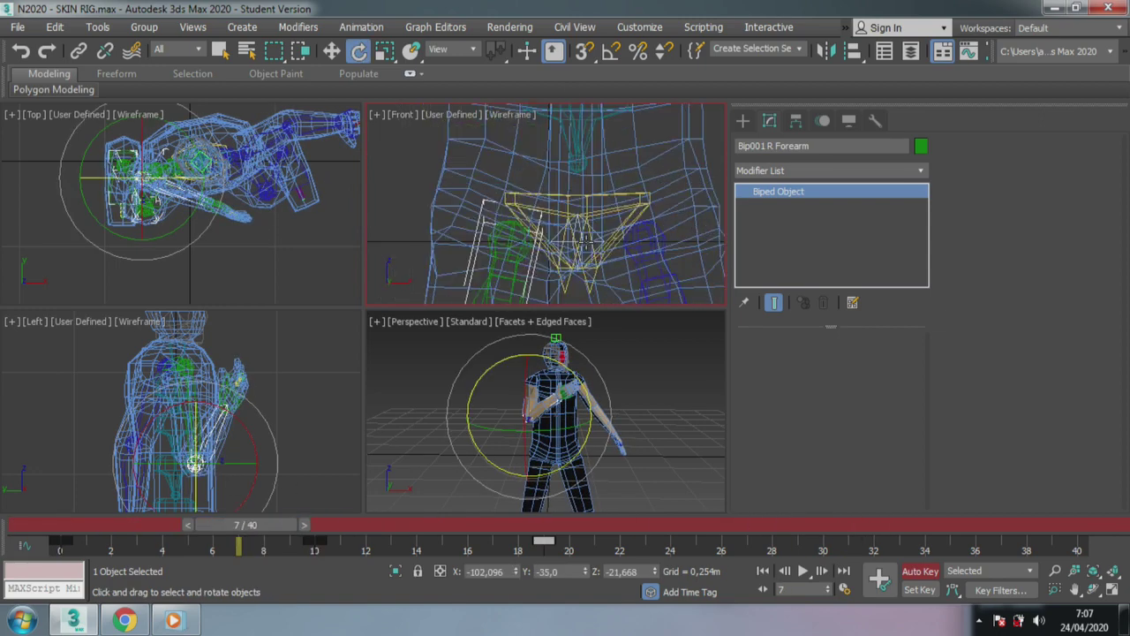
Select the Bip001 root at the pelvis, scrub to frame 19, and open the mini Curve Editor.
left_click(597, 241)
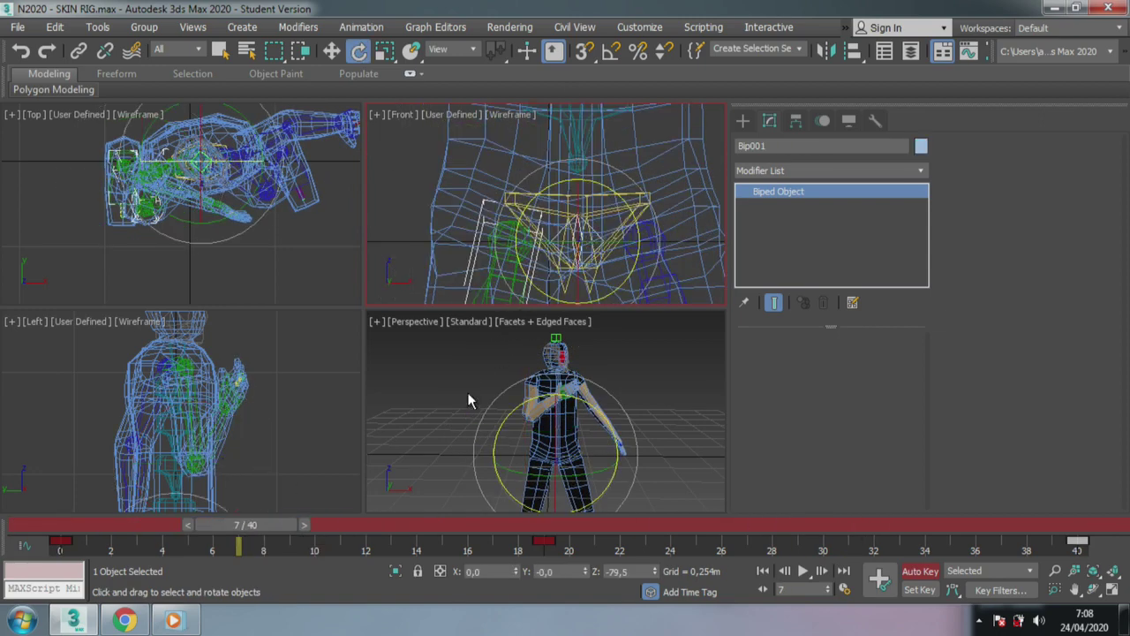
mouse_move(247, 539)
left_mouse_down()
mouse_move(795, 524)
mouse_move(76, 525)
mouse_move(533, 517)
mouse_move(98, 508)
mouse_move(517, 508)
mouse_move(457, 522)
mouse_move(478, 523)
left_mouse_up()
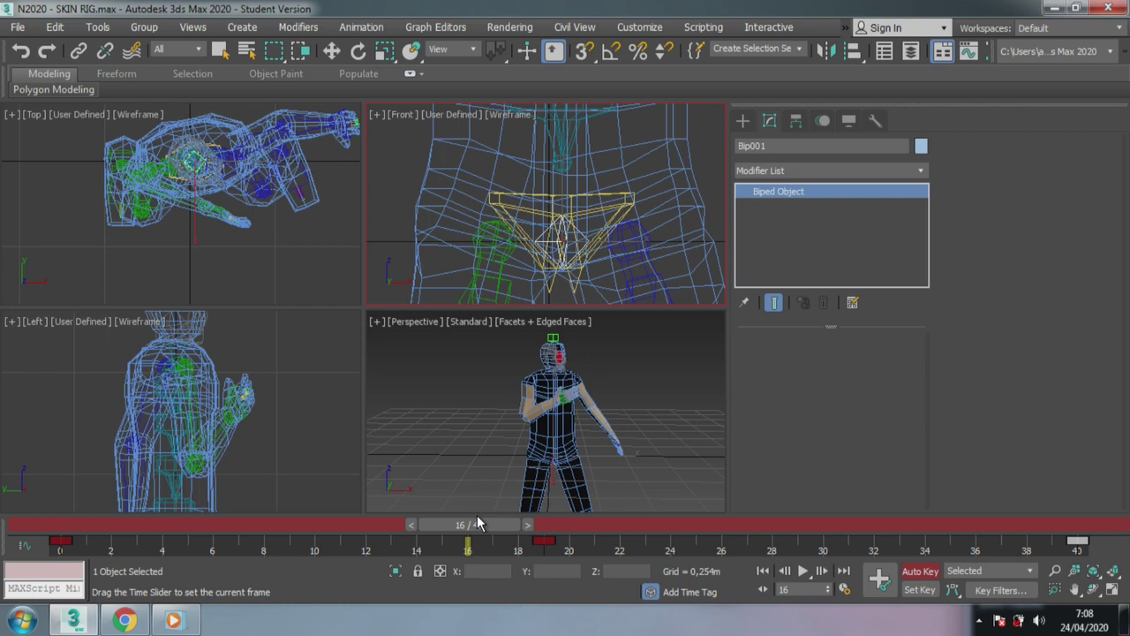
key("e")
middle_click_drag(574, 388, 582, 346)
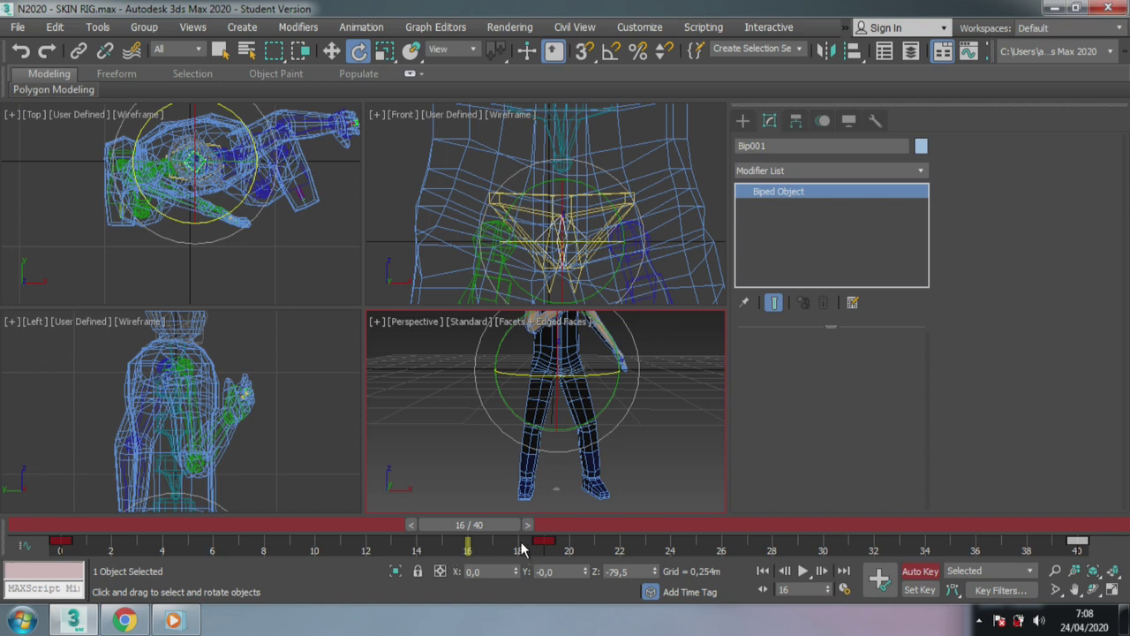
left_click_drag(533, 520, 568, 527)
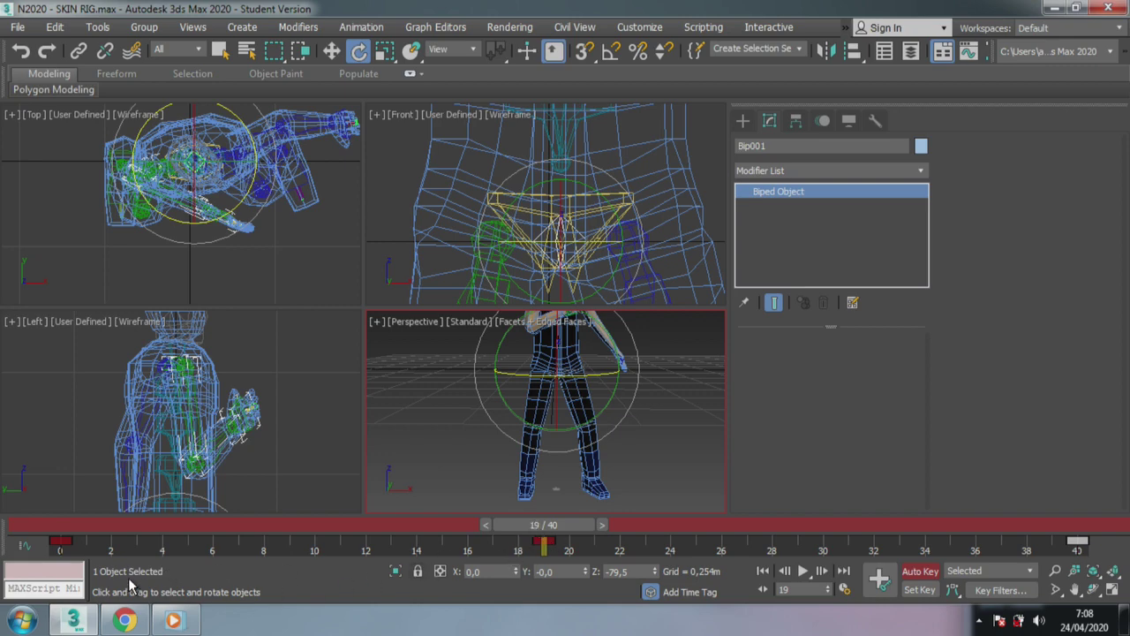
left_click(32, 549)
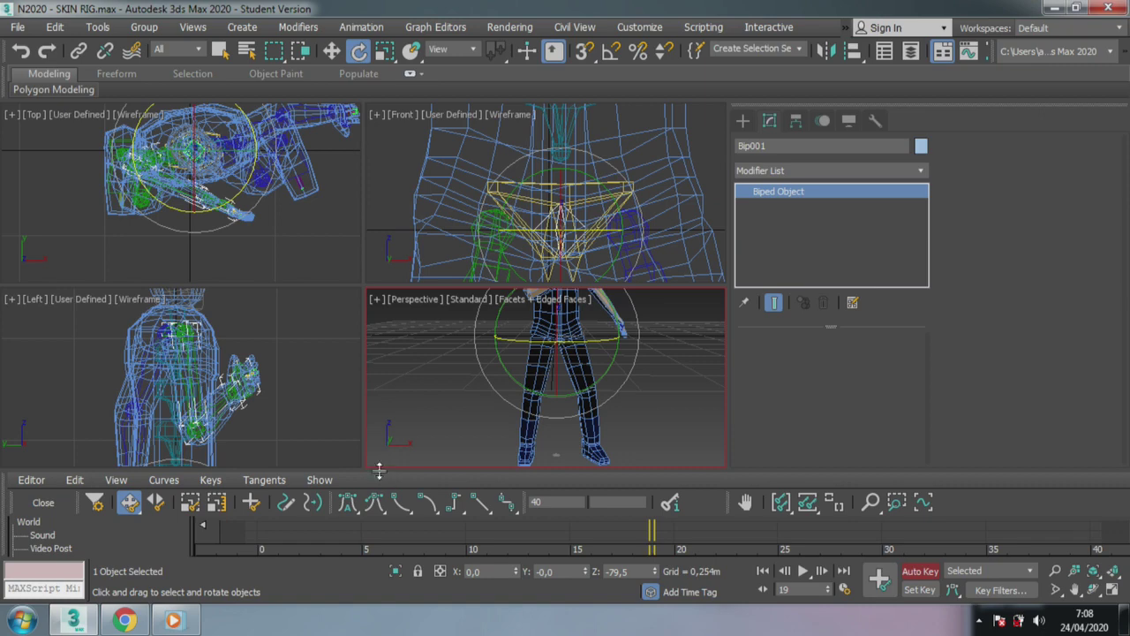
Enlarge the curve editor panel and reselect the Bip001 root.
left_click_drag(381, 470, 381, 301)
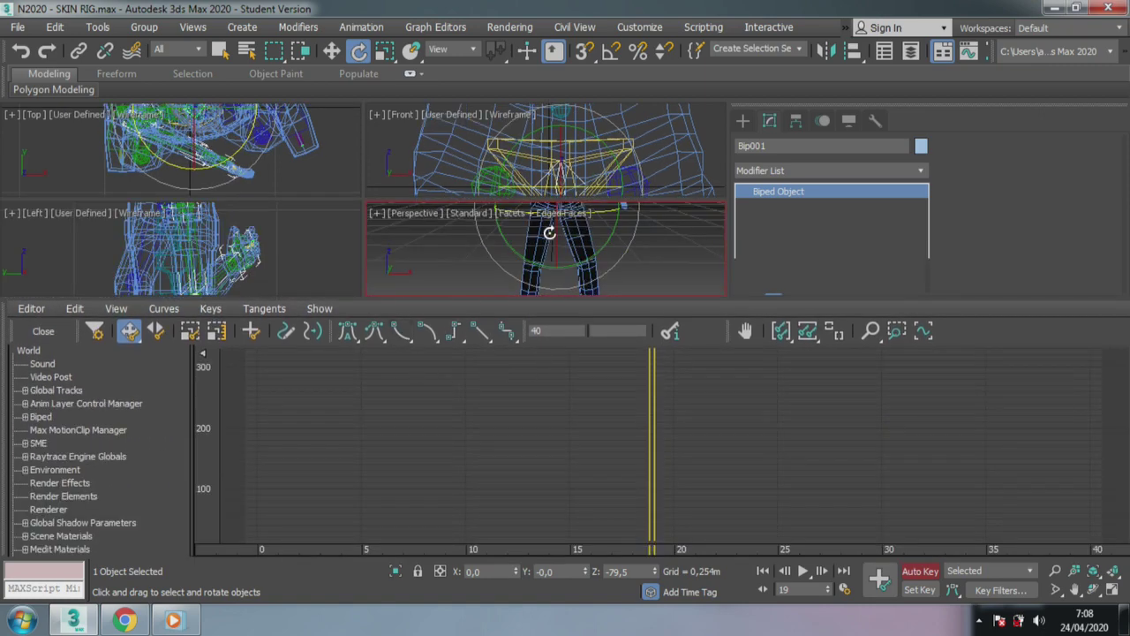
key("w")
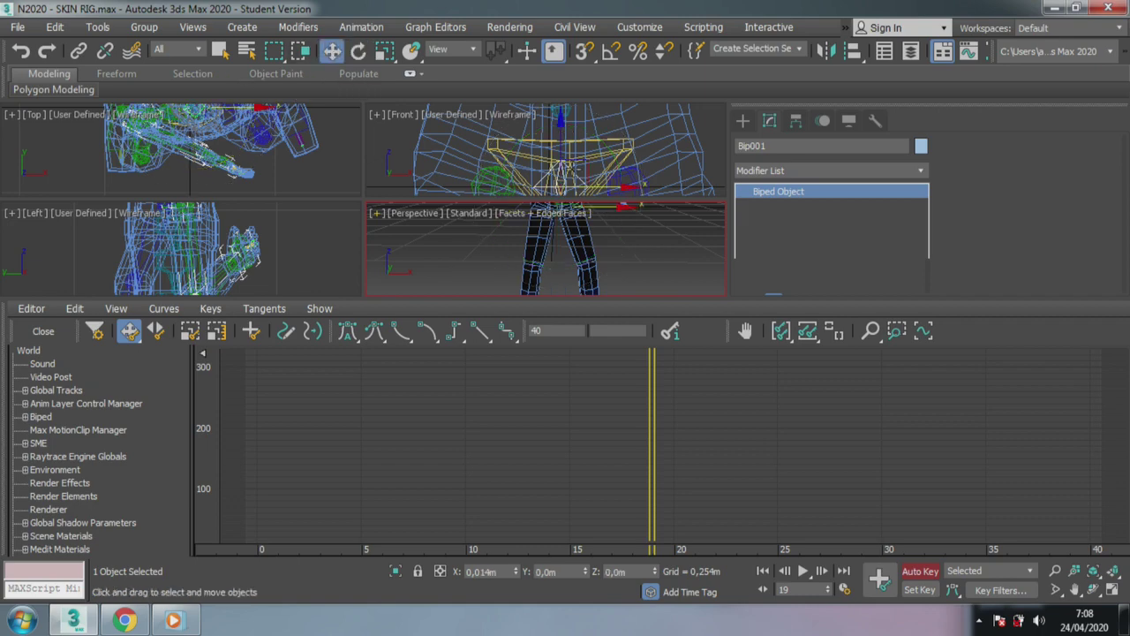
left_click(724, 126)
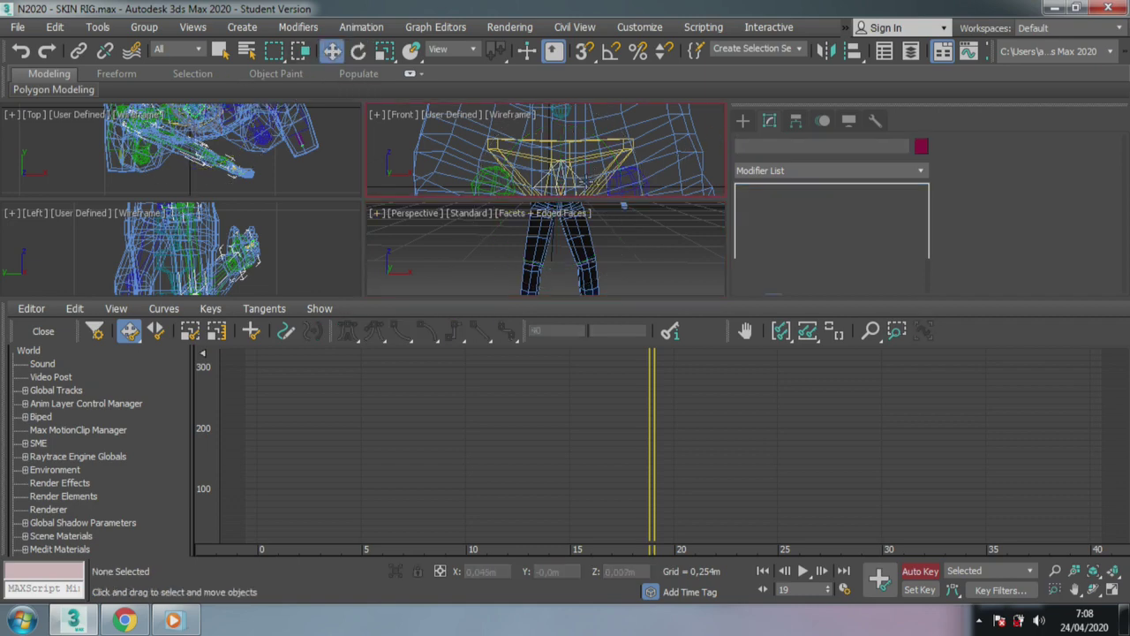
left_click(582, 182)
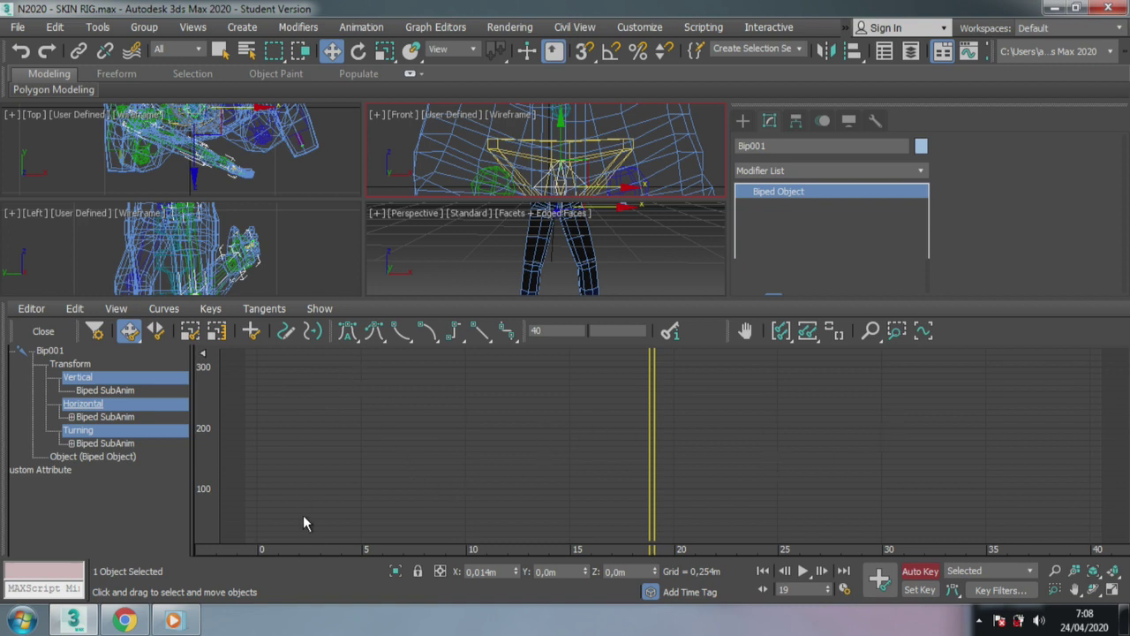
key("shift+z")
Display the Vertical, Horizontal and Turning track curves and zoom the graph.
left_click(115, 393)
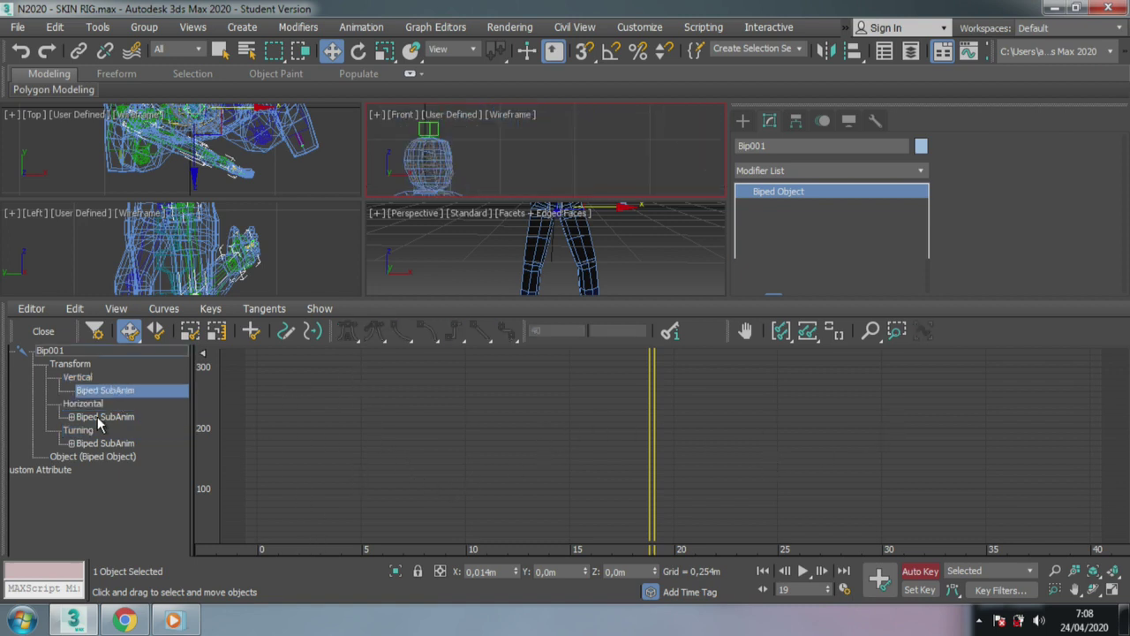
left_click(97, 417)
left_click(98, 443)
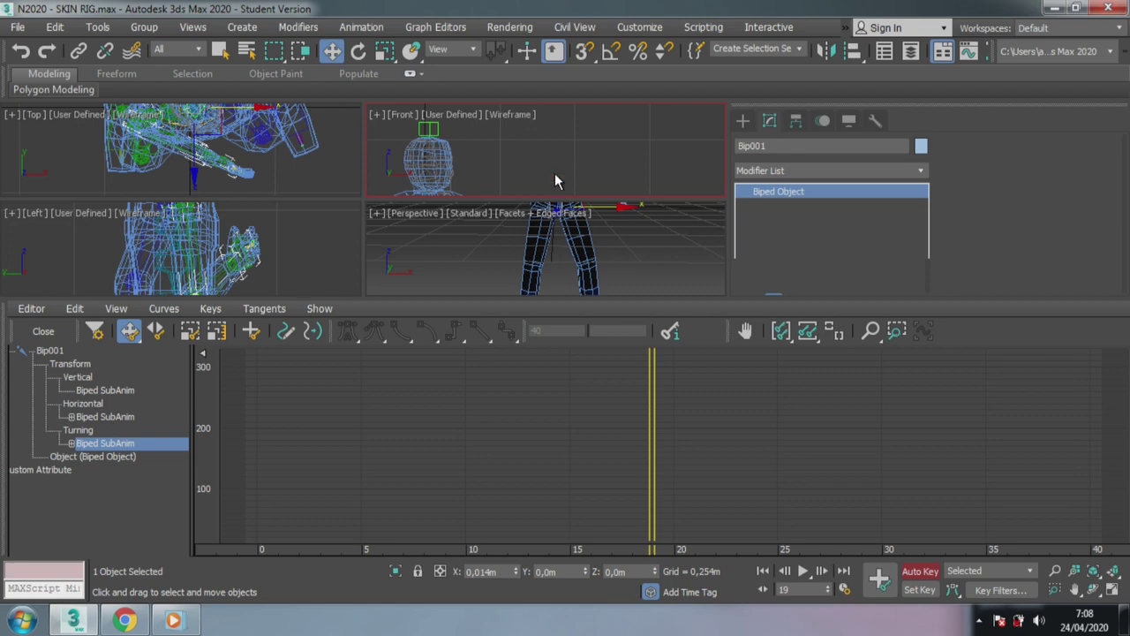
scroll(593, 164, "down", 5)
scroll(564, 142, "up", 3)
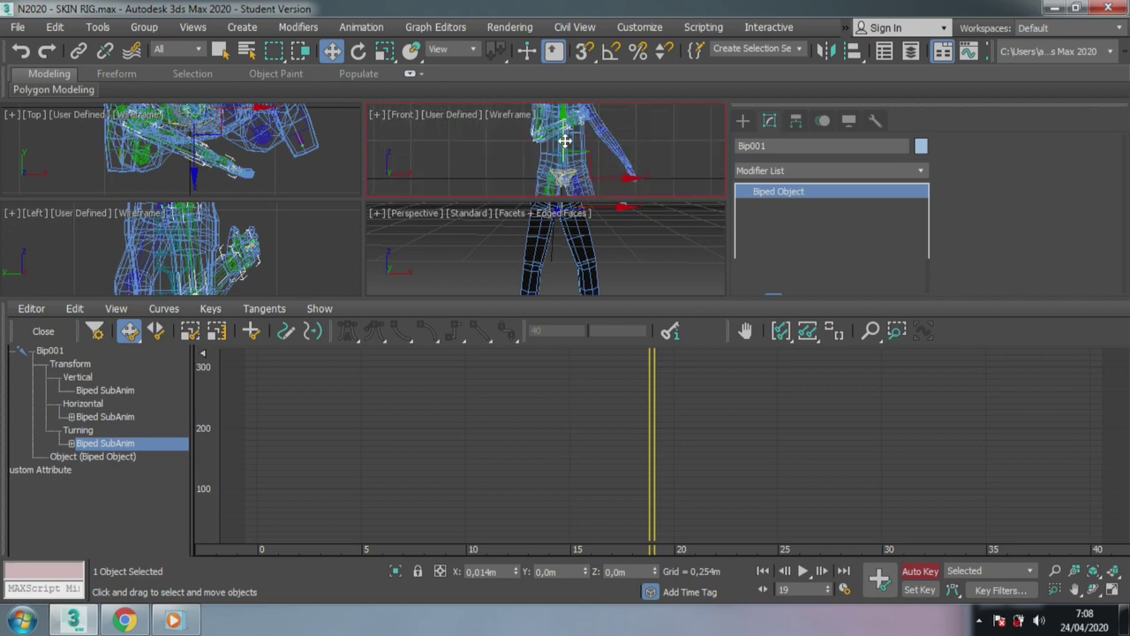
scroll(564, 141, "up", 3)
scroll(574, 133, "up", 2)
Switch between the Ninja mesh, Bip001 Pelvis and Bip001 to compare their tracks.
left_click(590, 128)
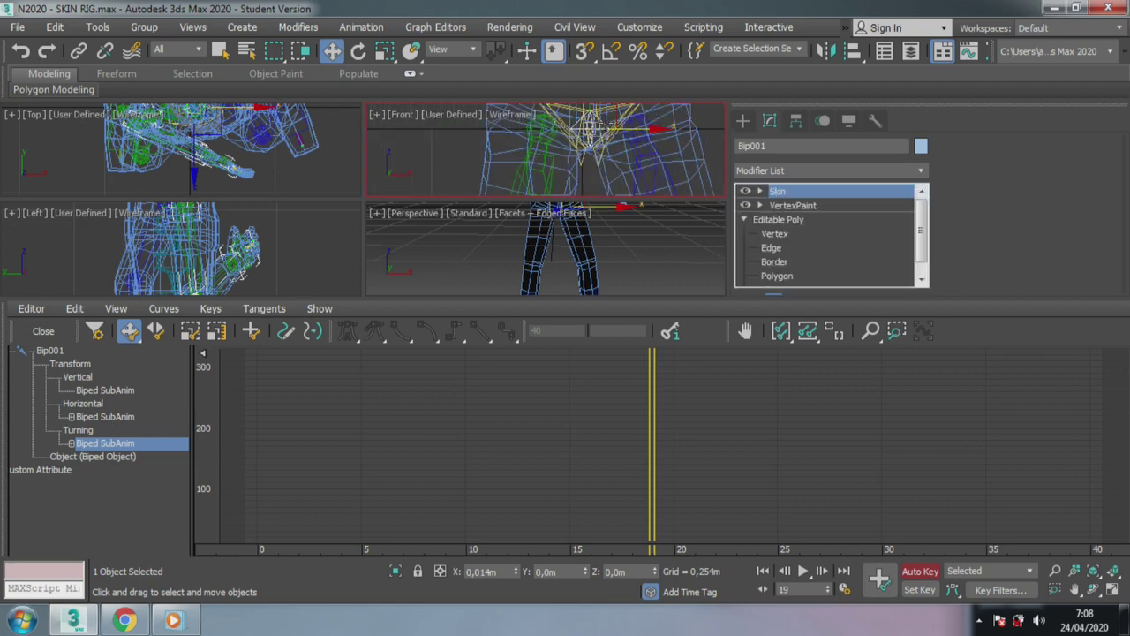
left_click(597, 126)
left_click(606, 124)
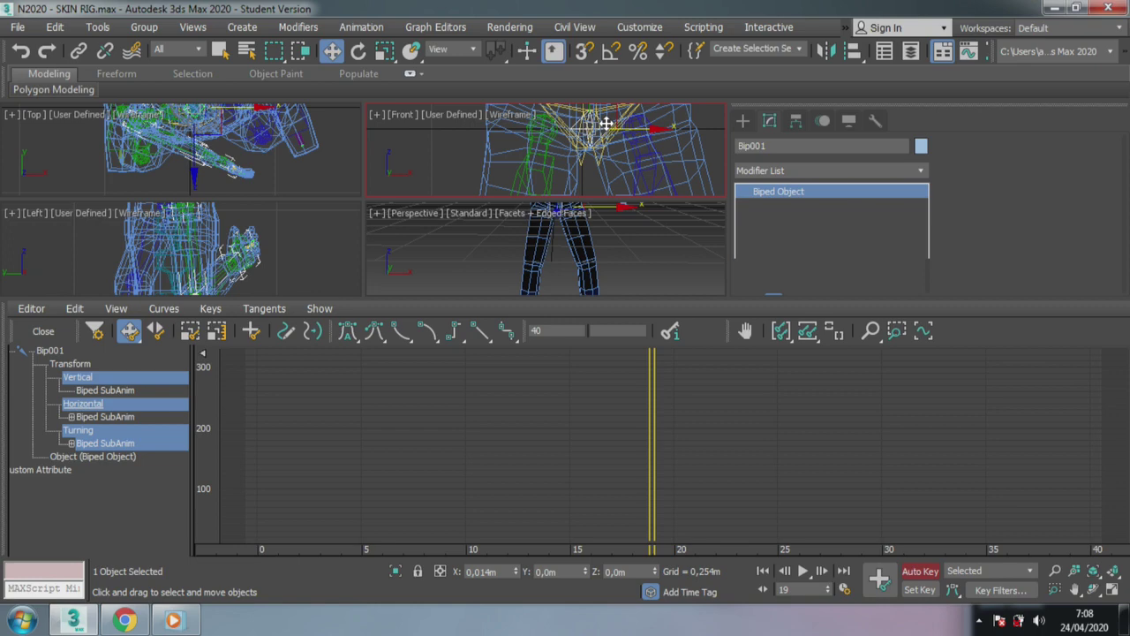
left_click(599, 125)
left_click(592, 130)
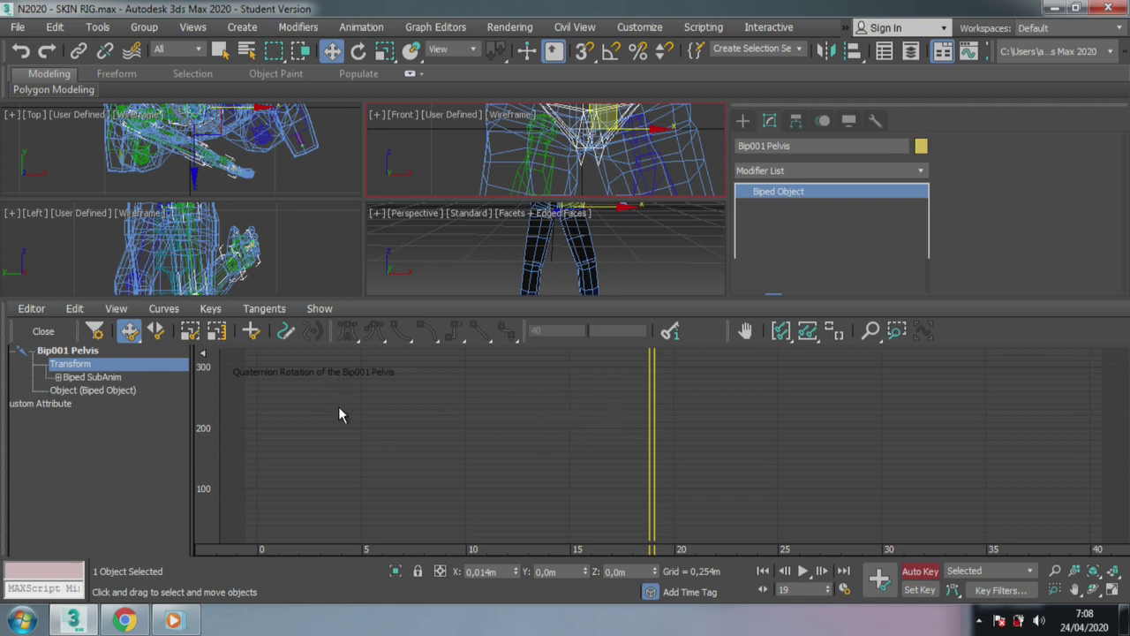
scroll(581, 165, "up", 2)
scroll(580, 159, "up", 2)
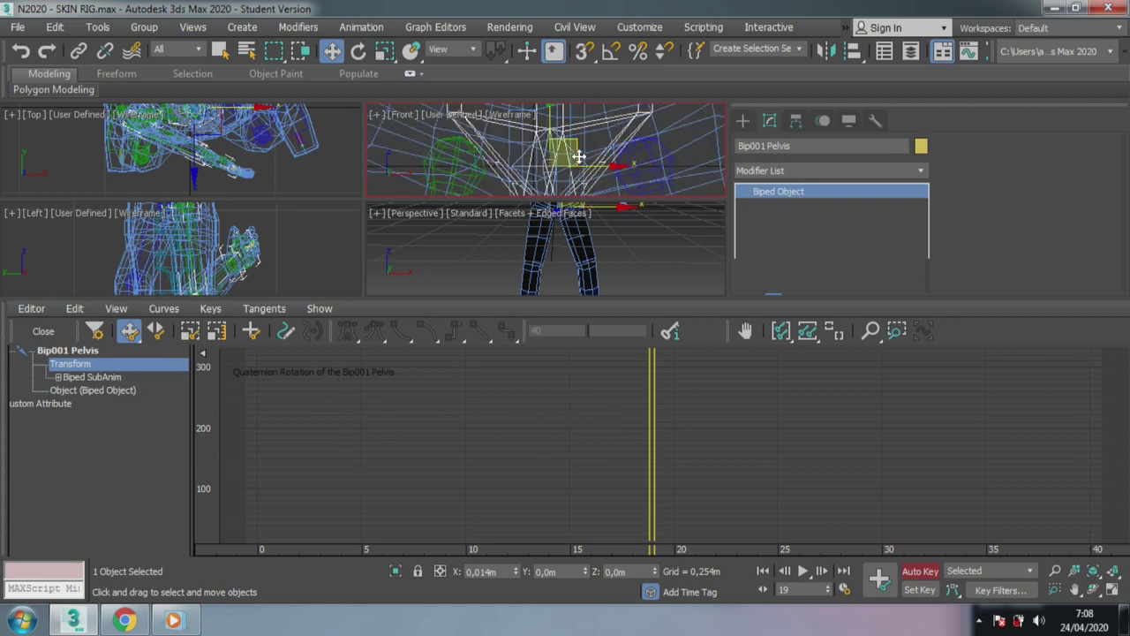
left_click(579, 156)
left_click(578, 156)
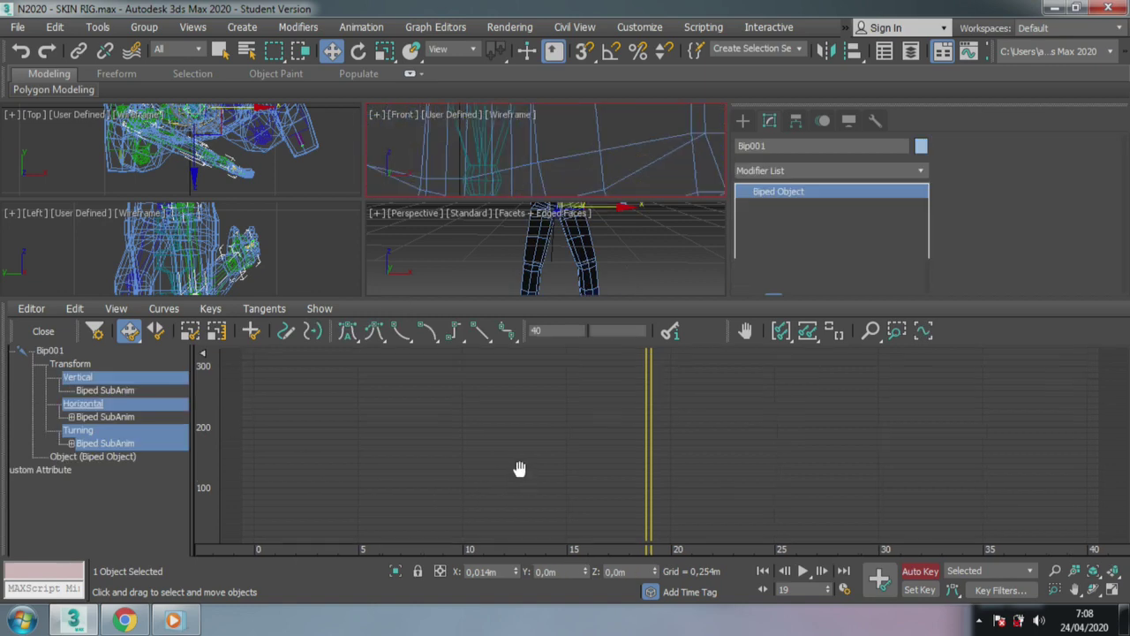
Select Bip001's Transform track in the track tree, then close the curve editor.
scroll(511, 455, "down", 1)
scroll(511, 455, "down", 1)
scroll(512, 455, "down", 1)
scroll(511, 455, "down", 1)
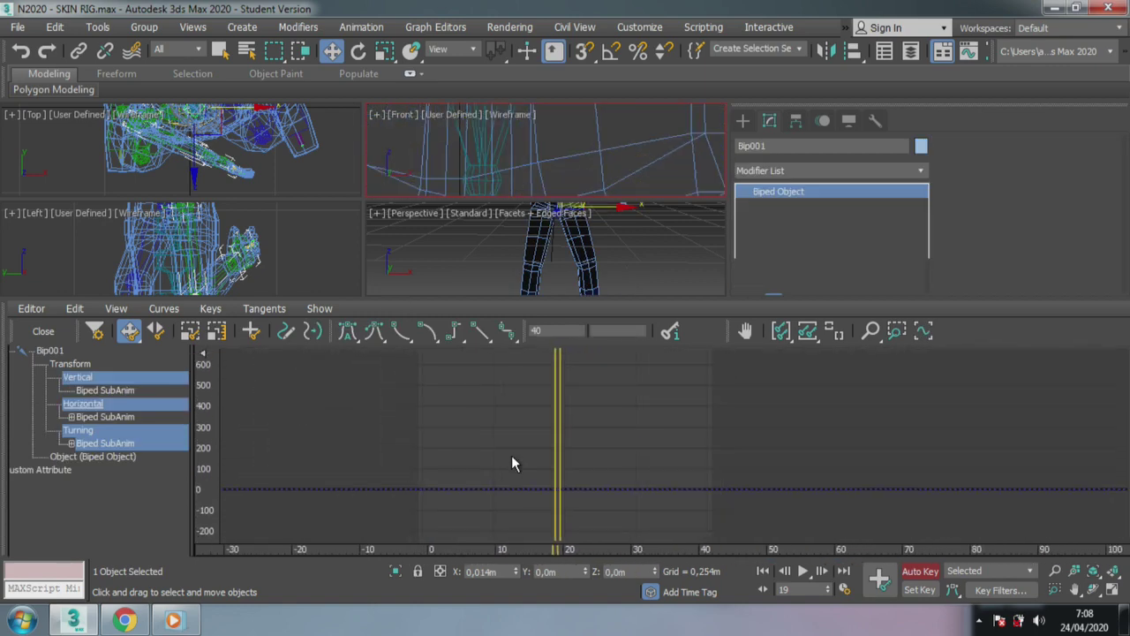
scroll(512, 455, "down", 1)
scroll(511, 455, "down", 1)
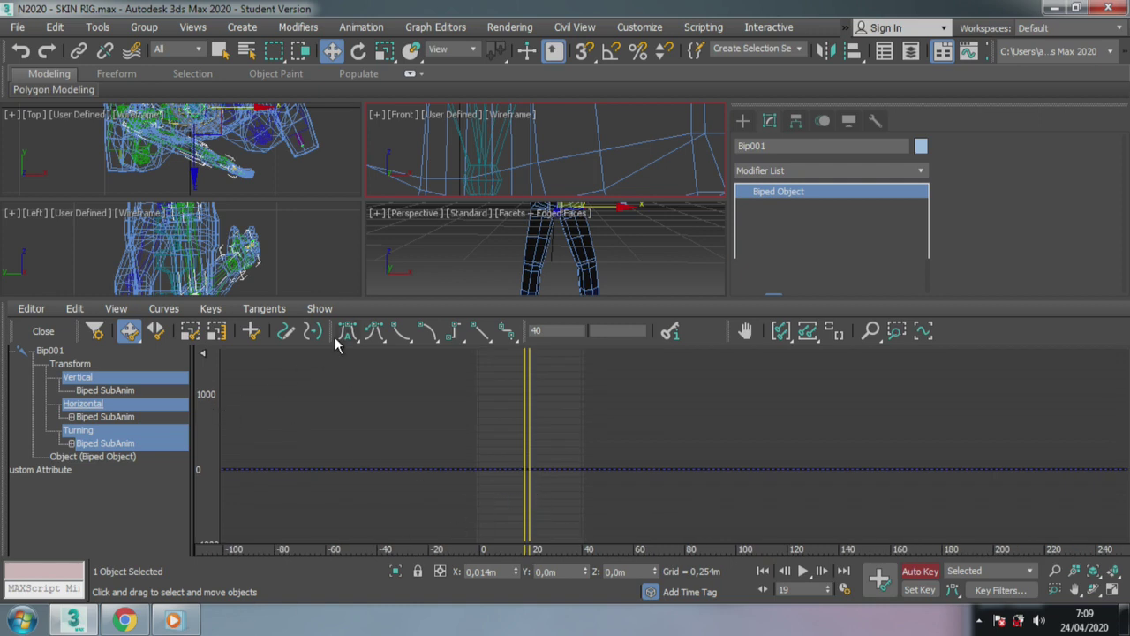
left_click(70, 365)
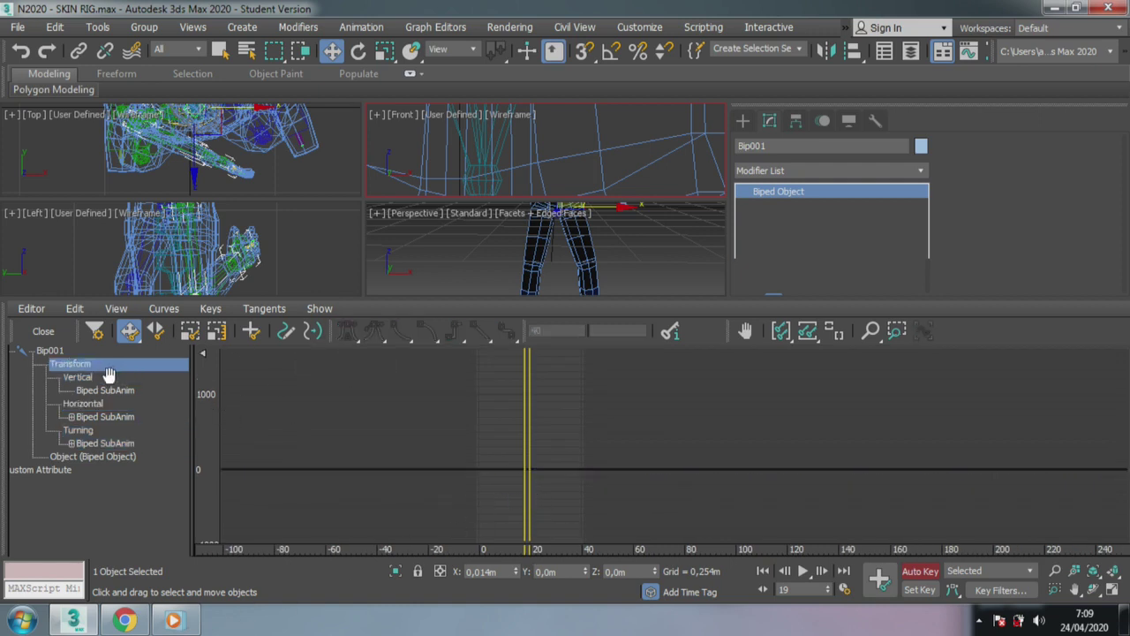
left_click(45, 354)
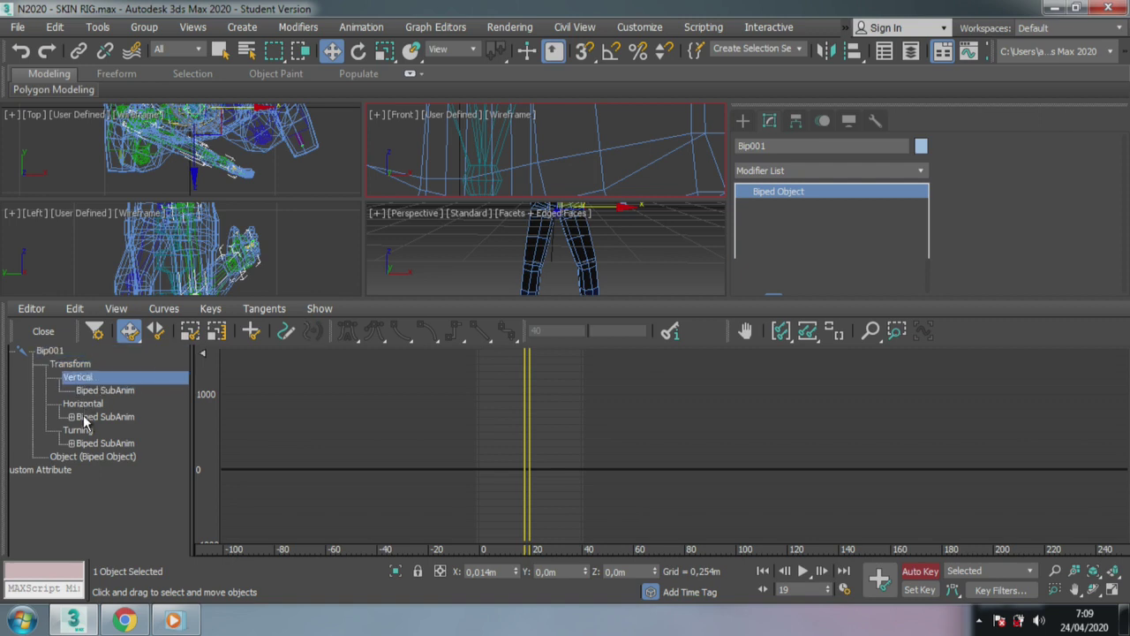
left_click(43, 331)
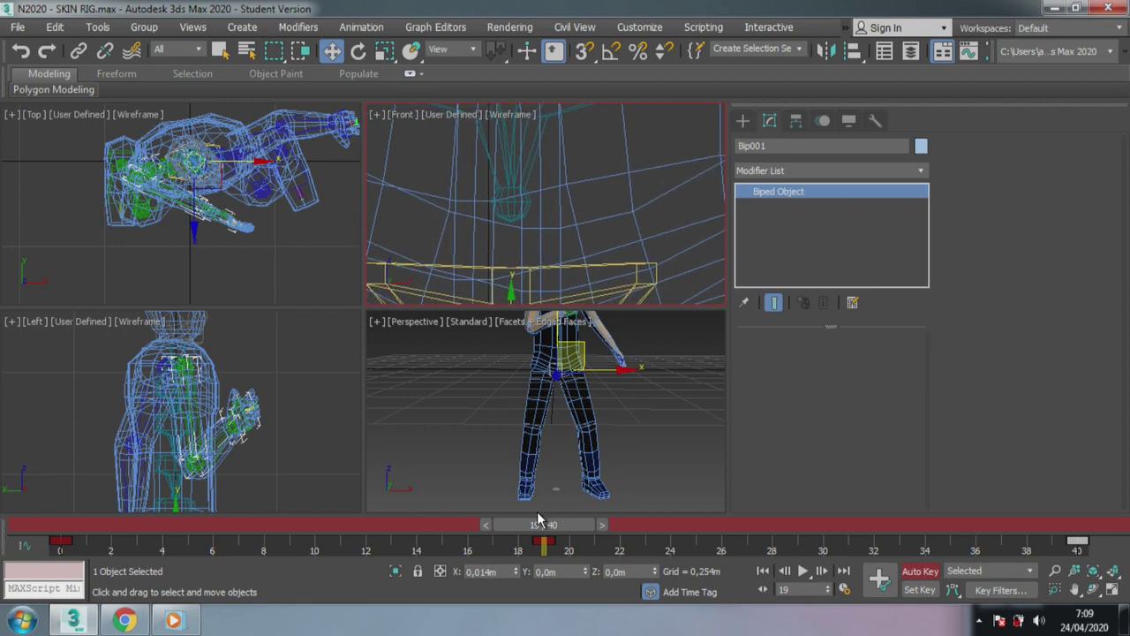
mouse_move(539, 521)
left_mouse_down()
mouse_move(185, 543)
mouse_move(467, 537)
mouse_move(336, 534)
mouse_move(536, 549)
mouse_move(442, 545)
left_mouse_up()
key("w")
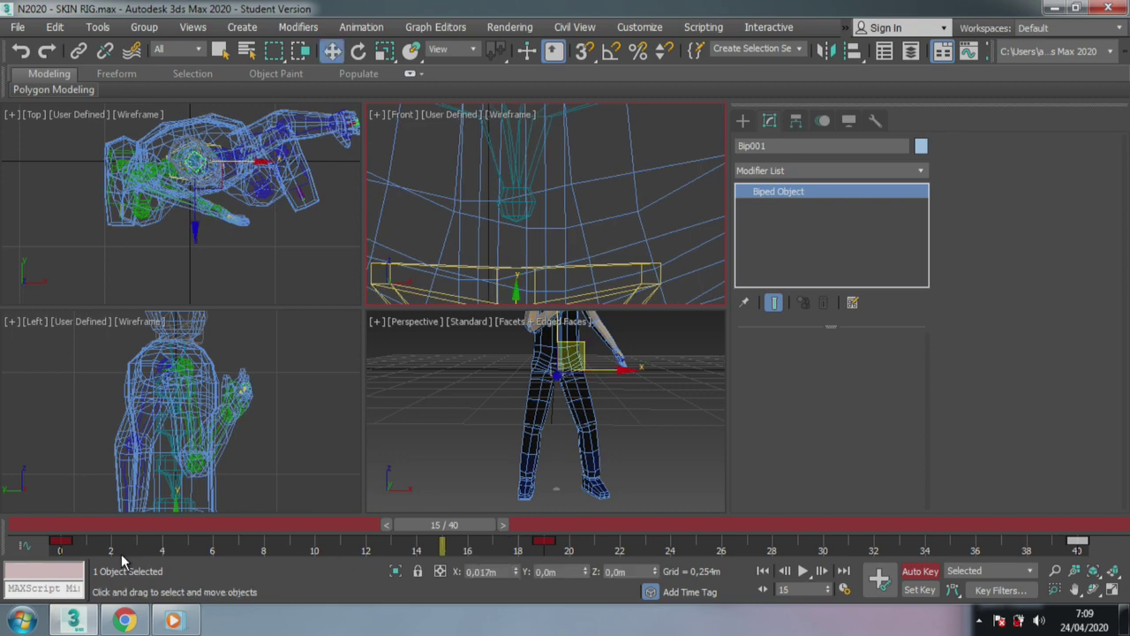
left_click_drag(95, 537, 43, 556)
mouse_move(498, 530)
left_mouse_down()
mouse_move(99, 495)
mouse_move(242, 494)
mouse_move(310, 499)
mouse_move(94, 530)
left_mouse_up()
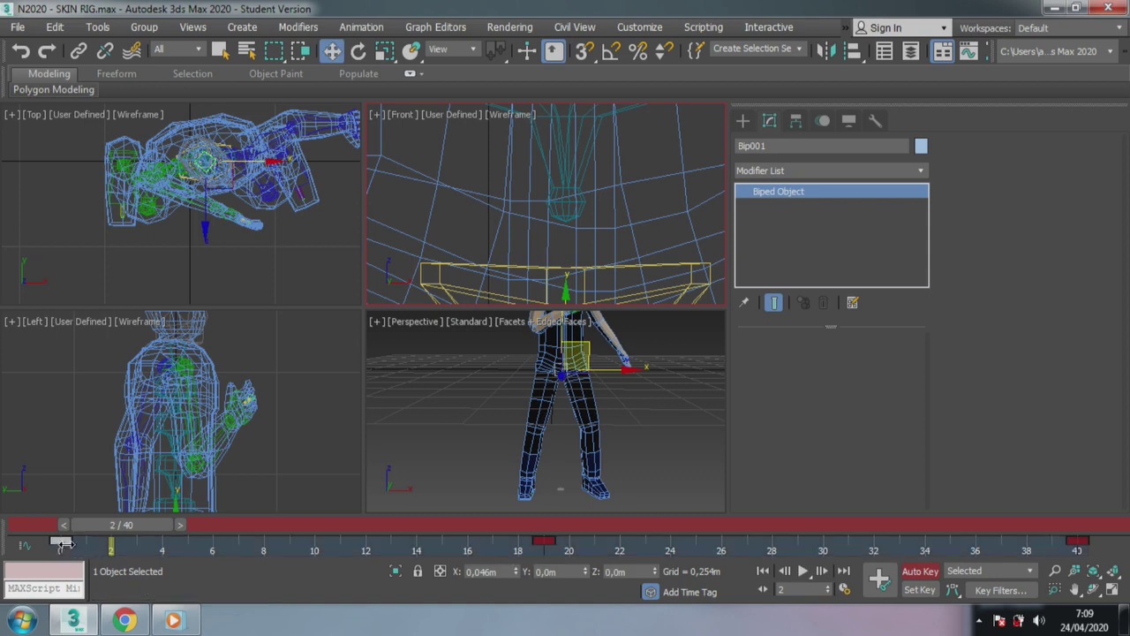
left_click_drag(218, 545, 340, 541, "shift")
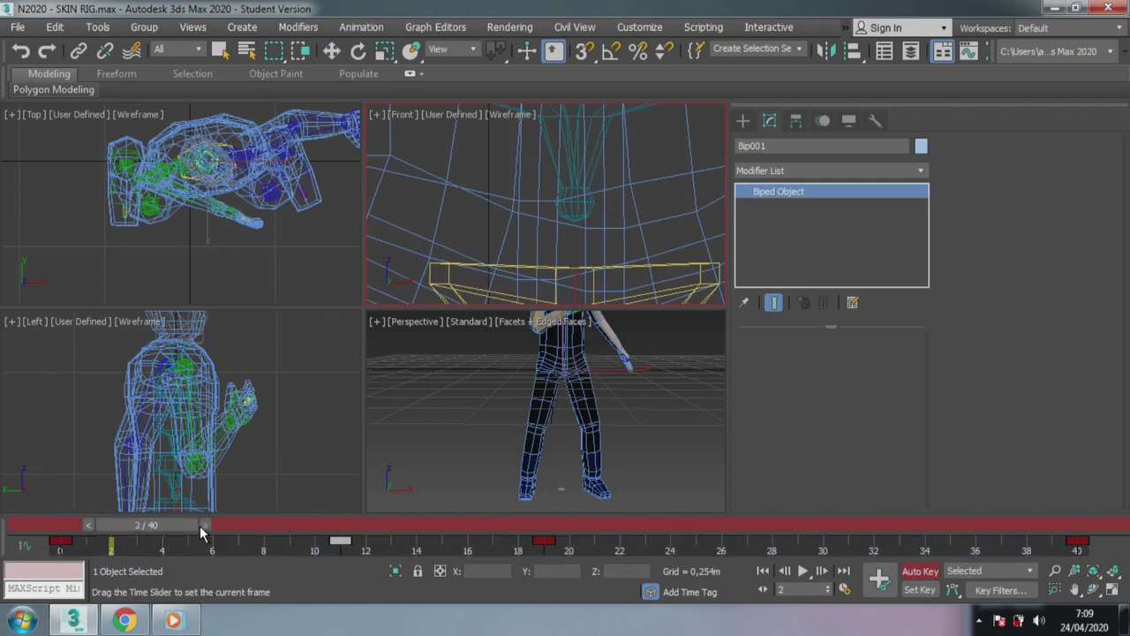
left_click_drag(172, 525, 643, 524)
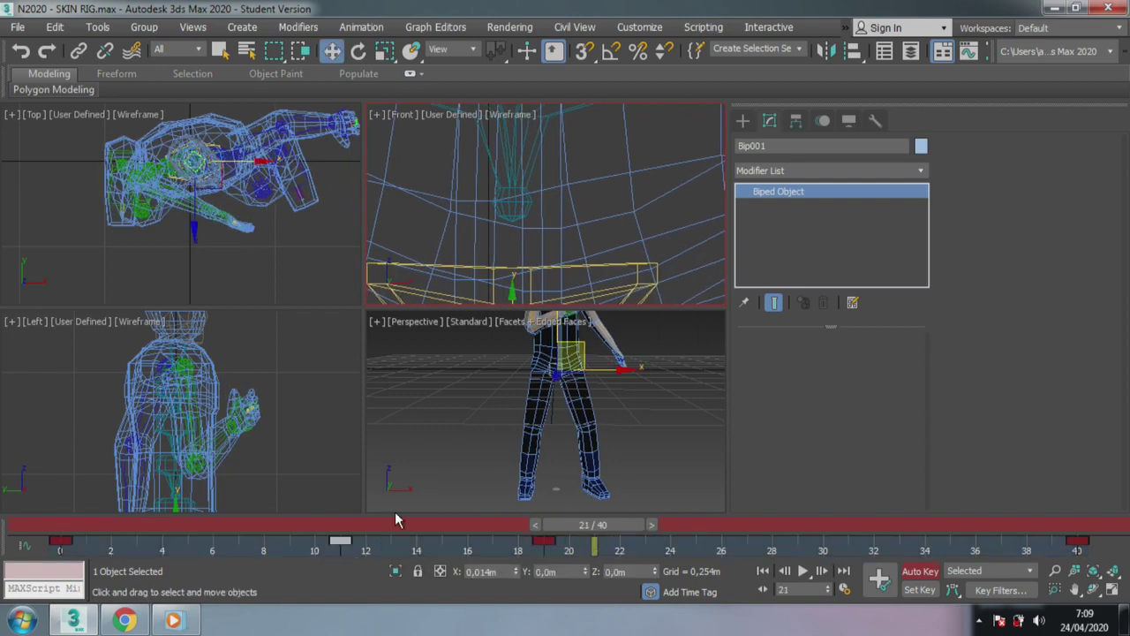
key("Delete")
key("/")
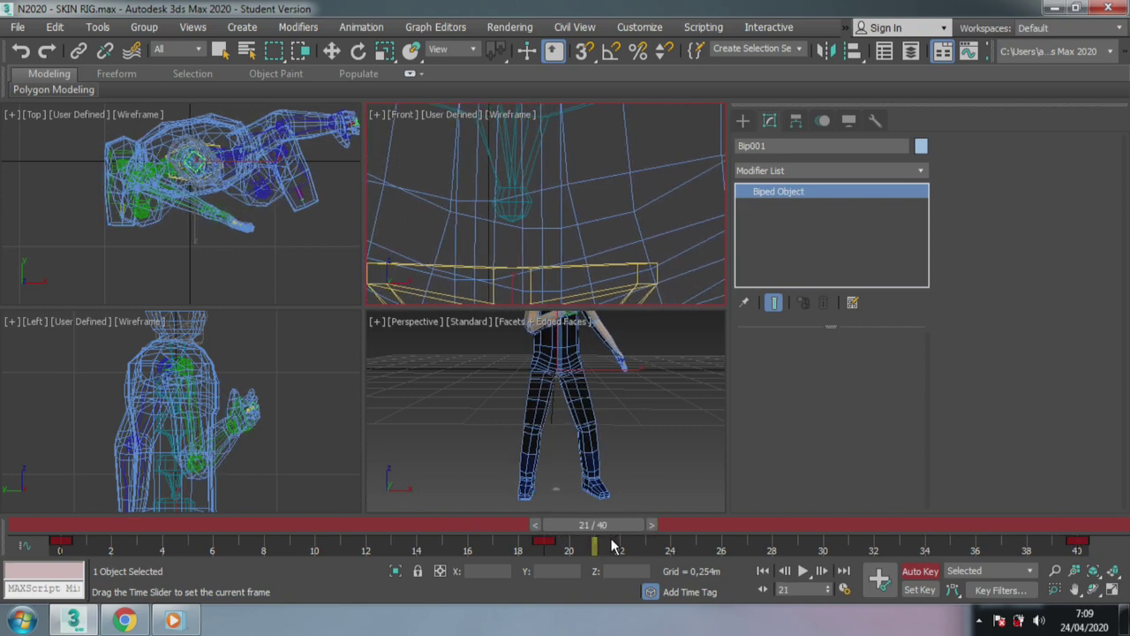
left_click_drag(610, 525, 544, 525)
key("w")
left_click(544, 541)
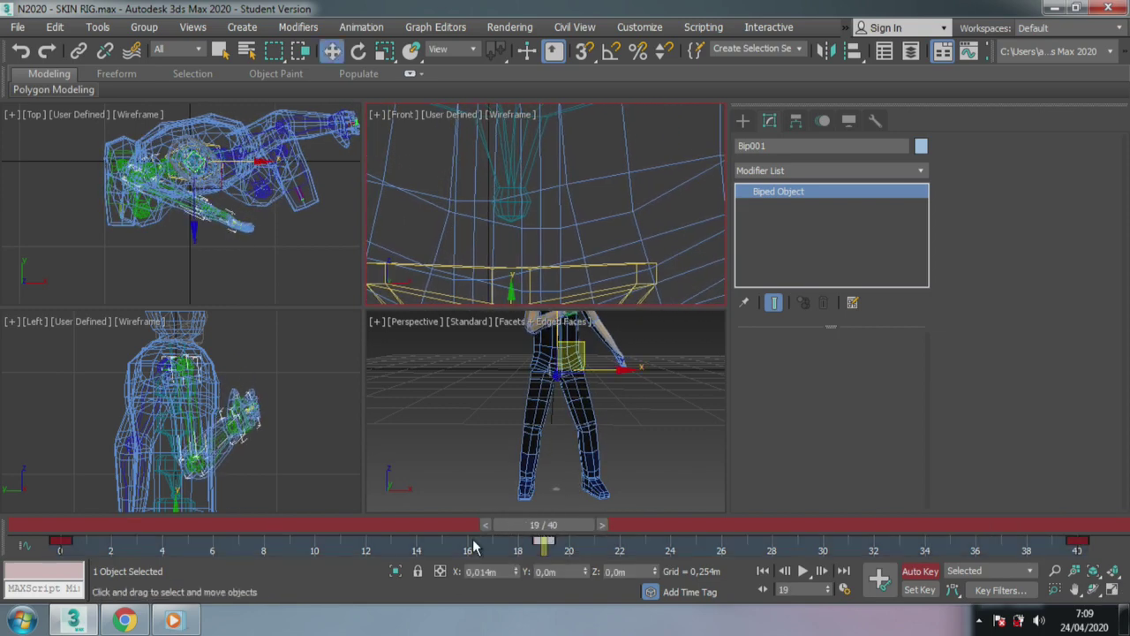
left_click(24, 545)
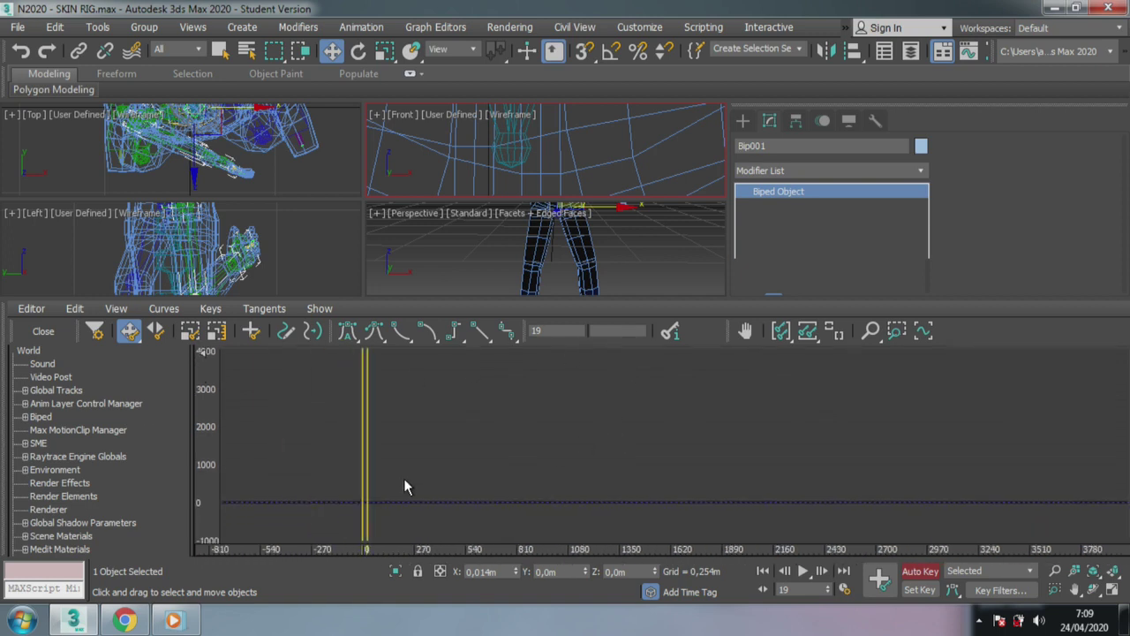
scroll(220, 374, "down", 1)
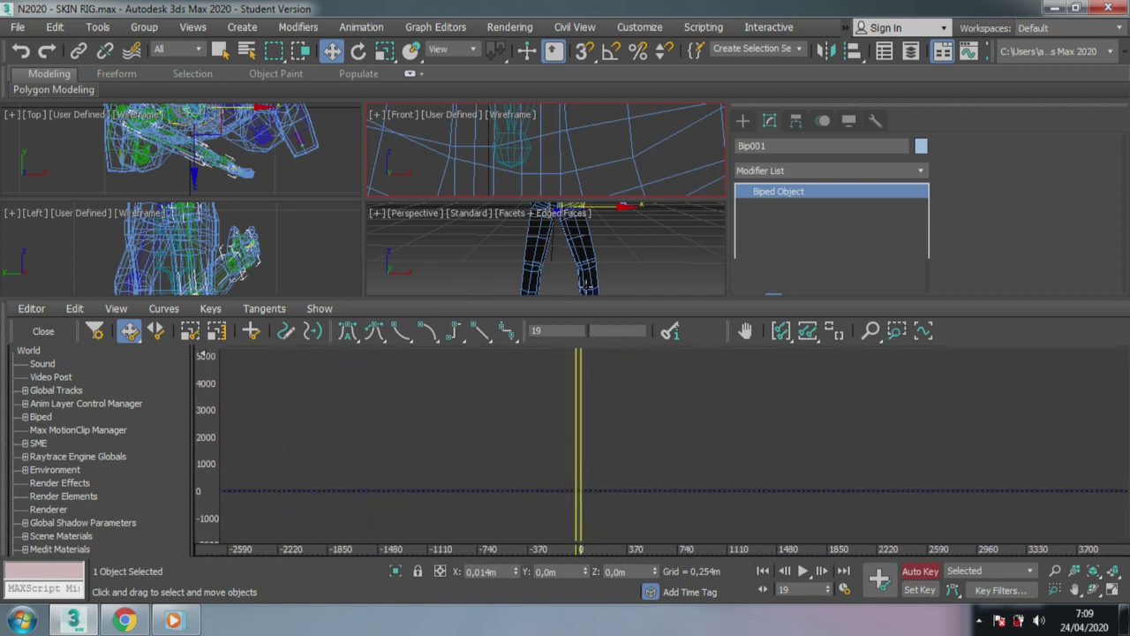
left_click_drag(582, 299, 582, 436)
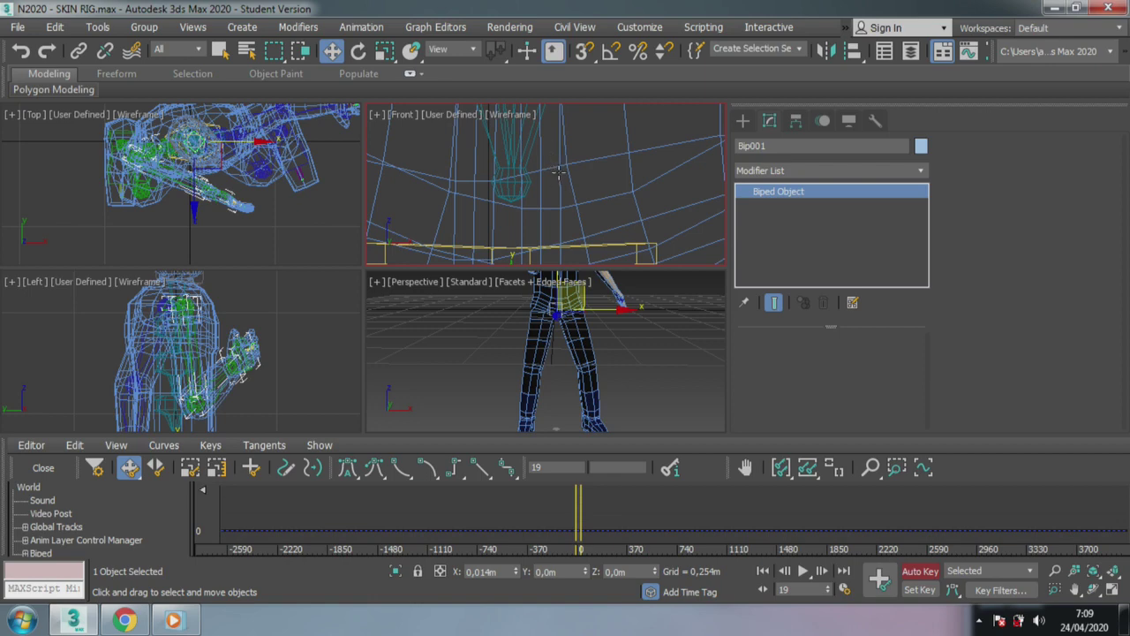
scroll(558, 172, "down", 5)
scroll(574, 204, "up", 3)
scroll(574, 204, "up", 2)
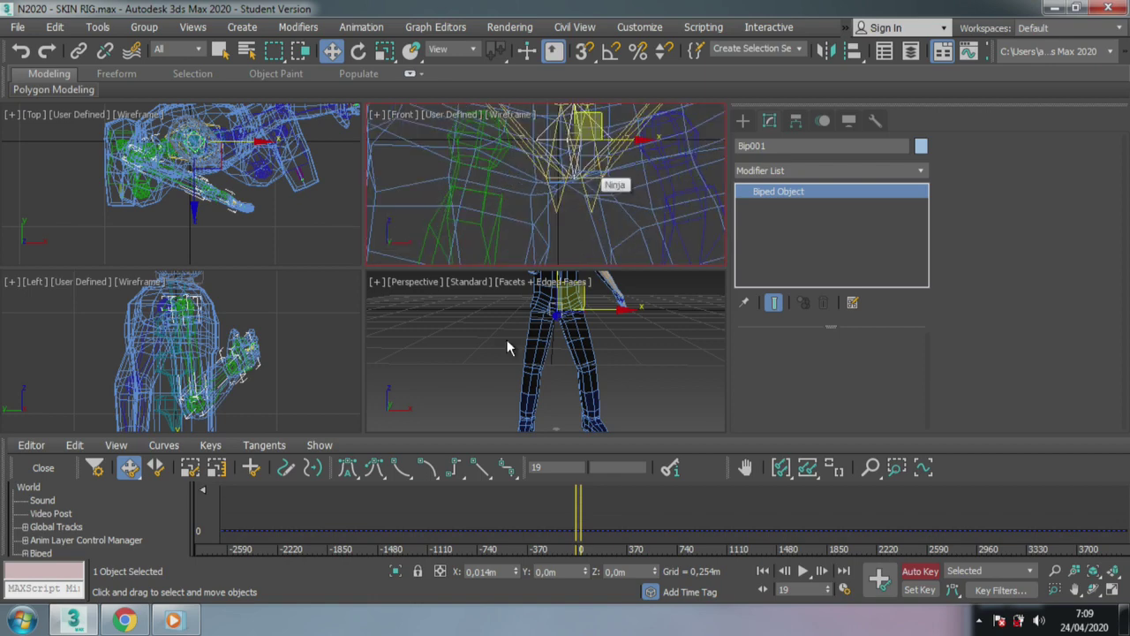
left_click_drag(449, 434, 451, 224)
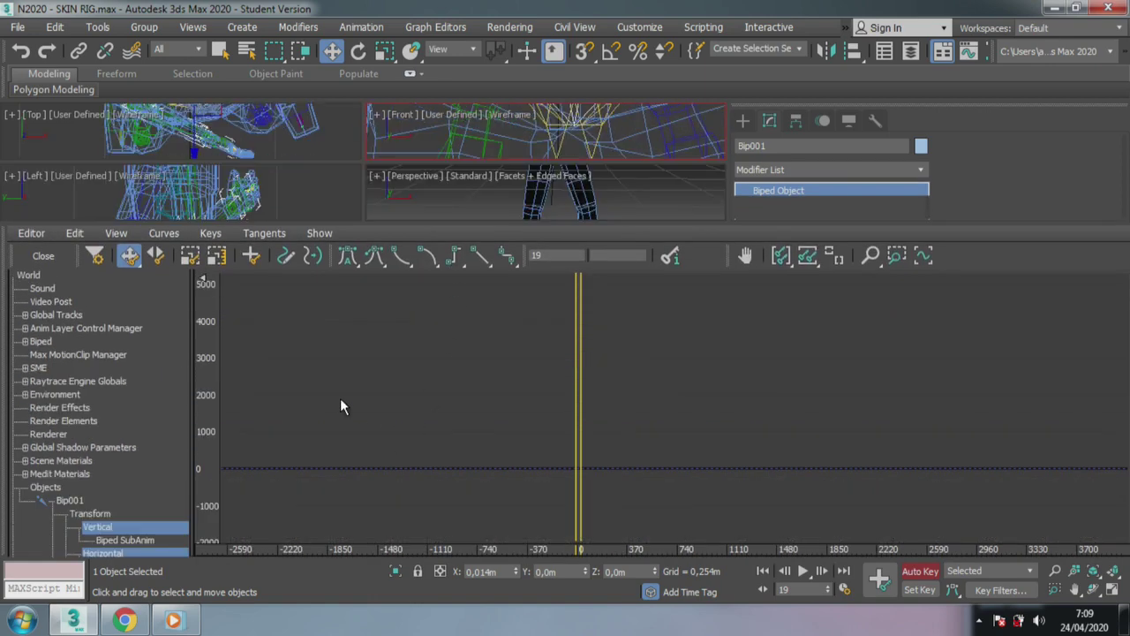
middle_click_drag(303, 398, 512, 379)
scroll(1032, 365, "down", 2)
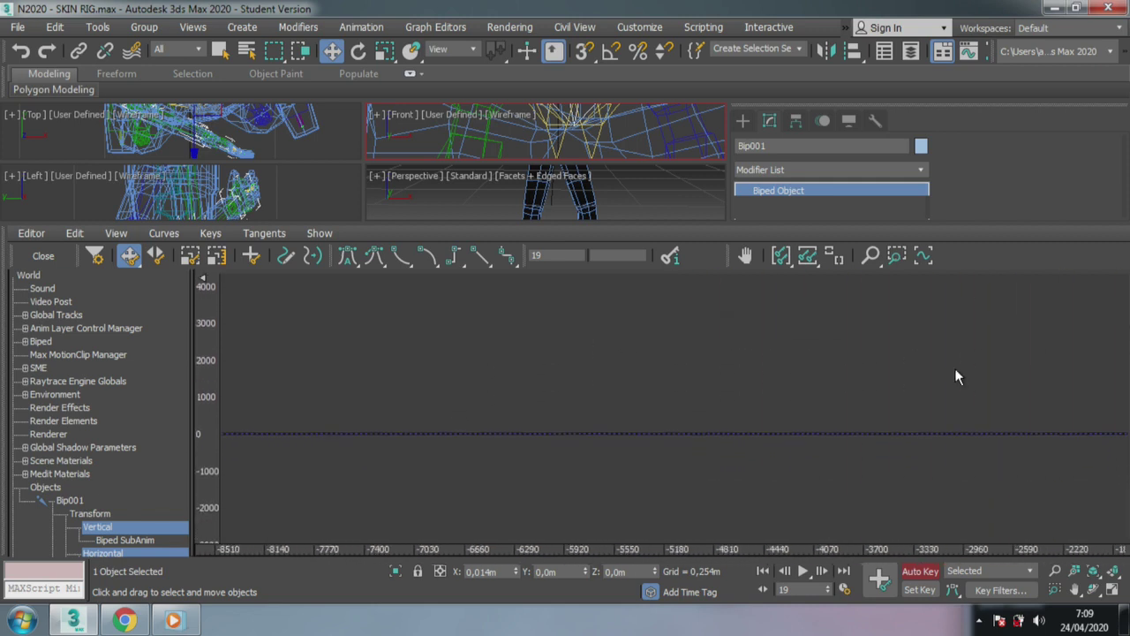
scroll(956, 374, "down", 2)
scroll(806, 403, "down", 2)
mouse_move(807, 403)
middle_mouse_down()
mouse_move(495, 444)
mouse_move(316, 421)
mouse_move(420, 475)
middle_mouse_up()
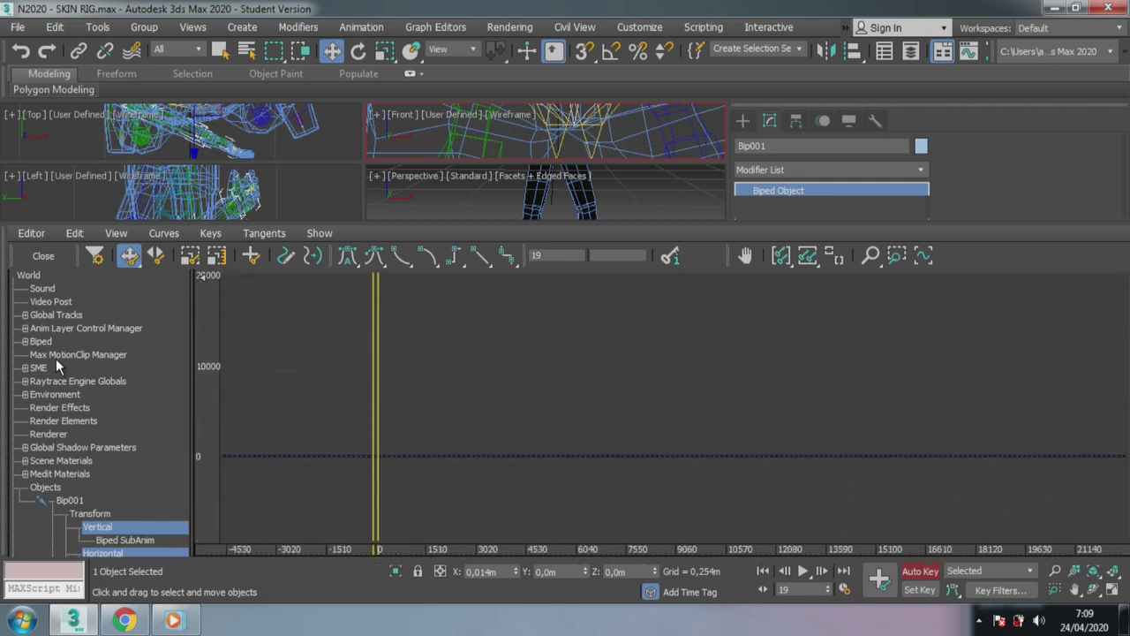
left_click(67, 502)
left_click(97, 515)
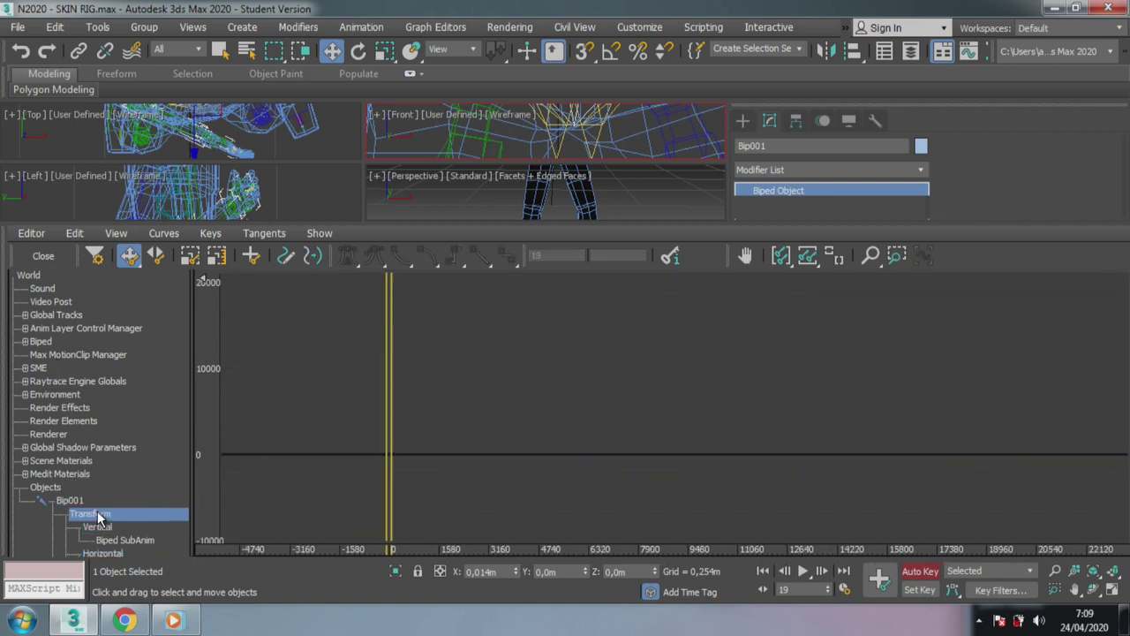
left_click(43, 256)
middle_click_drag(624, 202, 603, 233)
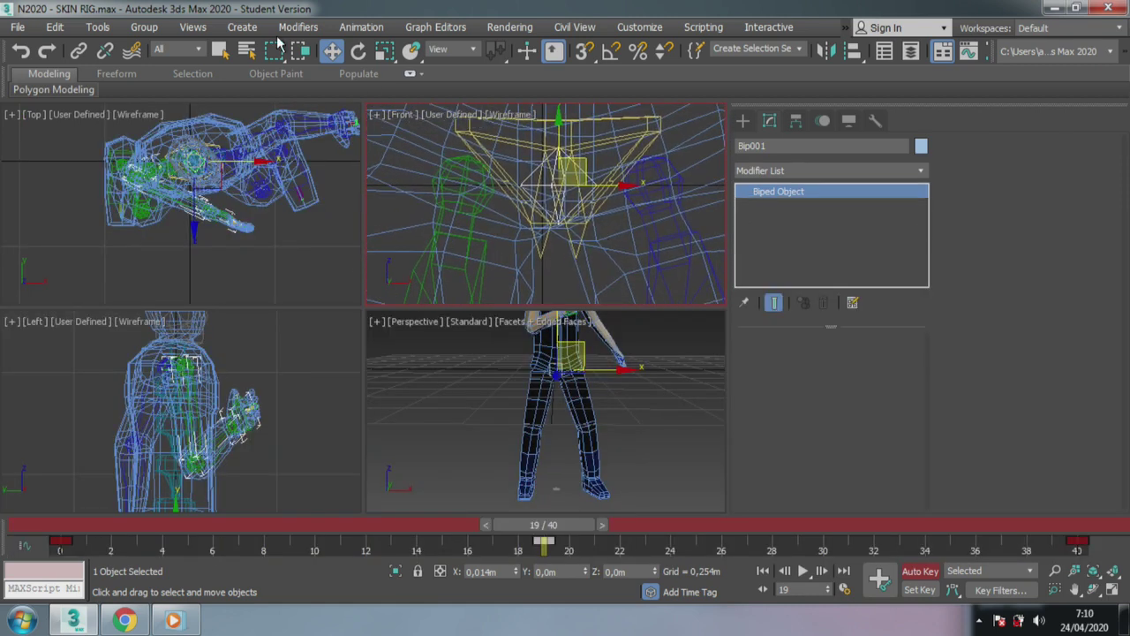
Turn off Auto Key, select the right upper arm and scrub frames 10–23 to check it.
left_click(920, 571)
scroll(518, 182, "down", 2)
scroll(517, 181, "down", 3)
middle_click_drag(587, 132, 587, 247)
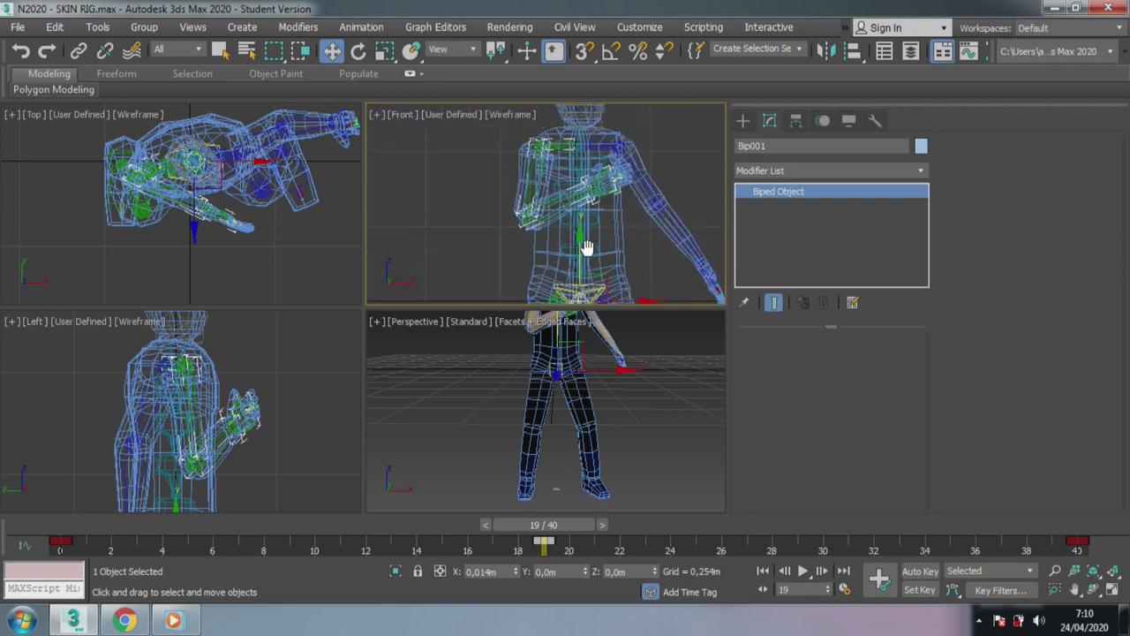
scroll(588, 248, "up", 3)
scroll(572, 217, "up", 2)
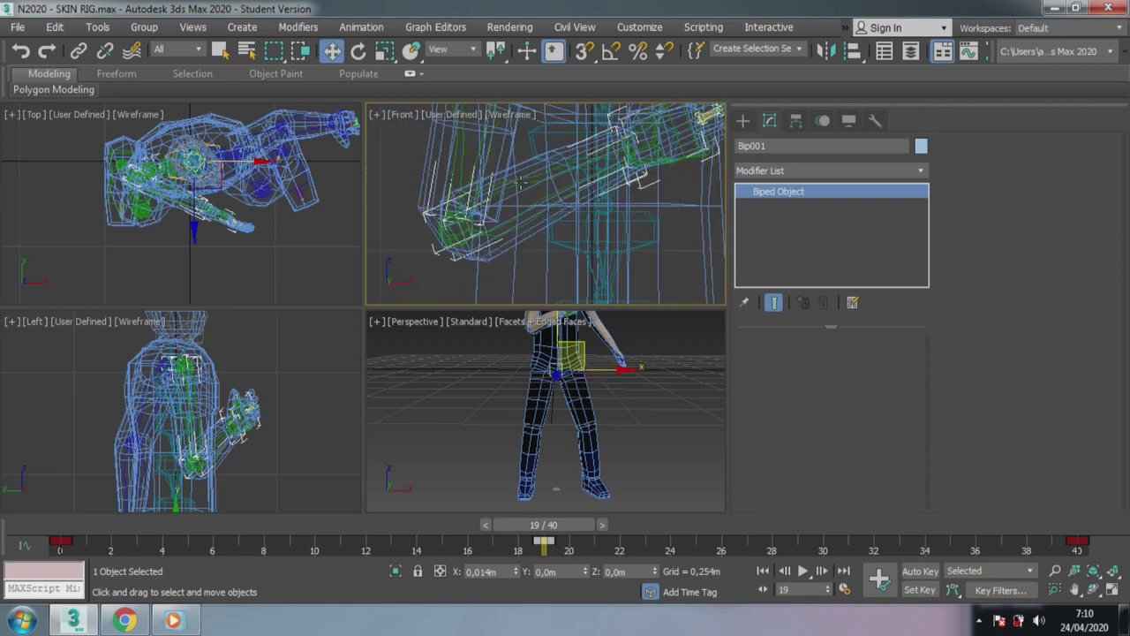
middle_click_drag(518, 162, 493, 251)
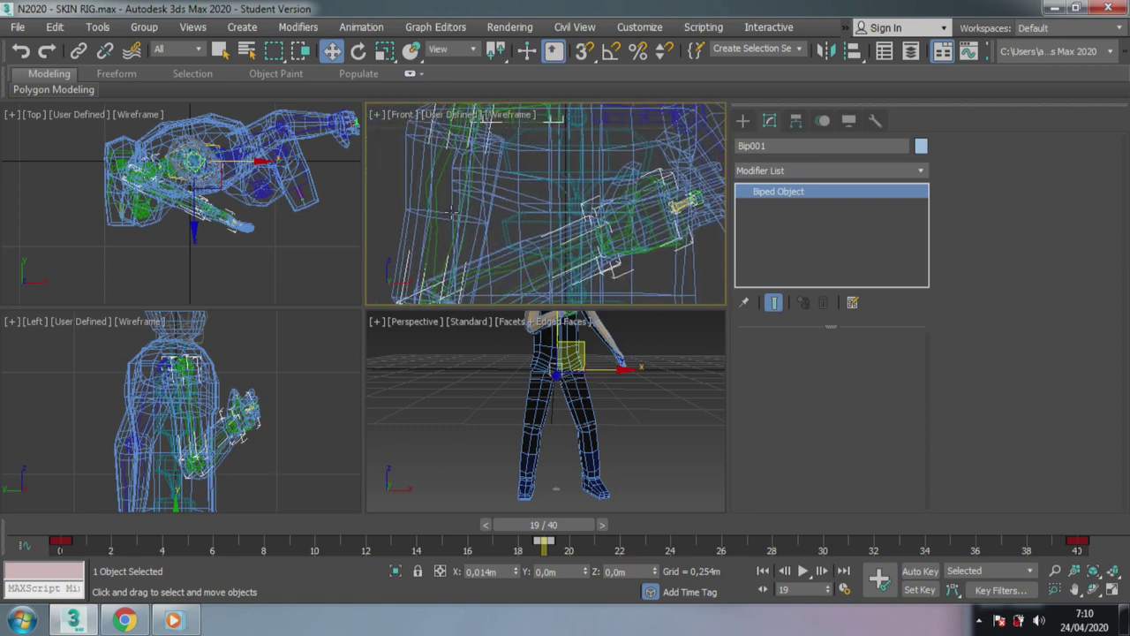
left_click(441, 182)
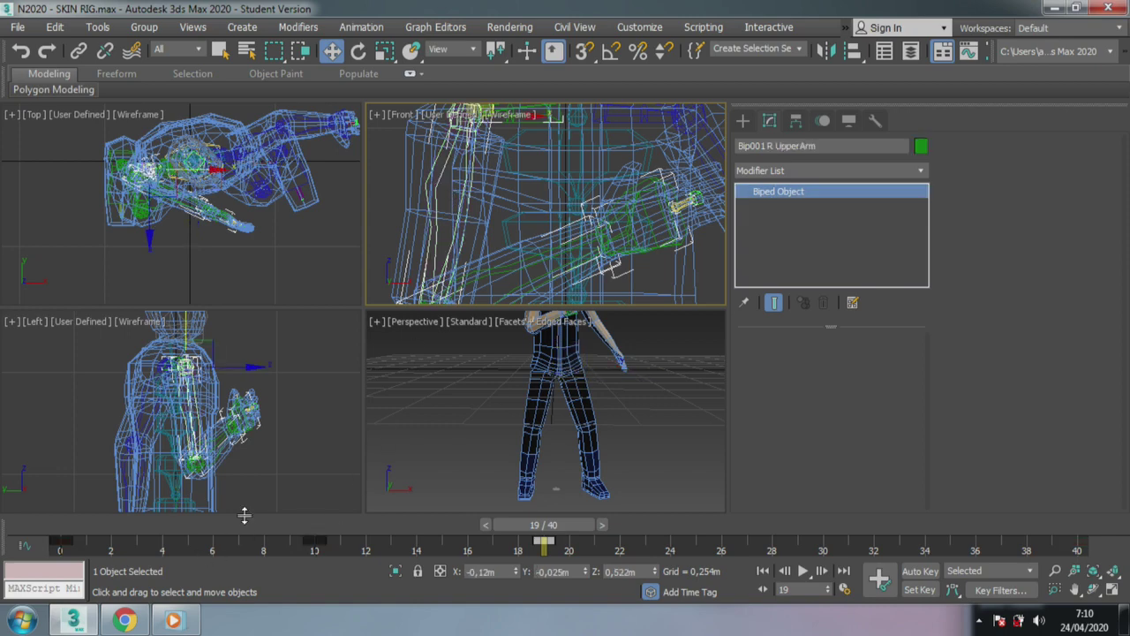
mouse_move(407, 525)
left_mouse_down()
mouse_move(315, 547)
mouse_move(294, 541)
left_mouse_up()
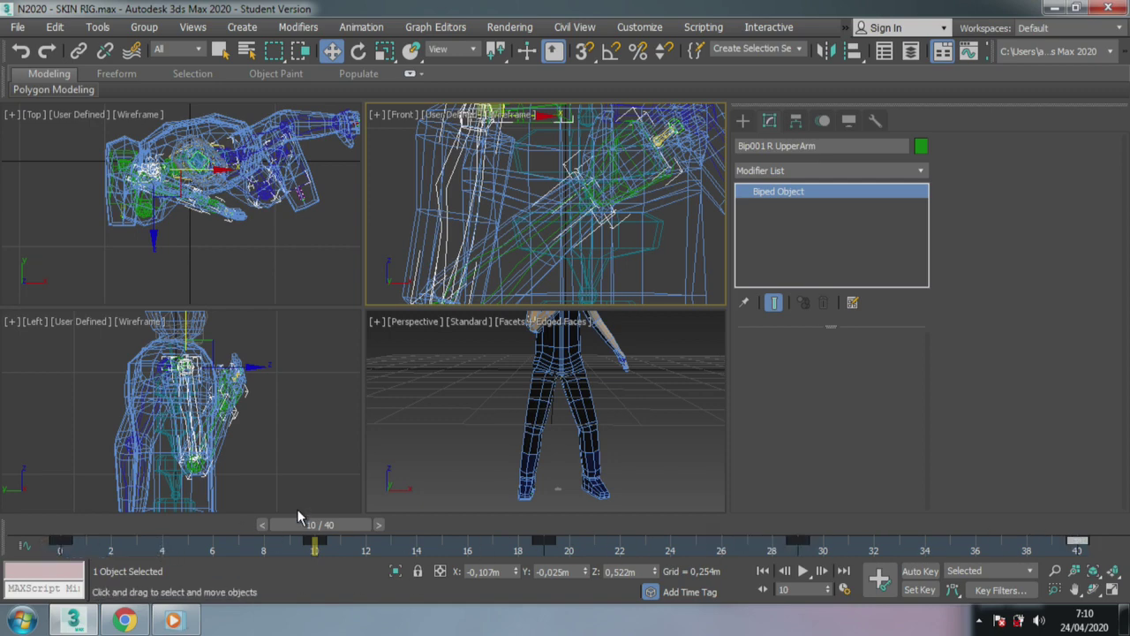
left_click_drag(297, 525, 643, 524)
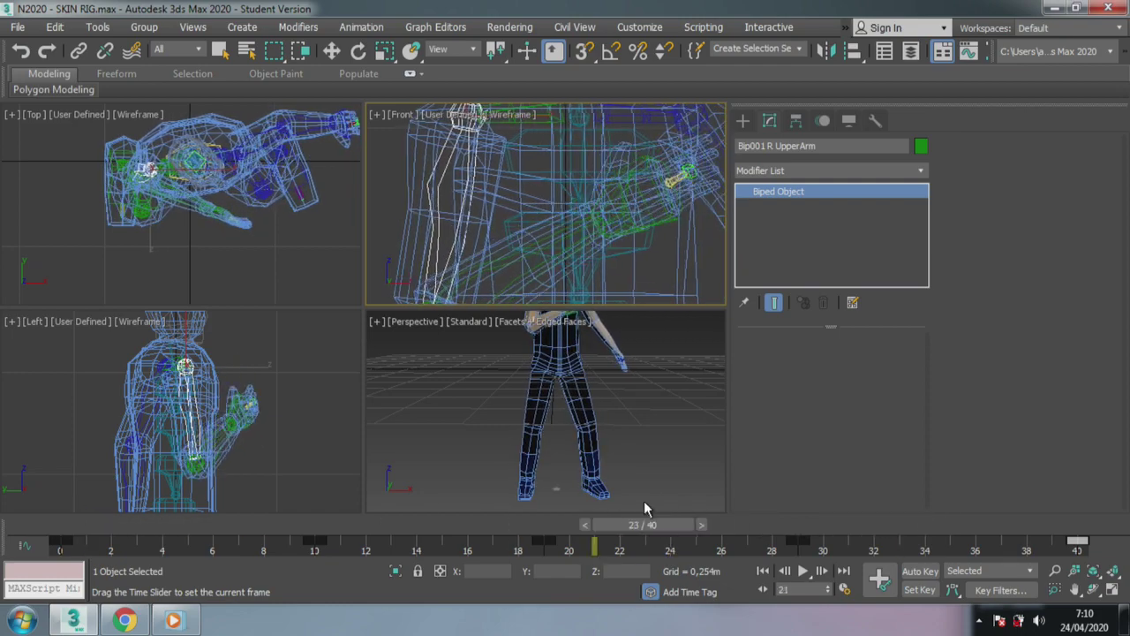
Scrub the arm animation again and compare it with the Sub-Zero fighting-stance sprites.
key("w")
scroll(530, 415, "down", 3)
scroll(530, 416, "up", 5)
mouse_move(530, 424)
middle_mouse_down()
mouse_move(520, 408)
mouse_move(500, 414)
middle_mouse_up()
mouse_move(674, 530)
left_mouse_down()
mouse_move(897, 562)
mouse_move(409, 530)
left_mouse_up()
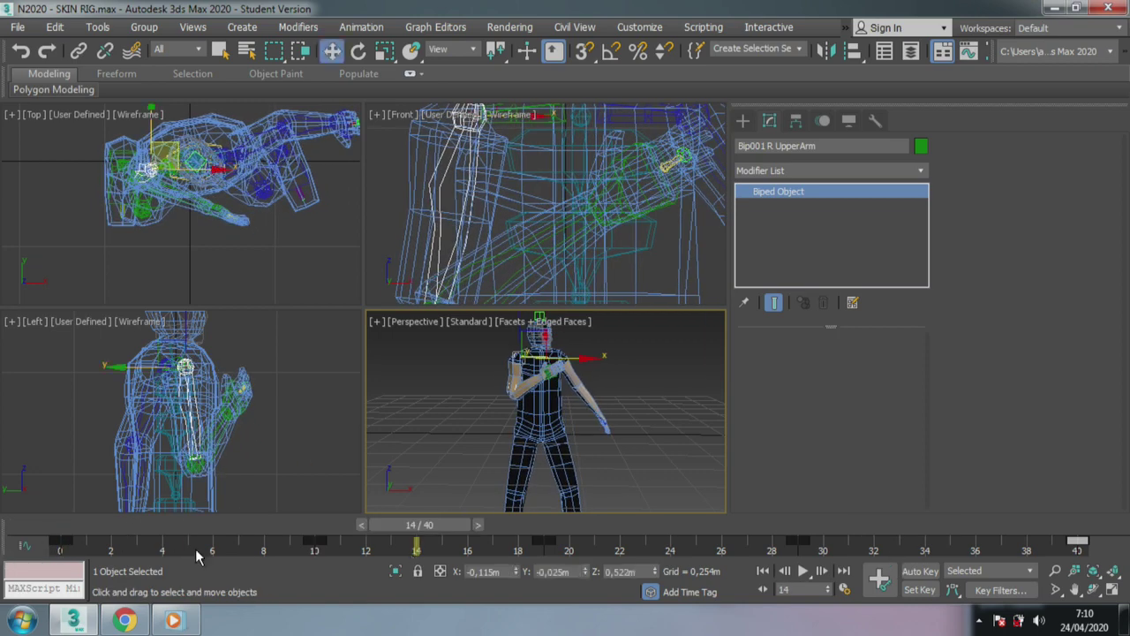
scroll(642, 185, "down", 3)
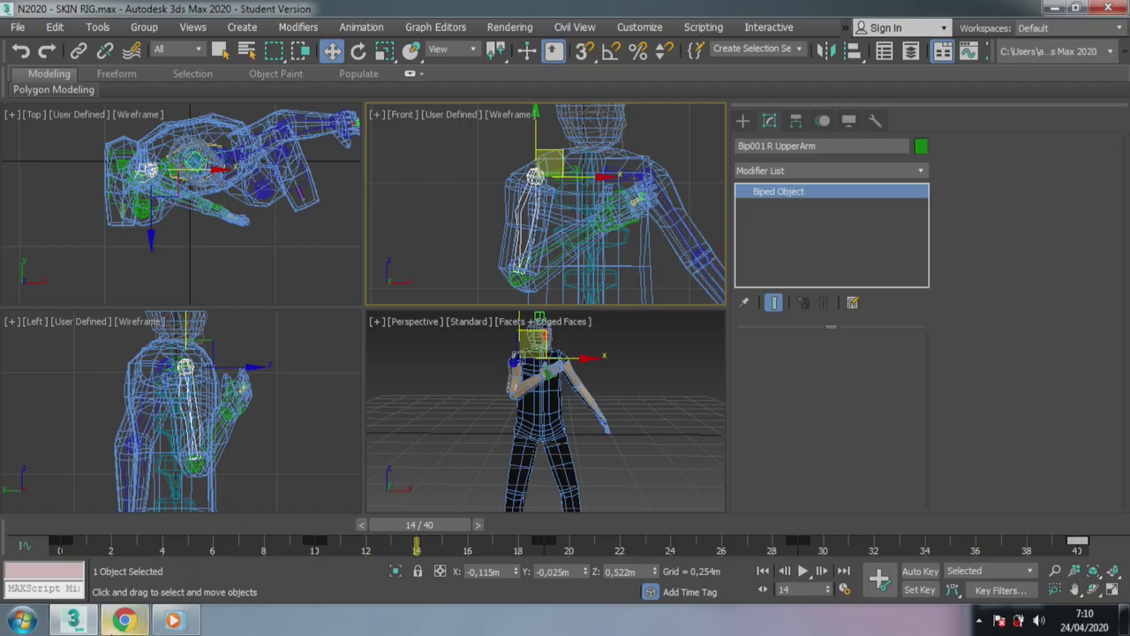
left_click(125, 620)
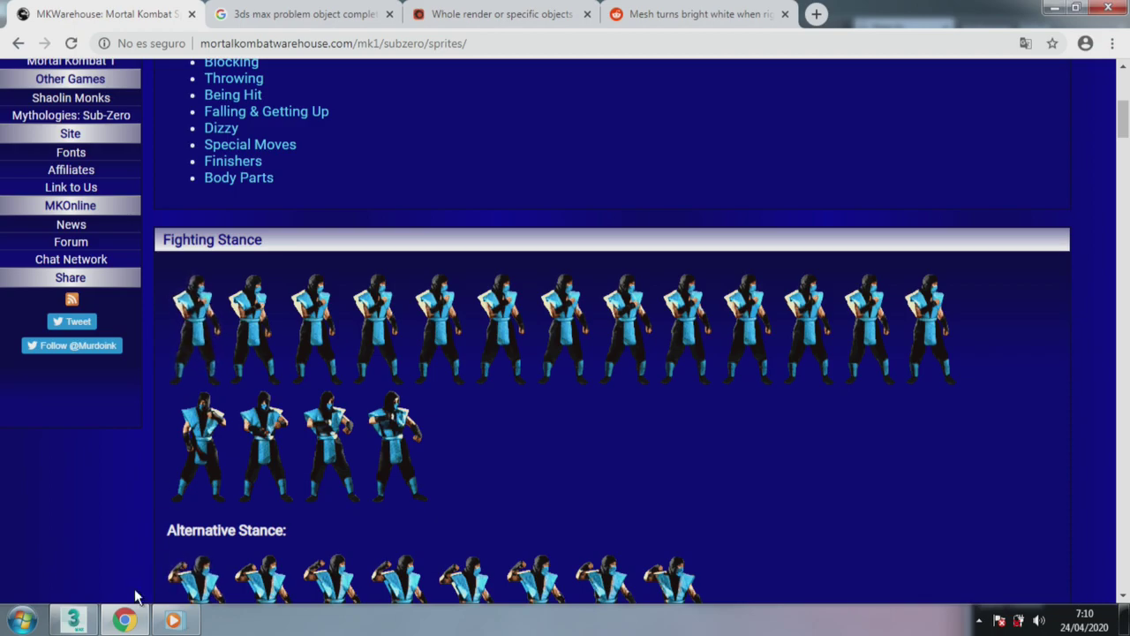
left_click(73, 620)
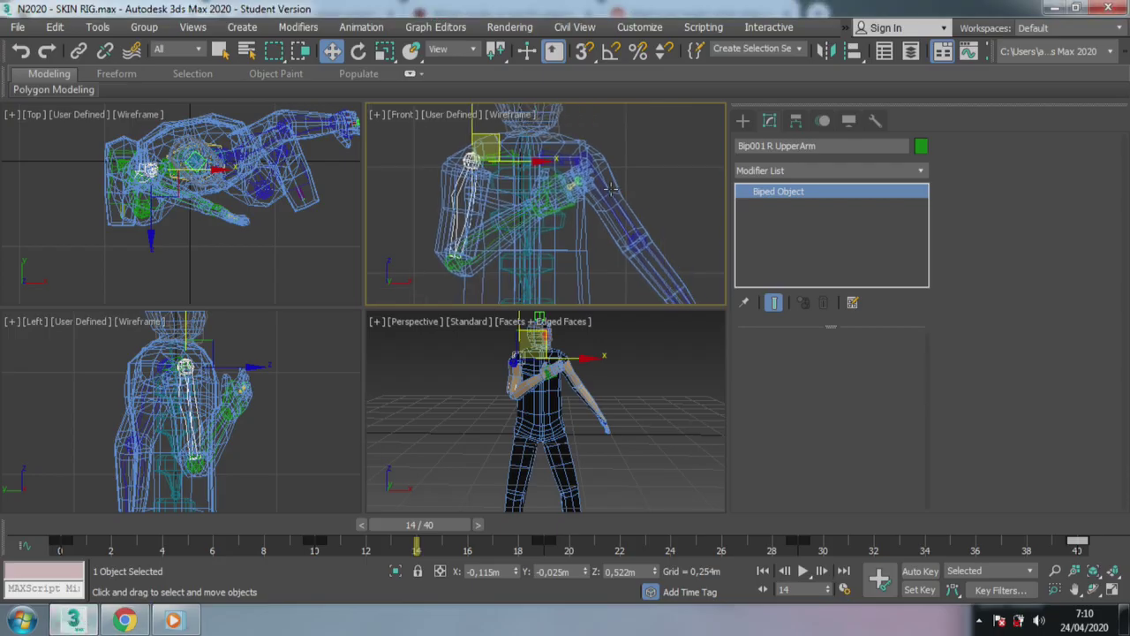
With Auto Key on, rotate Bip001 L UpperArm at frame 20.
left_click(605, 188)
left_click(605, 188)
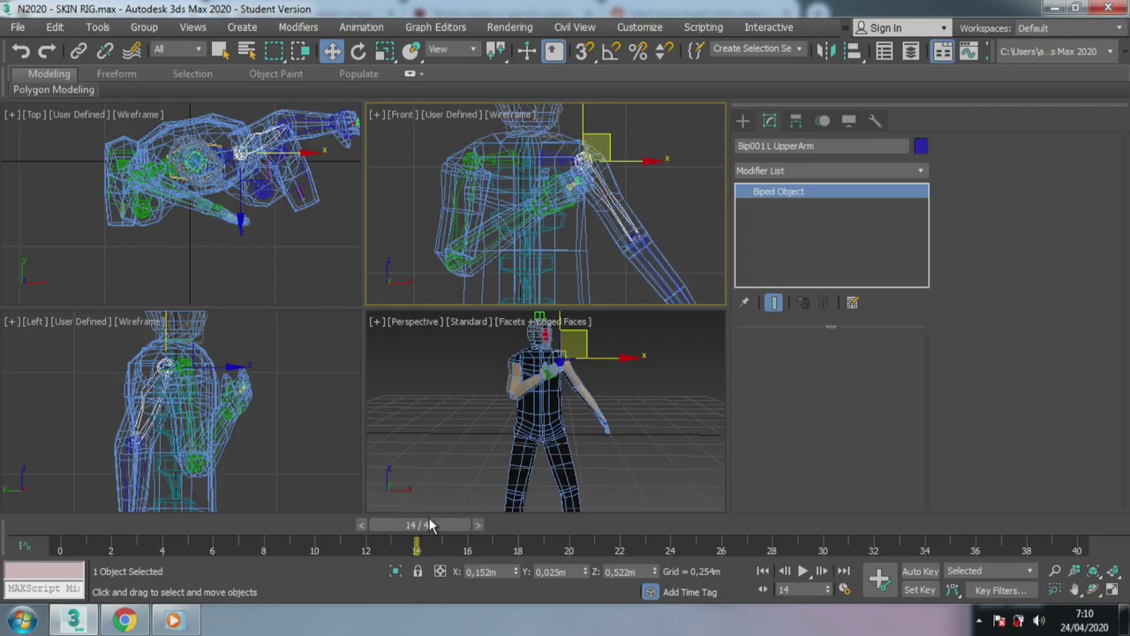
left_click_drag(430, 525, 582, 539)
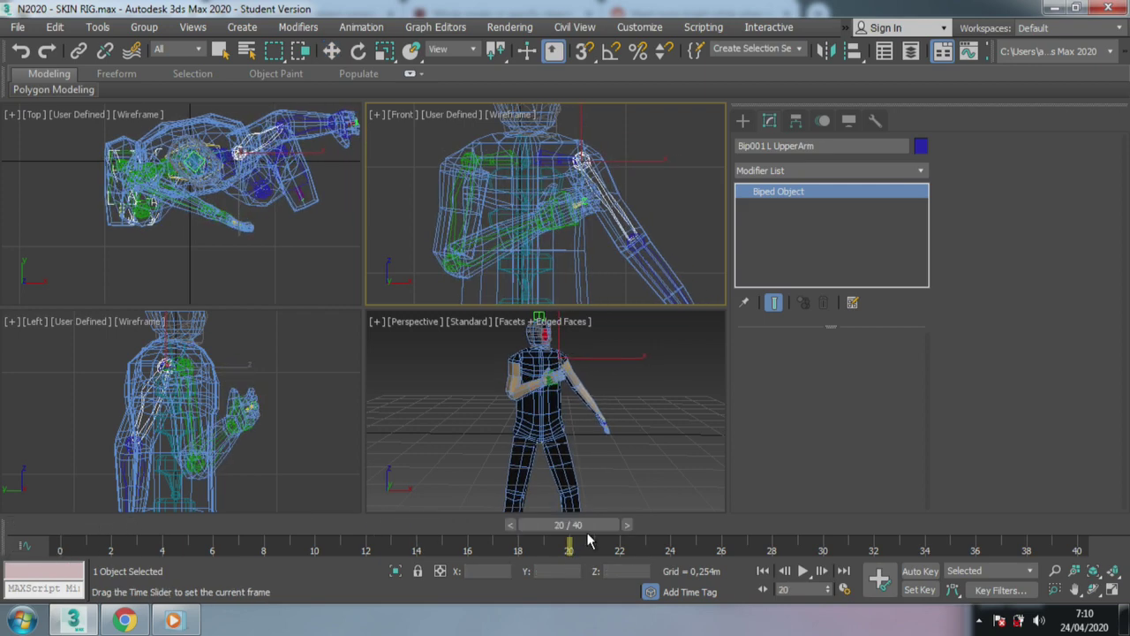
key("w")
left_click(918, 571)
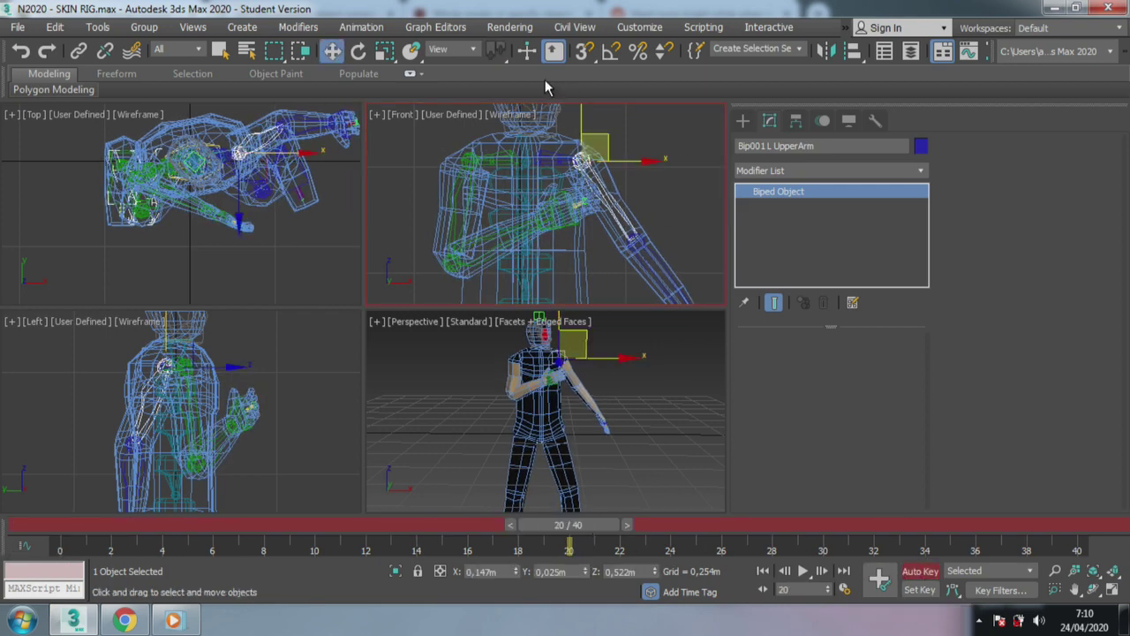
key("e")
left_click_drag(676, 170, 683, 188)
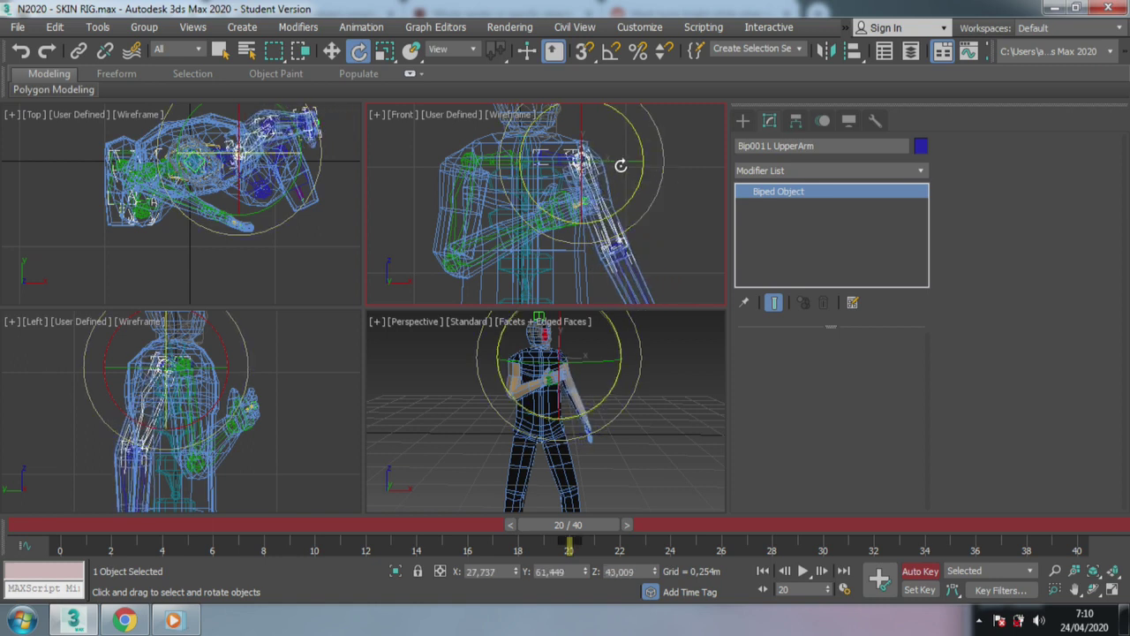
left_click_drag(615, 167, 642, 160)
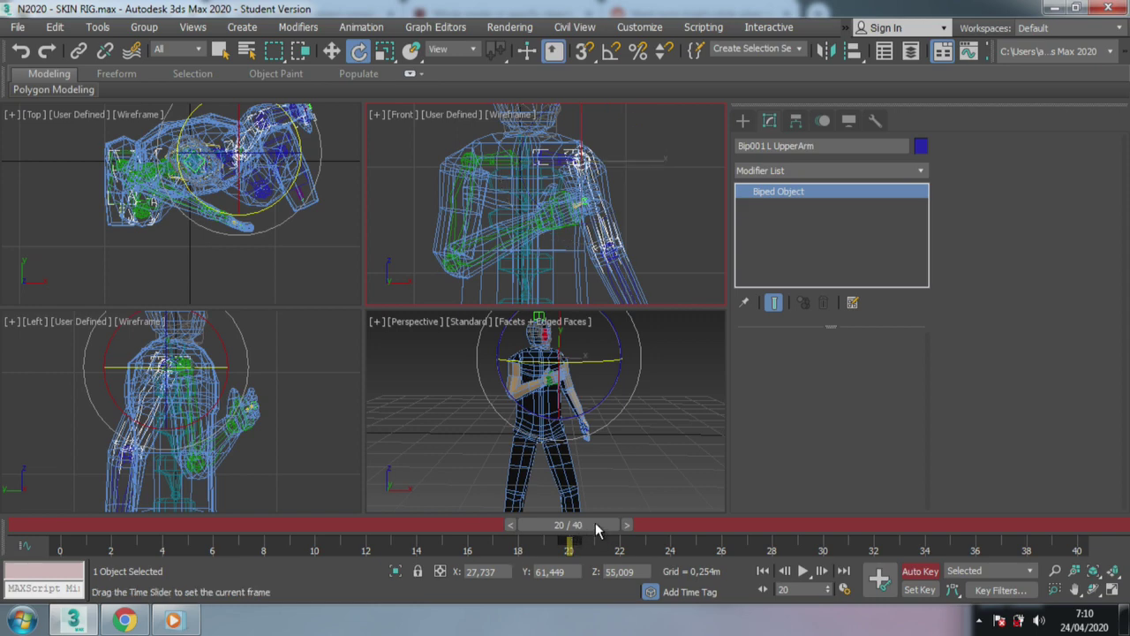
Rotate the left upper arm at frame 0 and copy that key to frame 40.
left_click_drag(570, 525, 60, 525)
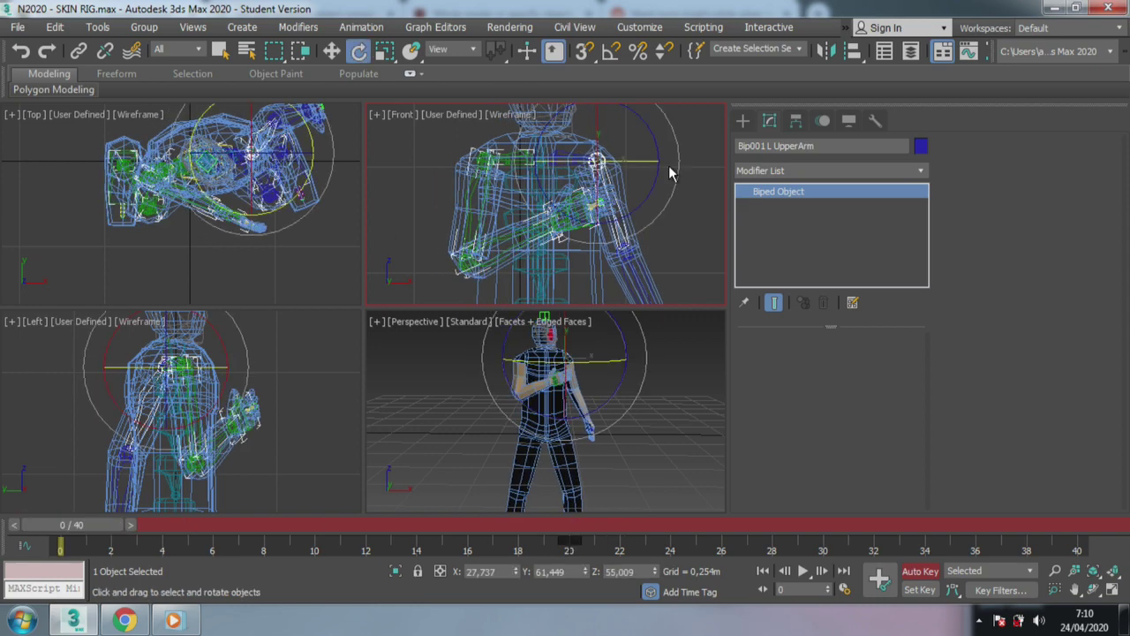
left_click_drag(676, 156, 560, 172)
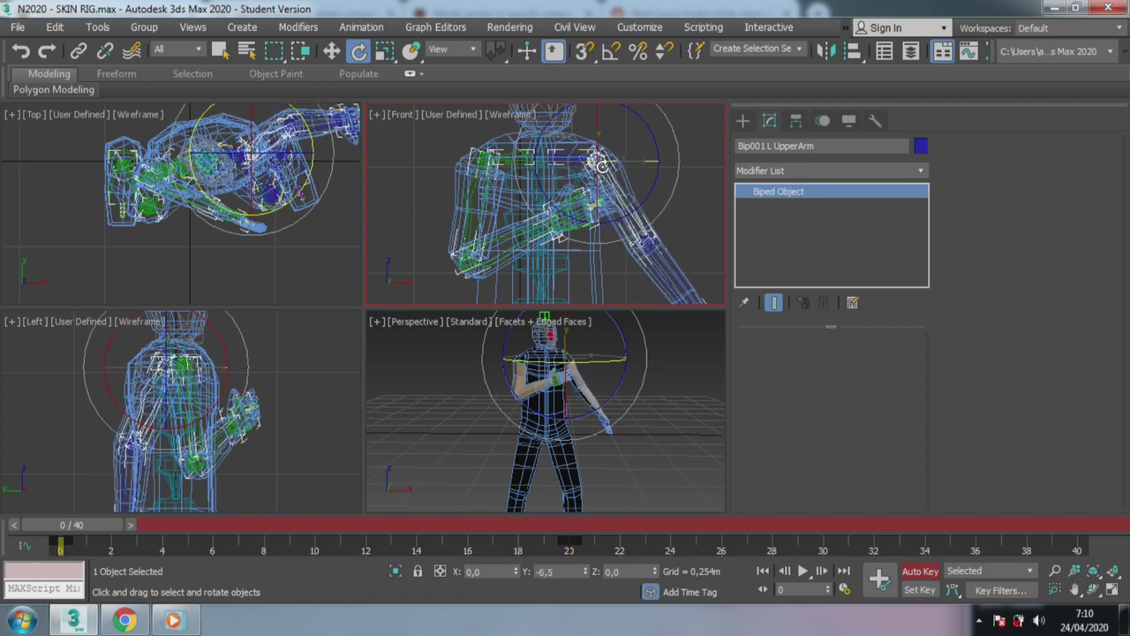
left_click_drag(560, 171, 555, 184)
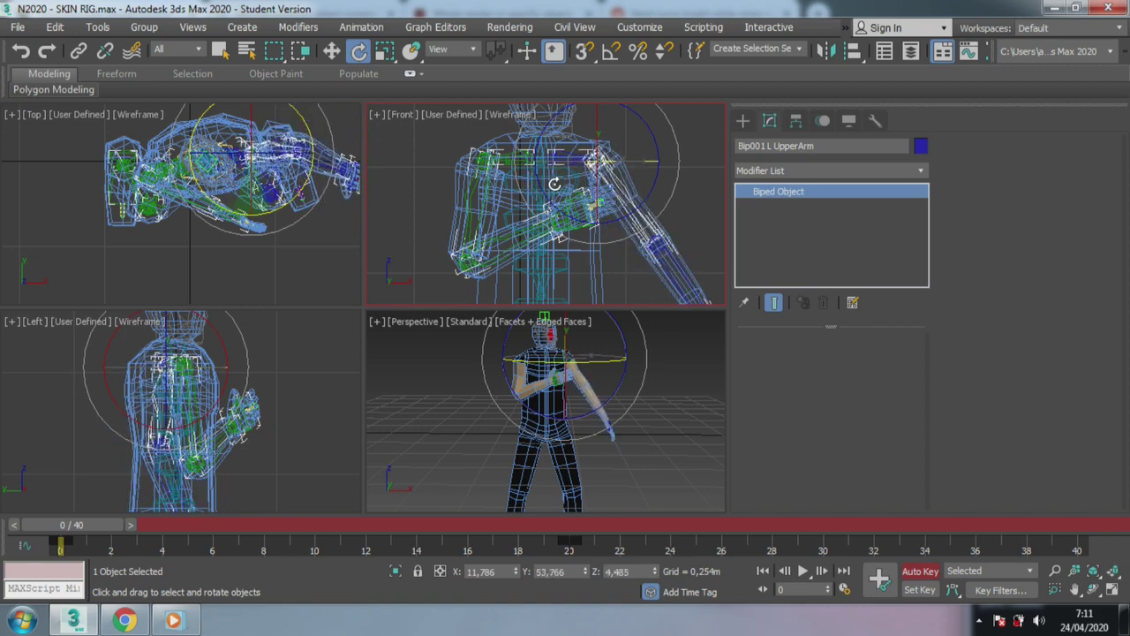
left_click_drag(92, 523, 221, 524)
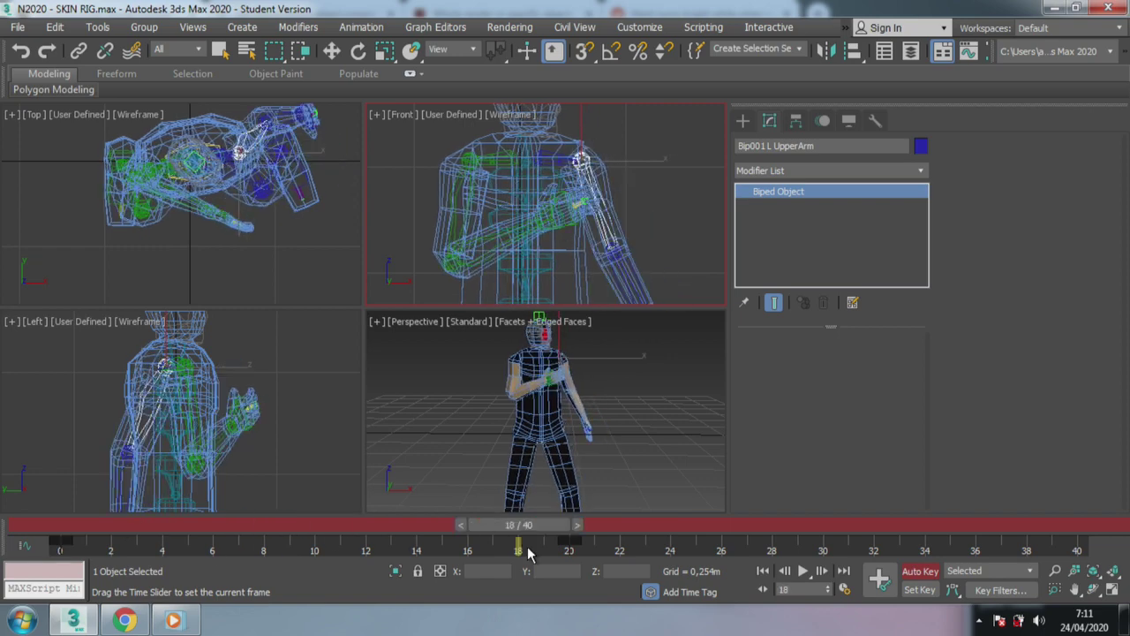
left_click(60, 541)
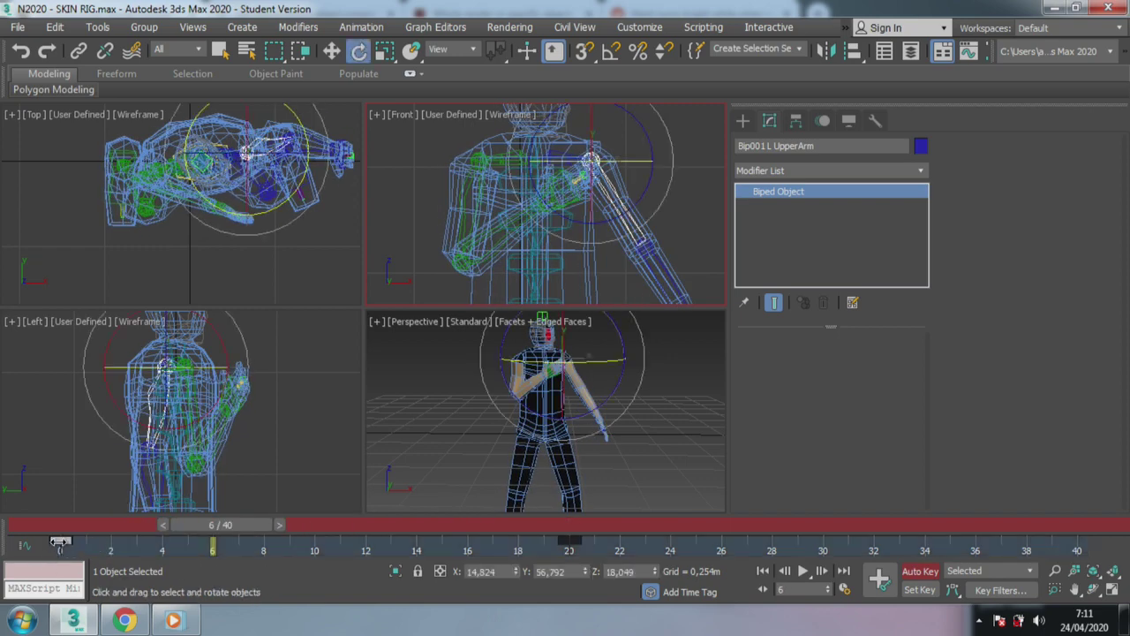
left_click_drag(1074, 541, 1077, 540, "shift")
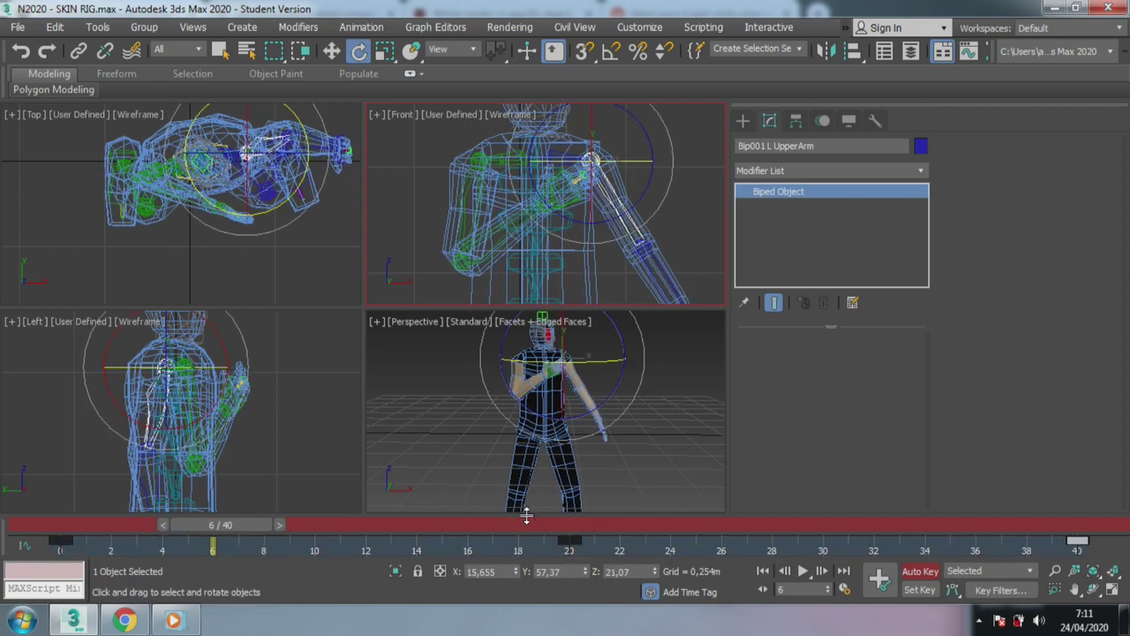
mouse_move(226, 527)
left_mouse_down()
mouse_move(914, 525)
mouse_move(110, 527)
mouse_move(801, 525)
left_mouse_up()
Maximize the Perspective viewport and pan to recentre the character.
key("e")
scroll(713, 396, "down", 3)
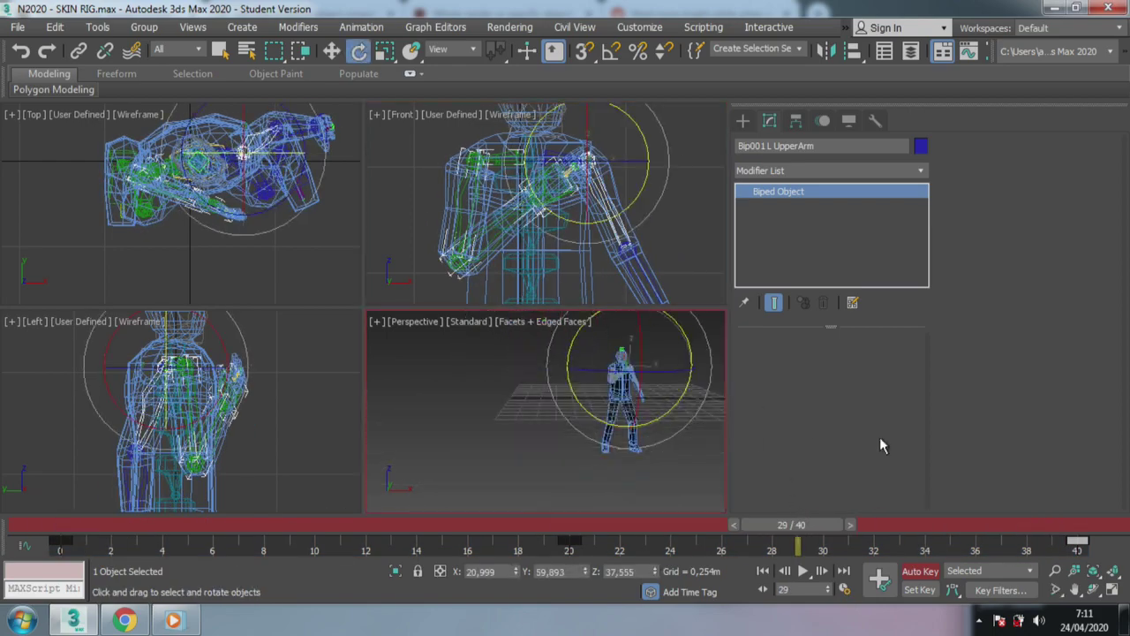
left_click(1113, 590)
scroll(494, 345, "down", 2)
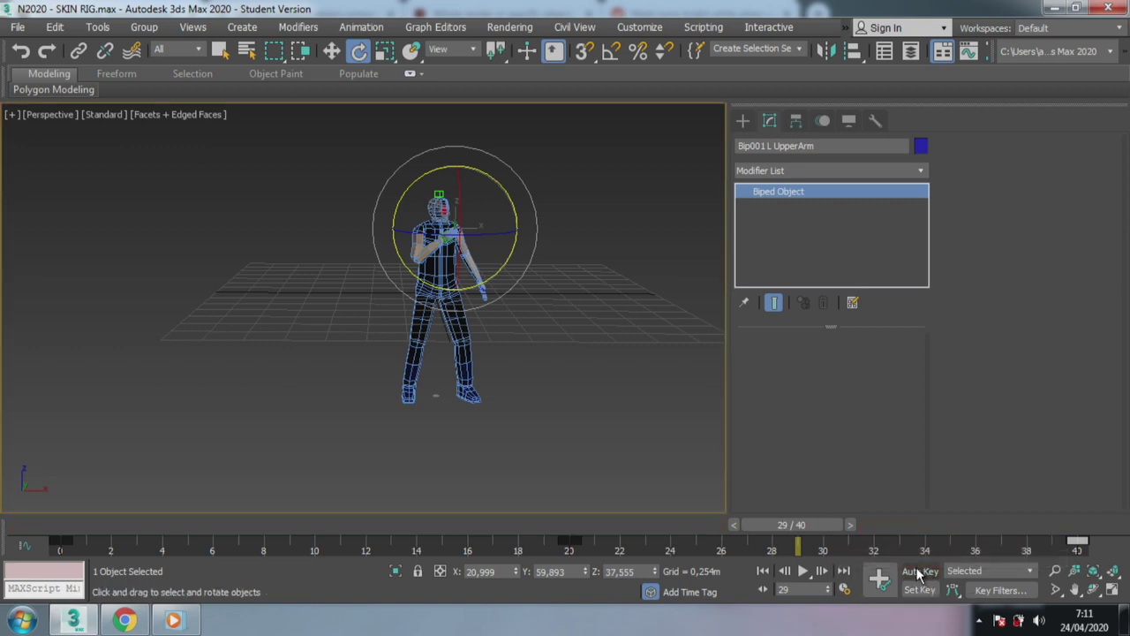
middle_click_drag(469, 303, 400, 309)
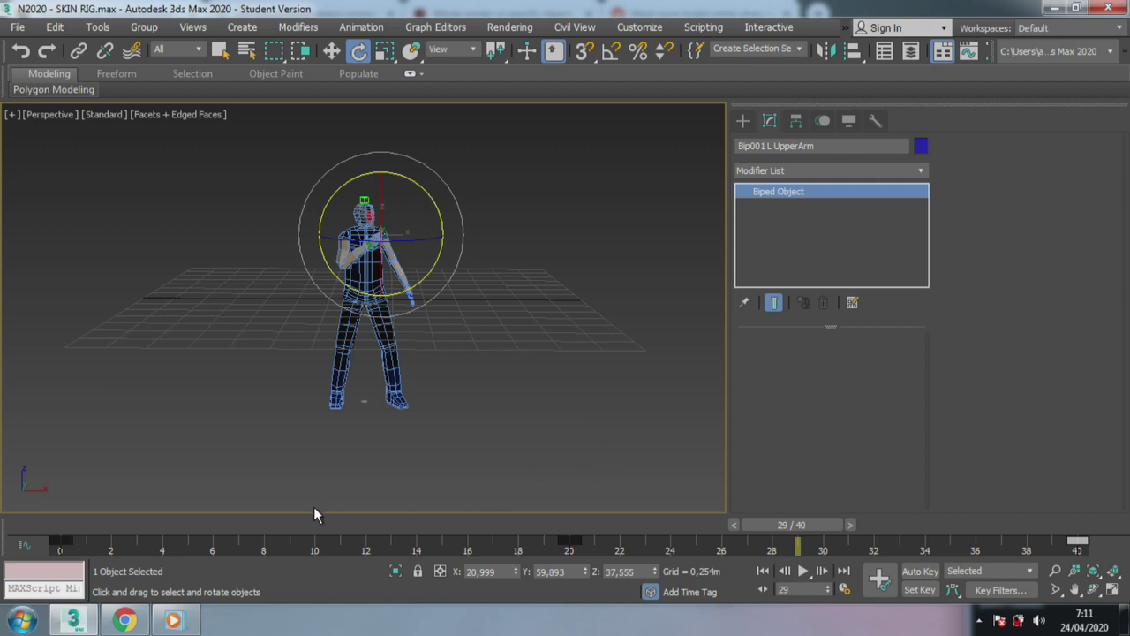
Deselect the frame-40 key, scrub to about frame 11, then play the idle and compare it with the Sub-Zero sprites.
left_click(563, 537)
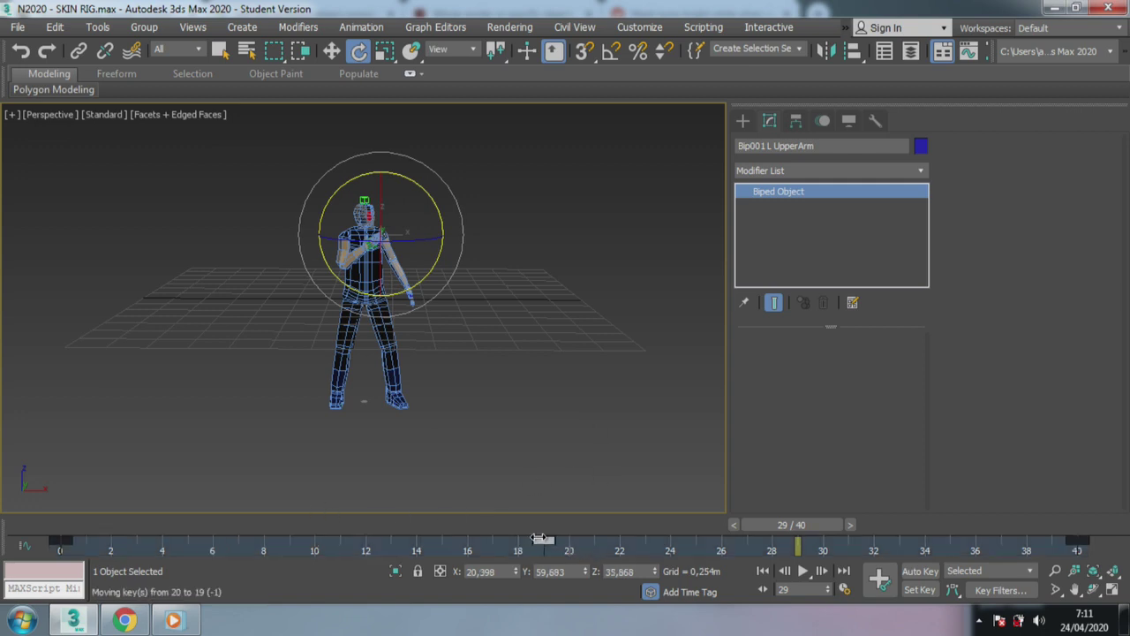
mouse_move(208, 530)
left_mouse_down()
mouse_move(1066, 524)
mouse_move(350, 525)
left_mouse_up()
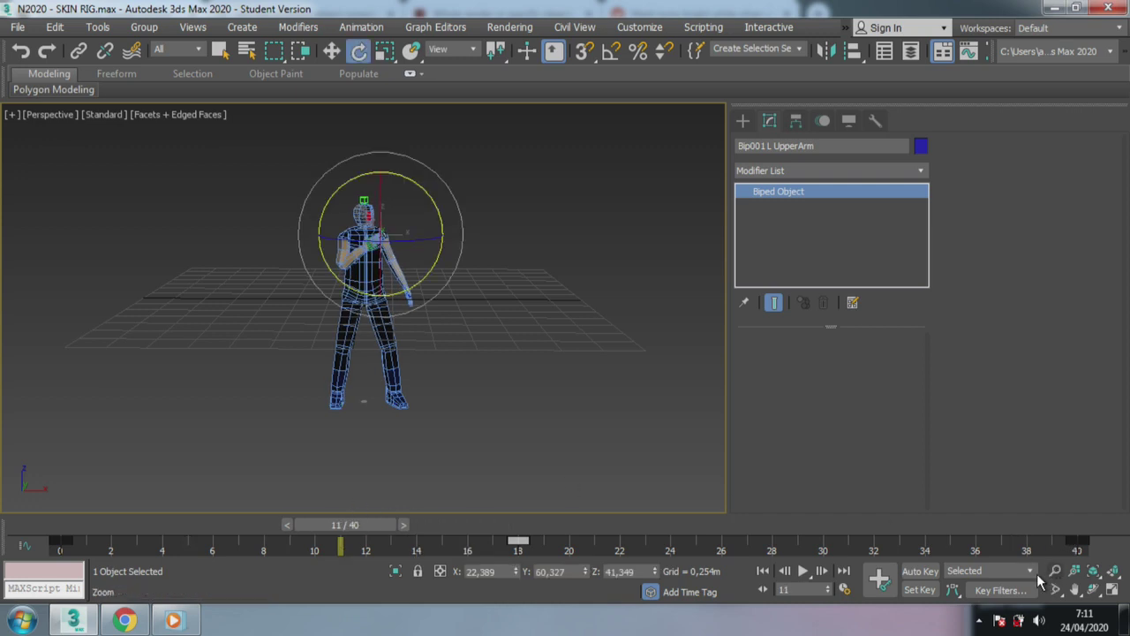
left_click(812, 571)
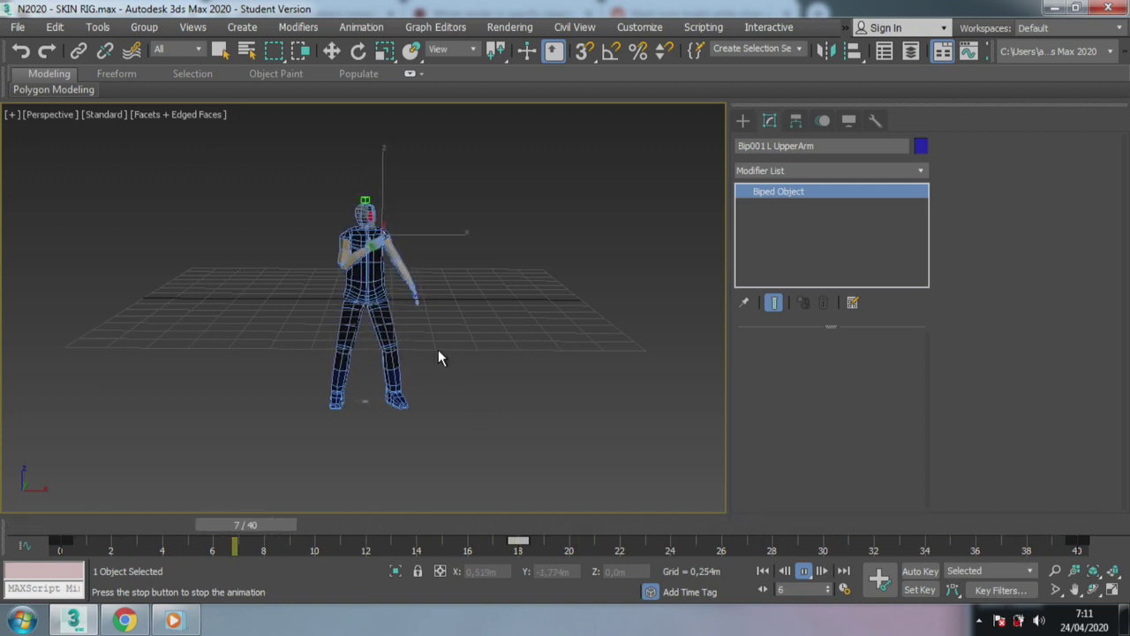
left_click(116, 623)
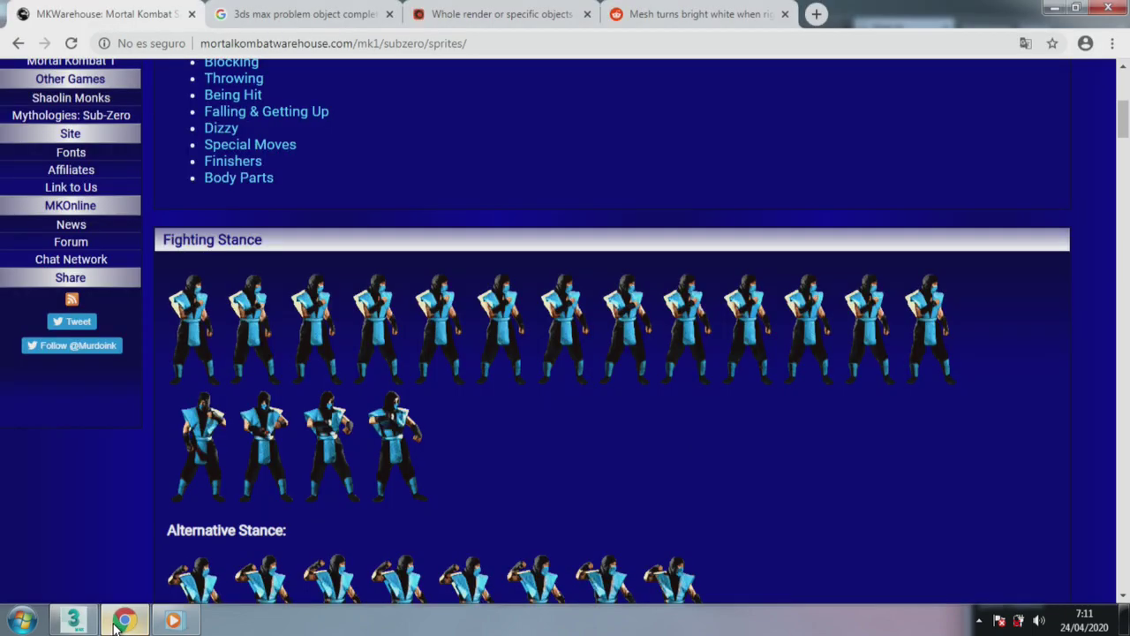
left_click(116, 624)
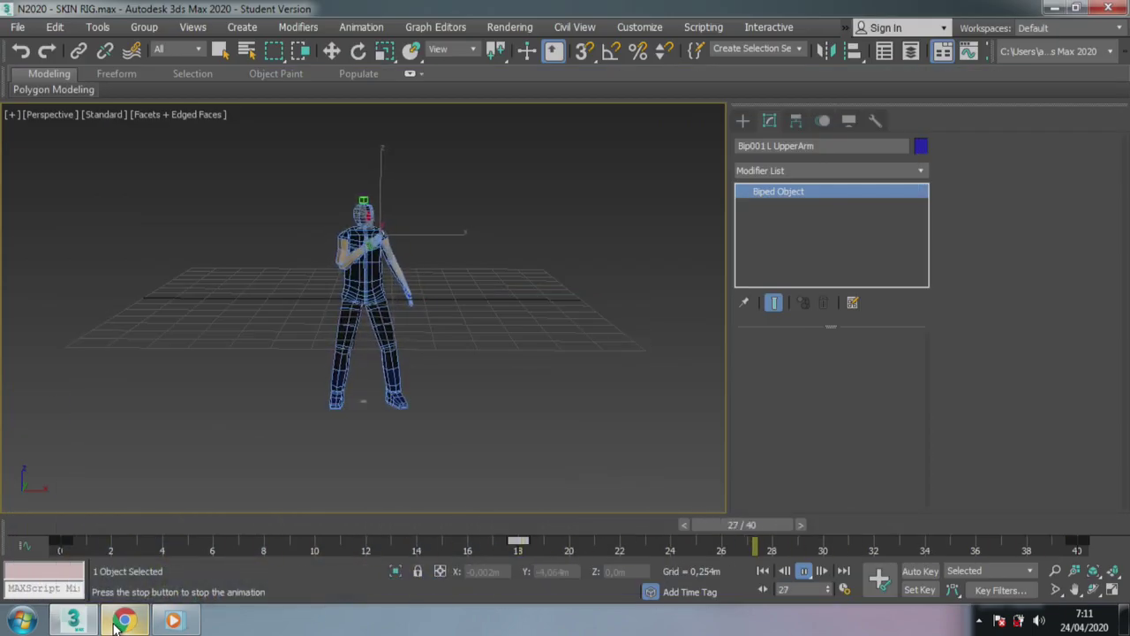
left_click(116, 624)
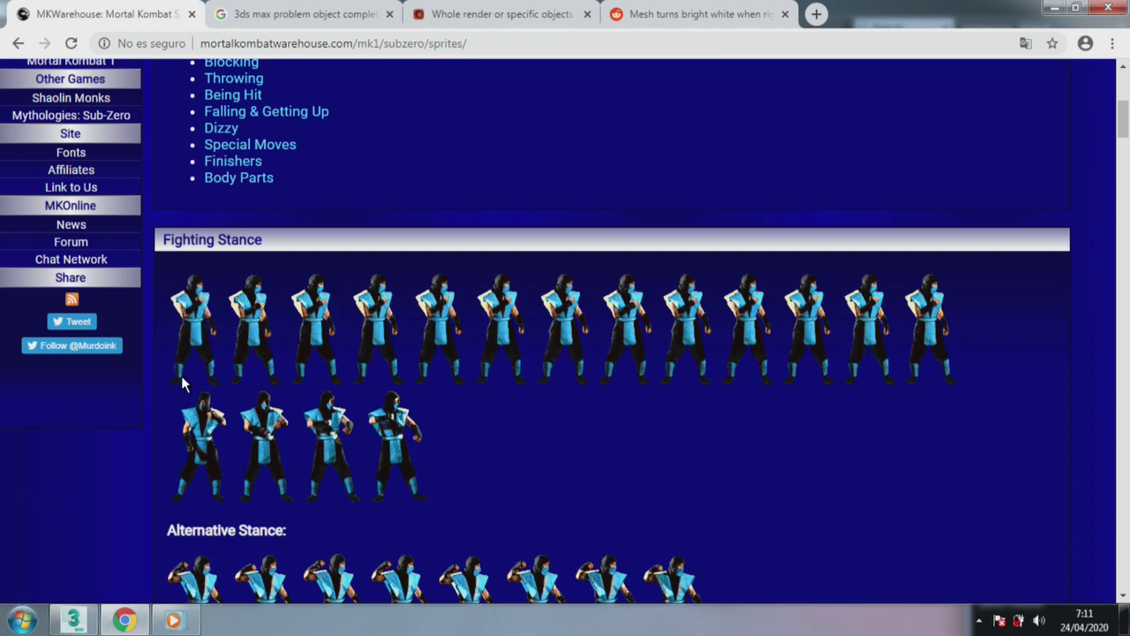
left_click(146, 622)
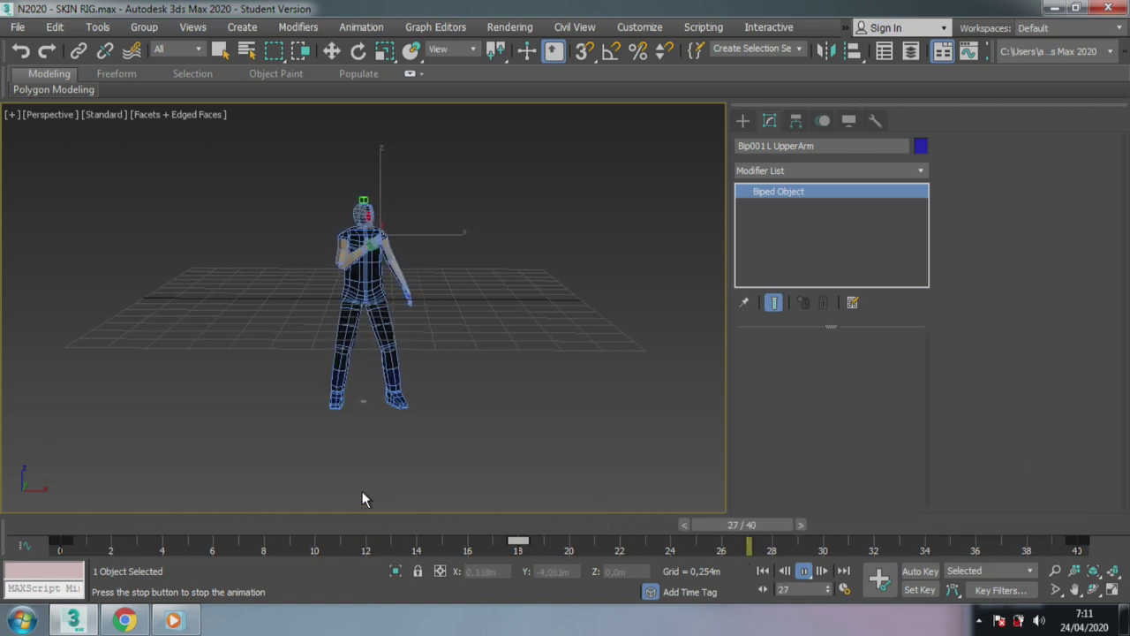
Pan, zoom and orbit around the looping idle to watch it from the side and other angles.
middle_click_drag(442, 265, 538, 297)
scroll(466, 279, "up", 3)
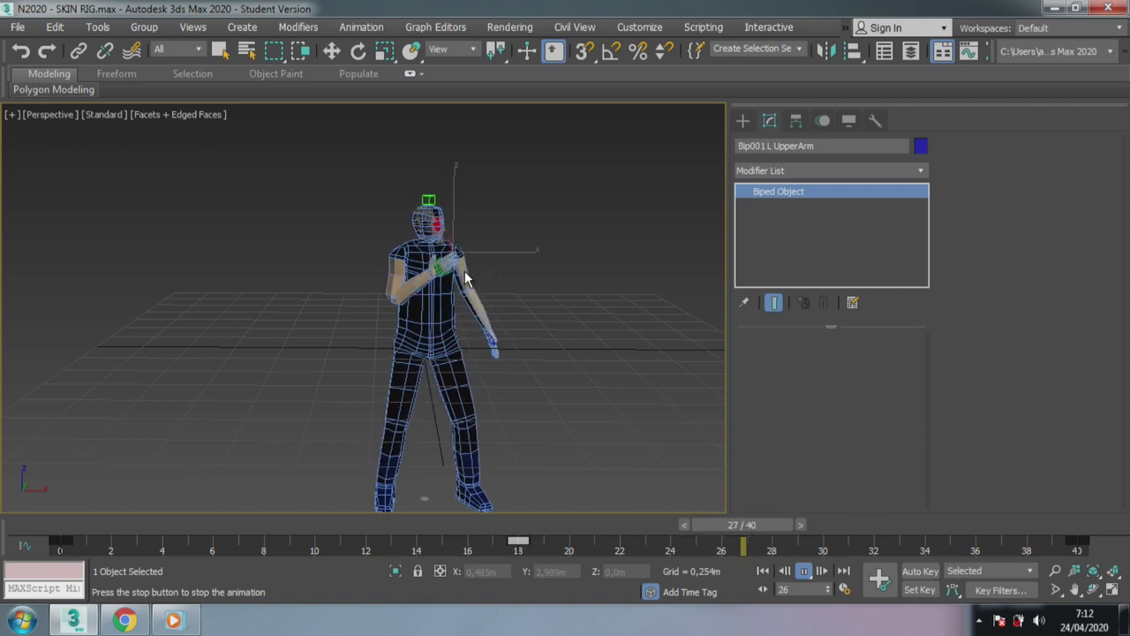
middle_click_drag(530, 336, 345, 298)
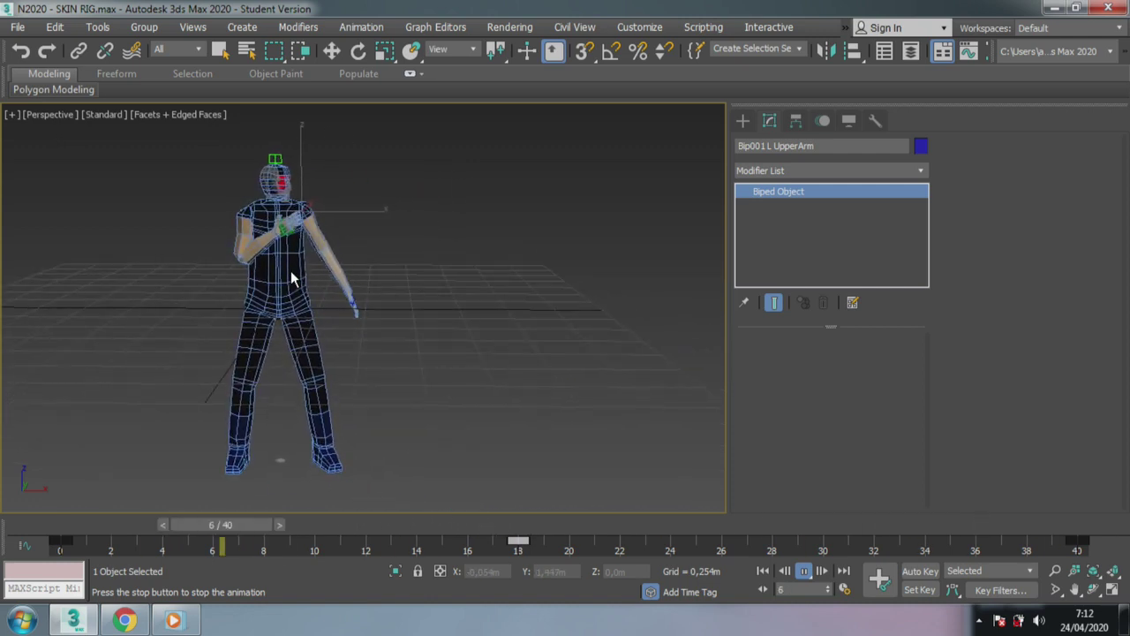
middle_click_drag(421, 350, 530, 384)
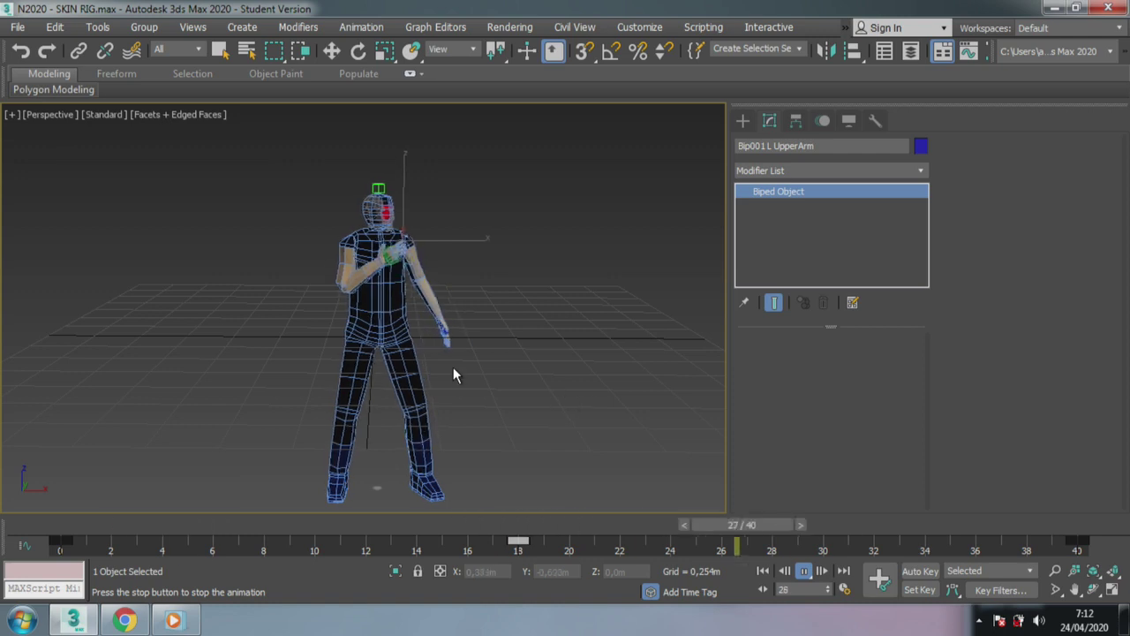
mouse_move(451, 393)
middle_mouse_down("alt")
mouse_move(280, 395)
mouse_move(377, 315)
mouse_move(507, 351)
mouse_move(671, 326)
mouse_move(440, 349)
middle_mouse_up("alt")
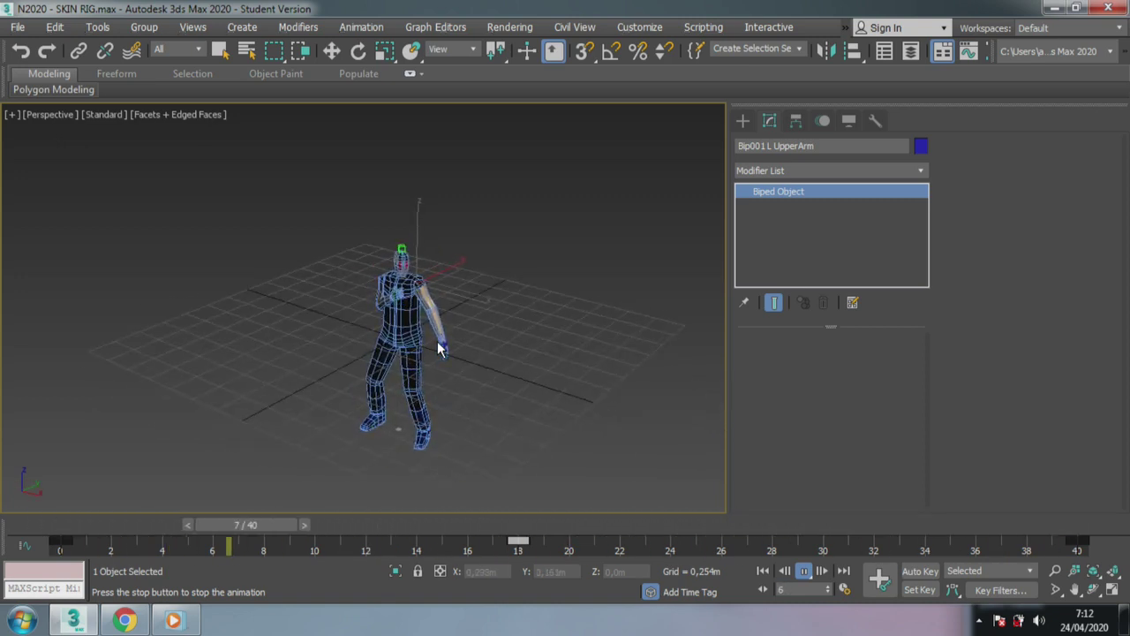
middle_click_drag(451, 340, 418, 266)
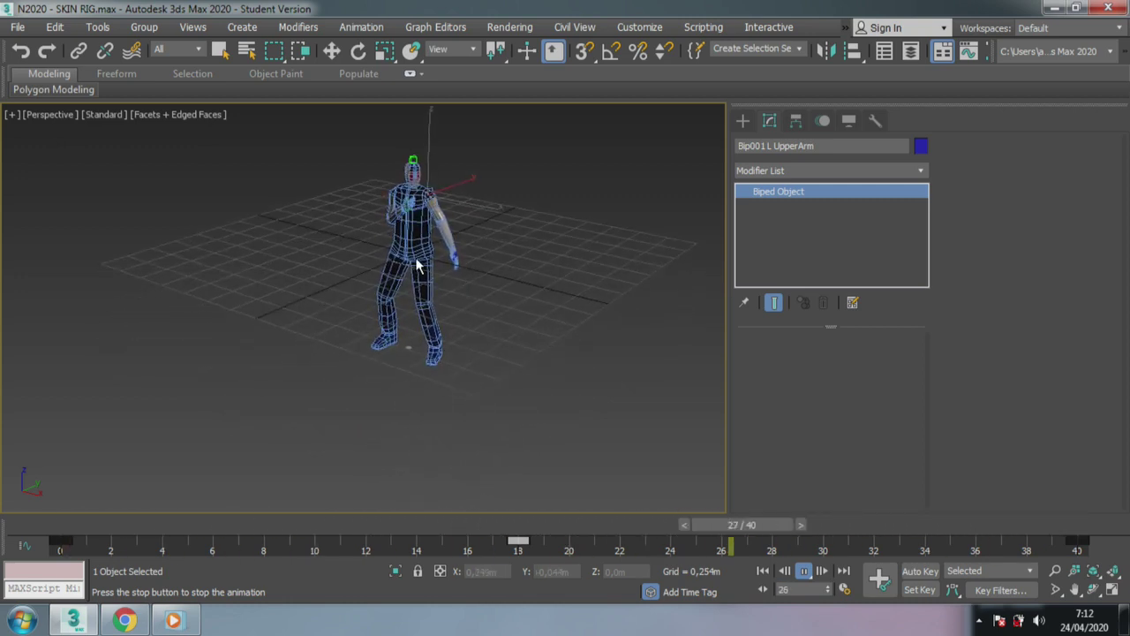
scroll(418, 266, "up", 2)
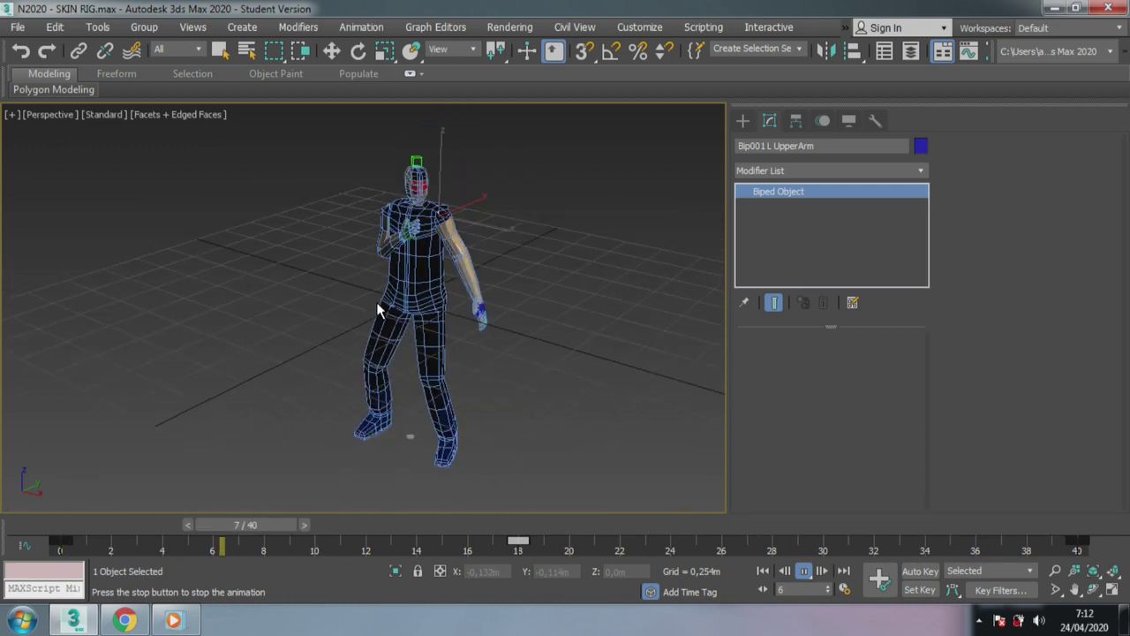
scroll(341, 384, "down", 2)
mouse_move(341, 383)
middle_mouse_down("alt")
mouse_move(504, 378)
mouse_move(530, 354)
mouse_move(360, 371)
mouse_move(429, 373)
middle_mouse_up("alt")
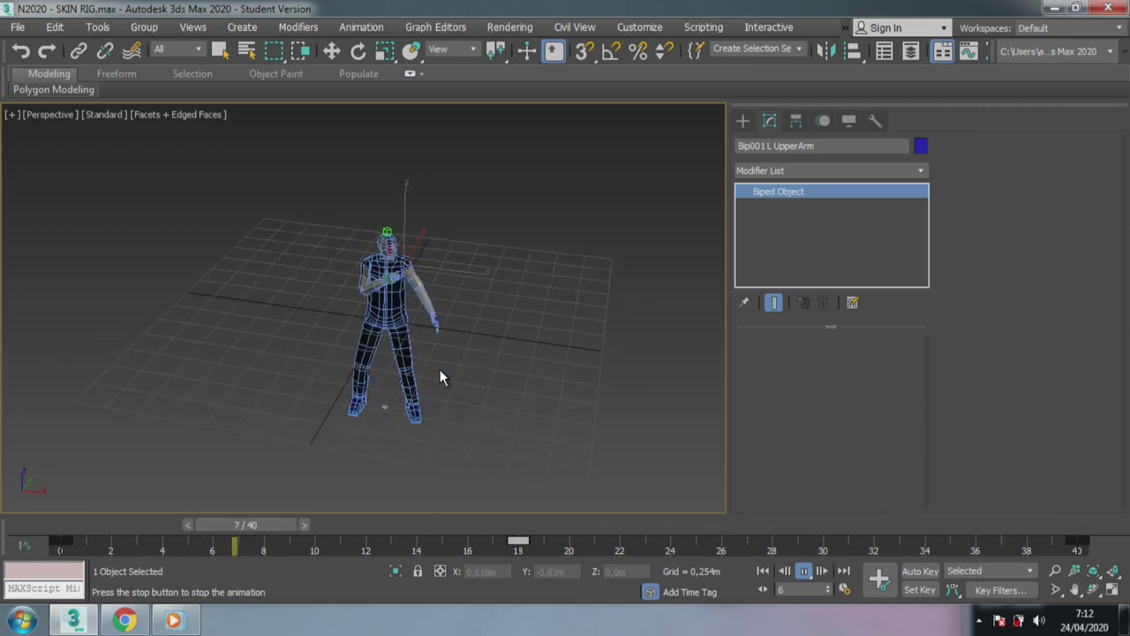